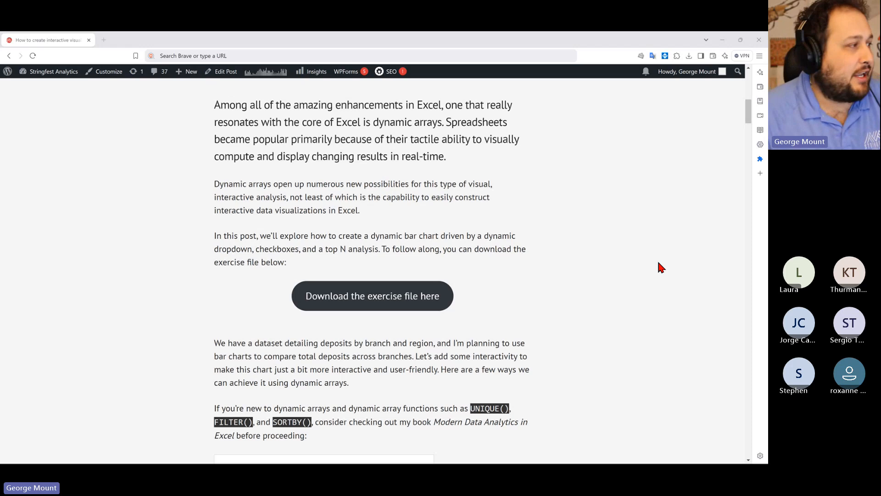
# Copy the clean link of the exercise file download offered in the blog post on interactive Excel visualizations
pyautogui.scroll(8, 510, 266)
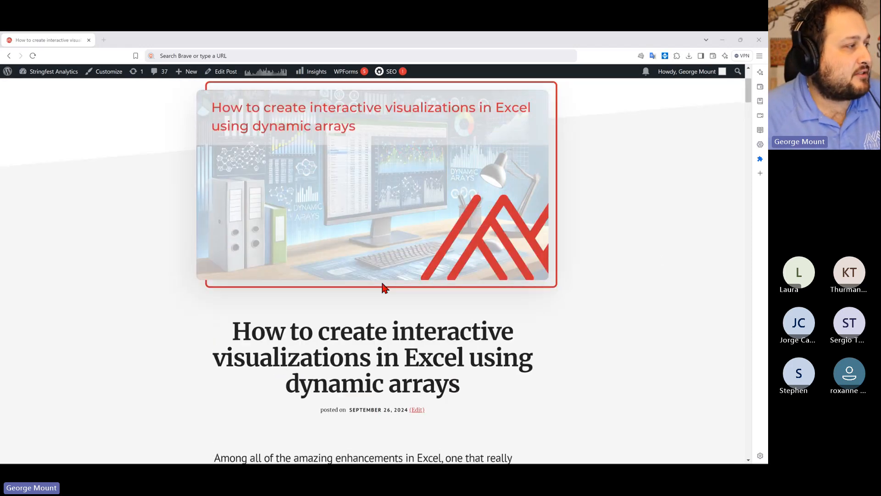
pyautogui.scroll(-2, 382, 287)
pyautogui.moveTo(298, 259); pyautogui.dragTo(230, 322)
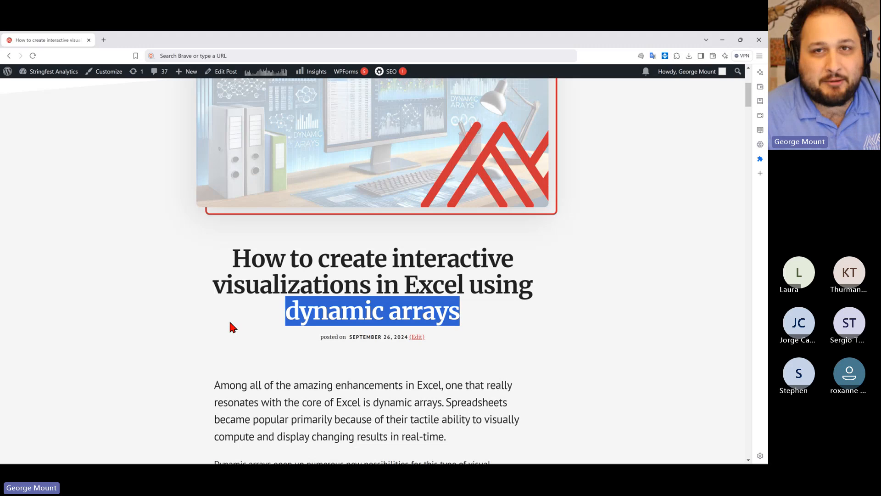
pyautogui.scroll(-5, 230, 323)
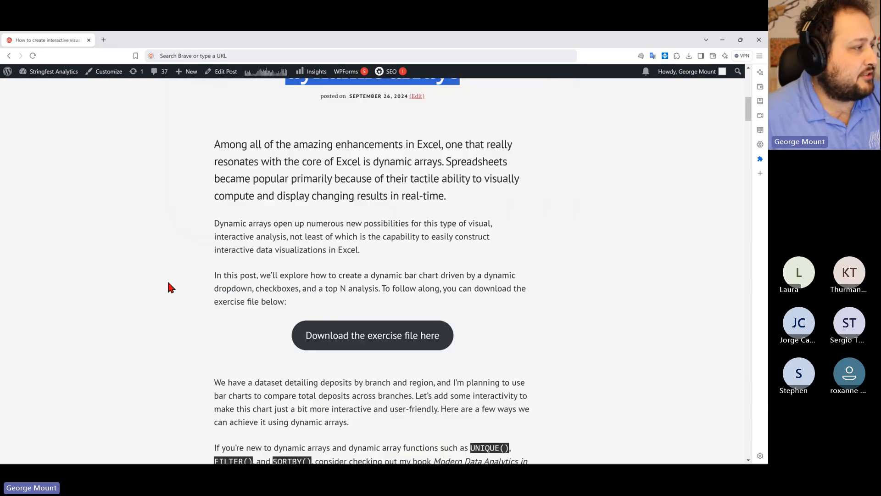
pyautogui.scroll(-3, 168, 287)
pyautogui.rightClick(384, 213)
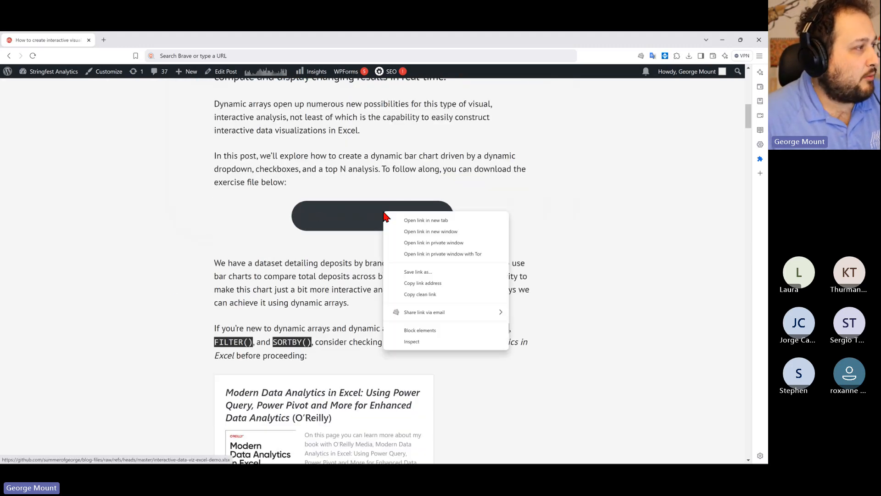
pyautogui.click(420, 293)
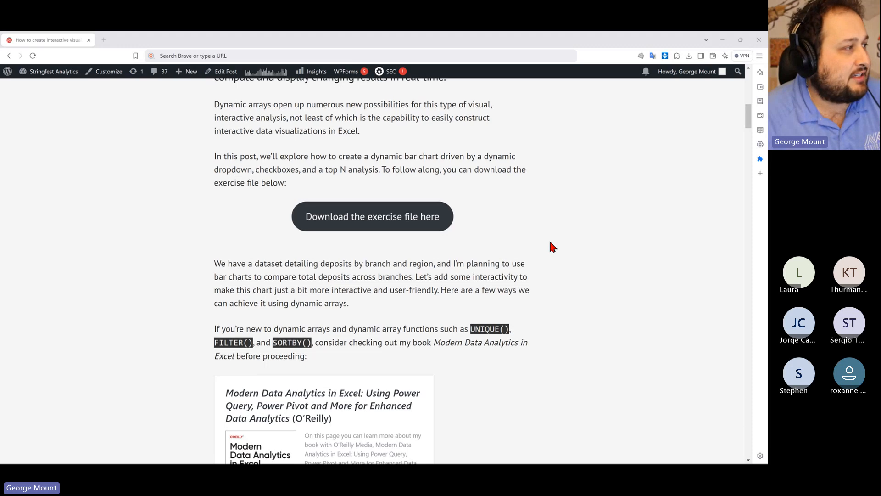
pyautogui.scroll(2, 553, 247)
pyautogui.scroll(-3, 568, 247)
pyautogui.scroll(5, 570, 246)
pyautogui.scroll(4, 570, 244)
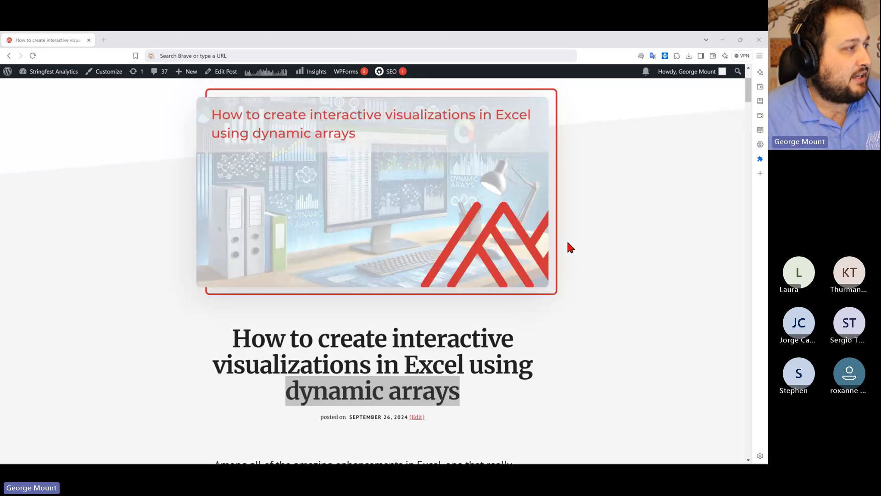
pyautogui.scroll(-8, 569, 244)
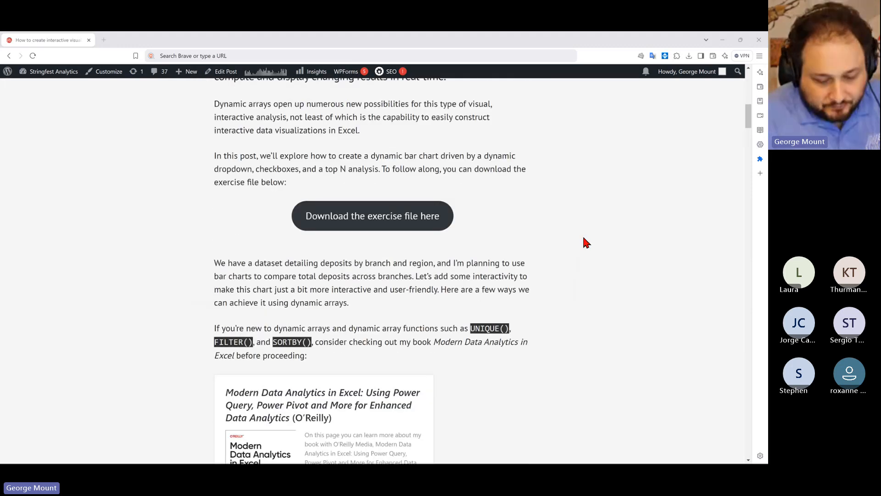
pyautogui.scroll(-1, 584, 242)
pyautogui.scroll(5, 584, 242)
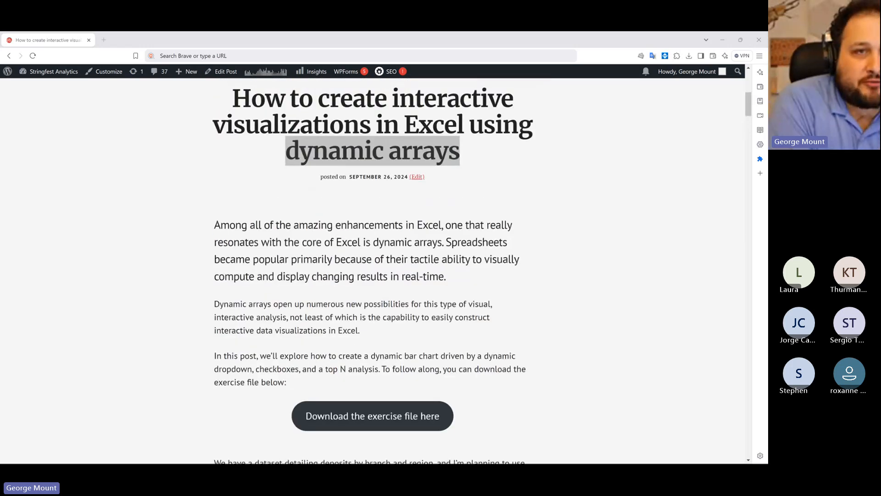
# Switch to Notepad and delete all of the existing notes
pyautogui.hotkey('alt', 'Tab')
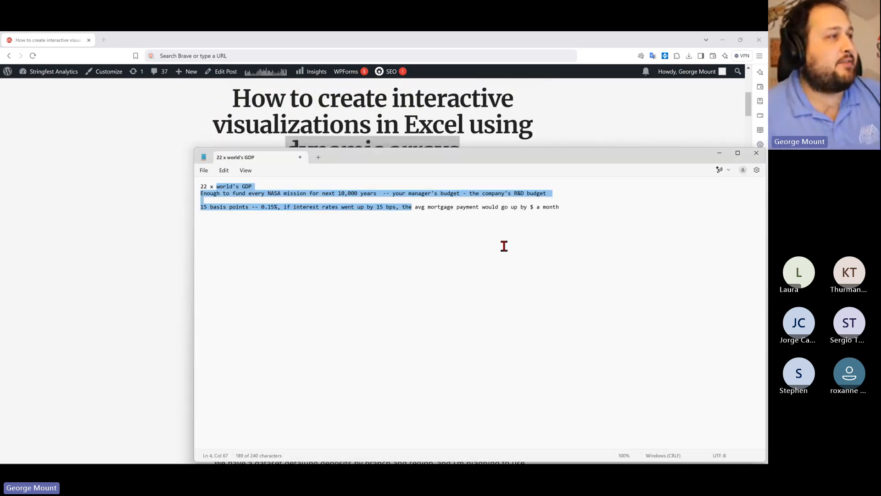
pyautogui.click(630, 204)
pyautogui.press('Up')
pyautogui.hotkey('shift', 'Up')
pyautogui.hotkey('shift', 'Up')
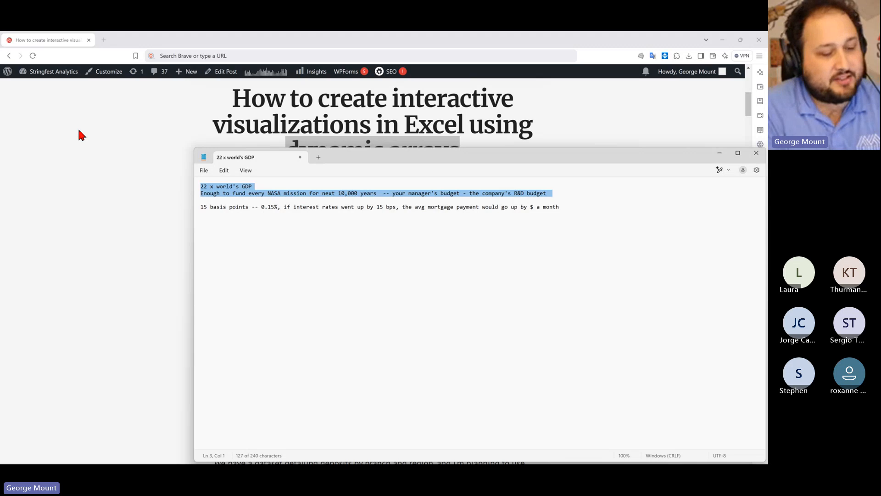
pyautogui.press('Delete')
pyautogui.hotkey('ctrl', 'a')
pyautogui.press('Delete')
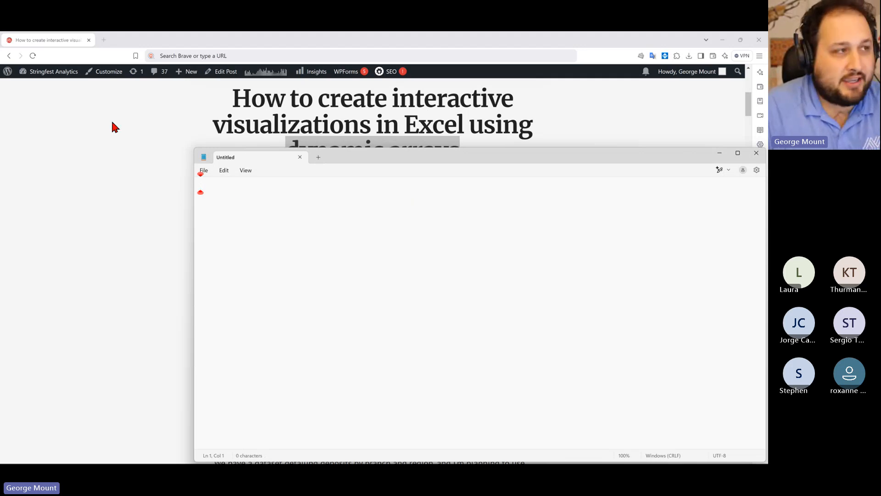
# Maximize the empty note, enlarge its text, and start a numbered list with "1. Dropdowns" and "2. Checkboxes"
pyautogui.moveTo(550, 158); pyautogui.dragTo(460, 33)
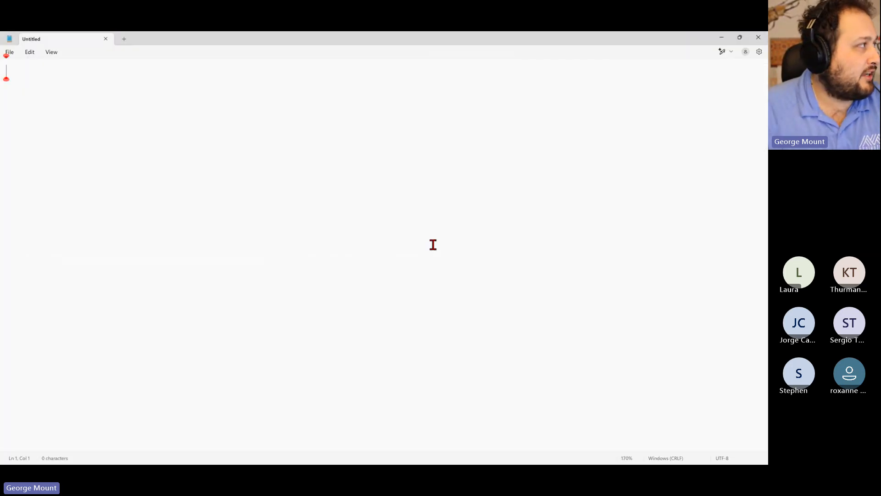
pyautogui.scroll(20, 431, 246)
pyautogui.write('1. ')
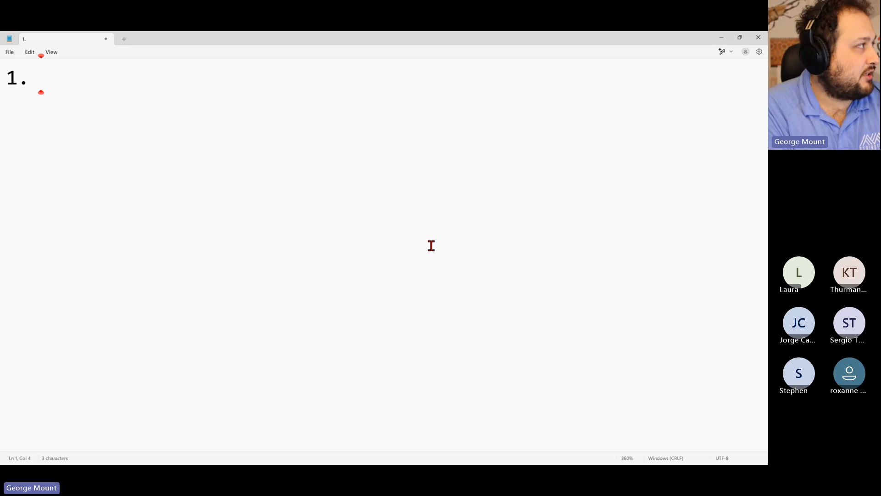
pyautogui.write('Dropdowns')
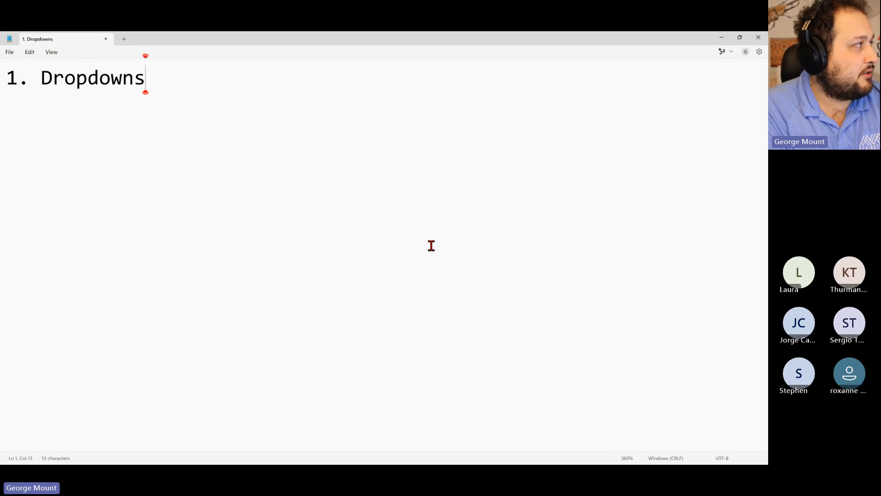
pyautogui.press('Return')
pyautogui.write('2. Checkbox')
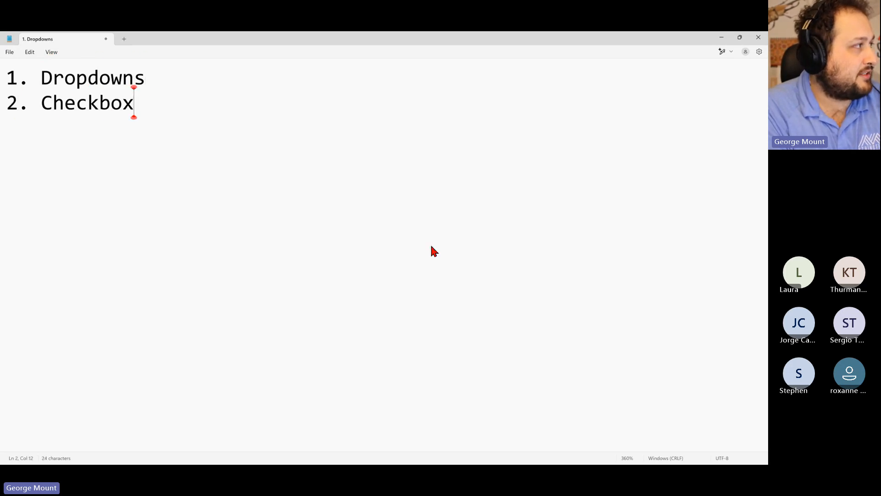
pyautogui.write('es')
pyautogui.press('Return')
# Add "3. Top N analysis" as the third item of the numbered list
pyautogui.write('3.')
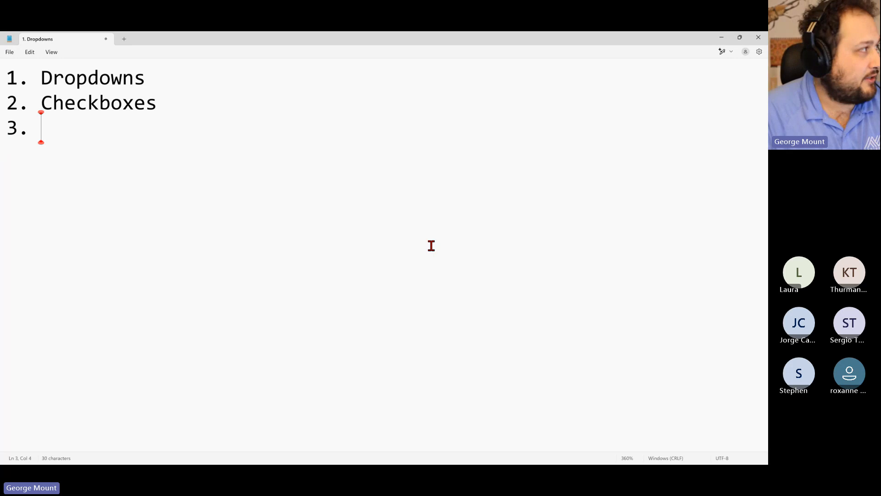
pyautogui.keyDown('ctrl'); pyautogui.scroll(11, 431, 246); pyautogui.keyUp('ctrl')
pyautogui.write('Top N')
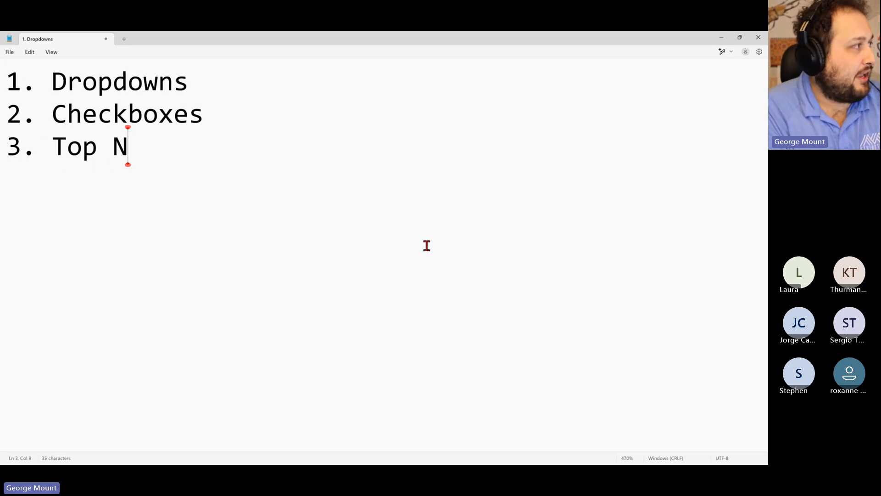
pyautogui.write(' analyusi')
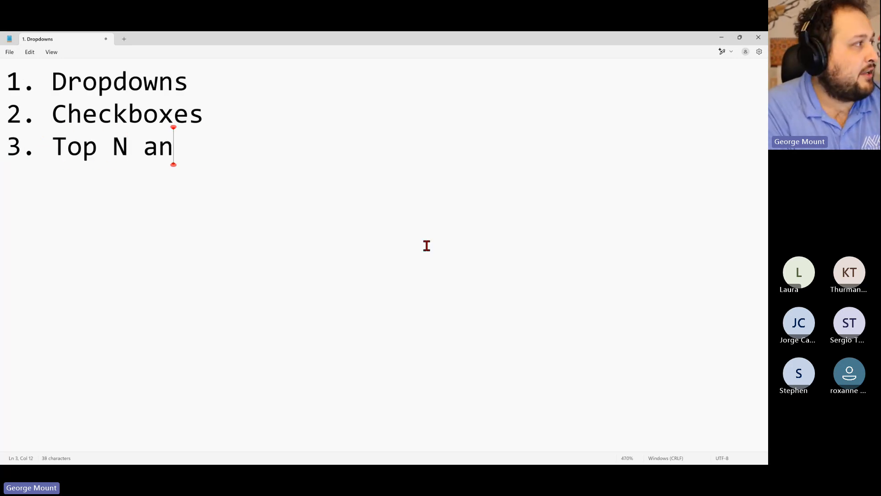
pyautogui.press('BackSpace')
pyautogui.press('BackSpace')
pyautogui.press('BackSpace')
pyautogui.write('is')
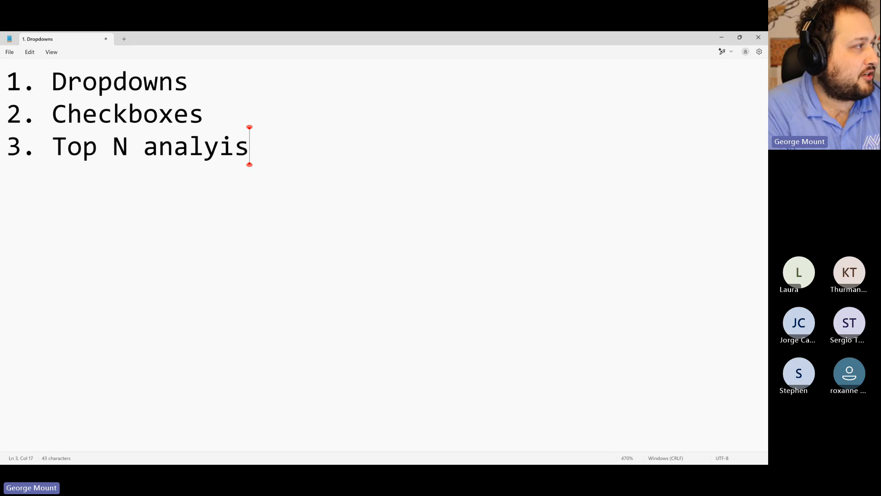
pyautogui.press('BackSpace')
pyautogui.press('BackSpace')
pyautogui.write('sis')
# Add the line "Bar charts" below the list after a blank line, and minimize the note
pyautogui.press('Return')
pyautogui.press('Return')
pyautogui.write('Bar charts')
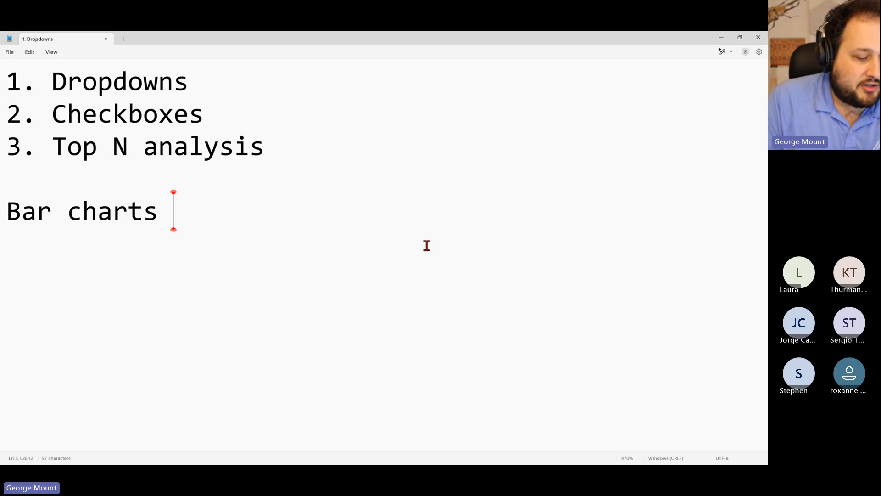
pyautogui.hotkey('ctrl', 'shift', 'Left')
pyautogui.hotkey('ctrl', 'shift', 'Left')
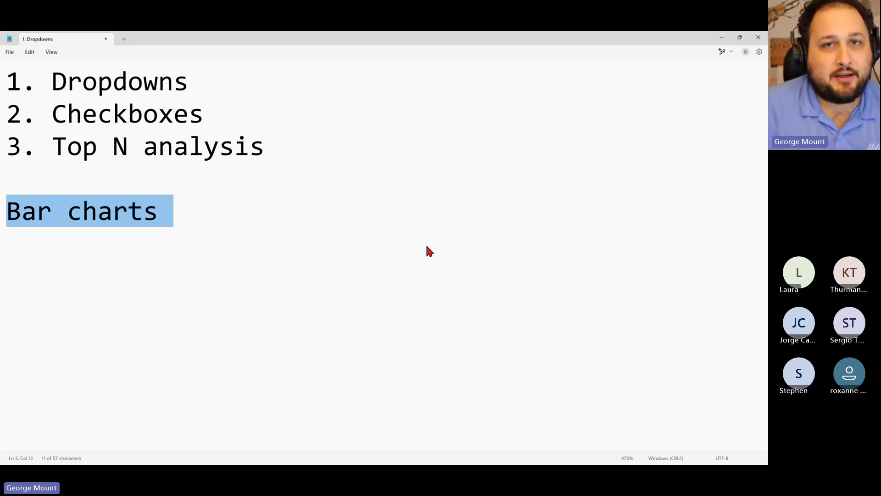
pyautogui.click(507, 177)
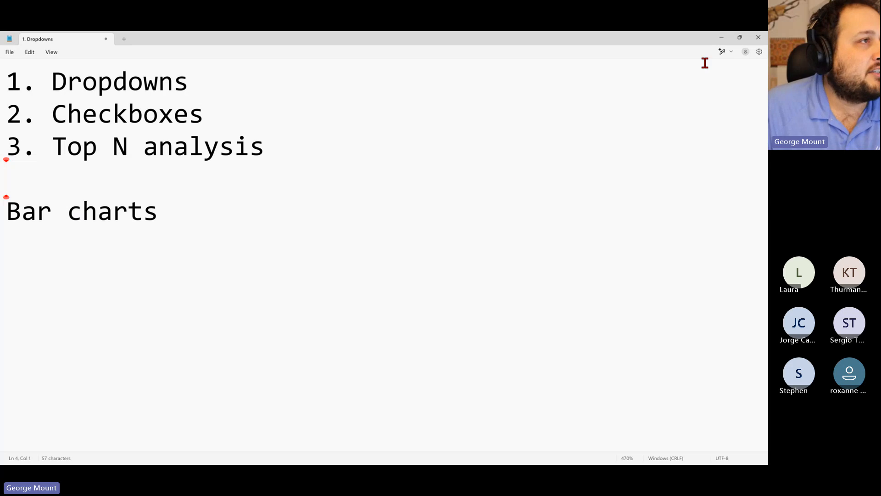
pyautogui.click(720, 40)
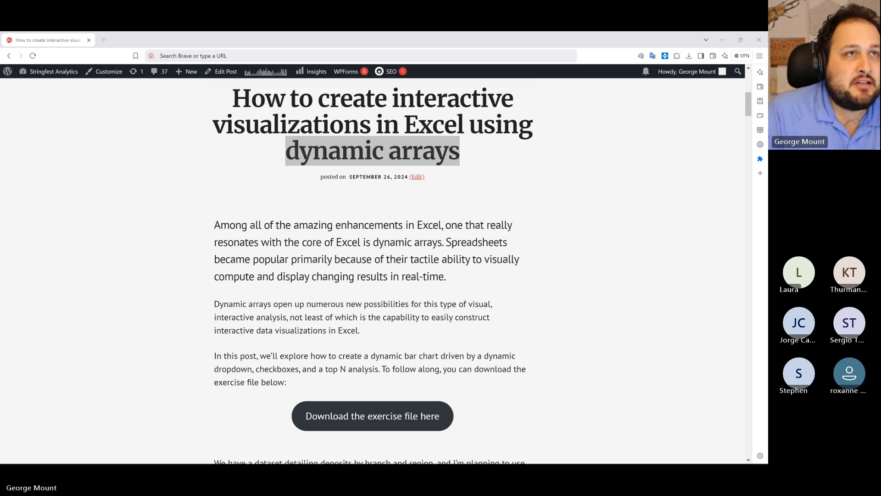
# Download the exercise file from the blog post and save it to the computer
pyautogui.click(351, 422)
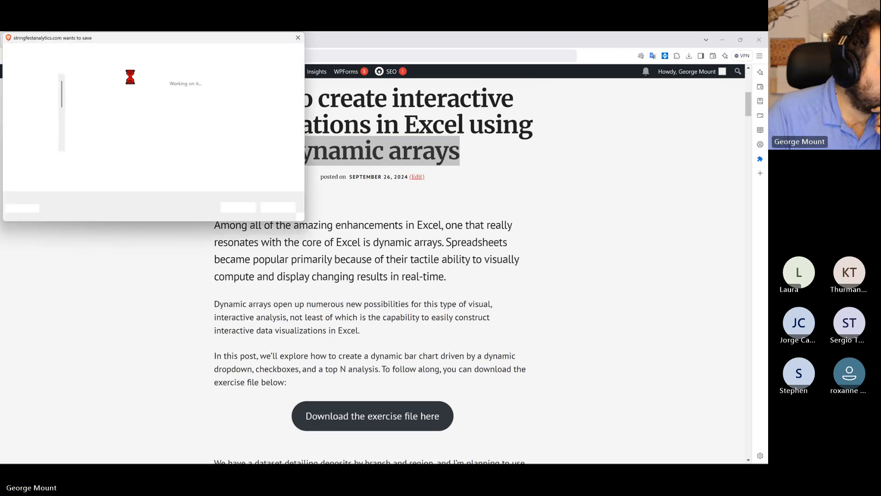
pyautogui.scroll(-3, 580, 274)
pyautogui.click(238, 208)
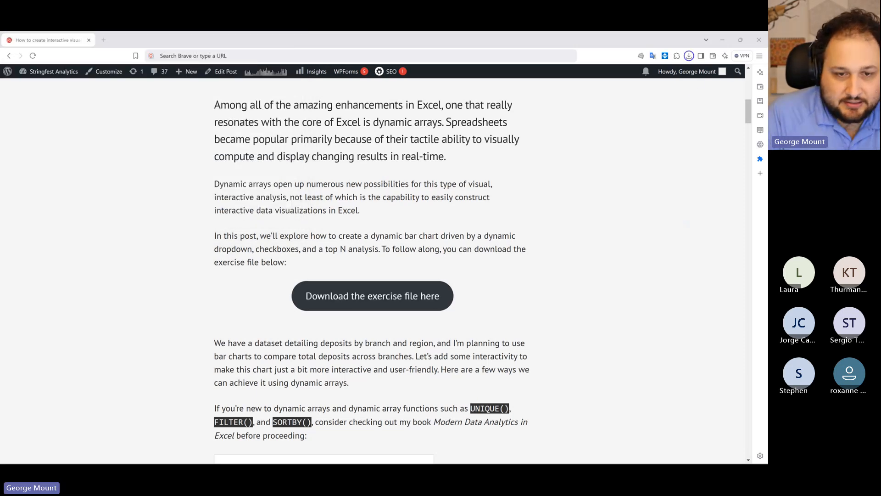
# Open the downloaded workbook interactive-data-viz-excel-demo.xlsx in Excel, enable editing, and enlarge the data sheet
pyautogui.moveTo(768, 184); pyautogui.dragTo(284, 34)
pyautogui.doubleClick(172, 122)
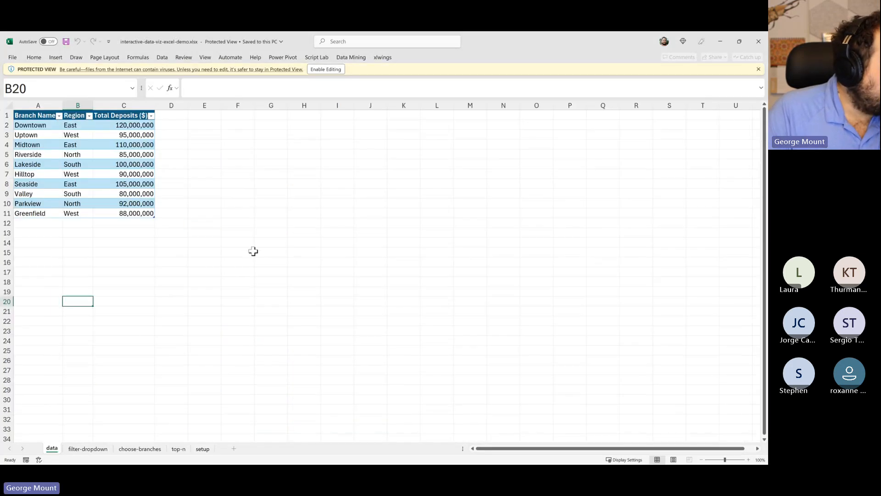
pyautogui.click(248, 204)
pyautogui.click(331, 70)
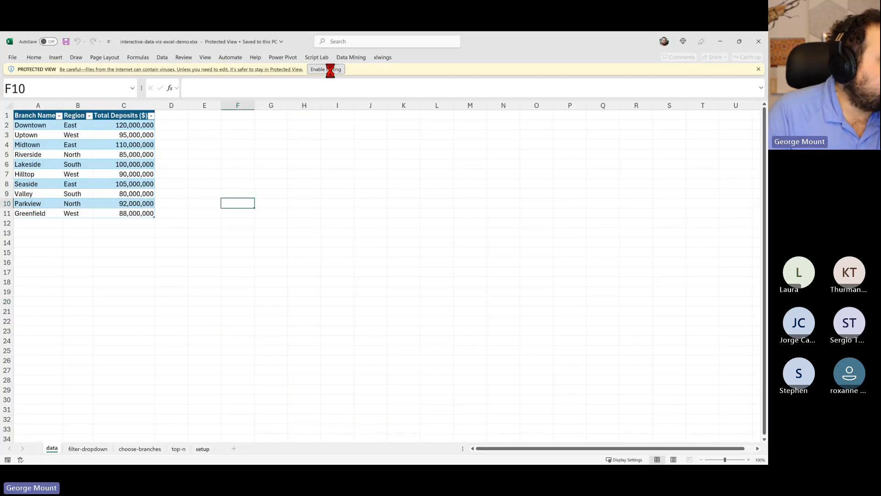
pyautogui.scroll(3, 256, 228)
pyautogui.scroll(3, 221, 234)
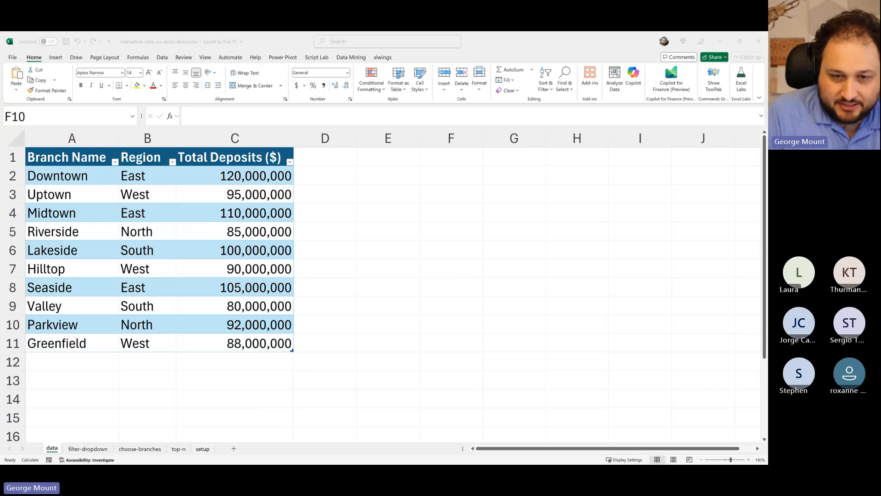
pyautogui.hotkey('alt', 'Tab')
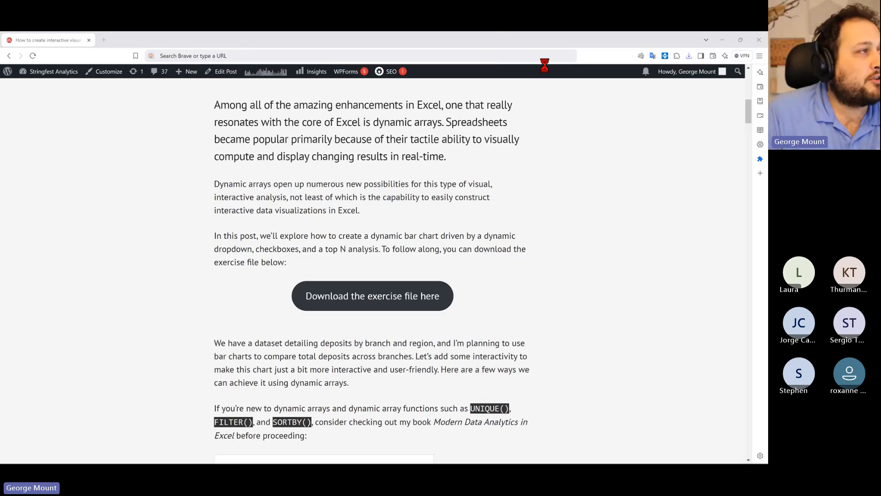
pyautogui.moveTo(562, 42); pyautogui.dragTo(799, 85)
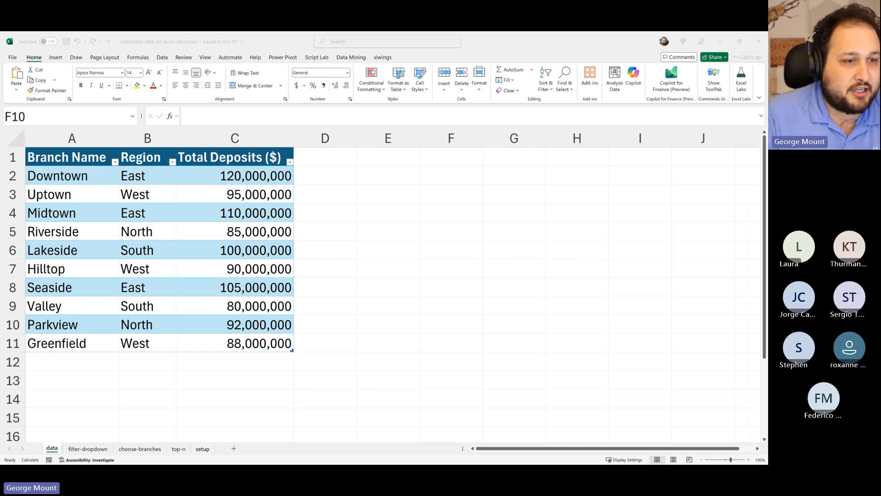
pyautogui.click(456, 274)
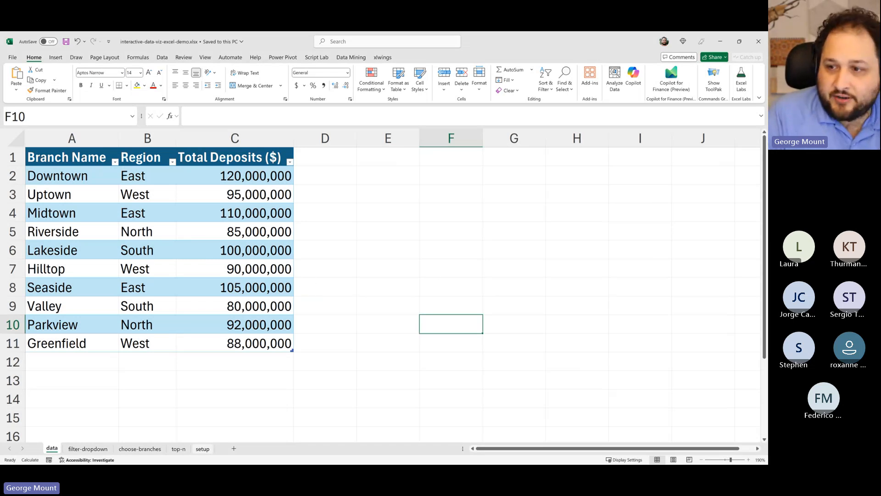
pyautogui.hotkey('alt', 'Tab')
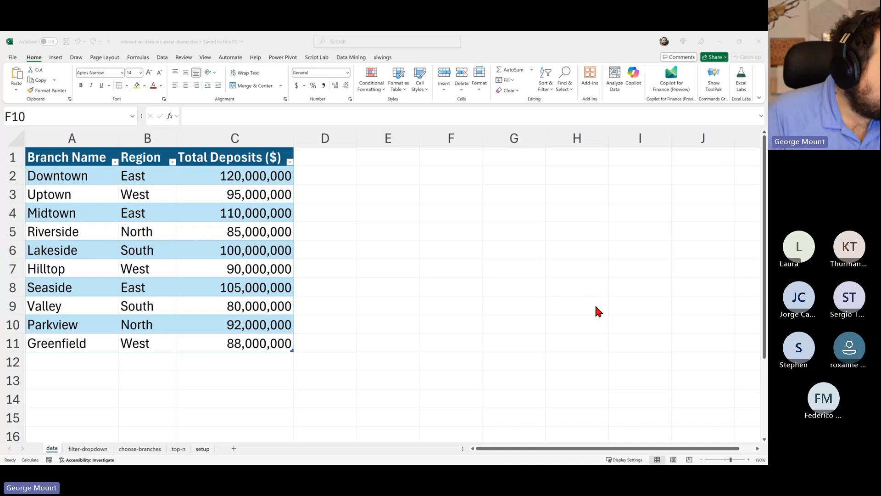
pyautogui.hotkey('alt', 'Tab')
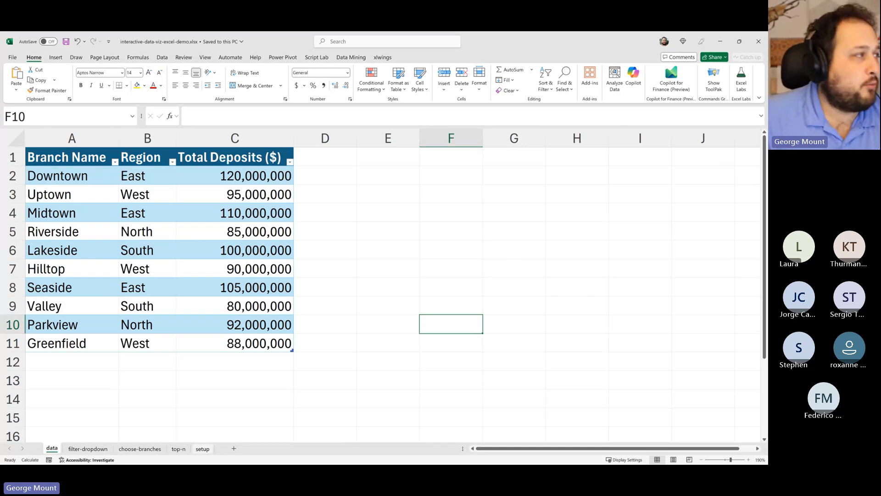
# Highlight the branch table on the data sheet to review its Branch Name, Region and Total Deposits ($) columns
pyautogui.click(316, 203)
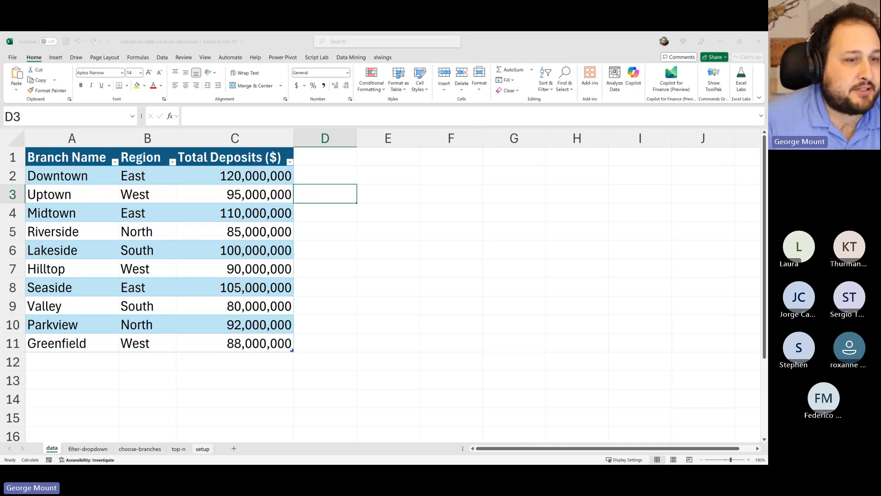
pyautogui.click(161, 216)
pyautogui.moveTo(67, 159); pyautogui.dragTo(221, 341)
pyautogui.click(250, 288)
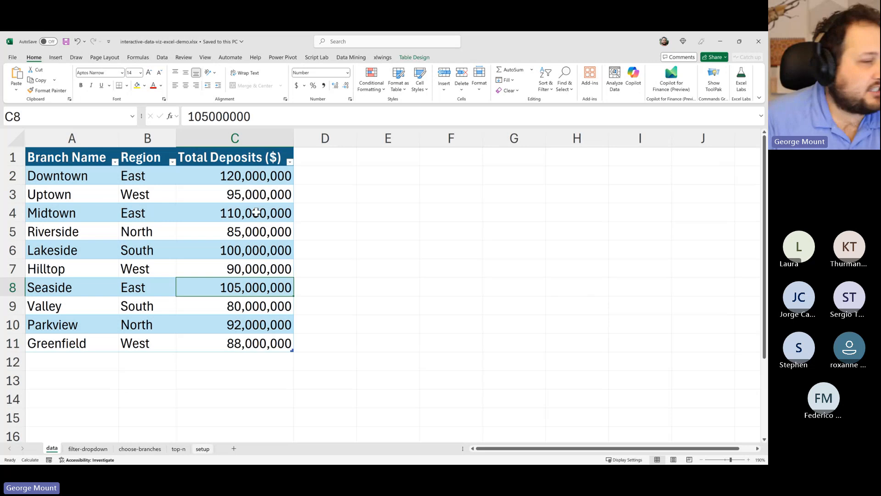
# Enter the label "Select region:" in cell E1 of the data sheet and widen column E to fit it
pyautogui.click(454, 217)
pyautogui.click(376, 152)
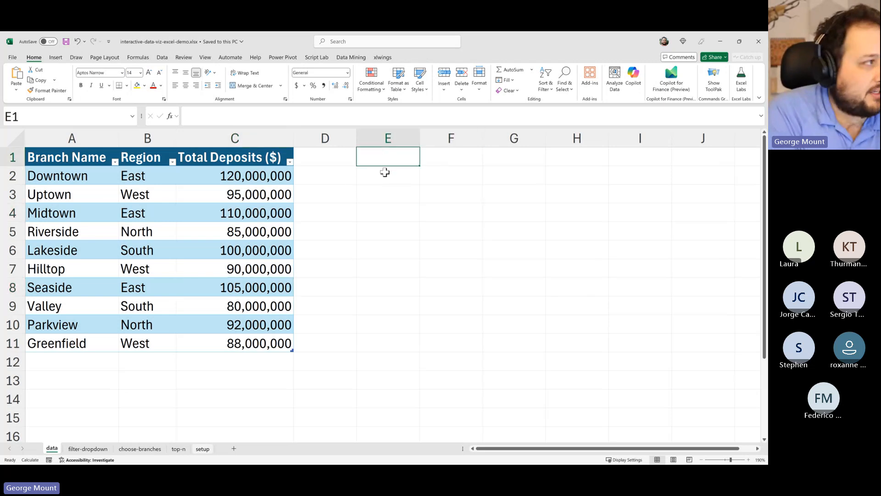
pyautogui.write('Select region')
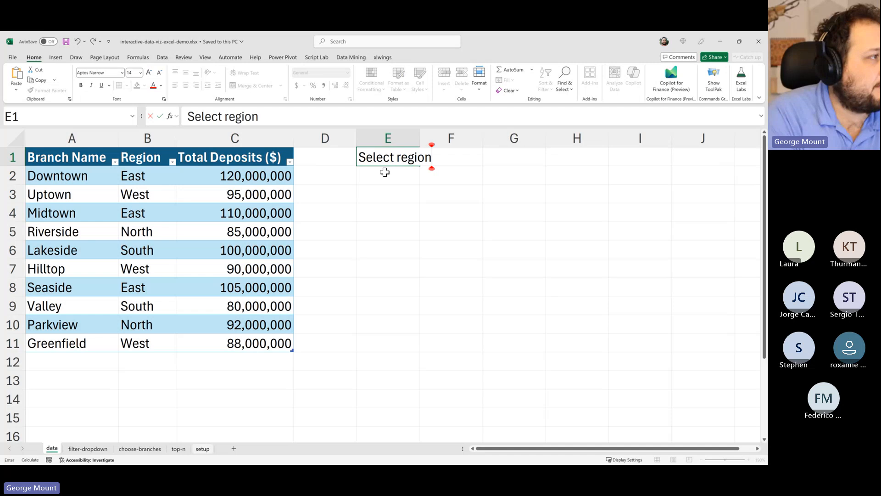
pyautogui.write(':')
pyautogui.press('Return')
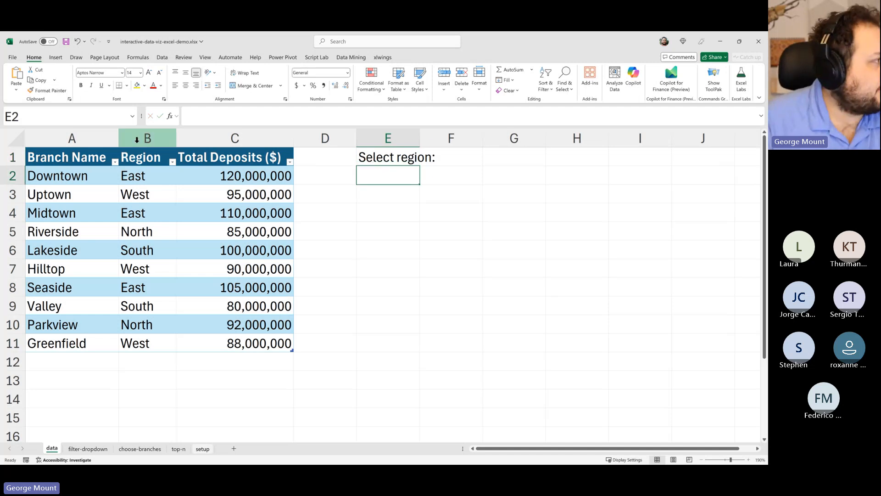
pyautogui.click(115, 173)
pyautogui.moveTo(119, 195); pyautogui.dragTo(137, 287)
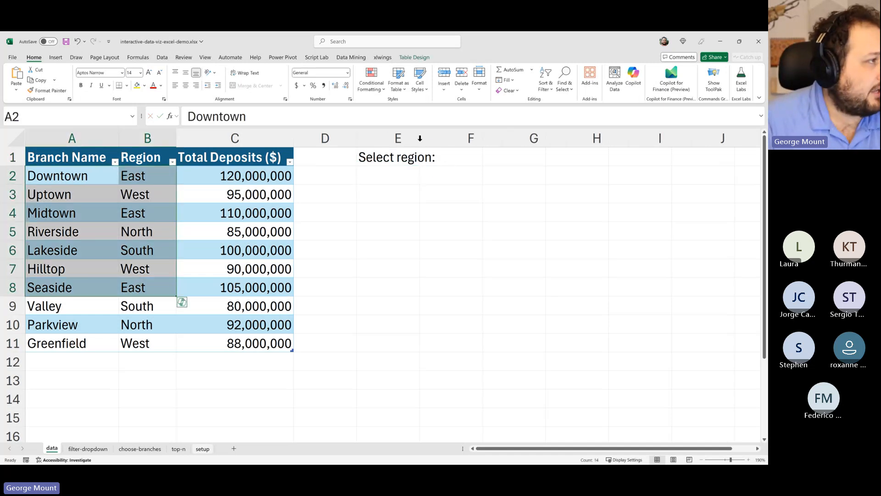
pyautogui.click(402, 267)
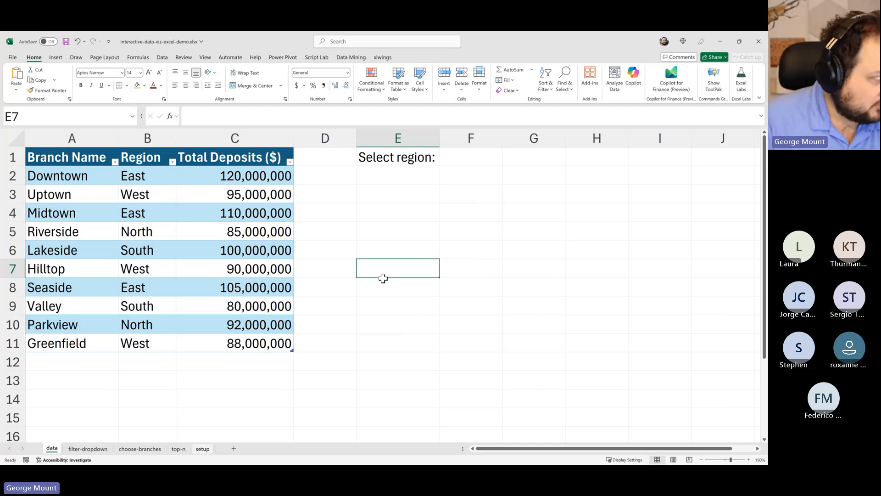
# Highlight the Total Deposits ($) values in the branch table to review them
pyautogui.moveTo(219, 177); pyautogui.dragTo(227, 317)
pyautogui.click(578, 249)
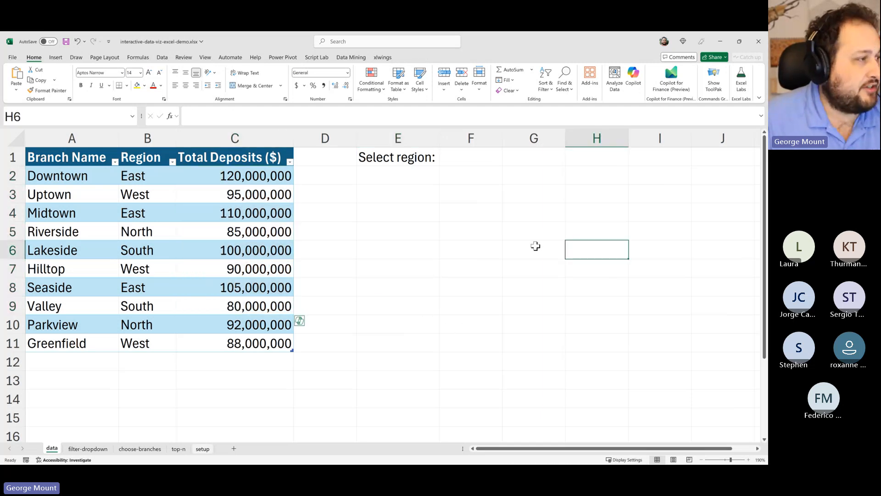
pyautogui.click(576, 297)
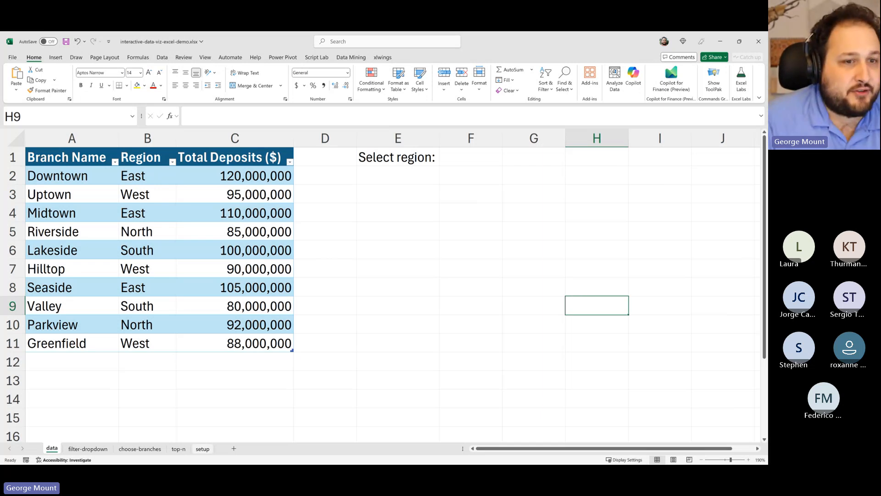
# Add a new worksheet directly after the data sheet and name it setup-2
pyautogui.click(285, 294)
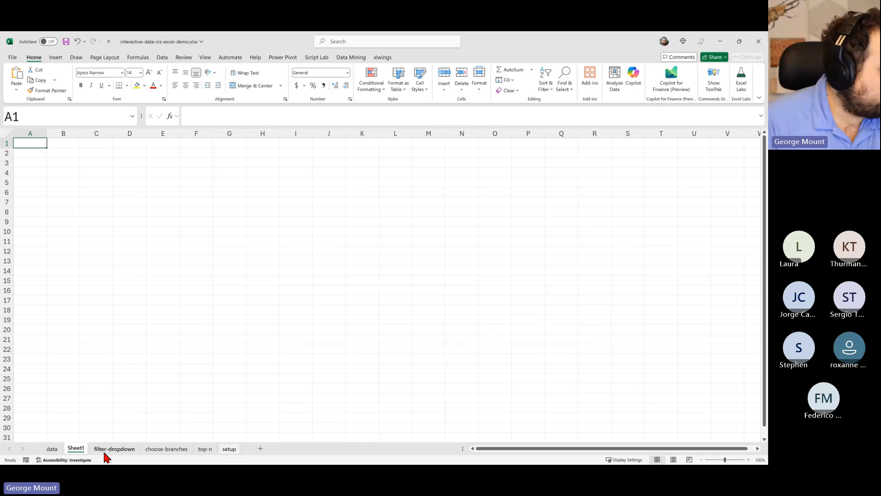
pyautogui.click(54, 450)
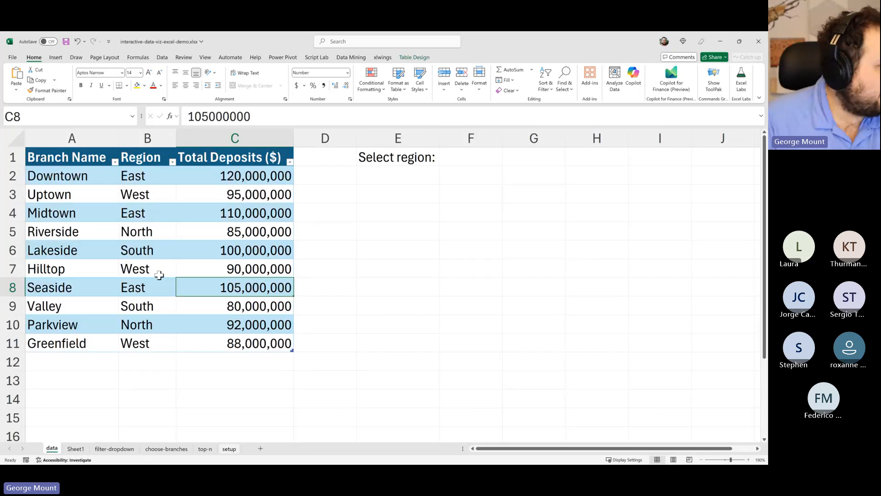
pyautogui.click(76, 449)
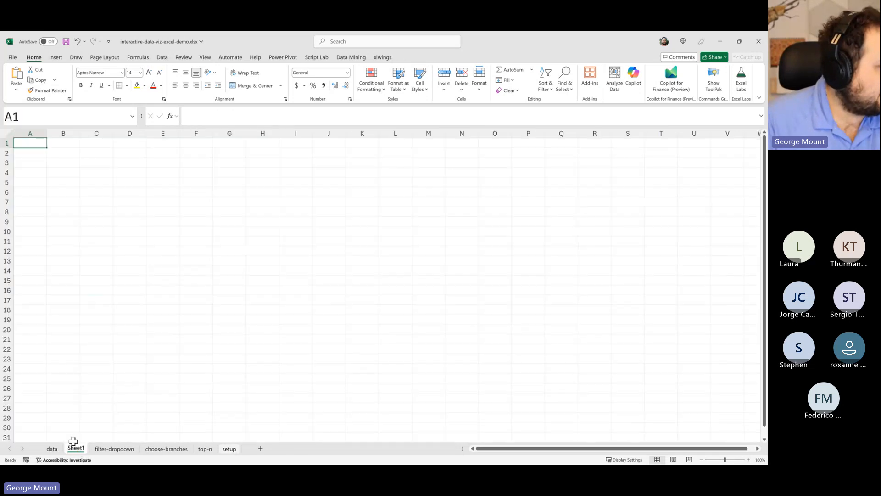
pyautogui.click(52, 449)
pyautogui.moveTo(149, 179); pyautogui.dragTo(143, 319)
pyautogui.click(76, 449)
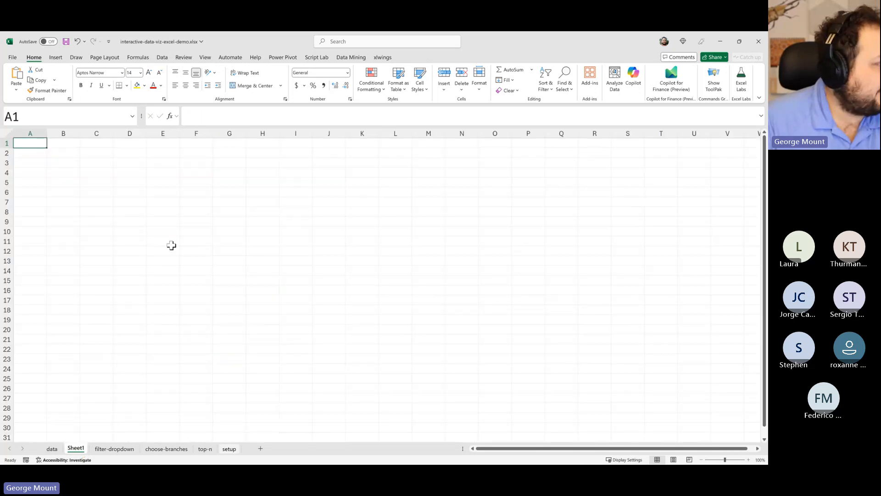
pyautogui.scroll(8, 171, 245)
pyautogui.click(60, 449)
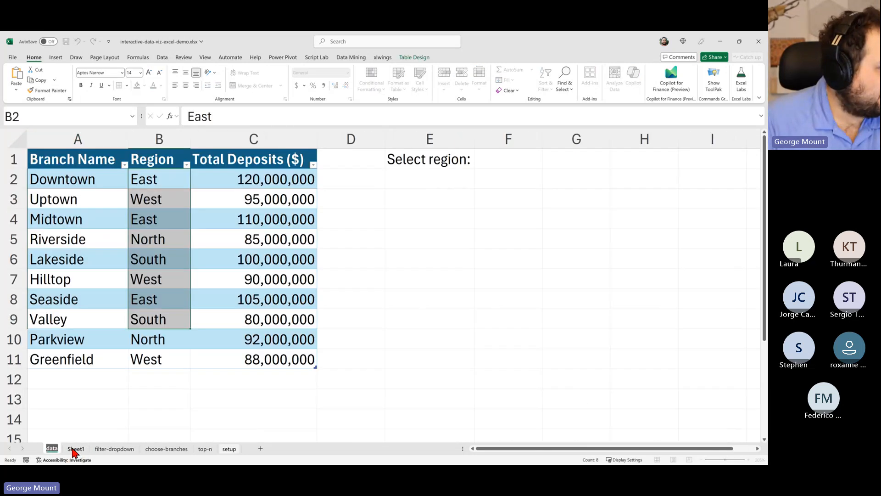
pyautogui.click(73, 449)
pyautogui.doubleClick(75, 449)
pyautogui.write('setup2')
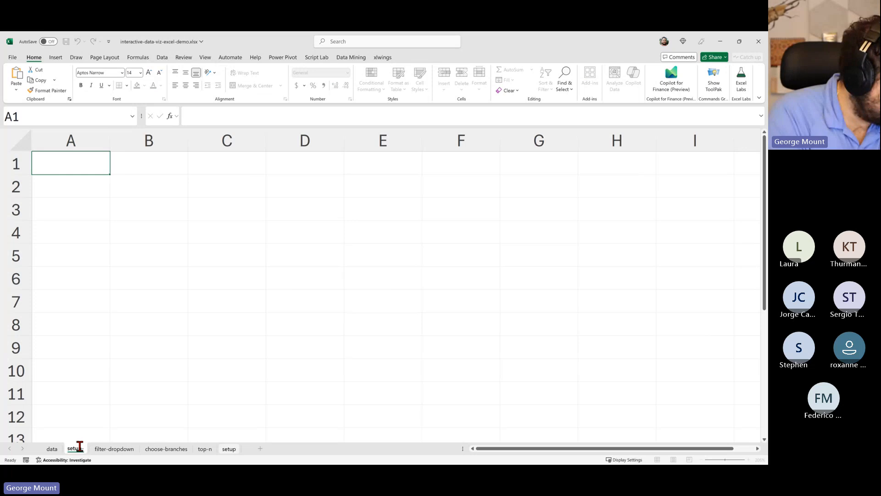
pyautogui.press('Return')
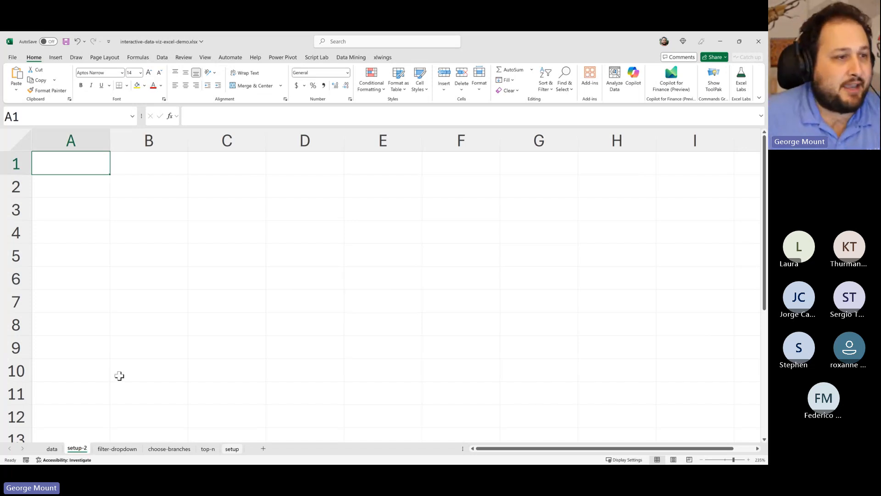
# Enter the heading "Unique region categories:" in cell A1 of the setup-2 sheet
pyautogui.write('Unique')
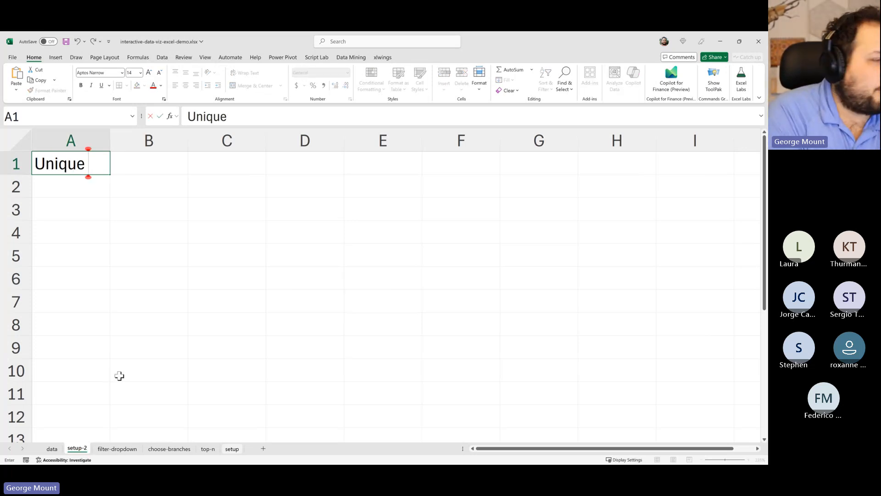
pyautogui.write(' region ca')
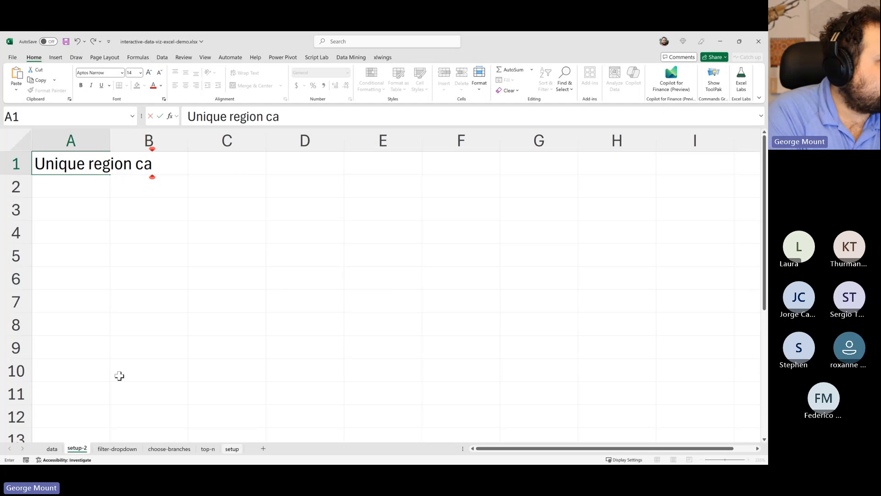
pyautogui.write('tegories:')
pyautogui.press('Return')
pyautogui.press('Return')
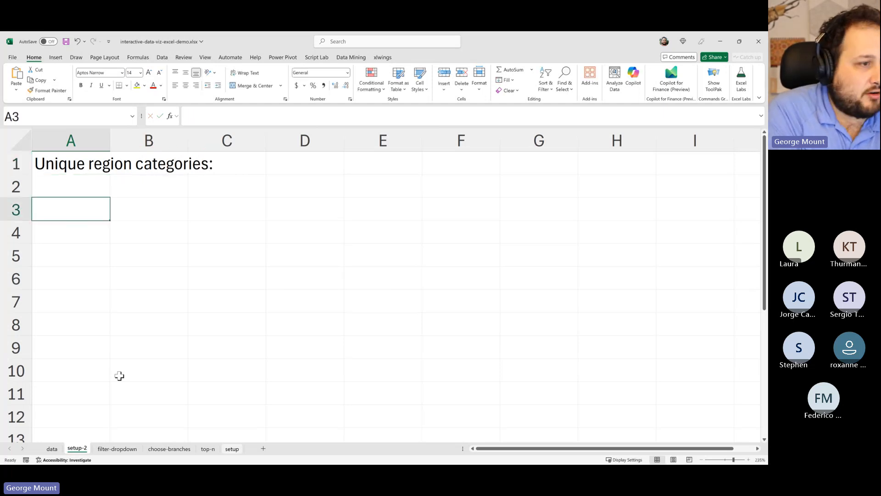
# Enter the formula =UNIQUE(deposits[Region]) in cell A3 to list the distinct regions from the branch table
pyautogui.write('=')
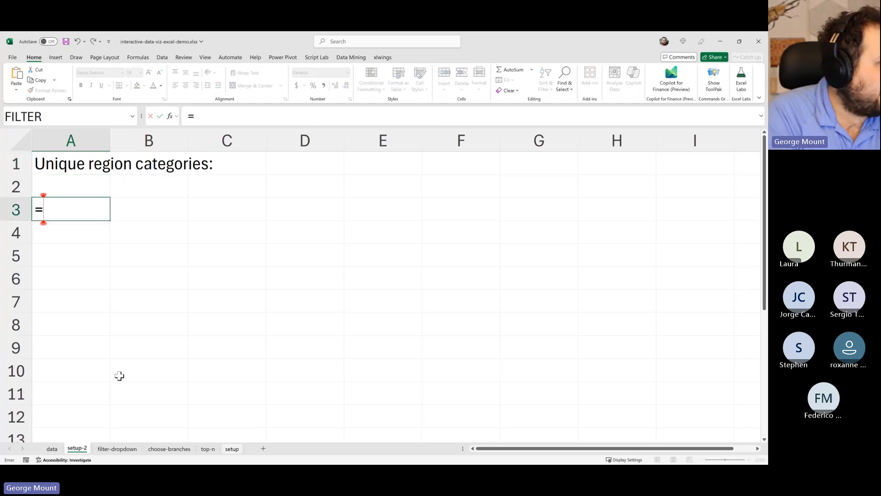
pyautogui.write('un')
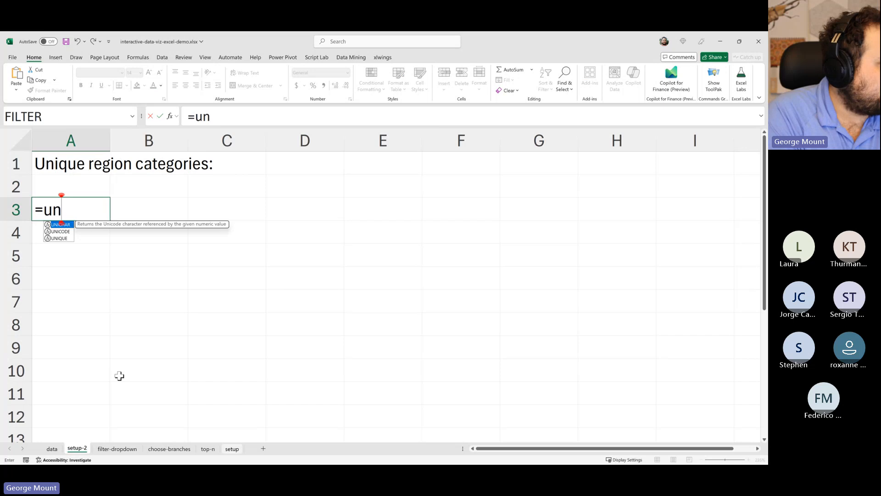
pyautogui.press('Down')
pyautogui.press('Down')
pyautogui.press('Tab')
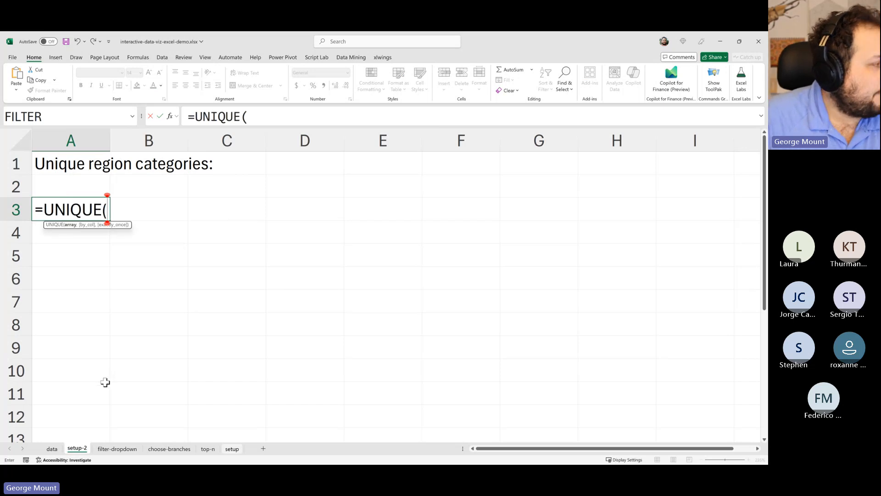
pyautogui.click(53, 449)
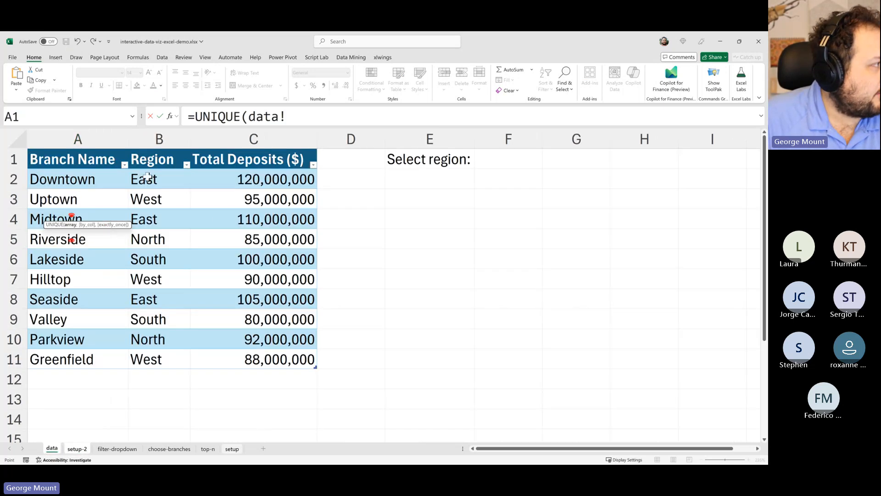
pyautogui.moveTo(147, 176); pyautogui.dragTo(137, 359)
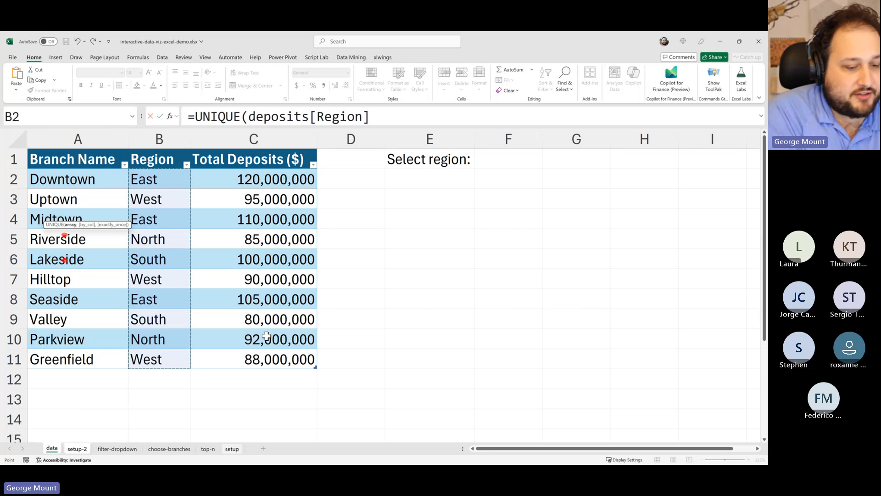
pyautogui.write(')')
pyautogui.press('Return')
pyautogui.press('Up')
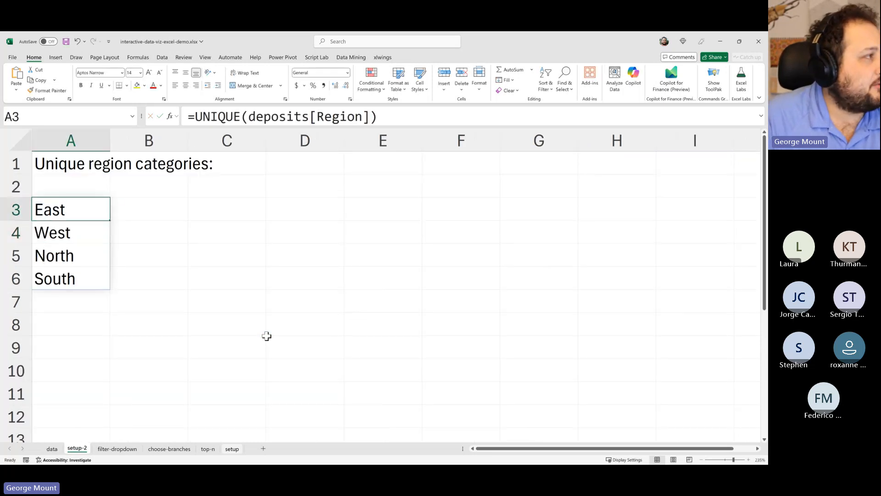
# Examine the UNIQUE formula and its spilled region list, comparing their order with the Region column on the data sheet
pyautogui.tripleClick(391, 118)
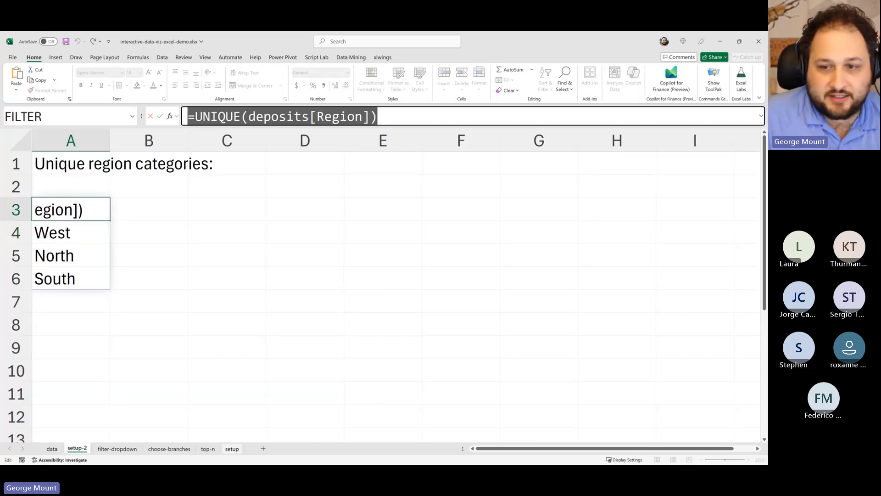
pyautogui.hotkey('alt', 'Tab')
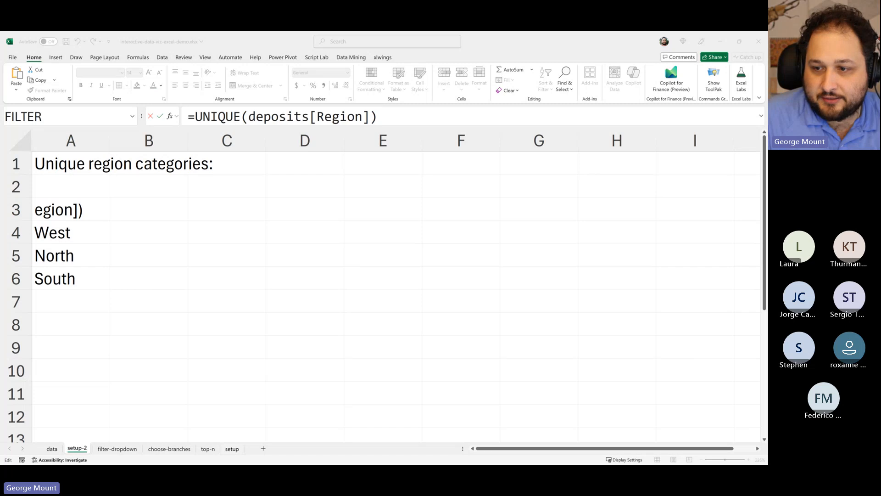
pyautogui.press('Escape')
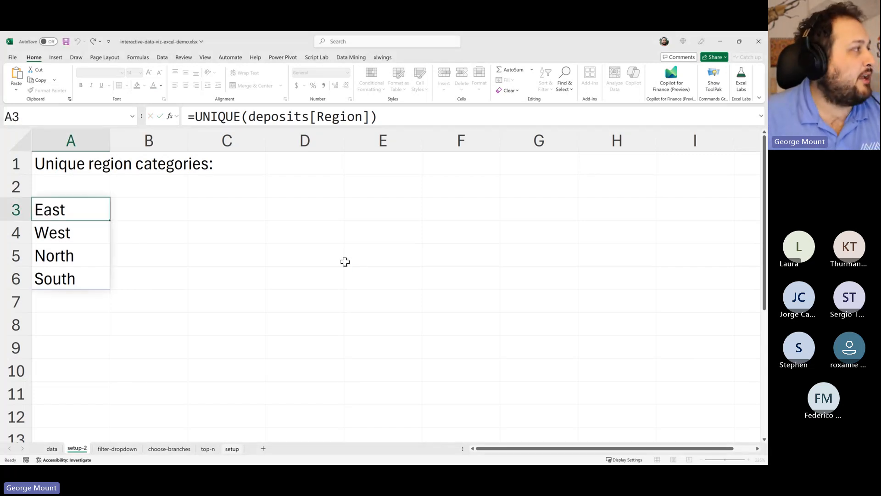
pyautogui.moveTo(49, 205); pyautogui.dragTo(48, 271)
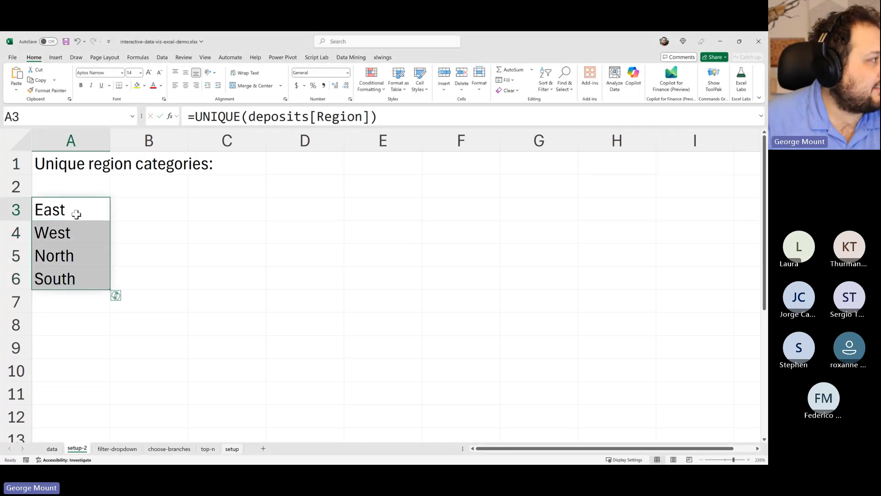
pyautogui.moveTo(73, 214); pyautogui.dragTo(65, 281)
pyautogui.click(146, 369)
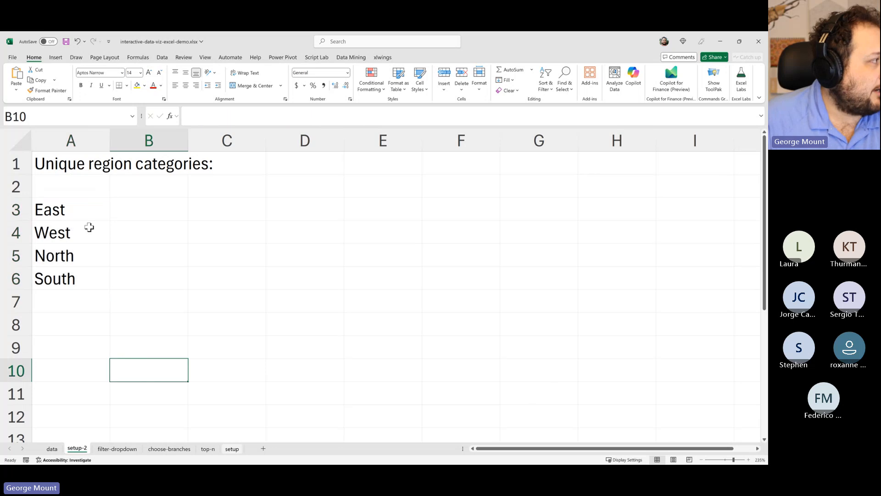
pyautogui.click(89, 226)
pyautogui.click(73, 199)
pyautogui.click(52, 449)
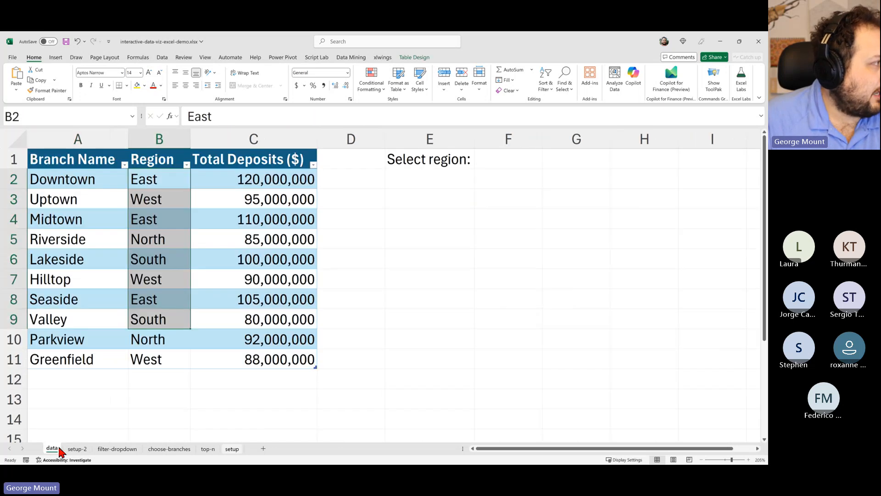
pyautogui.click(152, 199)
pyautogui.moveTo(154, 179); pyautogui.dragTo(150, 300)
pyautogui.click(77, 449)
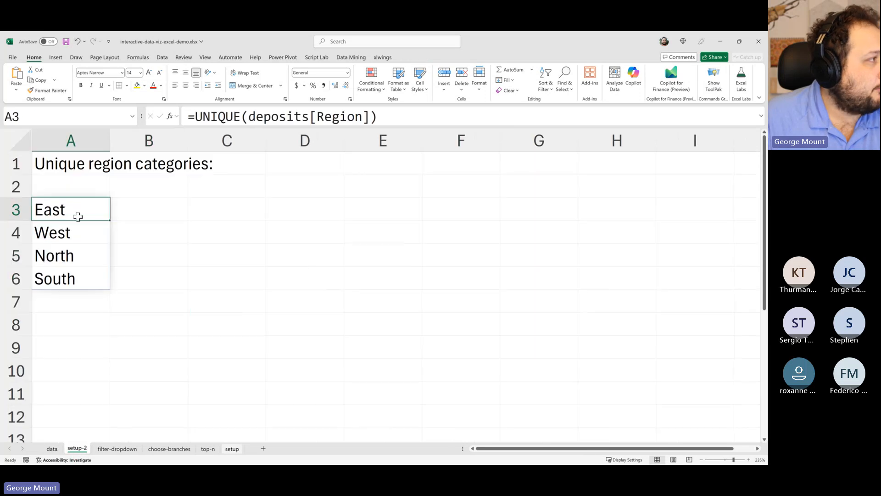
# Wrap the formula in A3 with SORT in descending order, making it =SORT(UNIQUE(deposits[Region]), 1, -1)
pyautogui.click(192, 123)
pyautogui.write('sort')
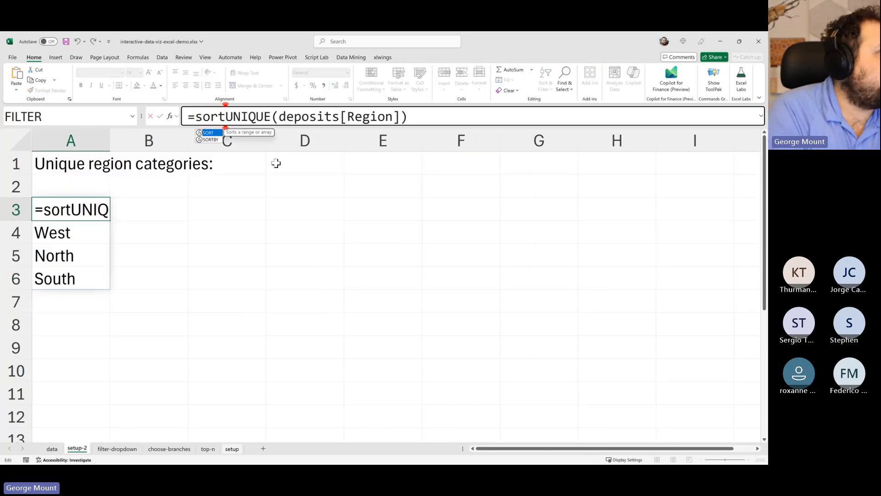
pyautogui.press('Tab')
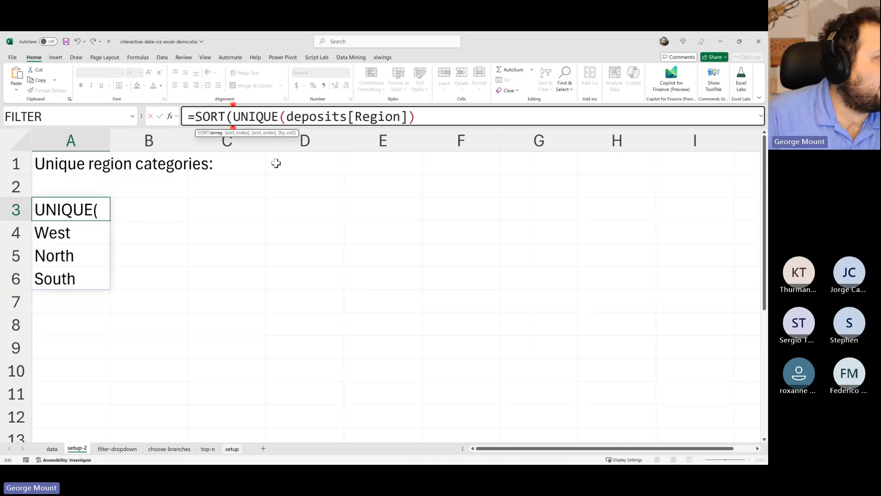
pyautogui.click(440, 119)
pyautogui.write(', ')
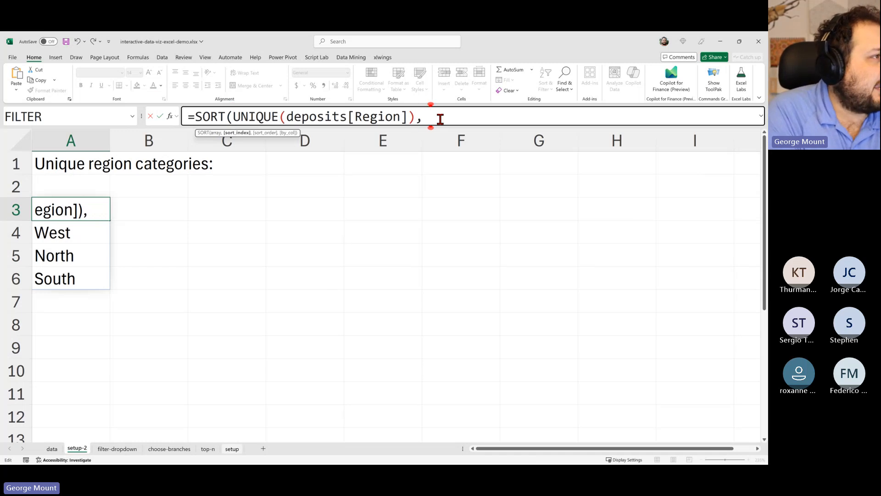
pyautogui.write('-1')
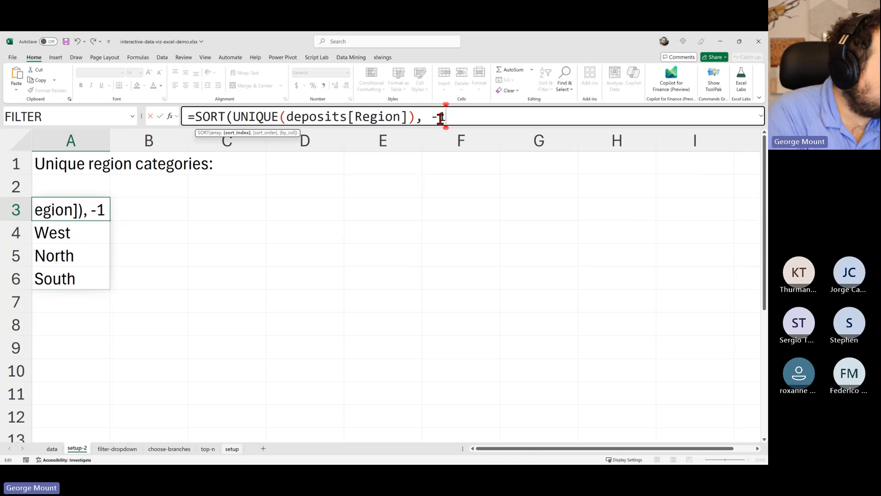
pyautogui.press('BackSpace')
pyautogui.press('BackSpace')
pyautogui.write('1, -1)')
pyautogui.press('Return')
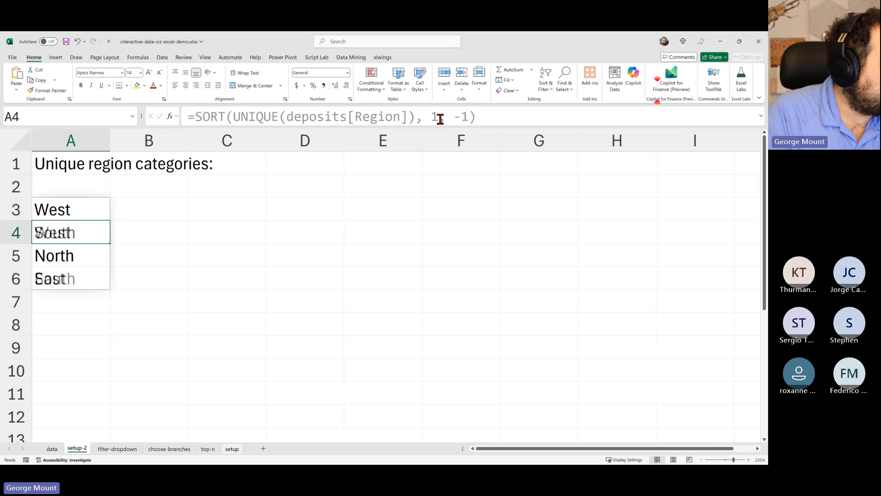
# Set the sort order argument of the SORT formula in A3 to 1 for ascending order
pyautogui.press('Up')
pyautogui.click(466, 116)
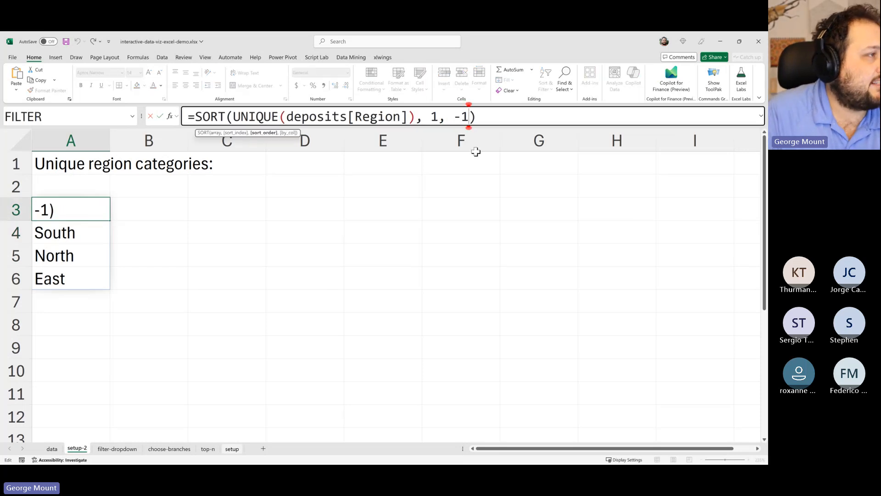
pyautogui.press('BackSpace')
pyautogui.press('Return')
pyautogui.press('Up')
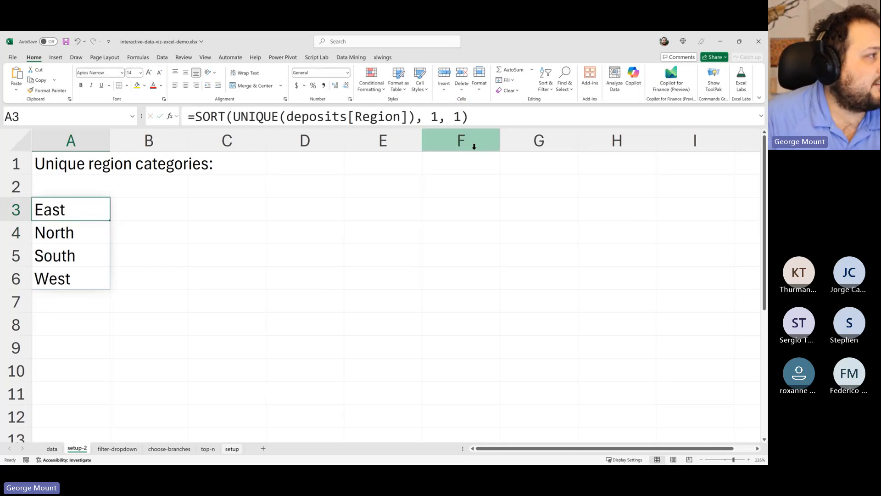
# Examine the ascending region list on setup-2 and compare it with the Region column on the data sheet
pyautogui.moveTo(53, 215); pyautogui.dragTo(39, 275)
pyautogui.click(41, 277)
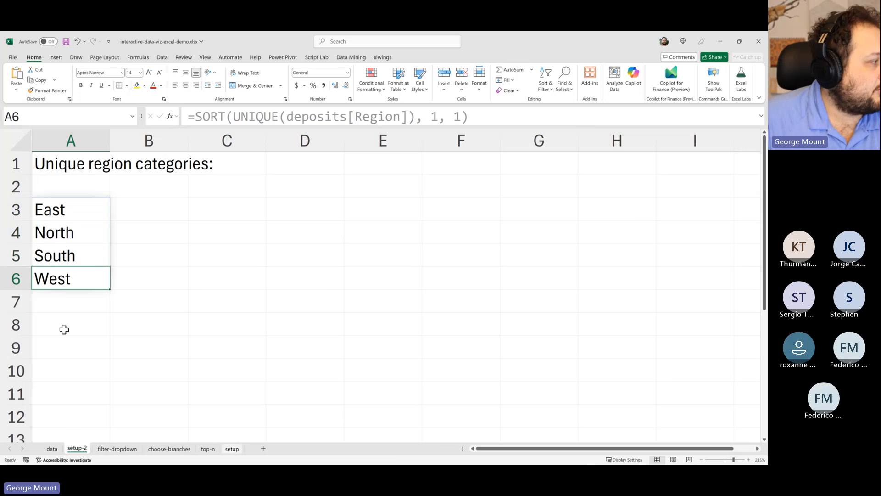
pyautogui.moveTo(67, 213); pyautogui.dragTo(53, 257)
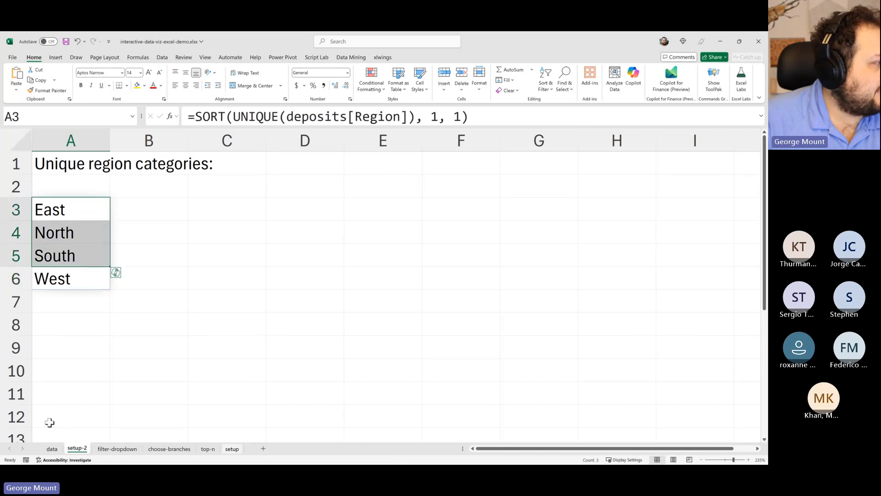
pyautogui.click(52, 448)
pyautogui.click(158, 199)
pyautogui.moveTo(159, 179); pyautogui.dragTo(153, 337)
pyautogui.click(155, 195)
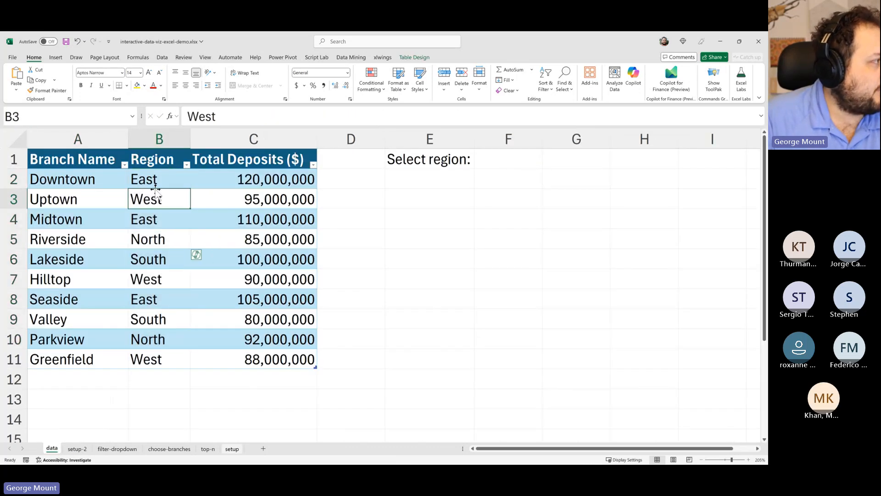
pyautogui.click(77, 450)
pyautogui.click(43, 215)
pyautogui.click(55, 251)
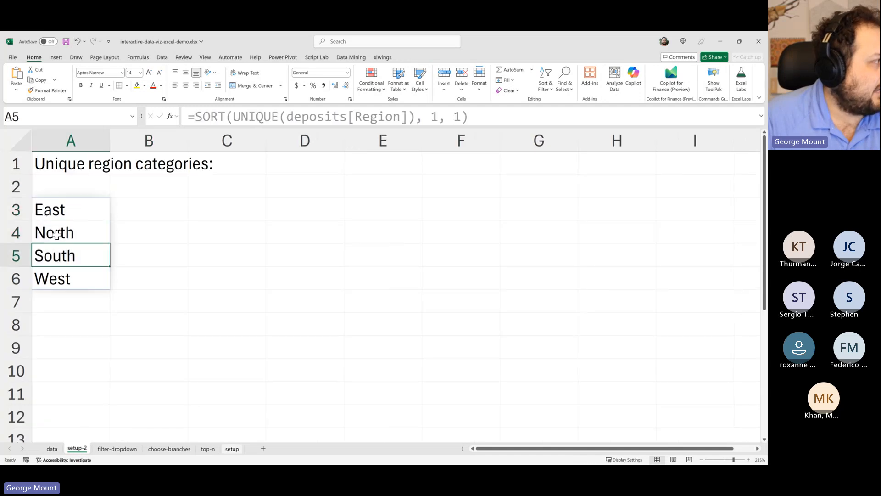
# Set the sort order in A3 to descending, making the formula =SORT(UNIQUE(deposits[Region]), 1, -1)
pyautogui.click(62, 209)
pyautogui.click(452, 113)
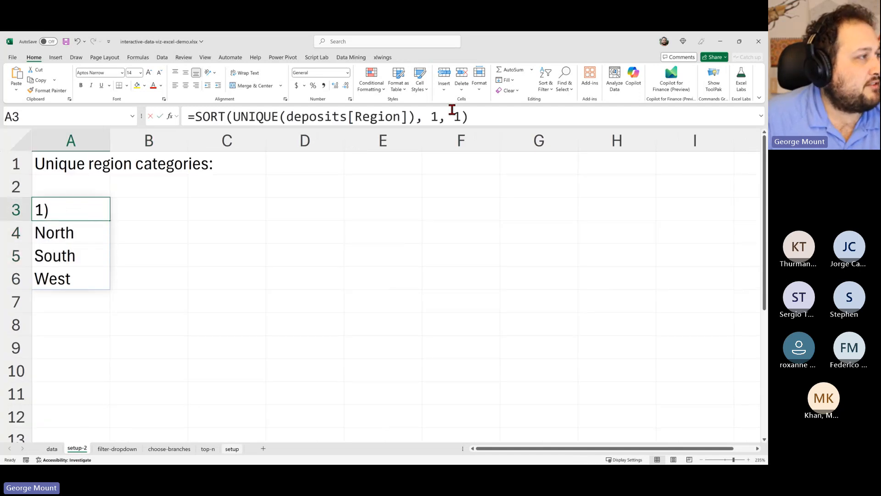
pyautogui.write('-')
pyautogui.hotkey('shift', 'Return')
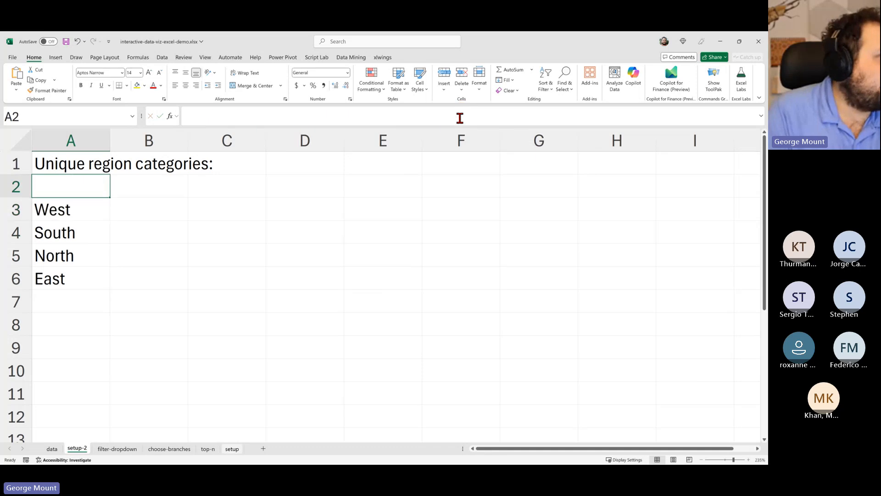
pyautogui.press('Down')
pyautogui.press('Down')
pyautogui.press('Up')
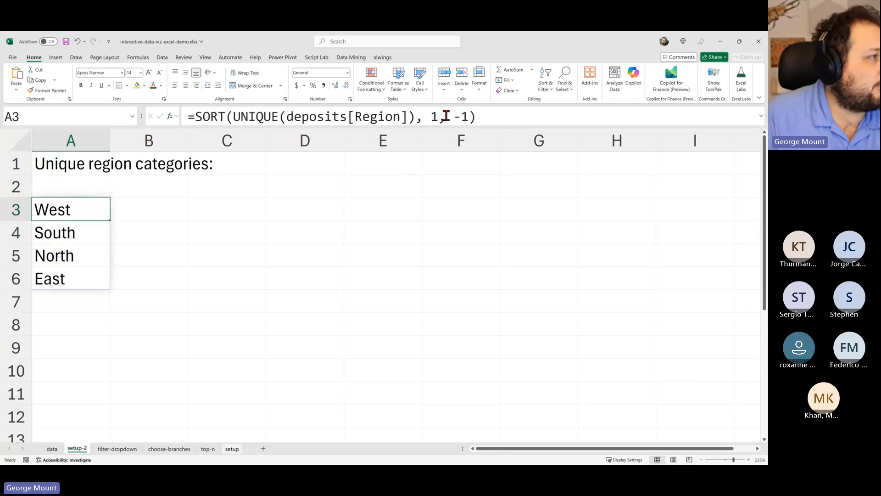
# Examine the UNIQUE(deposits[Region]) part nested as the array argument of the SORT formula in A3
pyautogui.click(252, 116)
pyautogui.moveTo(278, 112); pyautogui.dragTo(360, 113)
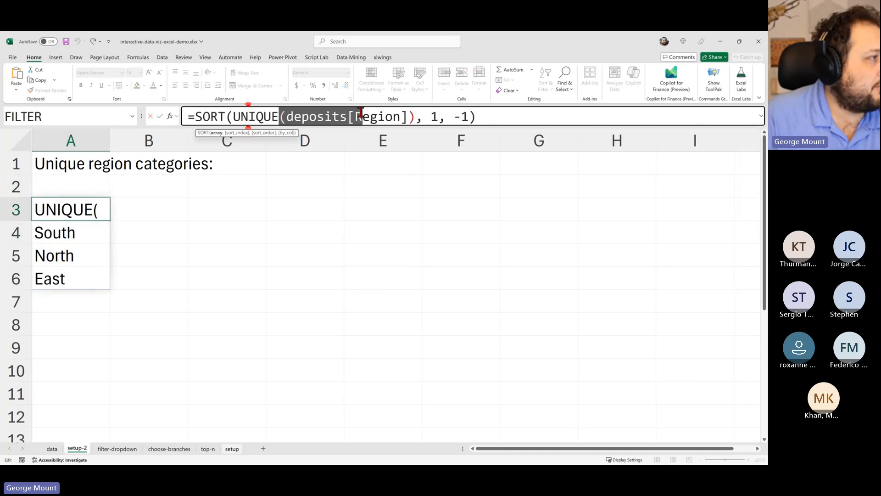
pyautogui.click(393, 112)
pyautogui.moveTo(414, 114); pyautogui.dragTo(232, 136)
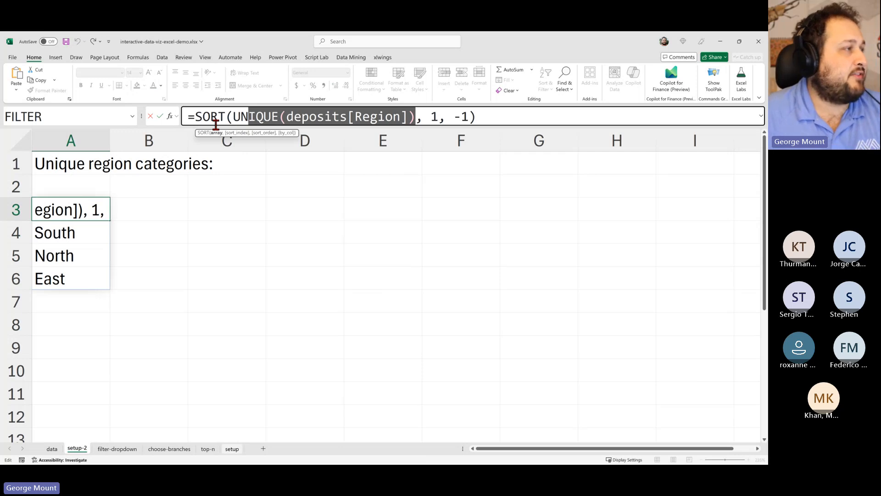
pyautogui.press('Escape')
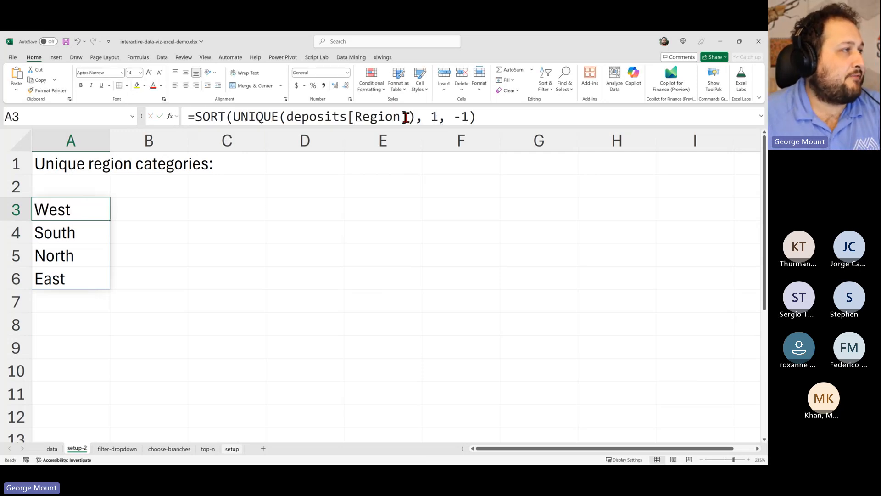
# Try a sort order of 1 in the A3 SORT formula and undo the change
pyautogui.click(433, 118)
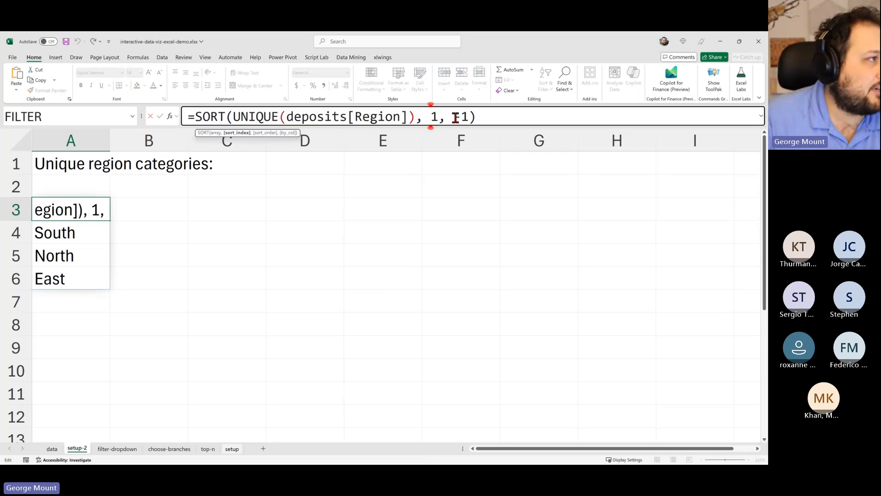
pyautogui.click(455, 117)
pyautogui.write('-')
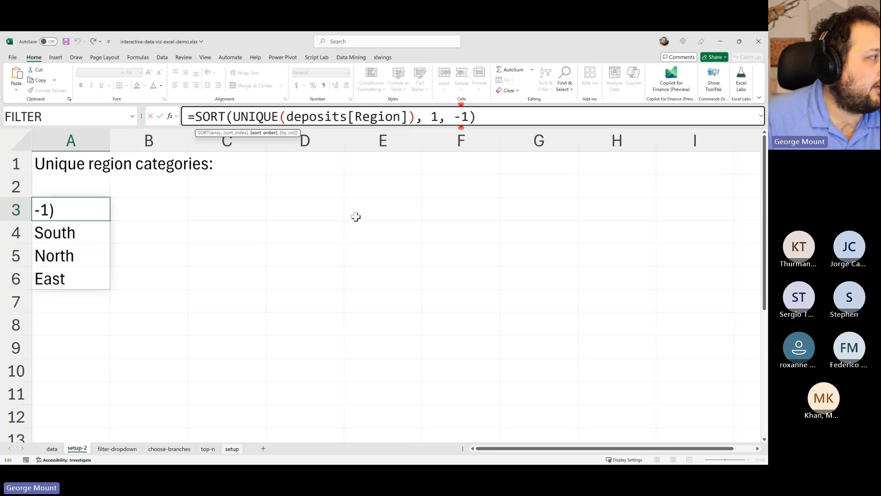
pyautogui.press('BackSpace')
pyautogui.press('Return')
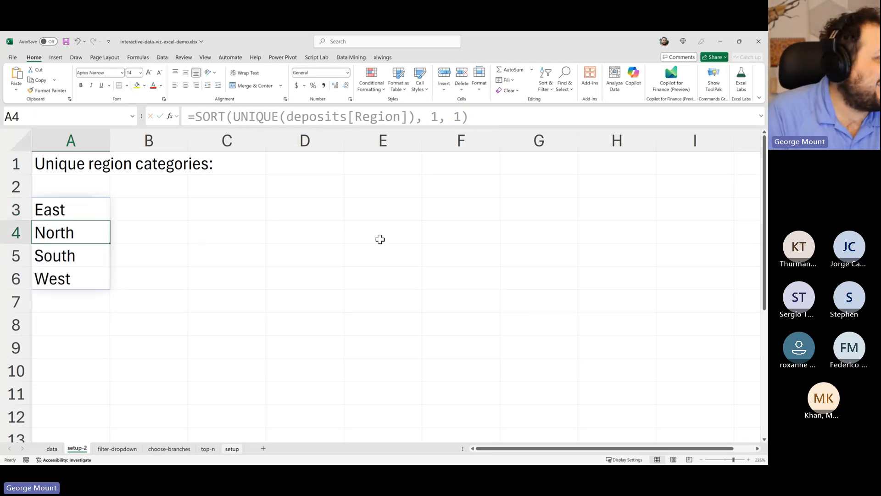
pyautogui.press('Up')
pyautogui.hotkey('ctrl', 'z')
# Review the complete SORT formula in A3 and the spilled region list in A3:A6
pyautogui.moveTo(530, 114); pyautogui.dragTo(11, 111)
pyautogui.hotkey('alt', 'Tab')
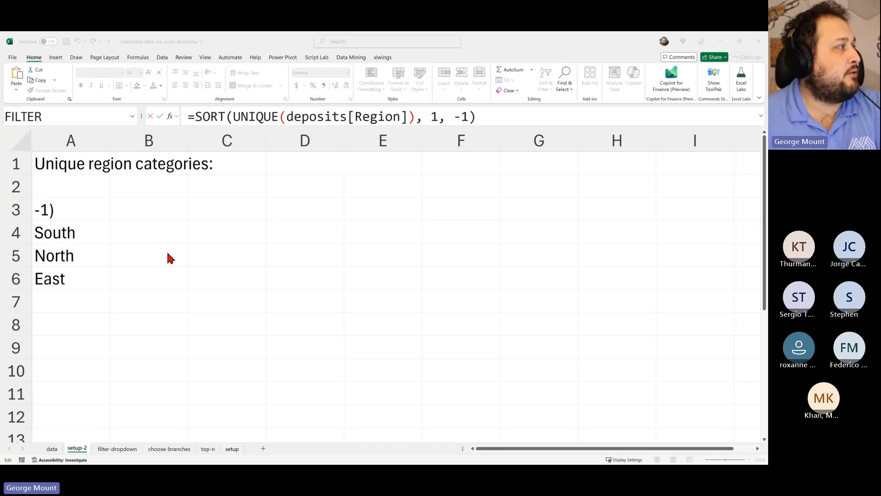
pyautogui.hotkey('alt', 'Tab')
pyautogui.press('Escape')
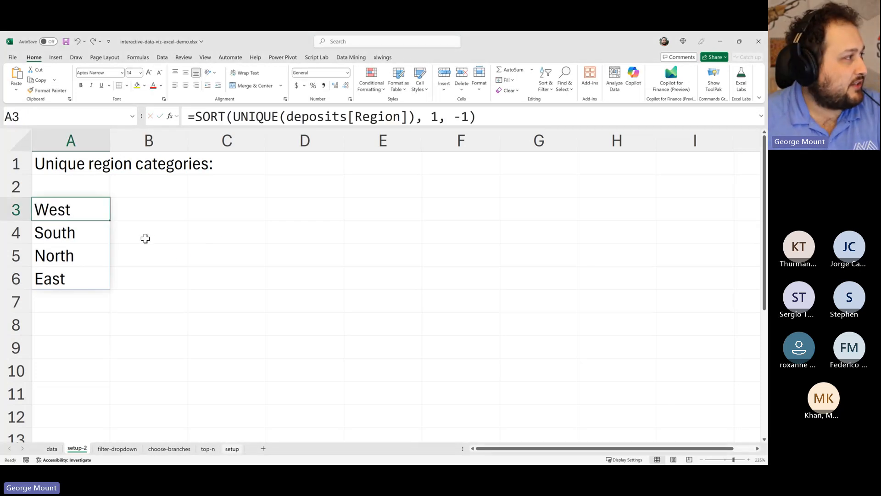
pyautogui.moveTo(47, 216); pyautogui.dragTo(50, 275)
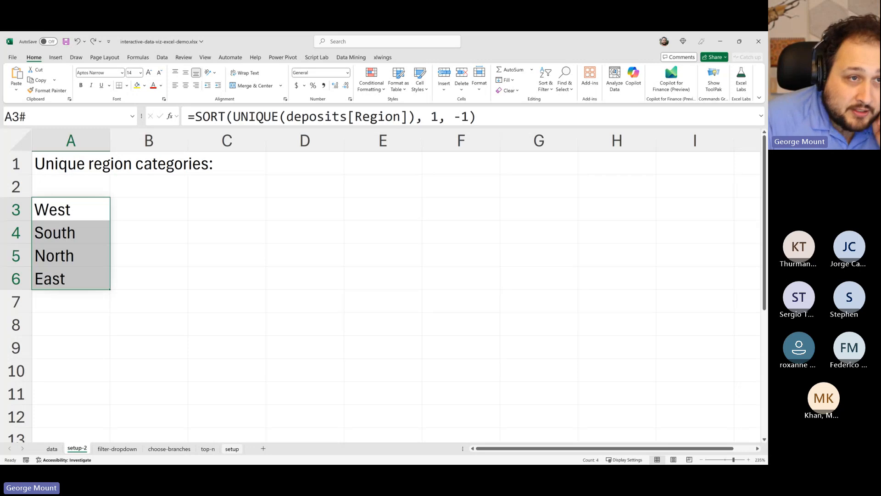
pyautogui.click(192, 285)
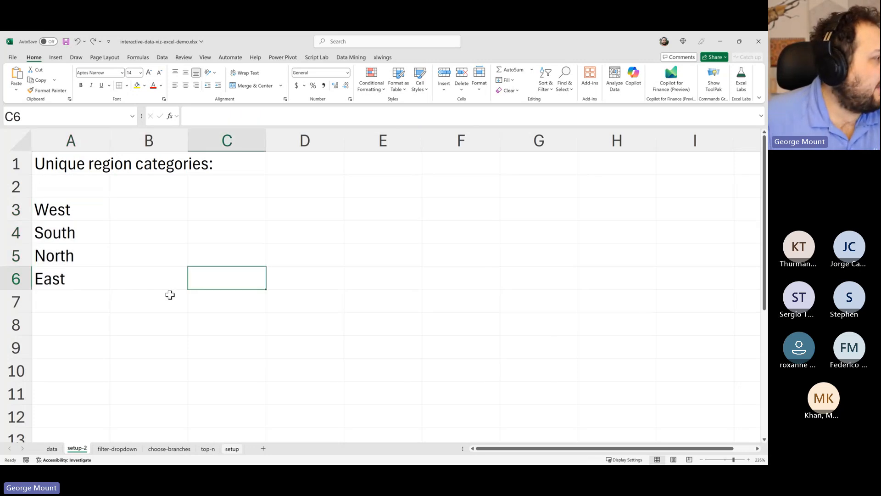
pyautogui.click(52, 449)
pyautogui.click(492, 160)
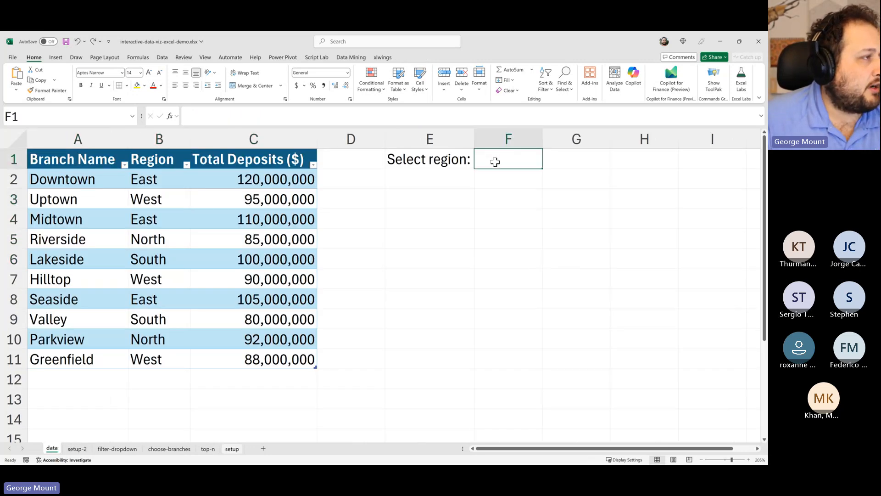
pyautogui.click(163, 60)
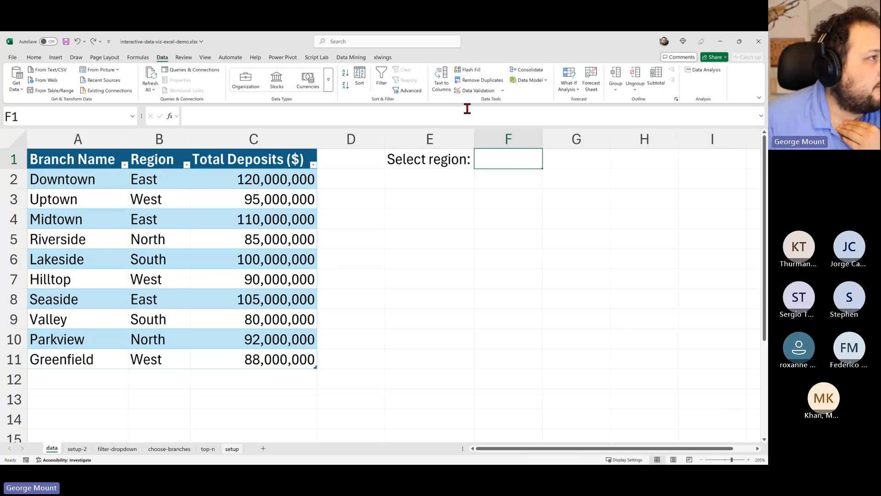
pyautogui.click(478, 90)
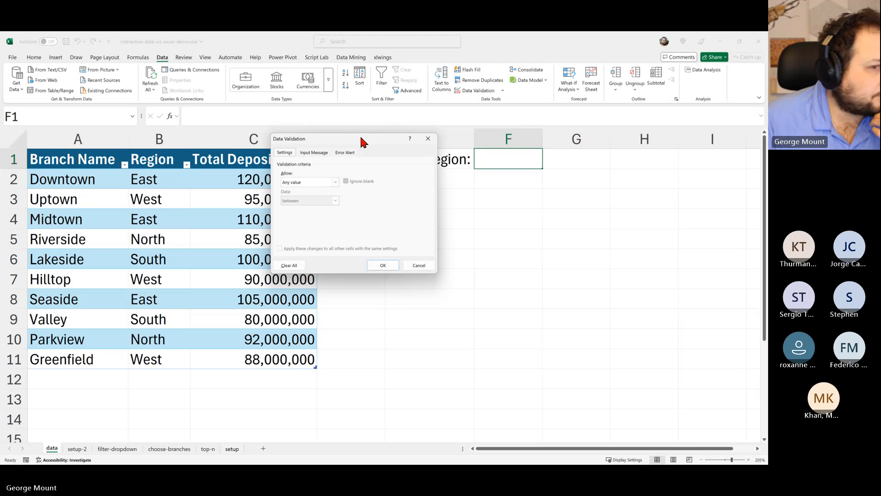
pyautogui.click(428, 138)
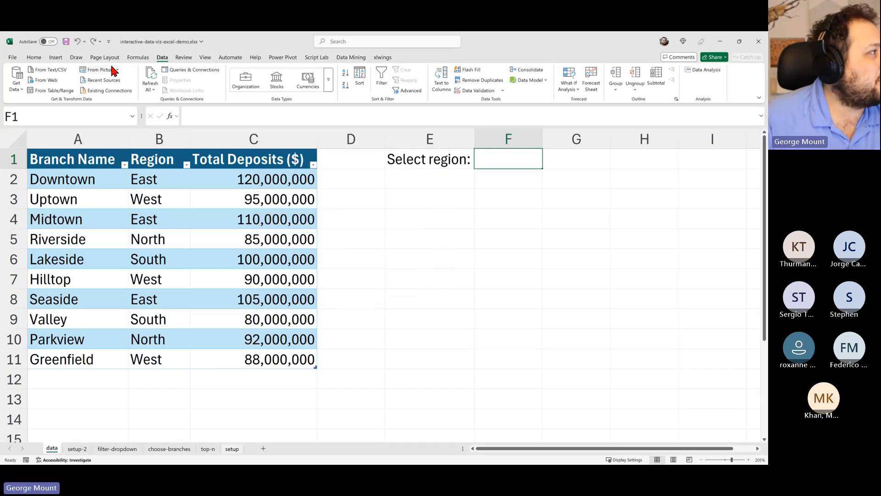
pyautogui.click(138, 58)
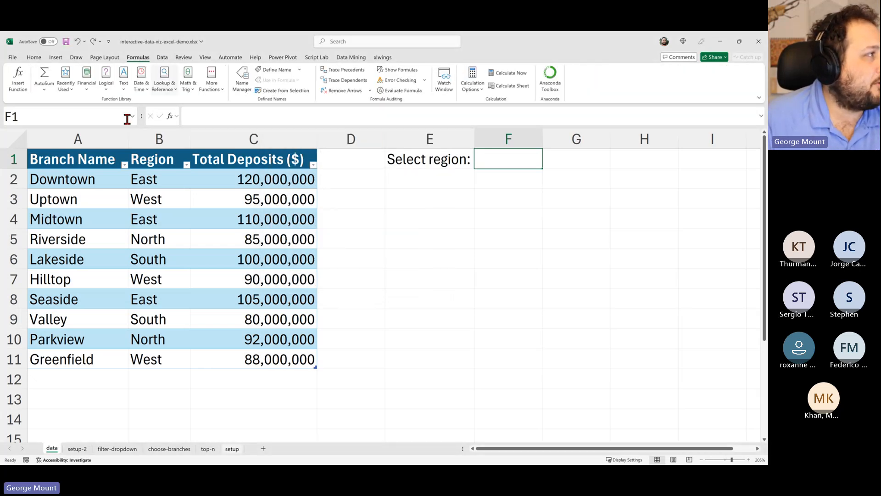
pyautogui.click(485, 255)
# Enter the note "1. Create the unique regions" in cell C3 of the setup-2 sheet
pyautogui.click(77, 449)
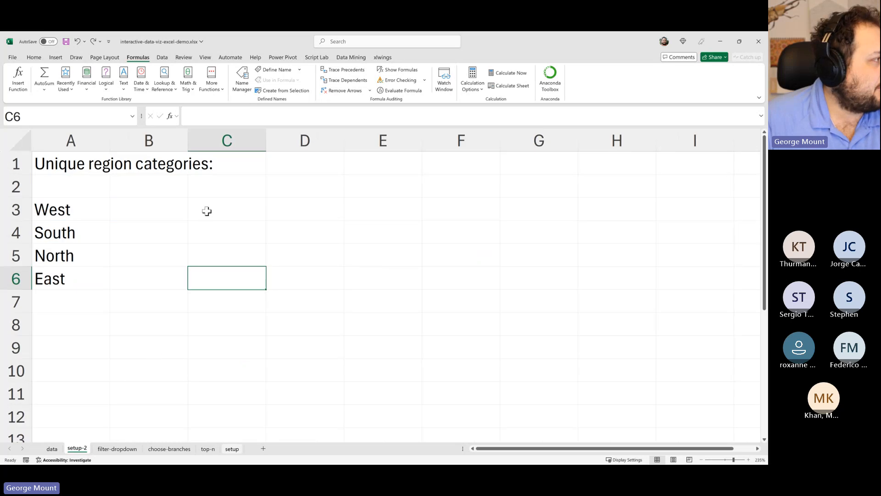
pyautogui.click(234, 209)
pyautogui.write('1.')
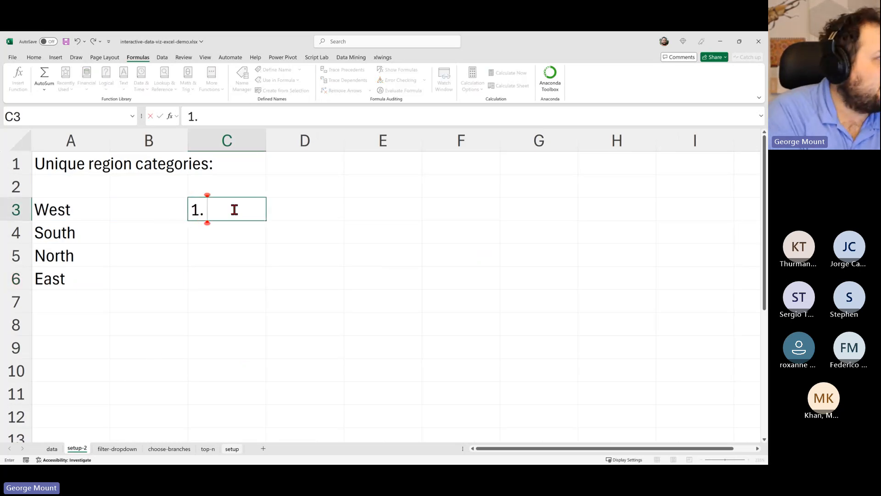
pyautogui.write(' Create the eu')
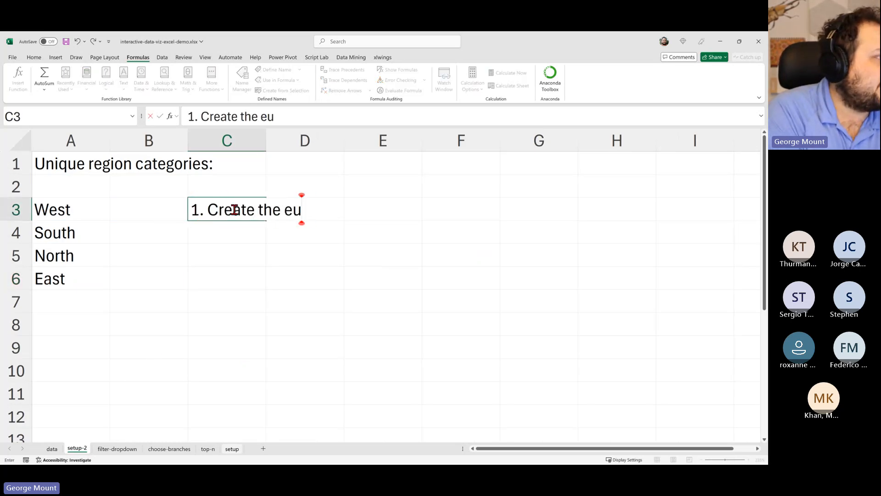
pyautogui.press('BackSpace')
pyautogui.press('BackSpace')
pyautogui.write('unique')
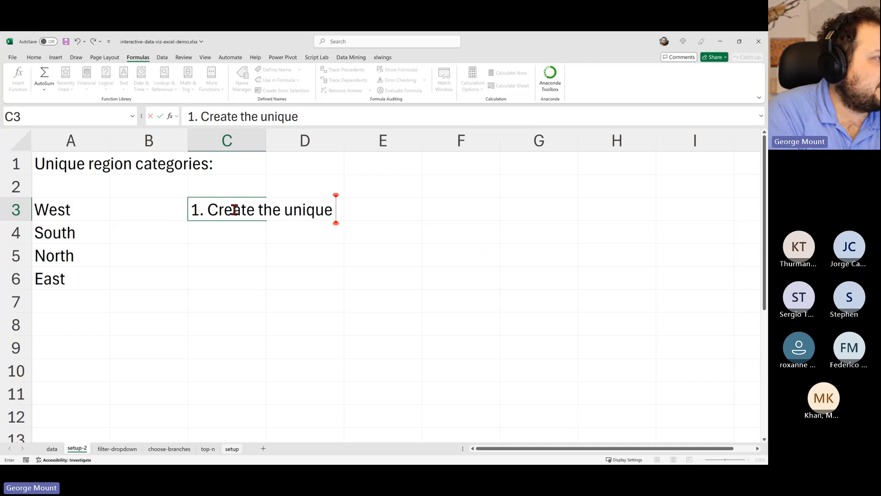
pyautogui.write(' regions')
pyautogui.press('Return')
# Enter the note "2. Name the resulting DYNAMIC array" in cell C4
pyautogui.write('2. Na')
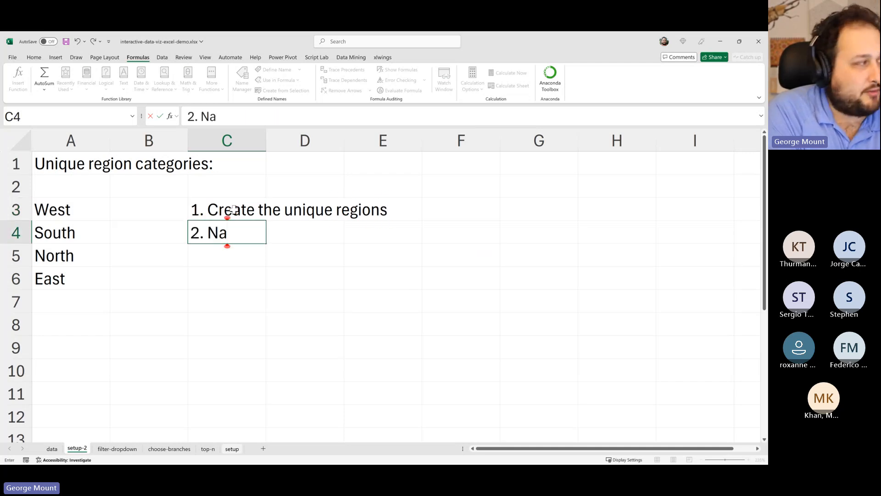
pyautogui.write('me the resulting')
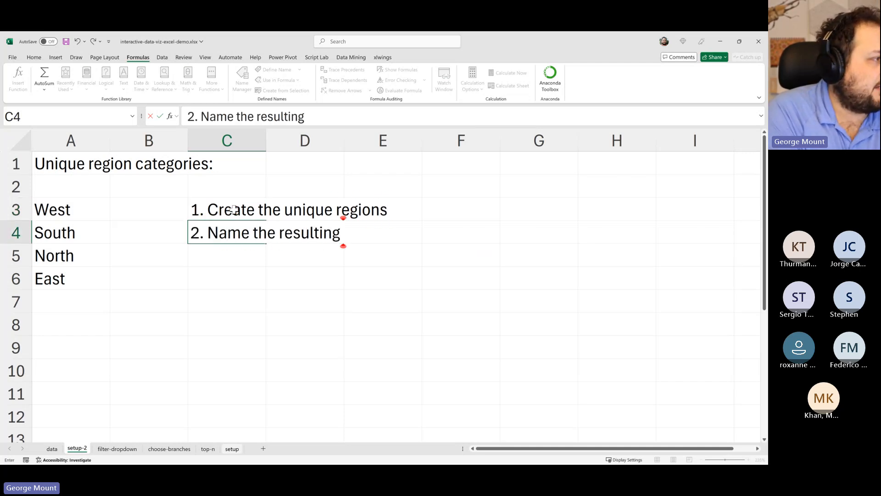
pyautogui.write(' DYNAMIC array')
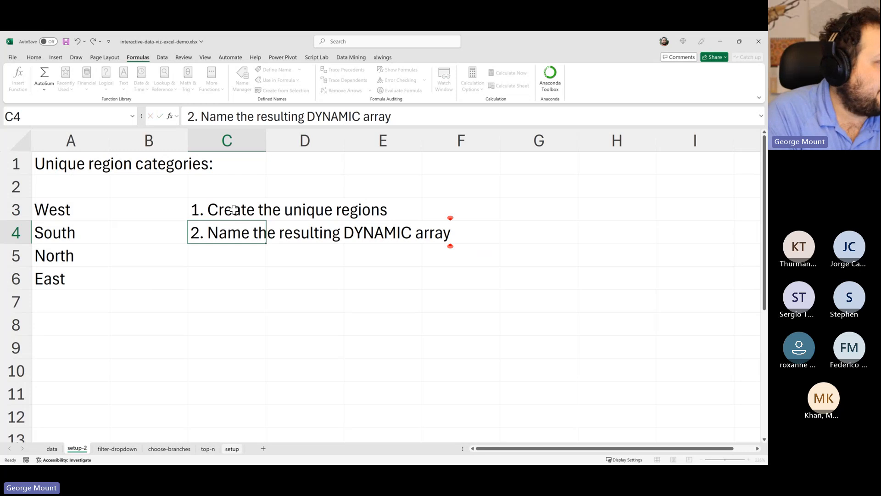
pyautogui.press('Return')
# Enter the note "3. We'll use the named range in the data validation" in cell C5
pyautogui.write("3. We'")
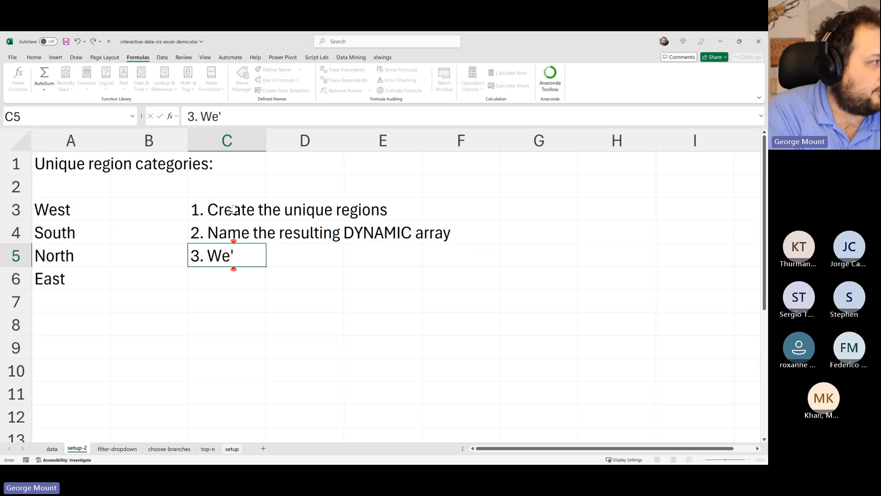
pyautogui.write('ll. use the')
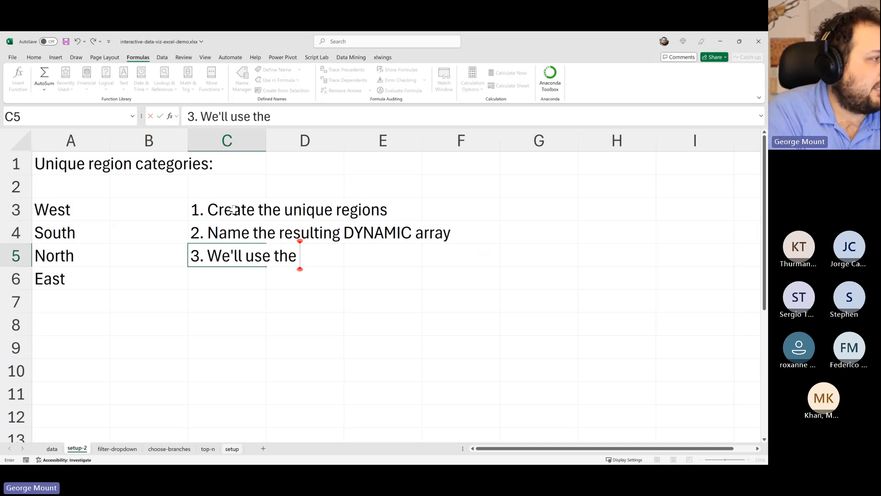
pyautogui.write(' named range in the data validation')
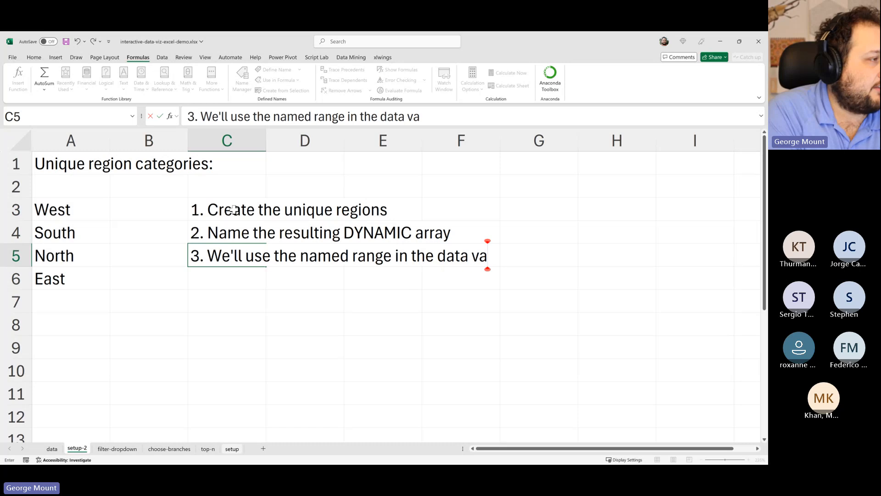
pyautogui.press('Return')
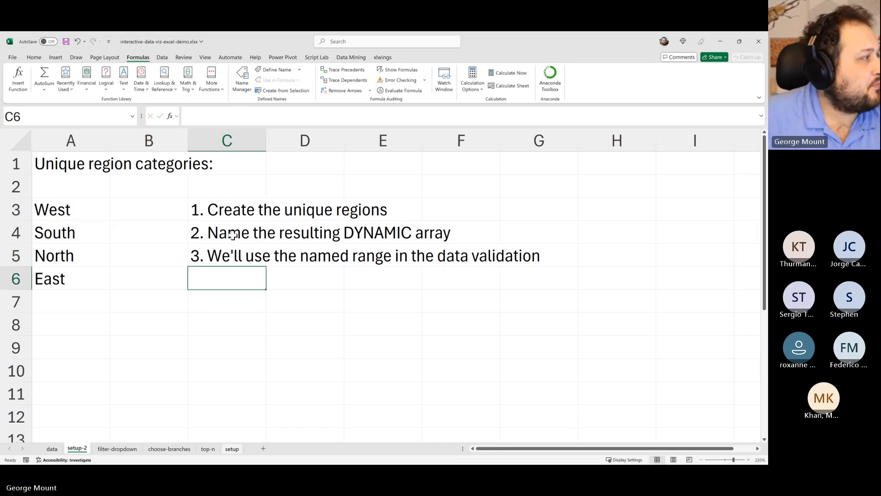
# Make the note "1. Create the unique regions" in C3 bold
pyautogui.click(231, 209)
pyautogui.hotkey('ctrl', 'b')
pyautogui.click(89, 210)
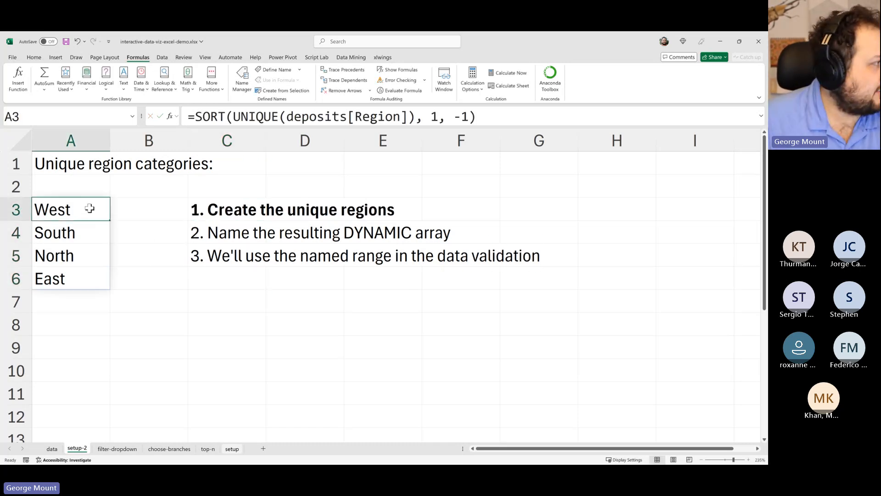
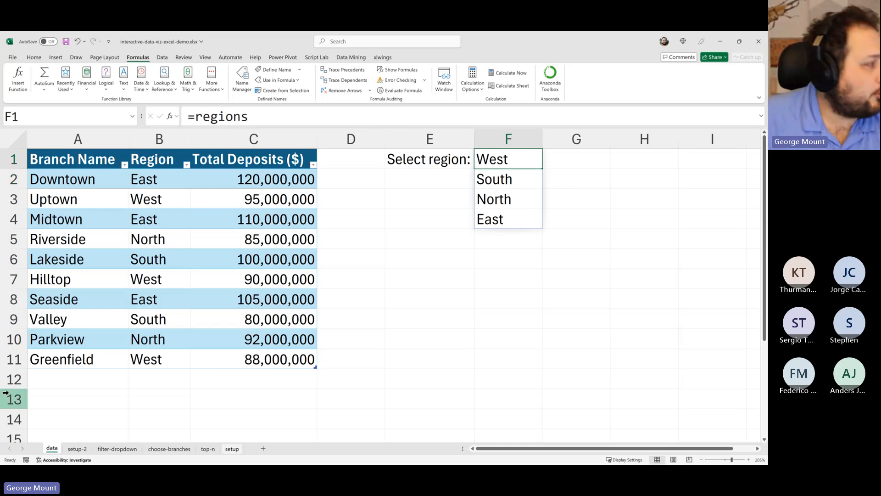
# Change the sort order of the region list formula in A3 of setup-2 to 1 and check the spilled list on the data sheet
pyautogui.click(74, 449)
pyautogui.click(55, 198)
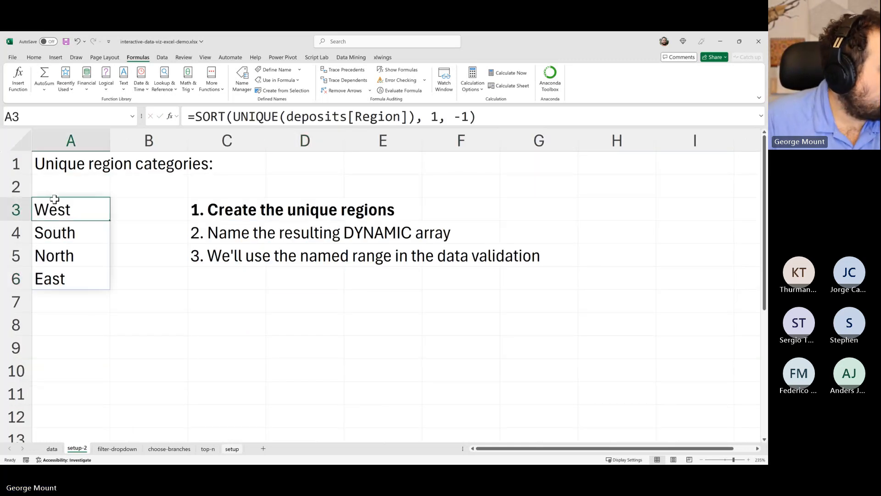
pyautogui.click(458, 116)
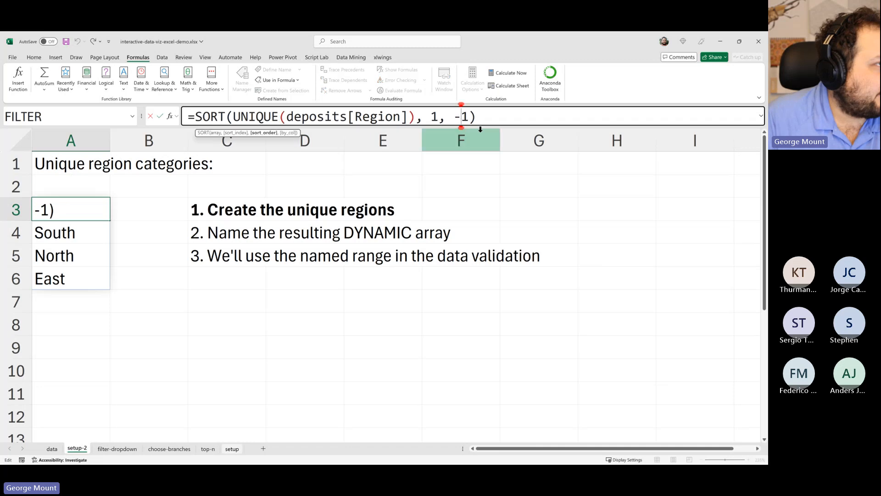
pyautogui.press('BackSpace')
pyautogui.press('Return')
pyautogui.hotkey('ctrl', 'pageup')
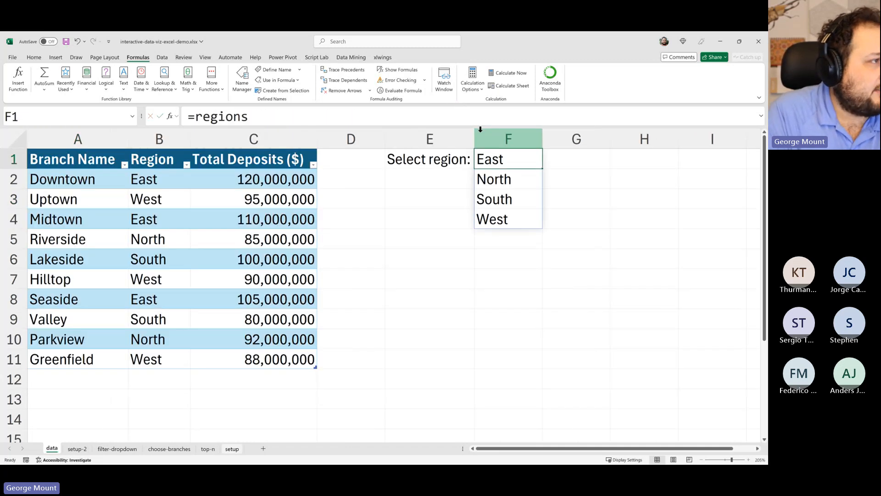
# Undo the sort order change in the setup-2 region formula and check the spilled list on the data sheet again
pyautogui.hotkey('ctrl', 'pagedown')
pyautogui.press('Up')
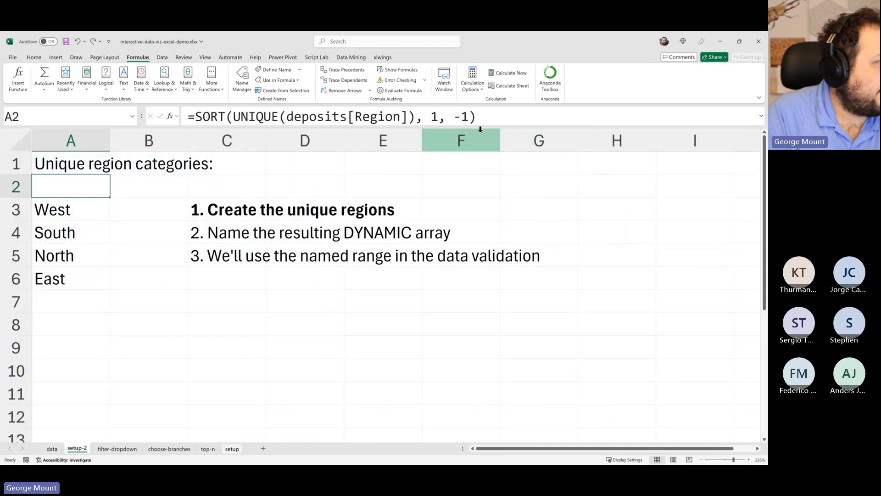
pyautogui.press('Up')
pyautogui.press('Down')
pyautogui.press('Down')
pyautogui.press('Down')
pyautogui.hotkey('ctrl', 'pageup')
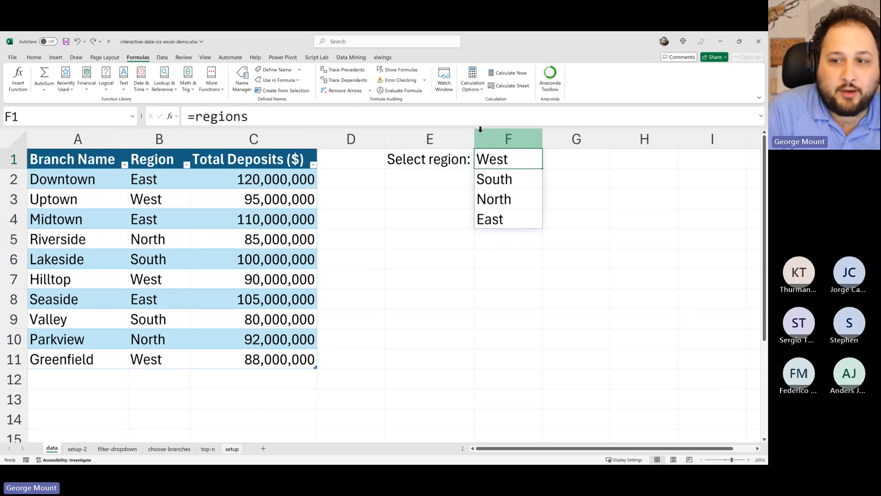
# Clear the =regions formula from cell F1 on the data sheet
pyautogui.press('Delete')
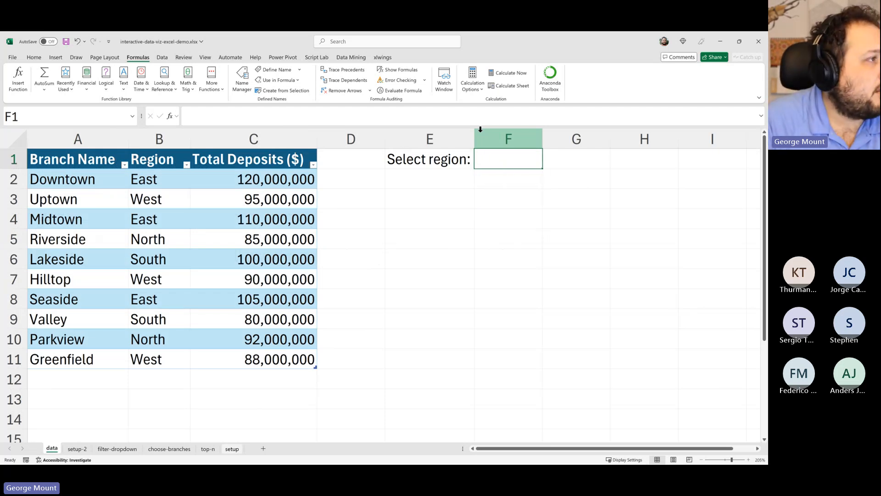
pyautogui.press('Down')
pyautogui.press('Up')
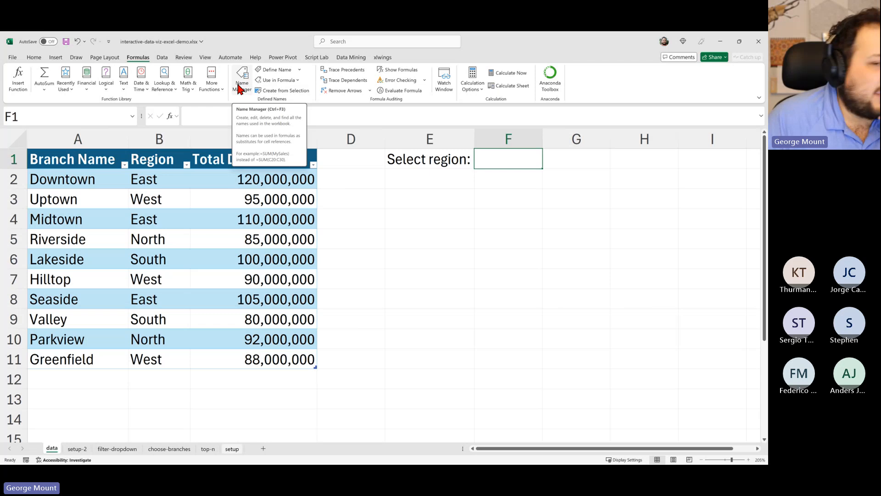
# Review the regions named range and its reference in the Name Manager
pyautogui.scroll(-3, 720, 303)
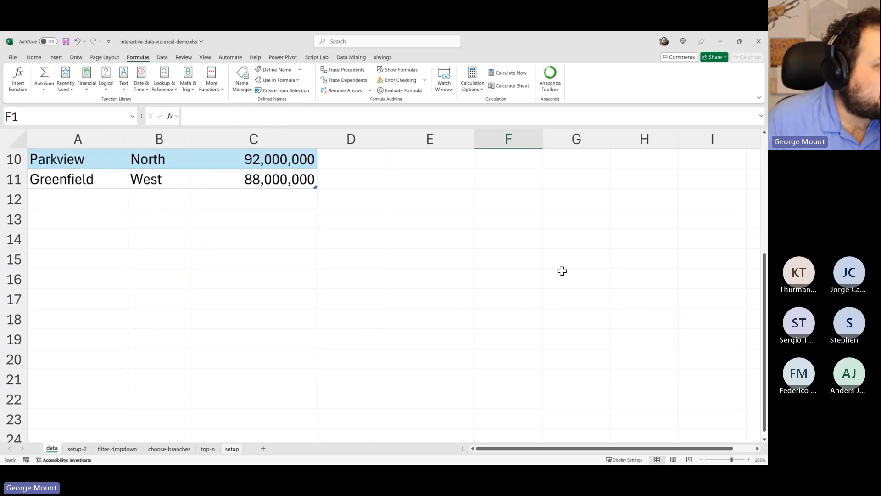
pyautogui.scroll(3, 563, 270)
pyautogui.click(244, 85)
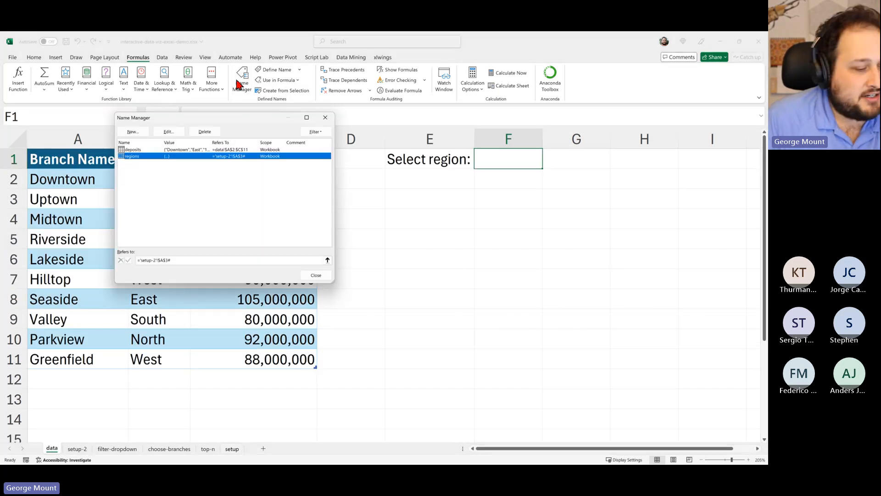
pyautogui.press('Escape')
# Make the note "2. Name the resulting DYNAMIC array" in C4 of the setup-2 sheet bold
pyautogui.hotkey('ctrl', 'pagedown')
pyautogui.hotkey('ctrl', 'pagedown')
pyautogui.hotkey('ctrl', 'pagedown')
pyautogui.hotkey('ctrl', 'pagedown')
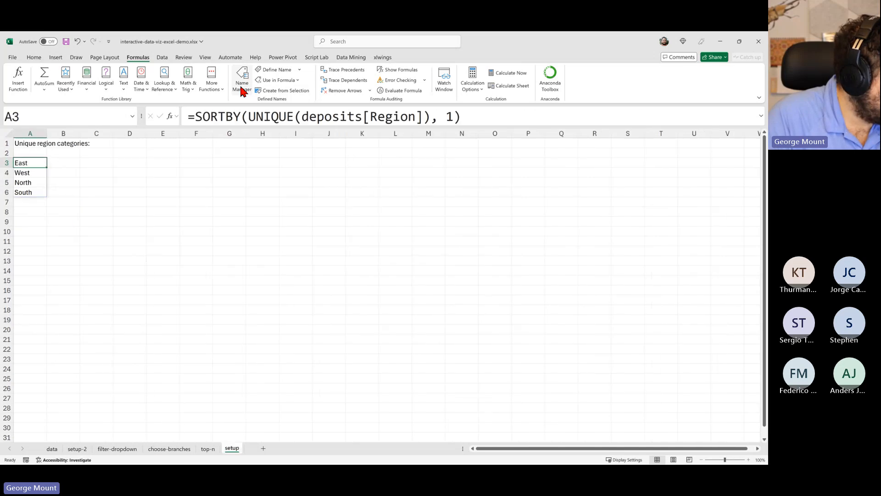
pyautogui.hotkey('ctrl', 'pageup')
pyautogui.hotkey('ctrl', 'pageup')
pyautogui.hotkey('ctrl', 'pageup')
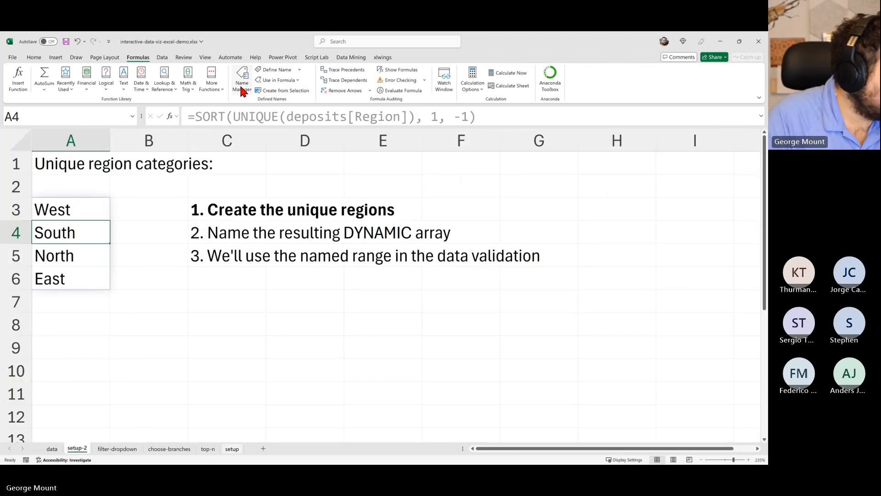
pyautogui.press('Right')
pyautogui.press('Right')
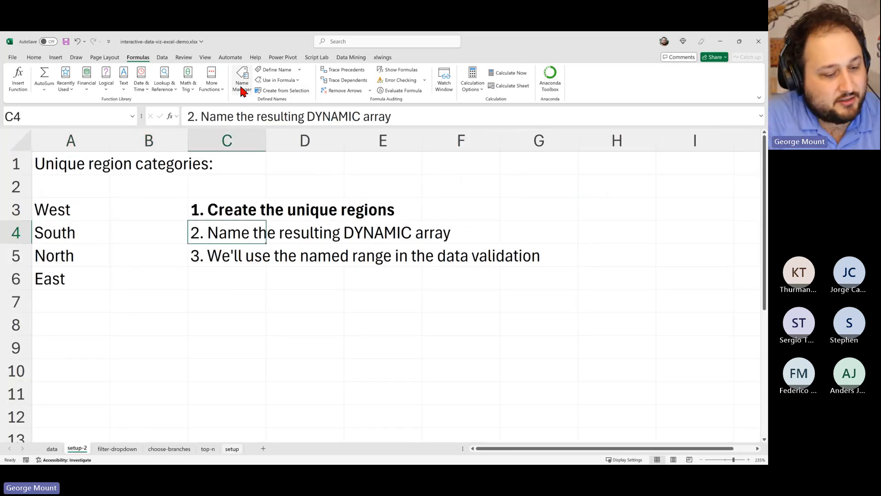
pyautogui.hotkey('ctrl', 'b')
pyautogui.press('Down')
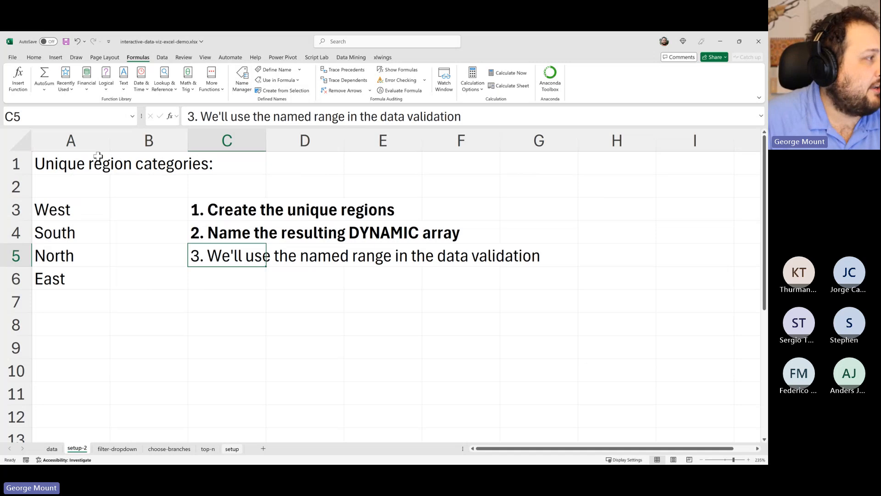
# Add list data validation with source =regions to F1 on the data sheet and choose West from its dropdown
pyautogui.moveTo(228, 271); pyautogui.dragTo(379, 258)
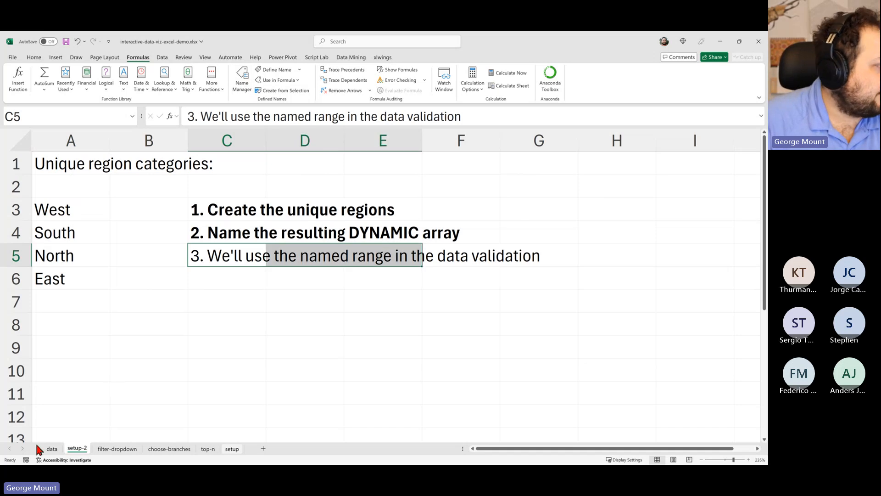
pyautogui.click(52, 448)
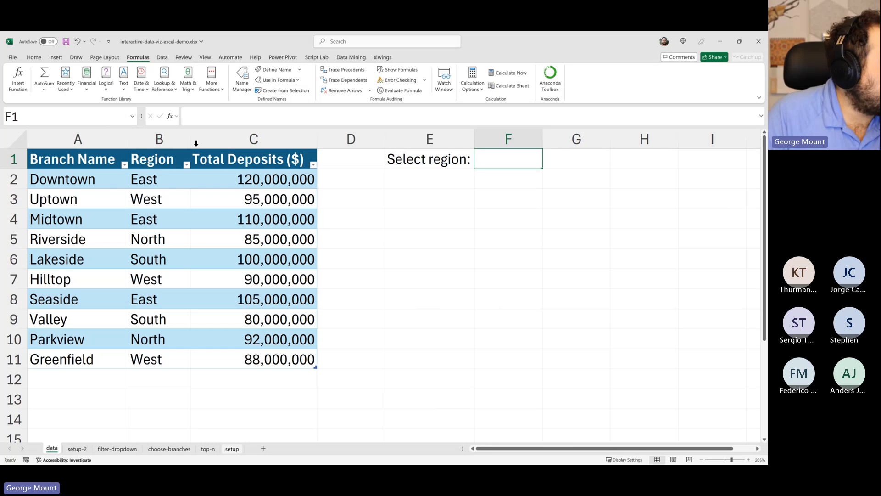
pyautogui.click(161, 57)
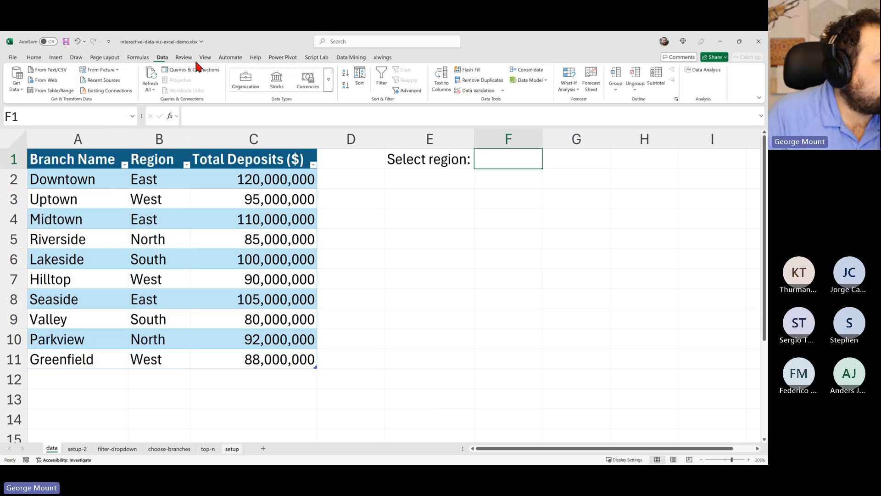
pyautogui.click(473, 91)
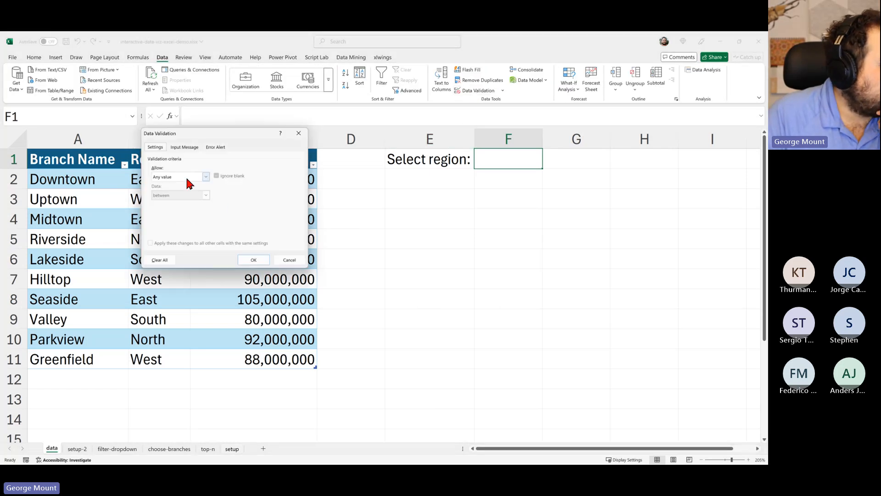
pyautogui.click(184, 178)
pyautogui.click(169, 203)
pyautogui.click(185, 213)
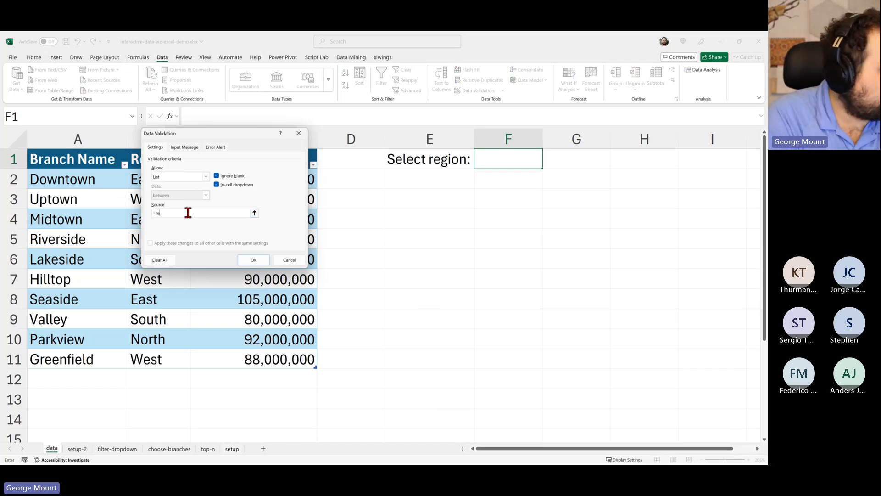
pyautogui.click(253, 260)
pyautogui.click(546, 165)
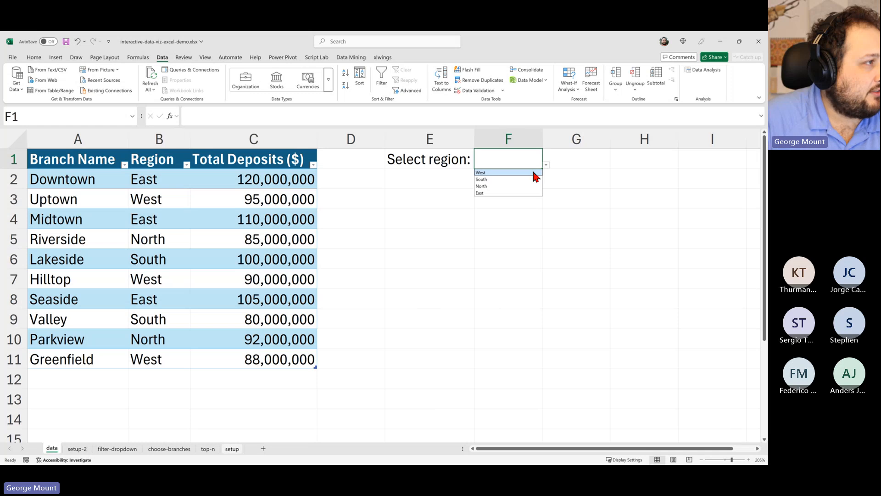
pyautogui.click(528, 179)
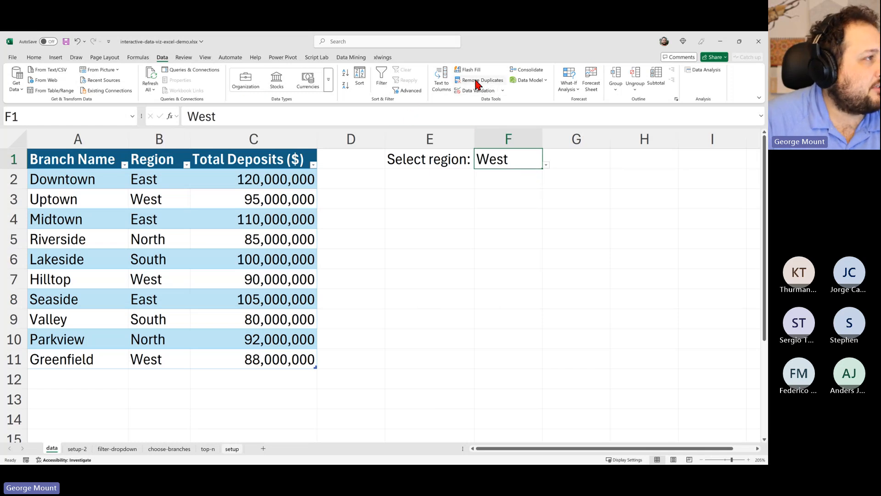
# Review the allowed type and source in F1's data validation settings without changing them
pyautogui.click(467, 91)
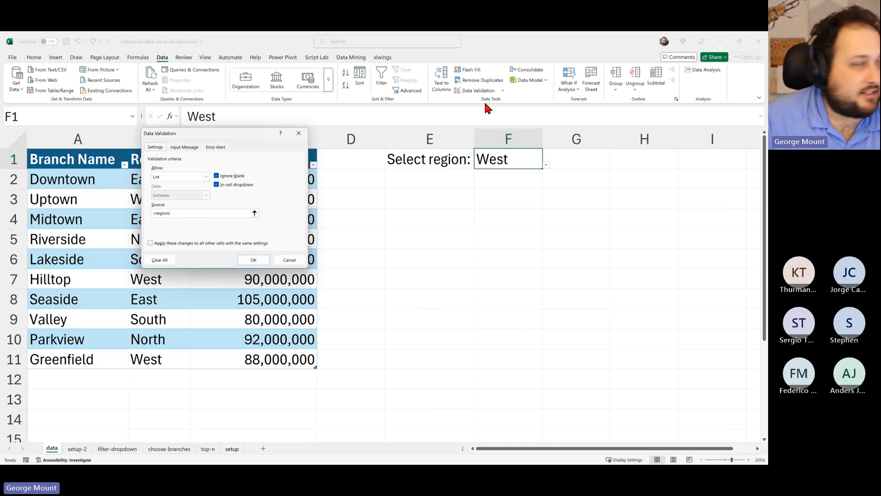
pyautogui.click(178, 175)
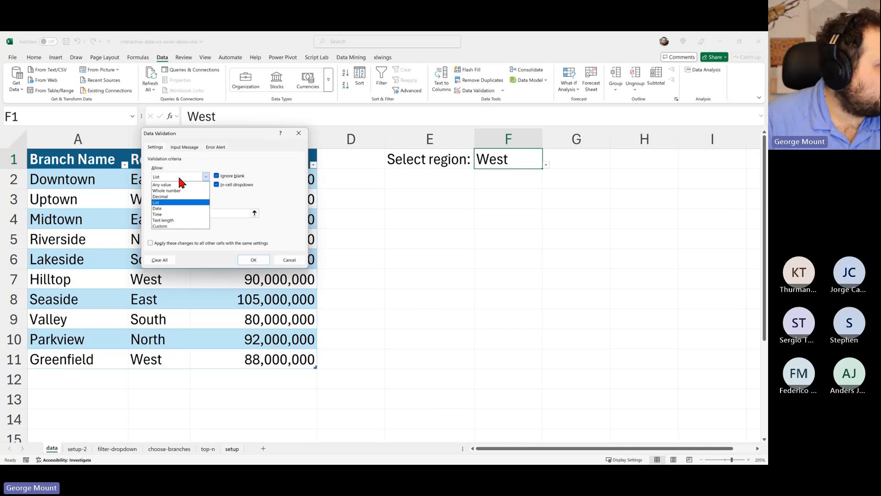
pyautogui.click(178, 175)
pyautogui.click(196, 214)
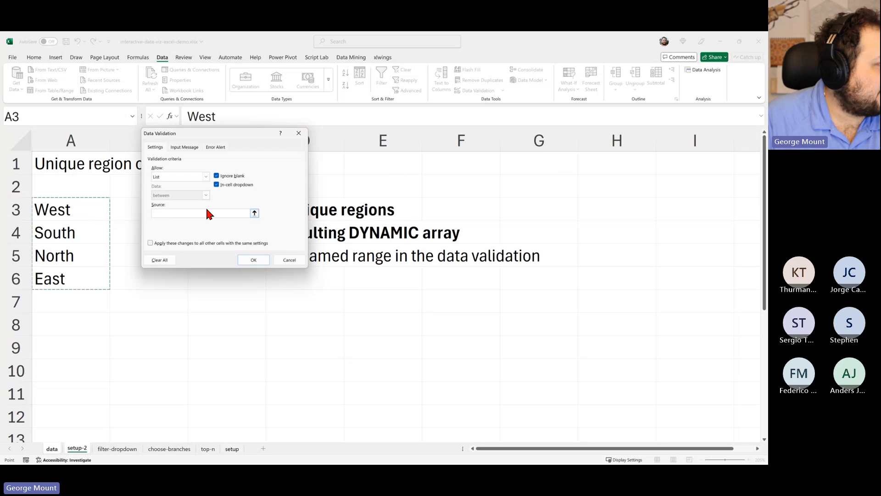
pyautogui.moveTo(207, 214); pyautogui.dragTo(90, 215)
pyautogui.click(187, 214)
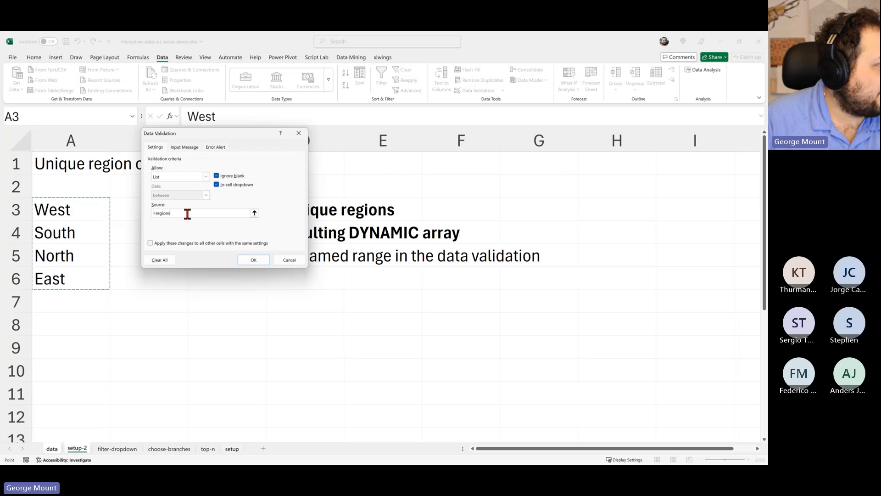
pyautogui.click(294, 261)
pyautogui.moveTo(496, 217); pyautogui.dragTo(427, 218)
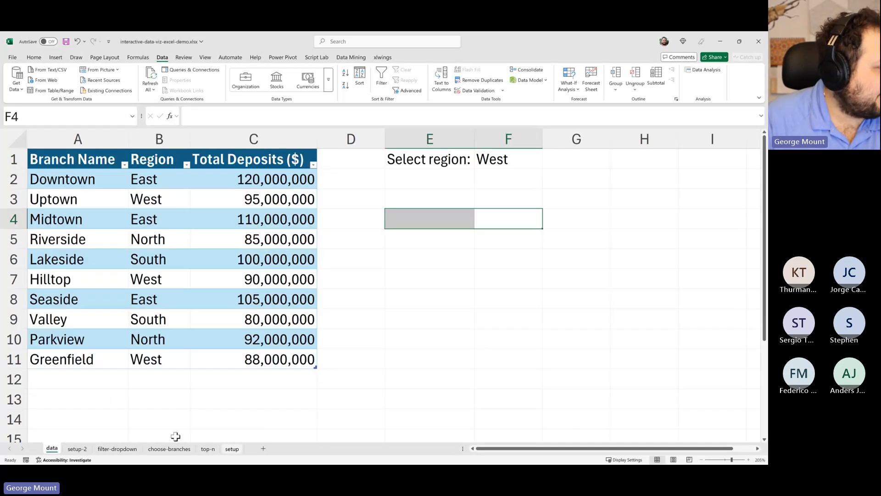
# Make the note "3. We'll use the named range in the data validation" in C5 of setup-2 bold
pyautogui.click(85, 450)
pyautogui.moveTo(213, 307); pyautogui.dragTo(217, 288)
pyautogui.moveTo(243, 204); pyautogui.dragTo(394, 209)
pyautogui.moveTo(209, 239); pyautogui.dragTo(408, 233)
pyautogui.click(160, 271)
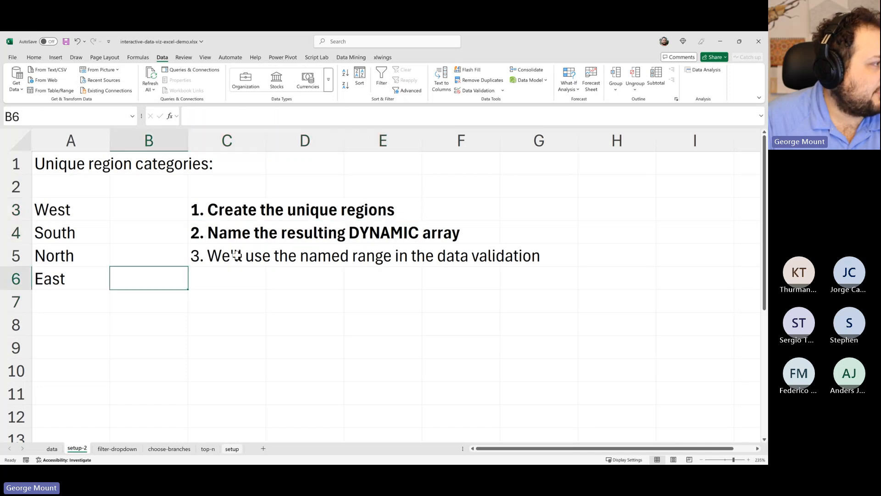
pyautogui.click(234, 255)
pyautogui.hotkey('ctrl', 'b')
pyautogui.click(279, 225)
pyautogui.click(276, 270)
pyautogui.click(353, 257)
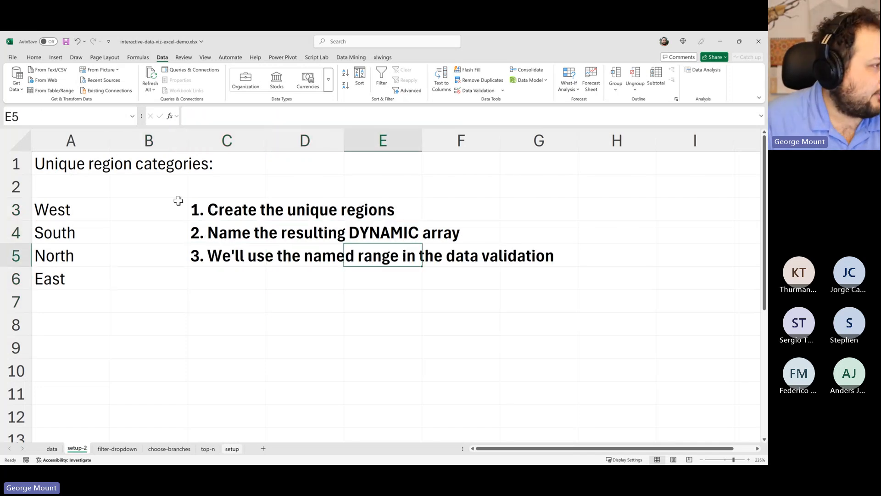
pyautogui.moveTo(216, 209); pyautogui.dragTo(228, 237)
pyautogui.click(234, 298)
pyautogui.moveTo(221, 206); pyautogui.dragTo(227, 240)
pyautogui.click(227, 346)
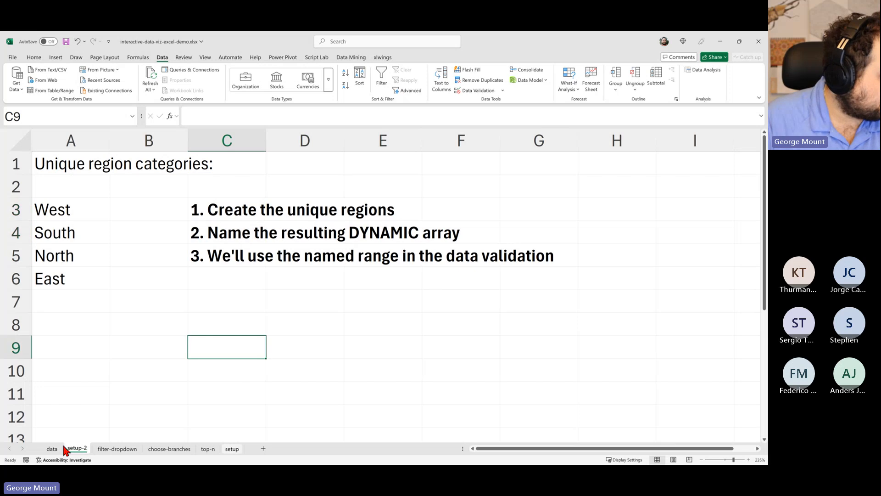
pyautogui.click(52, 449)
pyautogui.click(79, 449)
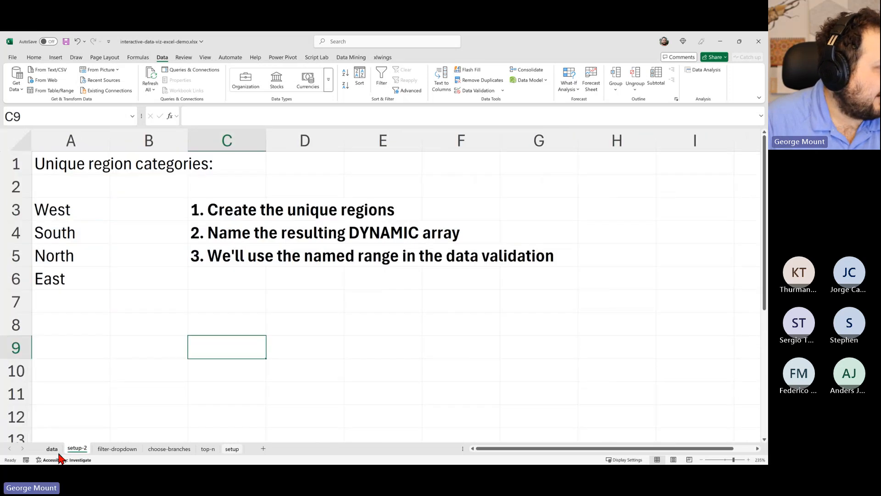
# Start a FILTER formula in E4 of the data sheet with the whole deposits table as its array
pyautogui.click(55, 453)
pyautogui.click(379, 241)
pyautogui.click(422, 222)
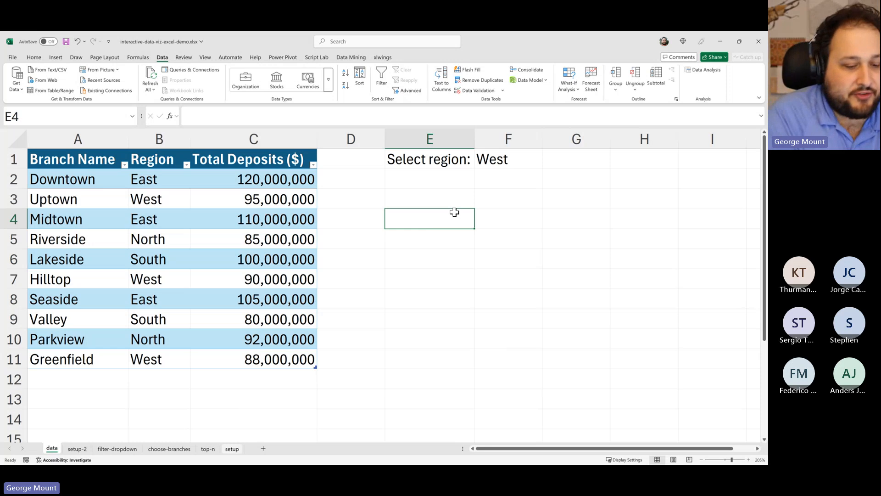
pyautogui.write('=fil')
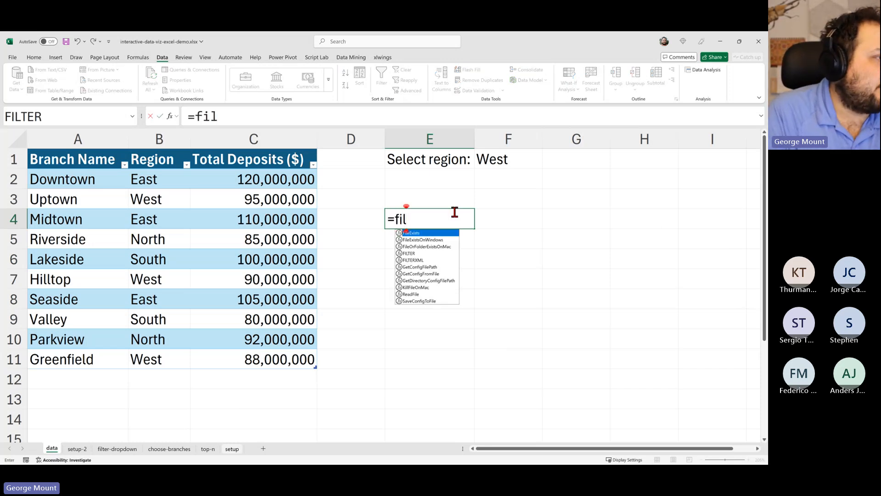
pyautogui.press('Down')
pyautogui.press('Down')
pyautogui.press('Down')
pyautogui.press('Tab')
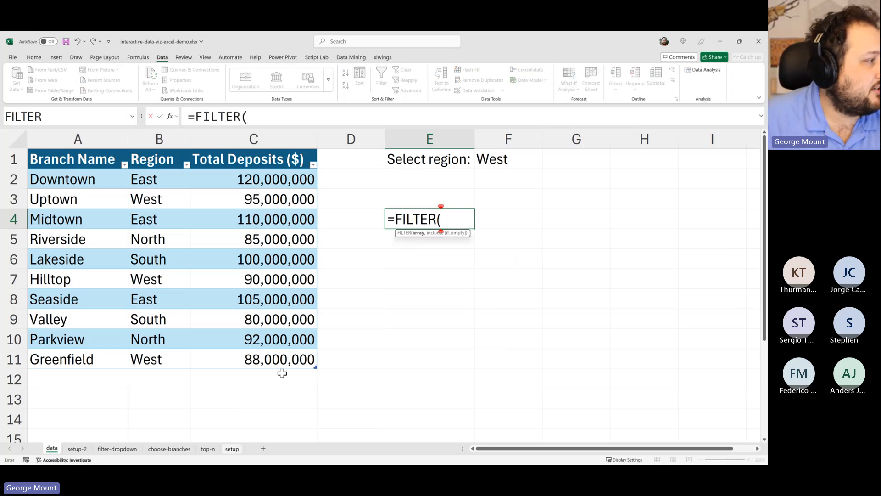
pyautogui.moveTo(281, 363); pyautogui.dragTo(3, 181)
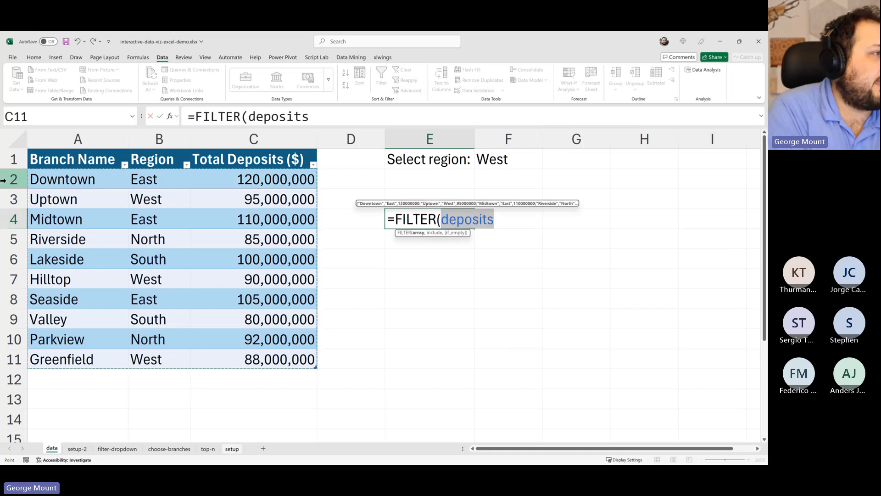
pyautogui.click(351, 359)
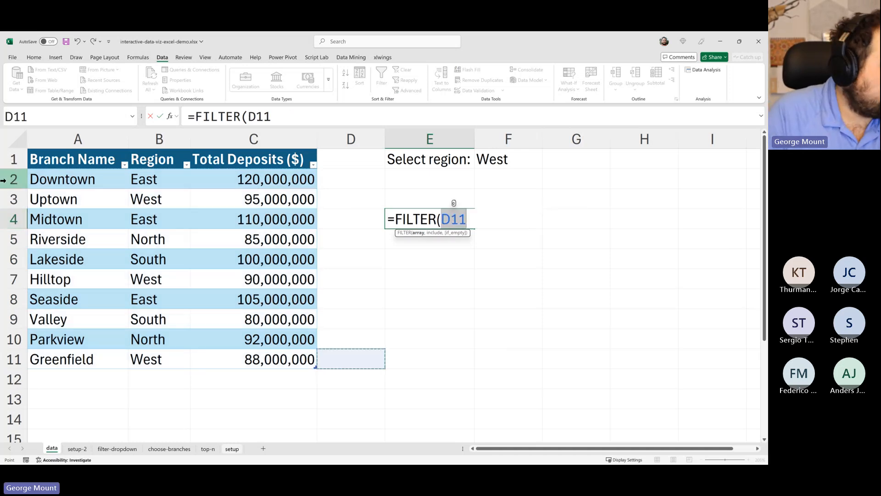
pyautogui.moveTo(248, 357); pyautogui.dragTo(13, 180)
pyautogui.write(',')
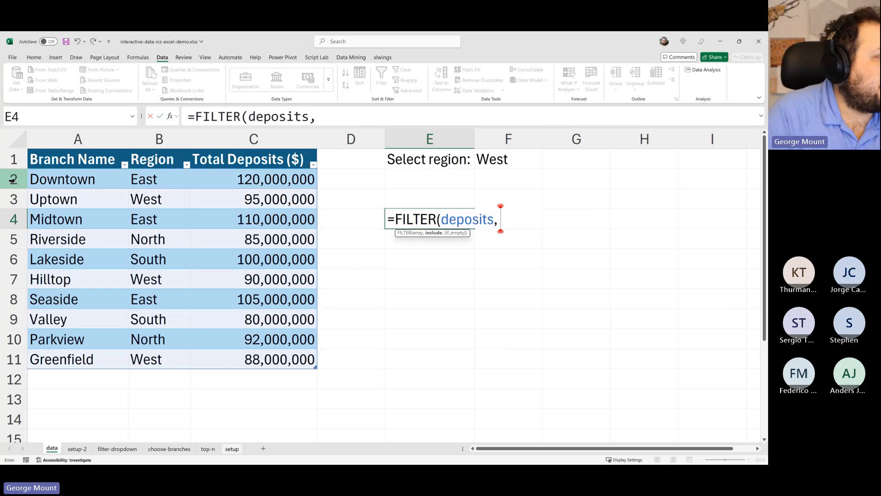
# Complete the FILTER formula in E4 with the include condition deposits[Region]=F1
pyautogui.moveTo(157, 179); pyautogui.dragTo(146, 358)
pyautogui.write('=')
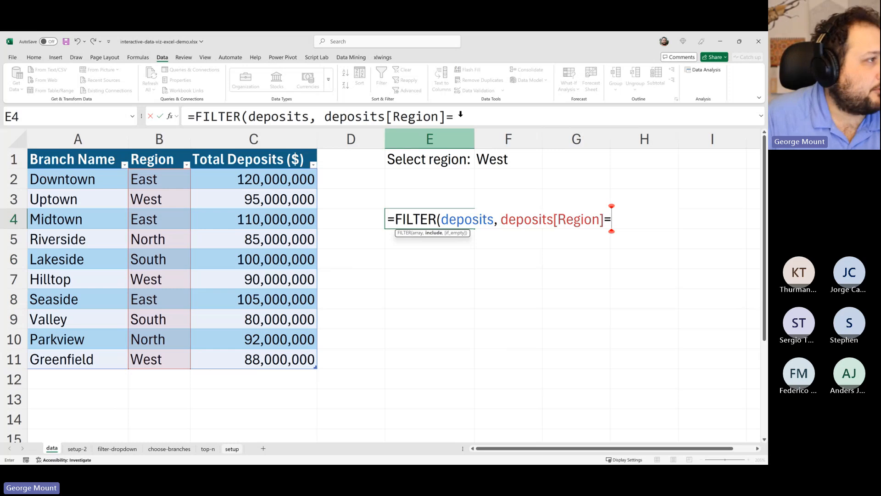
pyautogui.click(501, 156)
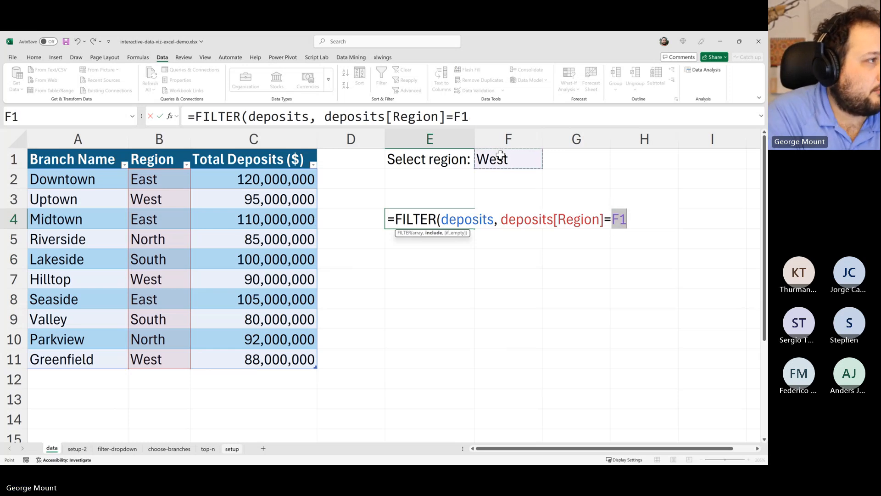
pyautogui.write(')_')
pyautogui.press('Return')
pyautogui.press('Up')
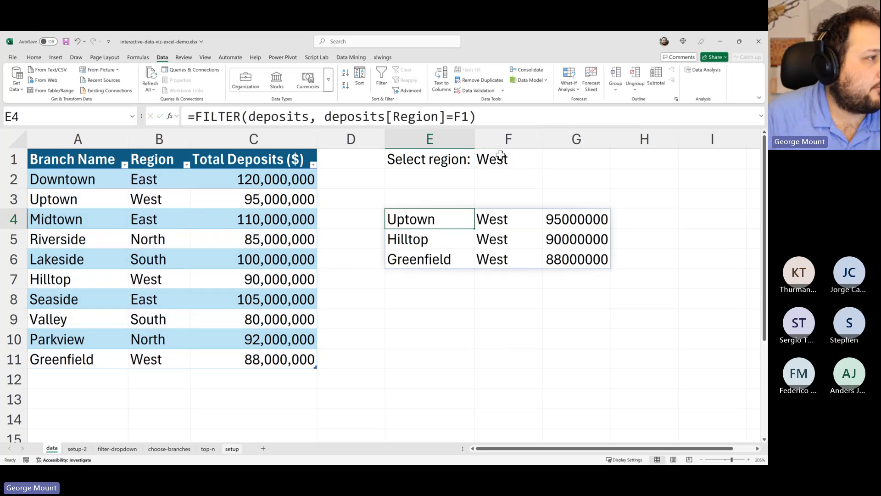
# Test the filter by choosing South and then East from the region dropdown in F1
pyautogui.click(501, 157)
pyautogui.click(546, 165)
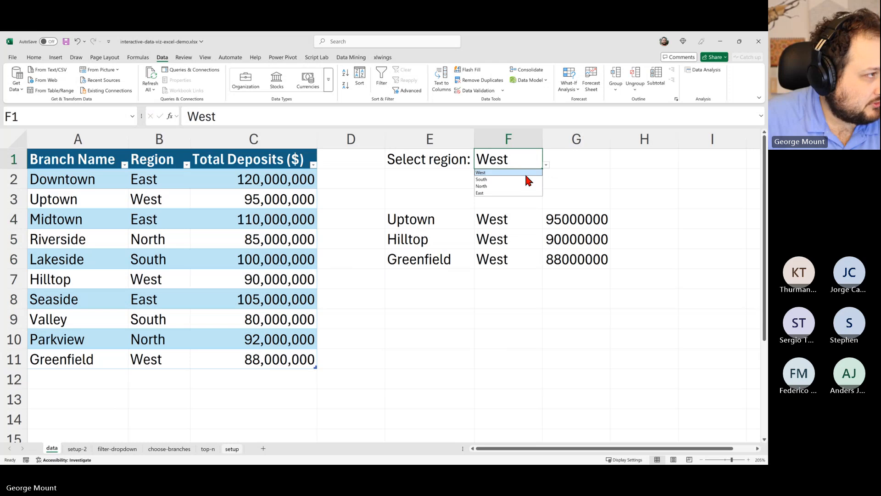
pyautogui.click(489, 180)
pyautogui.click(546, 164)
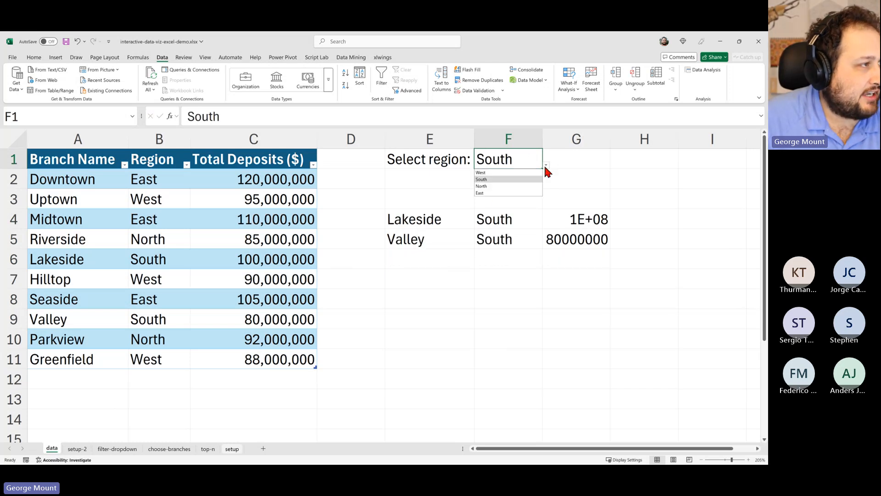
pyautogui.click(492, 192)
# Format column G as Currency with 0 decimal places and the $ symbol, and widen the column slightly
pyautogui.click(577, 140)
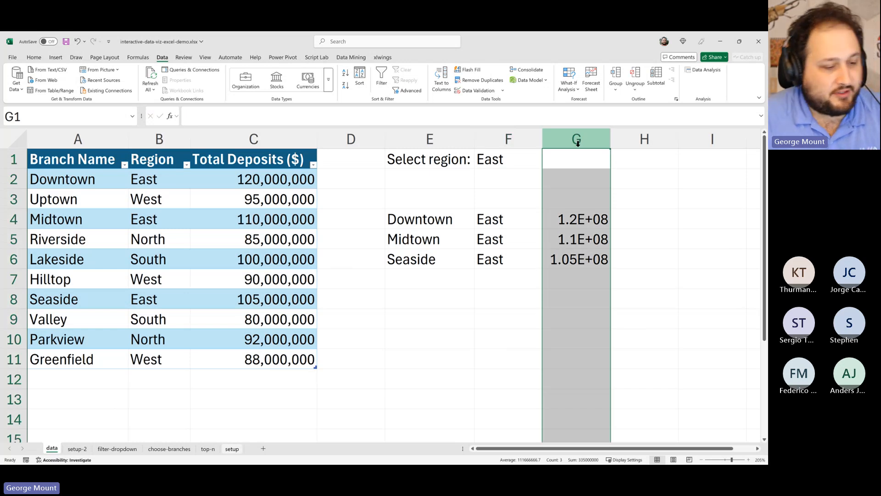
pyautogui.hotkey('ctrl', '1')
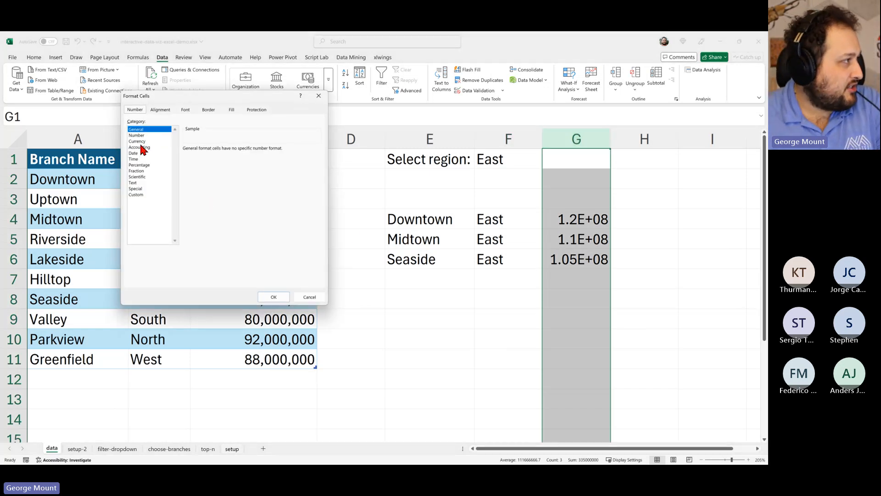
pyautogui.click(144, 142)
pyautogui.click(237, 152)
pyautogui.click(237, 151)
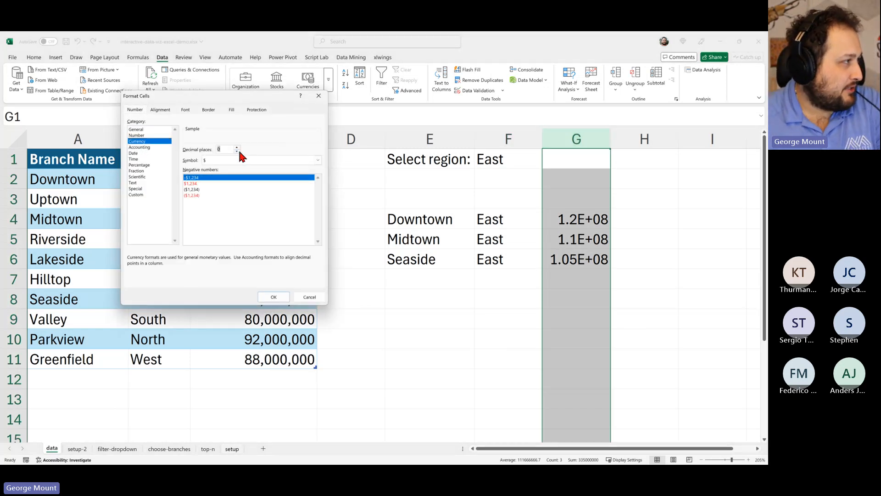
pyautogui.click(274, 297)
pyautogui.click(538, 251)
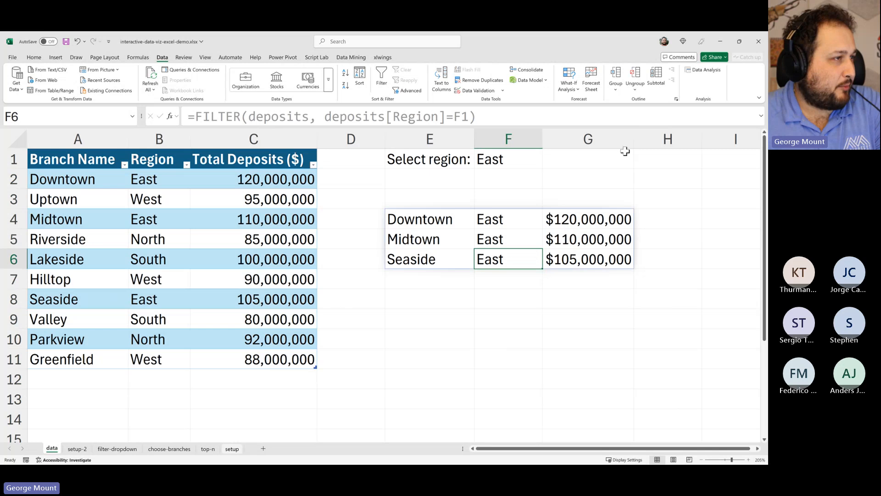
pyautogui.moveTo(635, 139); pyautogui.dragTo(648, 141)
# Switch the region dropdown in F1 to North and then back to West
pyautogui.click(509, 198)
pyautogui.click(534, 164)
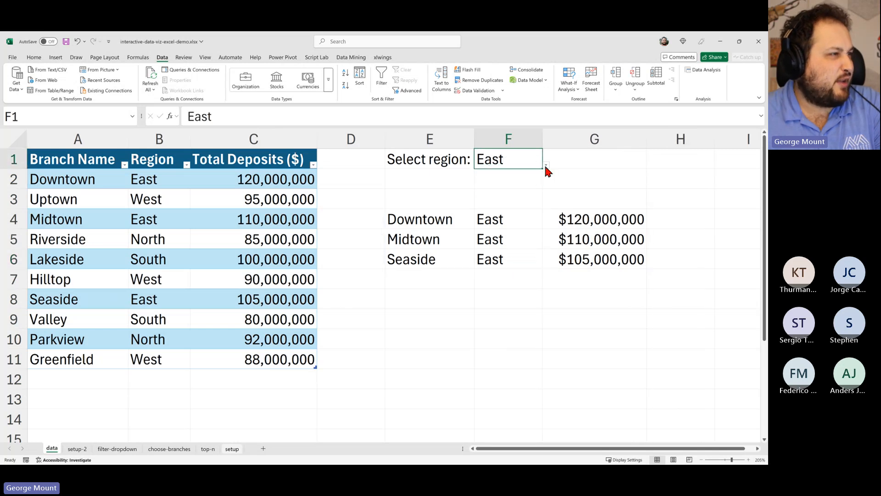
pyautogui.click(546, 165)
pyautogui.click(496, 186)
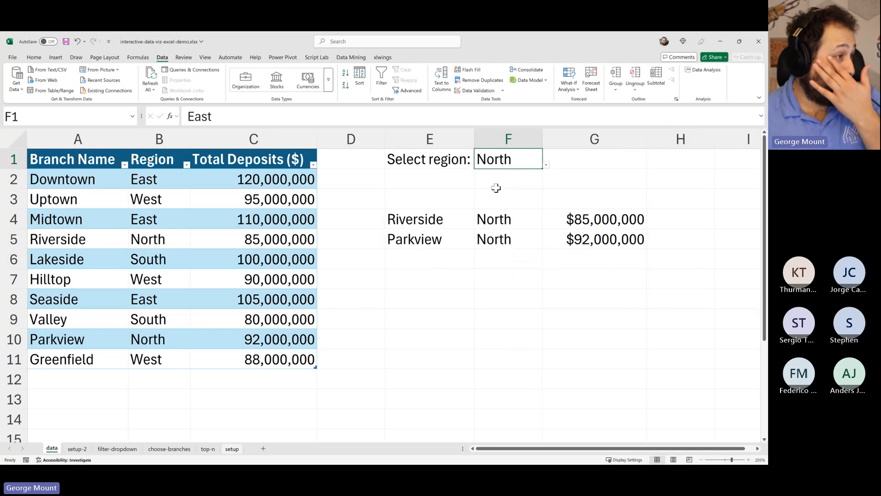
pyautogui.click(546, 166)
pyautogui.click(529, 175)
pyautogui.click(415, 282)
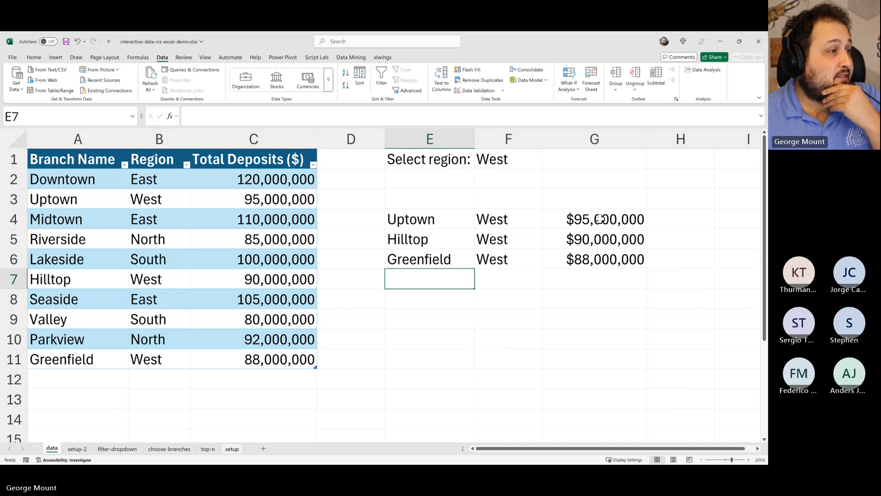
pyautogui.moveTo(602, 219); pyautogui.dragTo(606, 260)
pyautogui.click(597, 275)
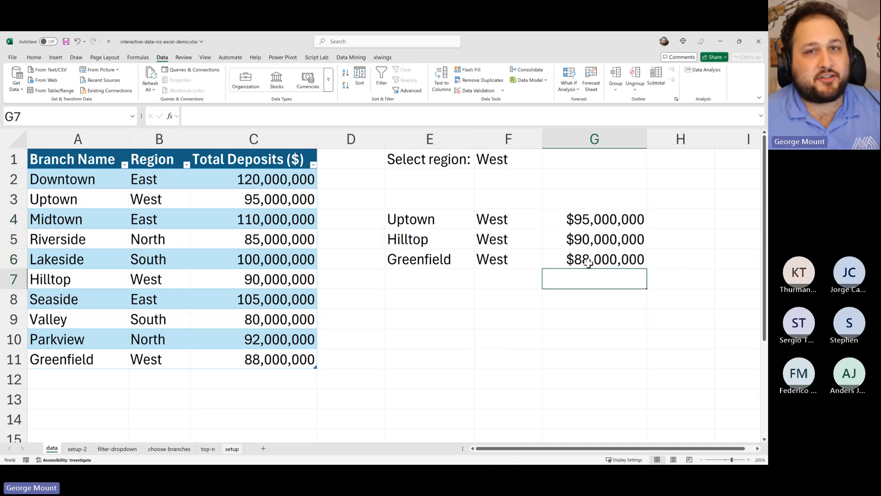
pyautogui.click(571, 204)
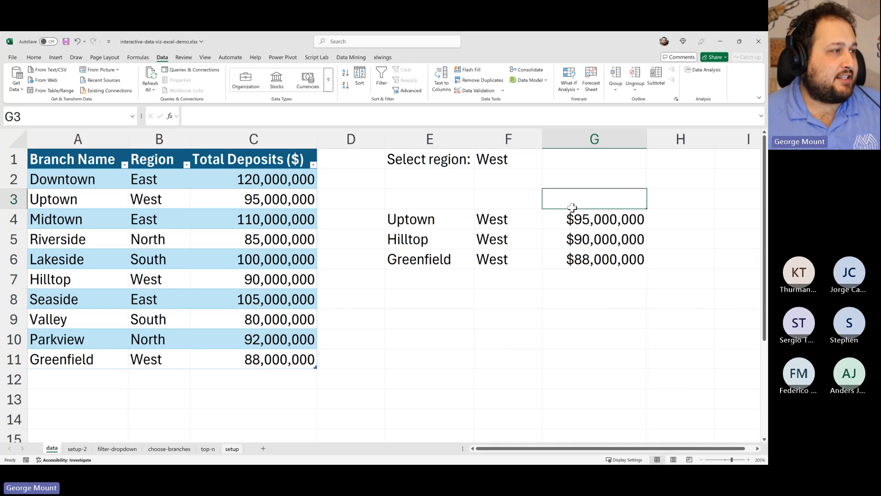
pyautogui.click(590, 235)
pyautogui.click(597, 221)
pyautogui.click(442, 240)
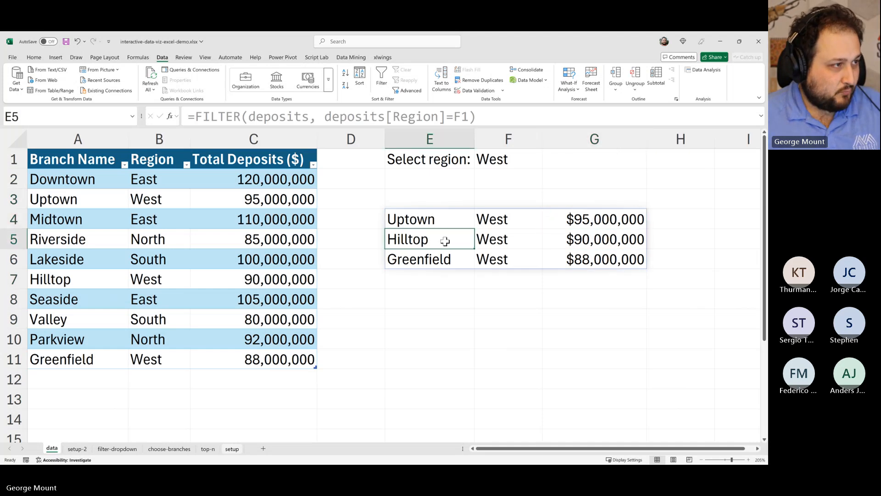
pyautogui.click(450, 295)
pyautogui.moveTo(418, 223); pyautogui.dragTo(601, 261)
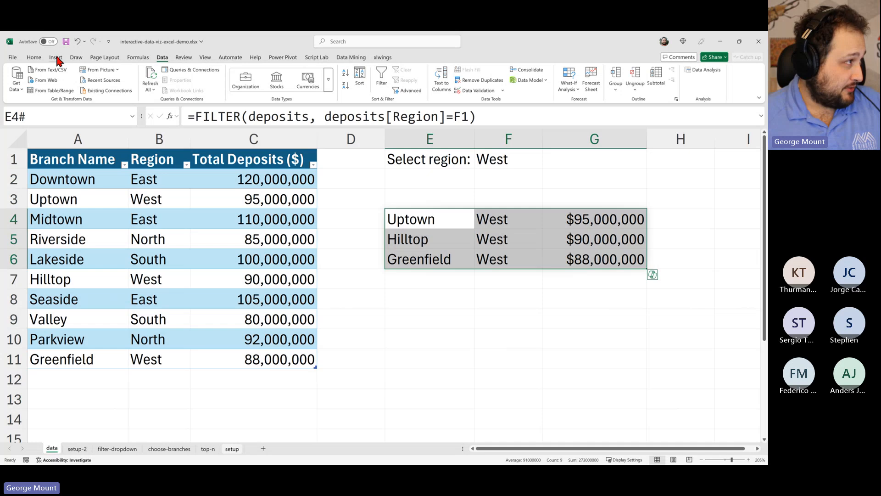
# Review the FILTER formula in E4 and leave it without making changes
pyautogui.click(445, 218)
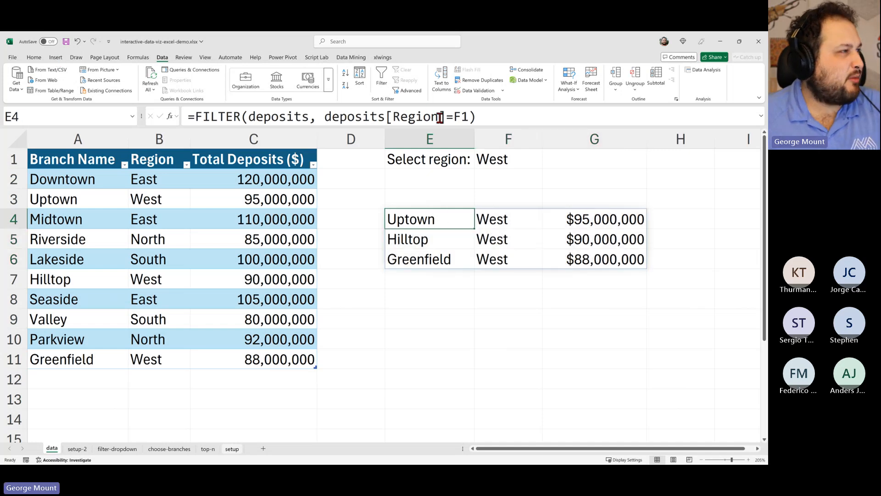
pyautogui.click(510, 109)
pyautogui.hotkey('alt', 'Tab')
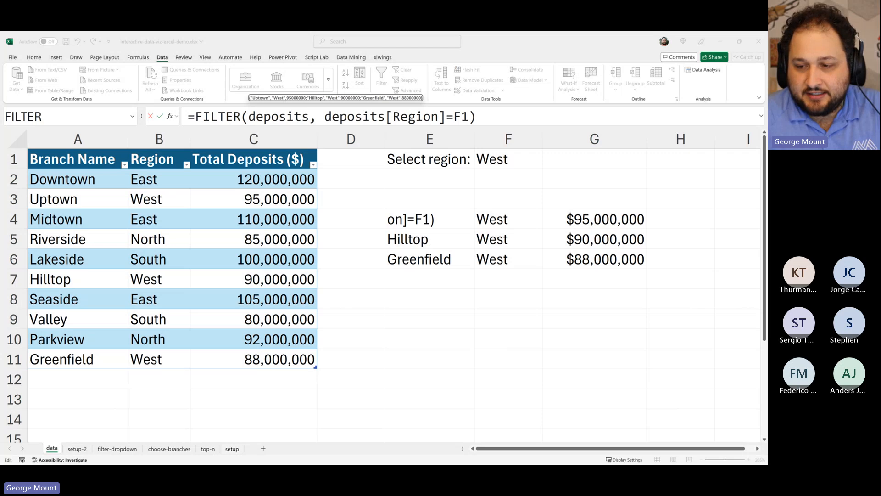
pyautogui.hotkey('alt', 'Tab')
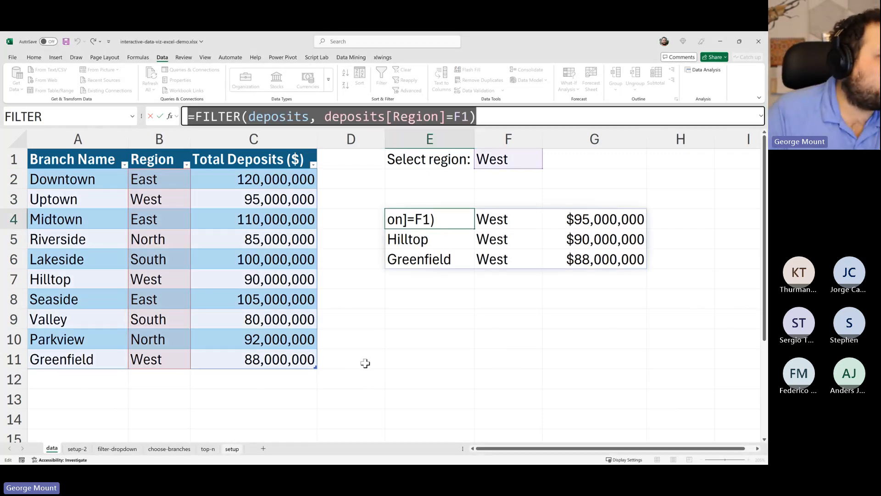
pyautogui.press('Escape')
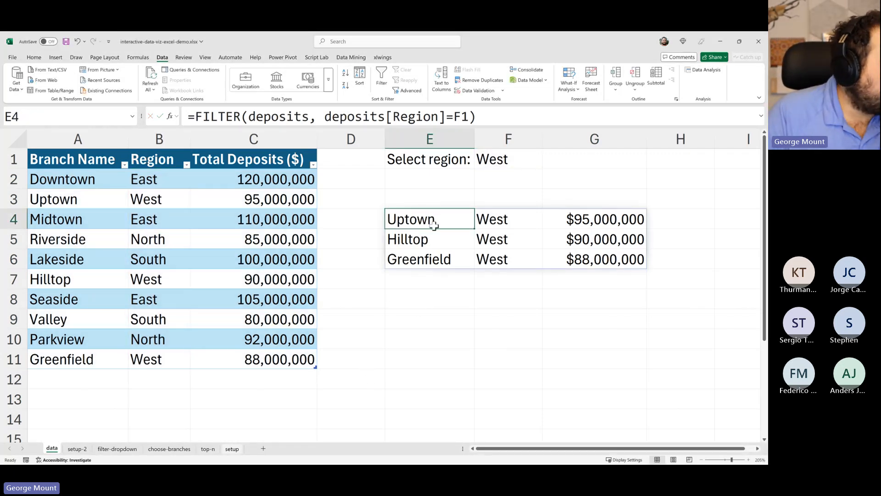
# Insert the recommended Clustered Column chart from the filtered results in E4:G6 and place it directly below them
pyautogui.moveTo(431, 220); pyautogui.dragTo(597, 259)
pyautogui.click(60, 57)
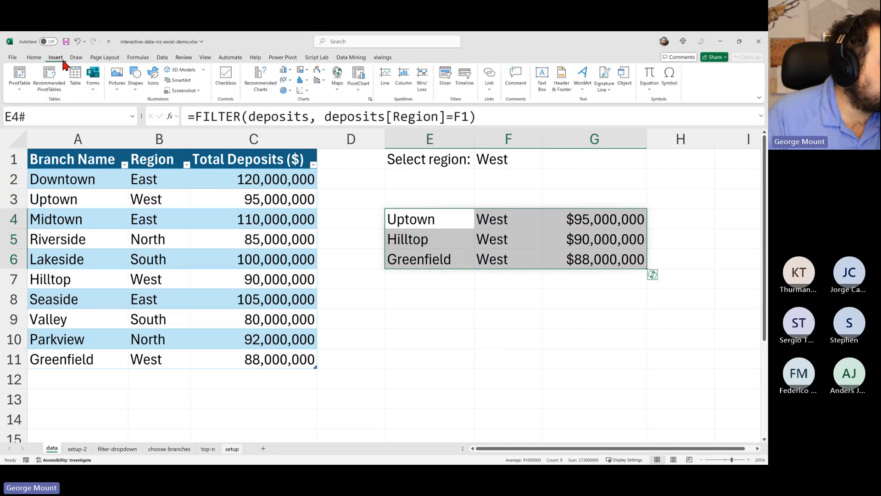
pyautogui.click(266, 88)
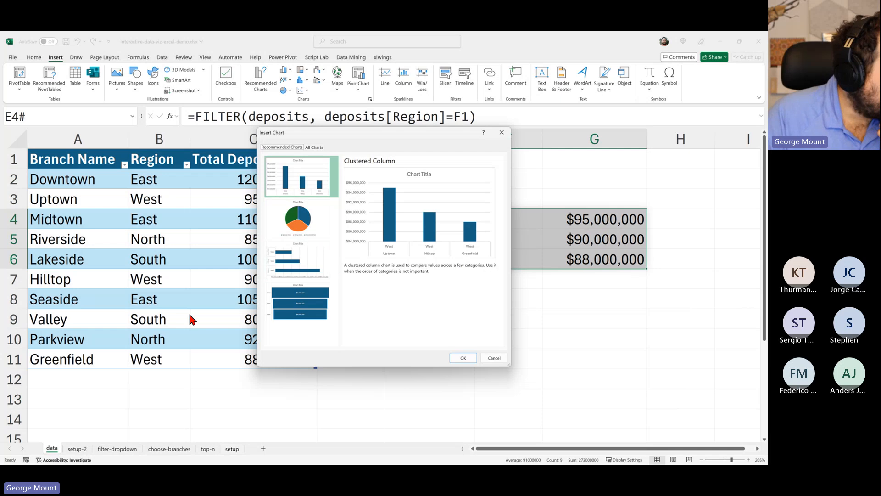
pyautogui.click(319, 149)
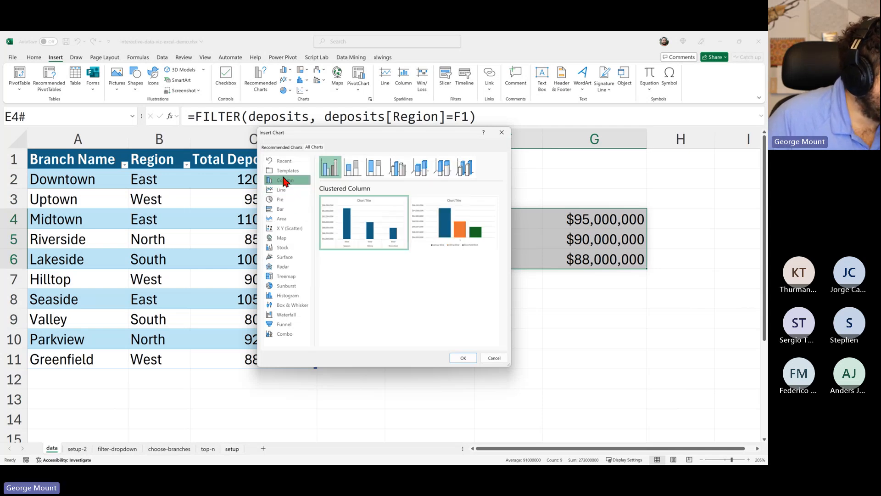
pyautogui.click(282, 147)
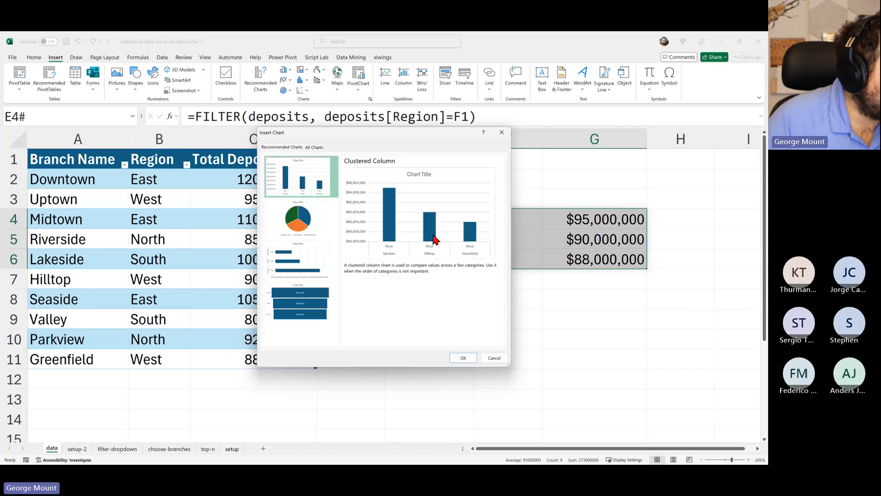
pyautogui.click(300, 289)
pyautogui.click(298, 250)
pyautogui.click(301, 176)
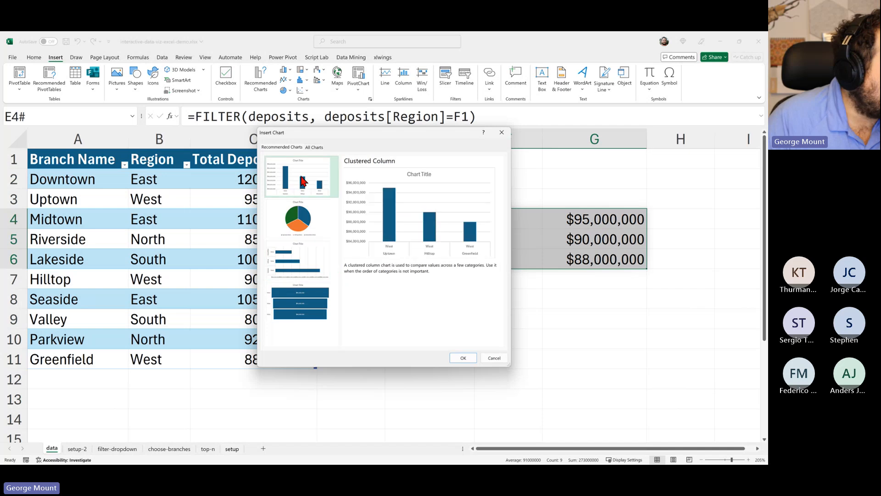
pyautogui.click(303, 264)
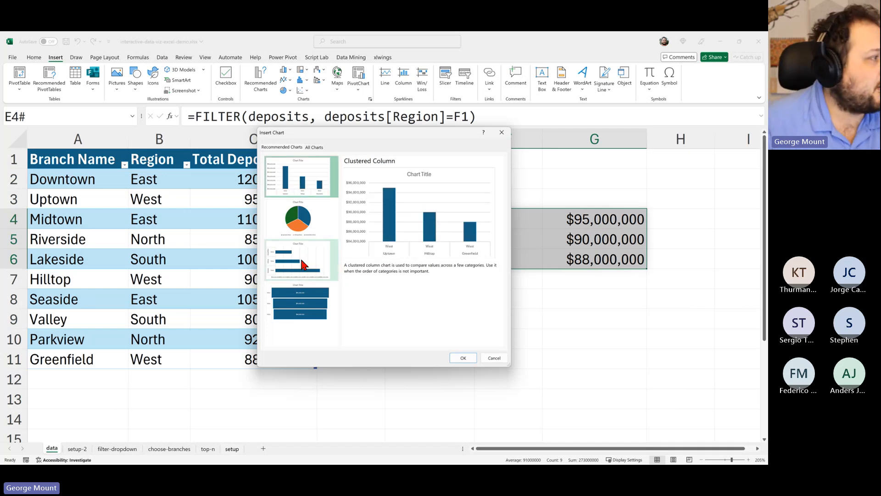
pyautogui.click(297, 174)
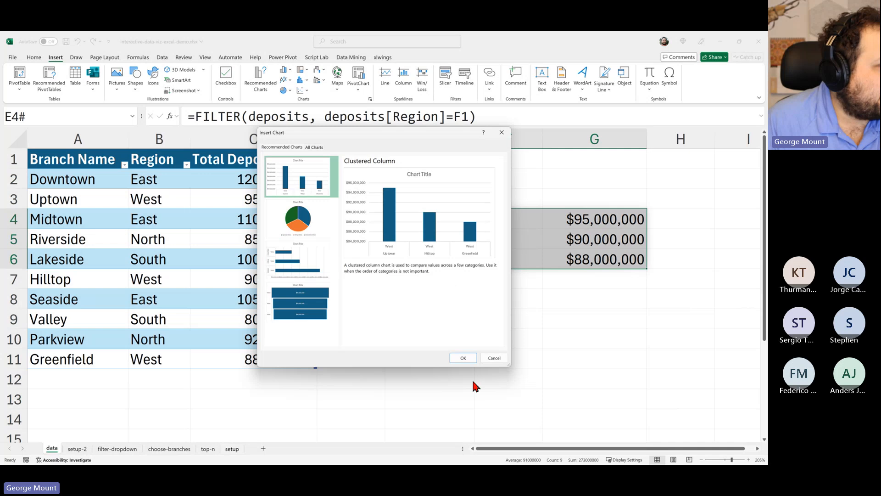
pyautogui.click(464, 357)
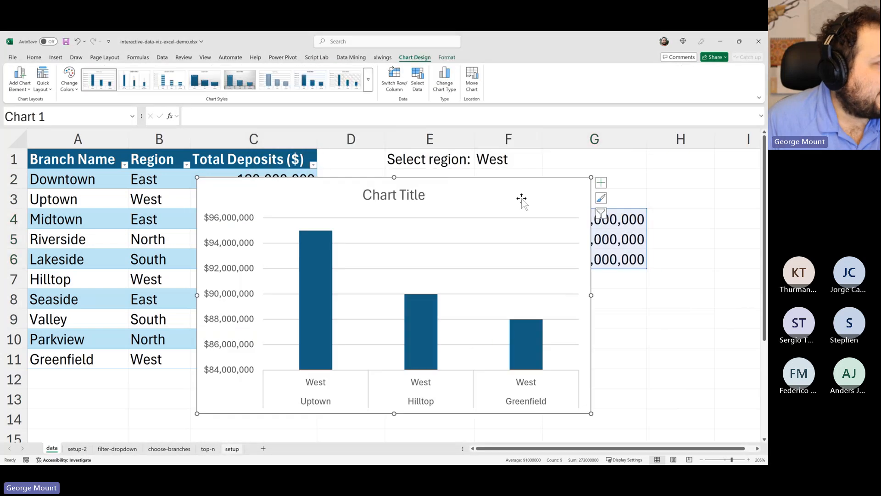
pyautogui.moveTo(522, 199); pyautogui.dragTo(624, 285)
pyautogui.scroll(-4, 625, 286)
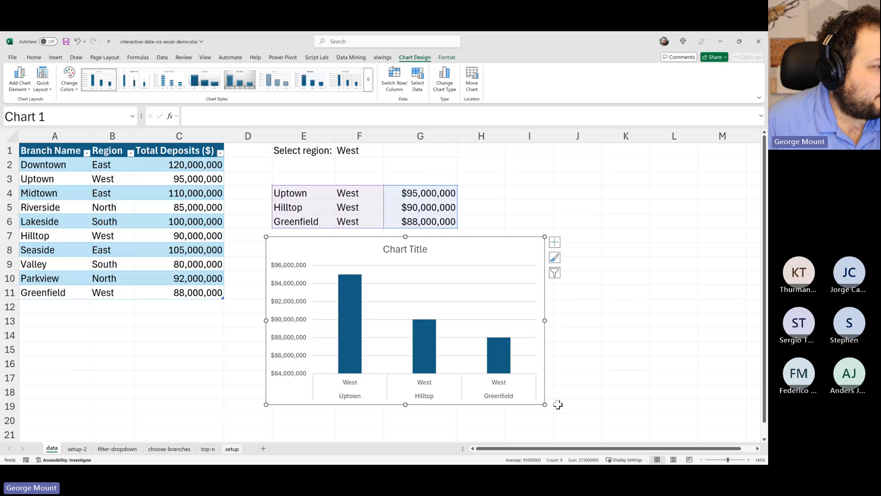
# Shrink the column chart slightly and switch the region dropdown in F1 to South and then to East
pyautogui.moveTo(545, 405); pyautogui.dragTo(525, 396)
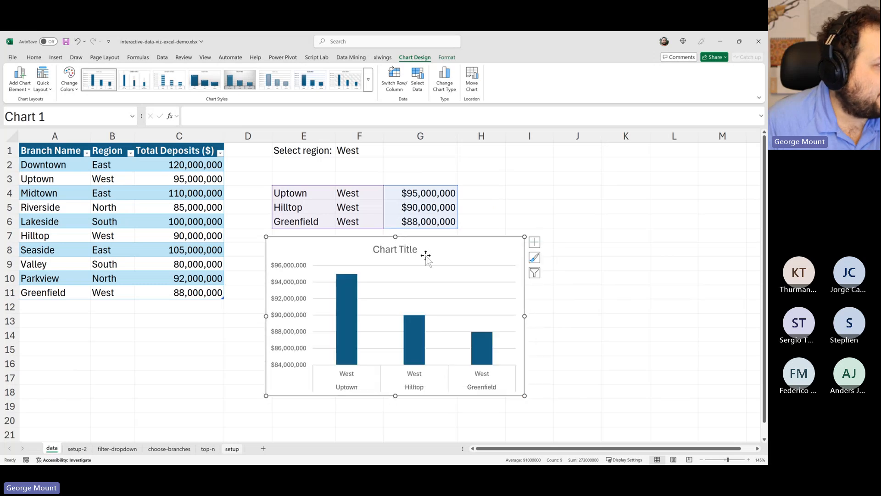
pyautogui.click(358, 164)
pyautogui.click(350, 149)
pyautogui.click(387, 153)
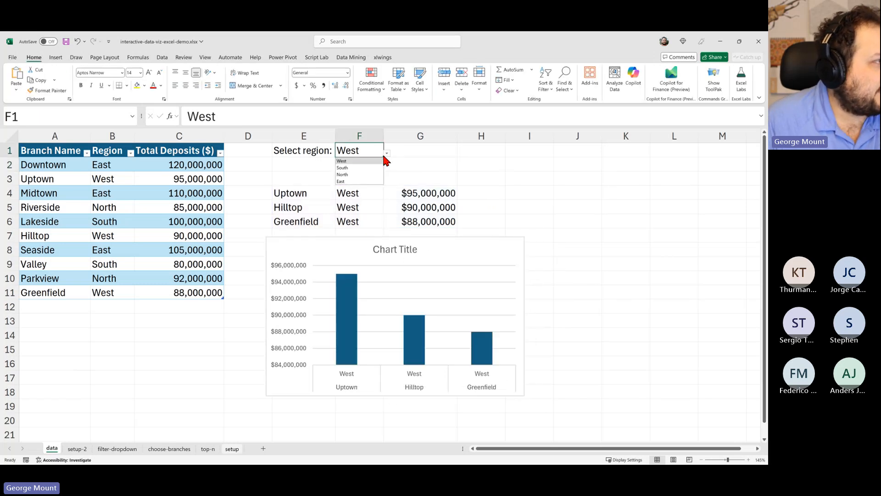
pyautogui.click(364, 170)
pyautogui.click(389, 154)
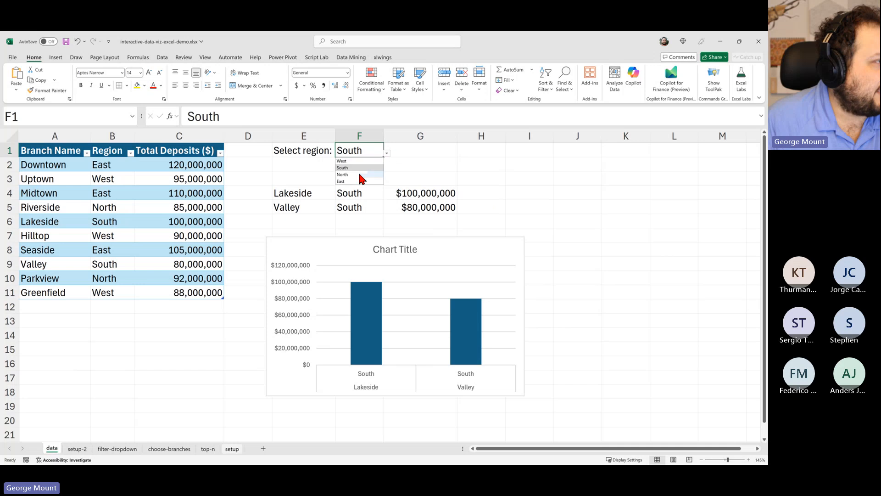
pyautogui.click(351, 179)
# Switch the region in F1 to North, West and back to North, and shift the chart slightly away from the filtered results
pyautogui.click(391, 155)
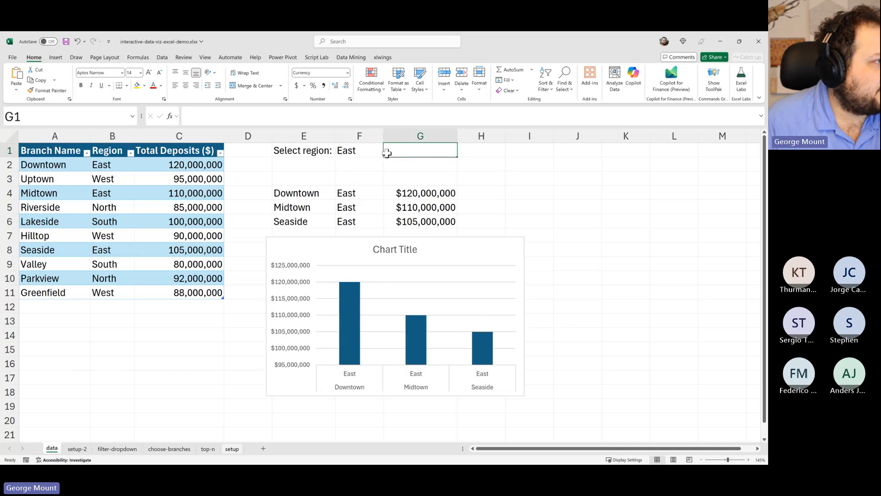
pyautogui.click(379, 153)
pyautogui.click(388, 154)
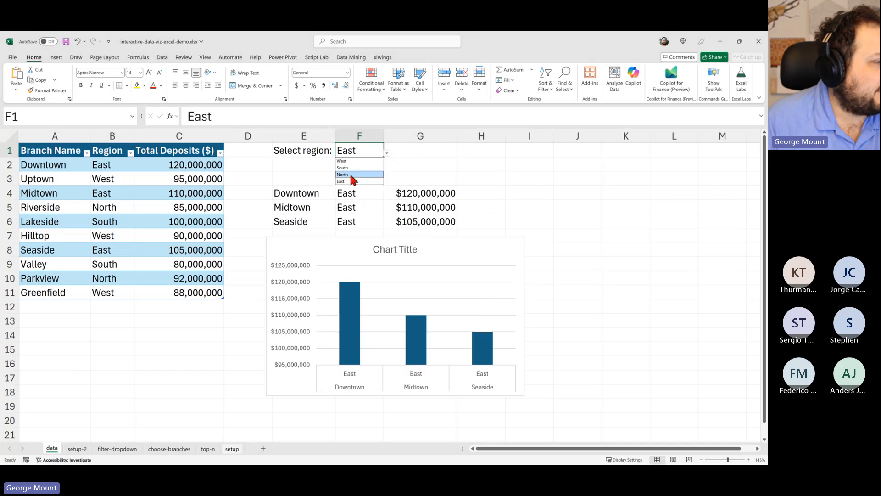
pyautogui.click(350, 175)
pyautogui.click(387, 154)
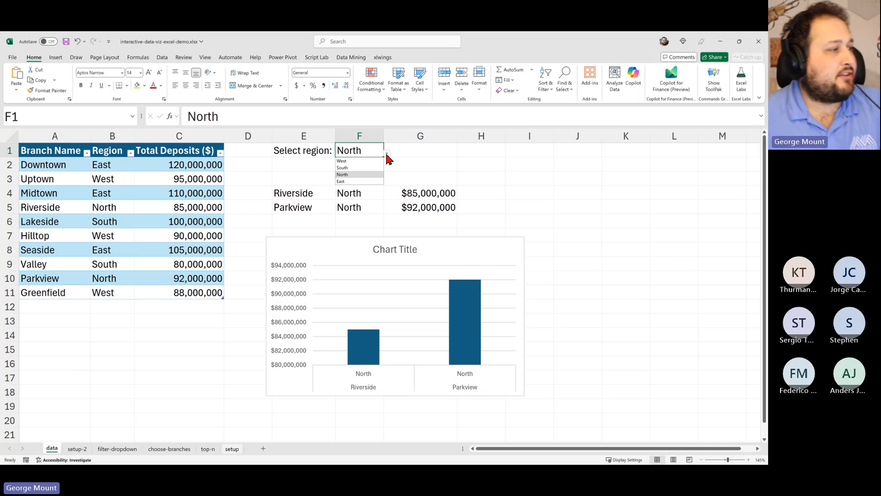
pyautogui.moveTo(362, 359)
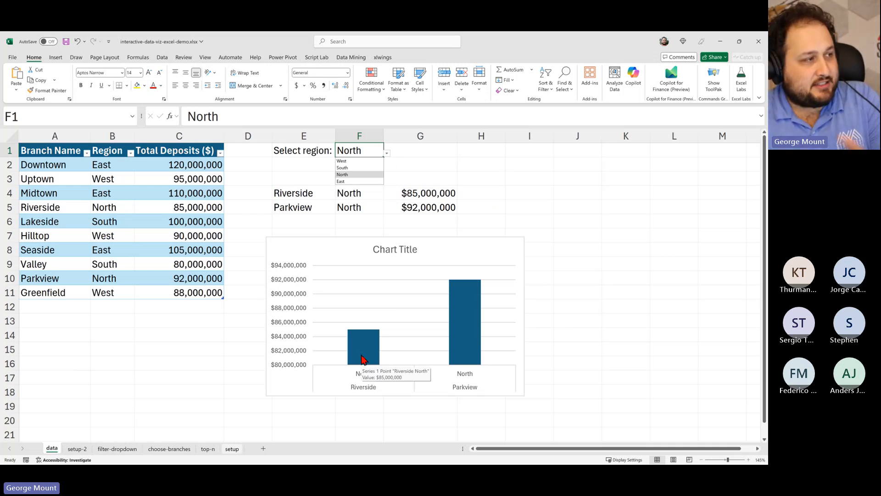
pyautogui.click(357, 161)
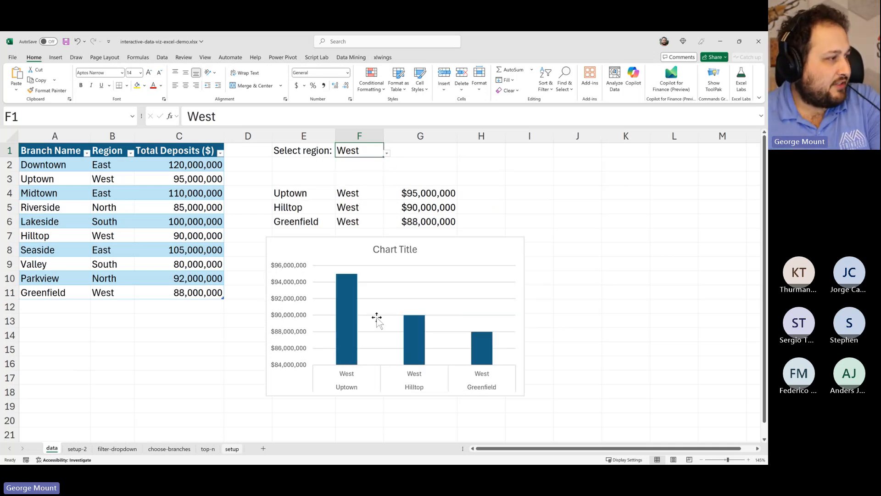
pyautogui.click(387, 154)
pyautogui.click(354, 175)
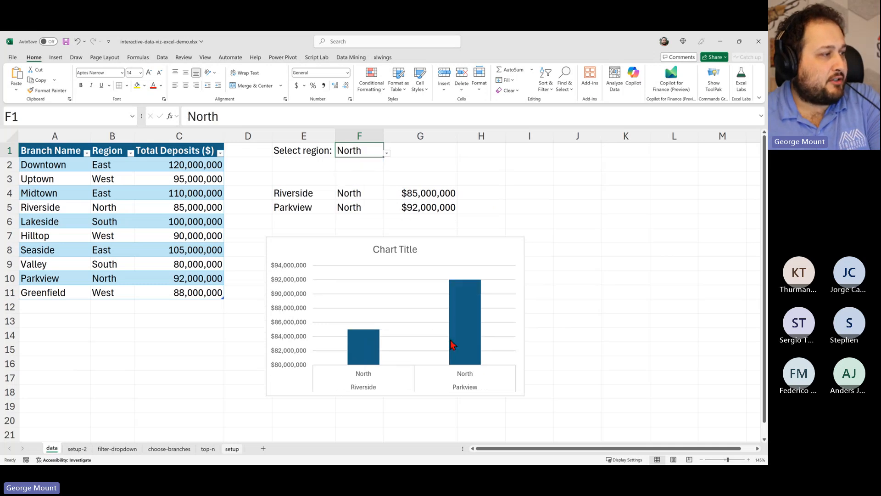
pyautogui.moveTo(471, 248); pyautogui.dragTo(490, 249)
pyautogui.click(409, 226)
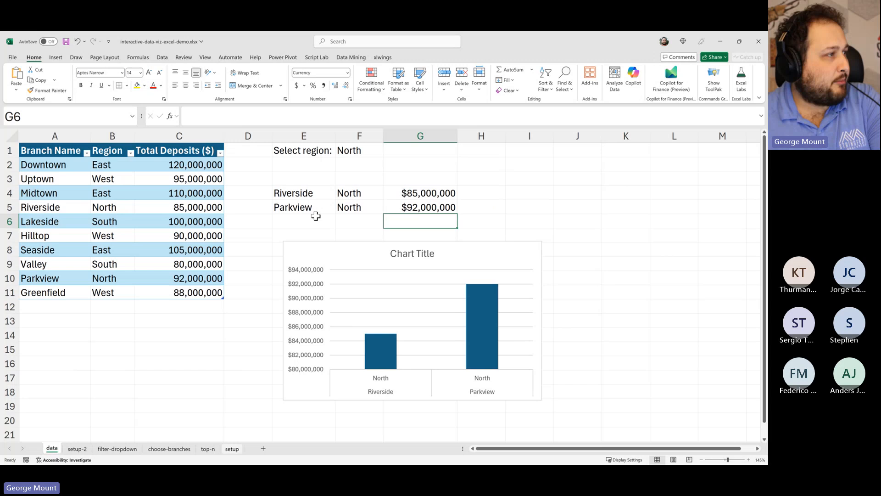
# Wrap the FILTER formula in E4 in SORT, sorting by column 3 in ascending order: =SORT(FILTER(deposits, deposits[Region]=F1), 3, 1)
pyautogui.click(297, 197)
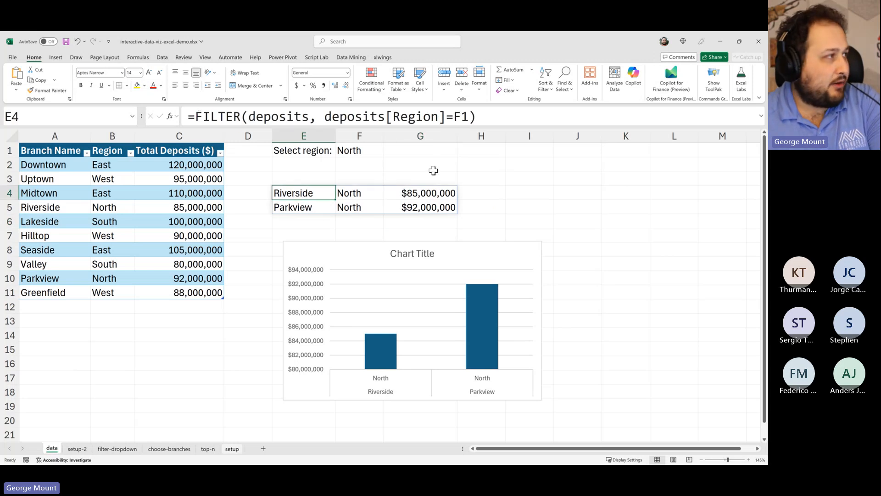
pyautogui.click(195, 119)
pyautogui.write('sor')
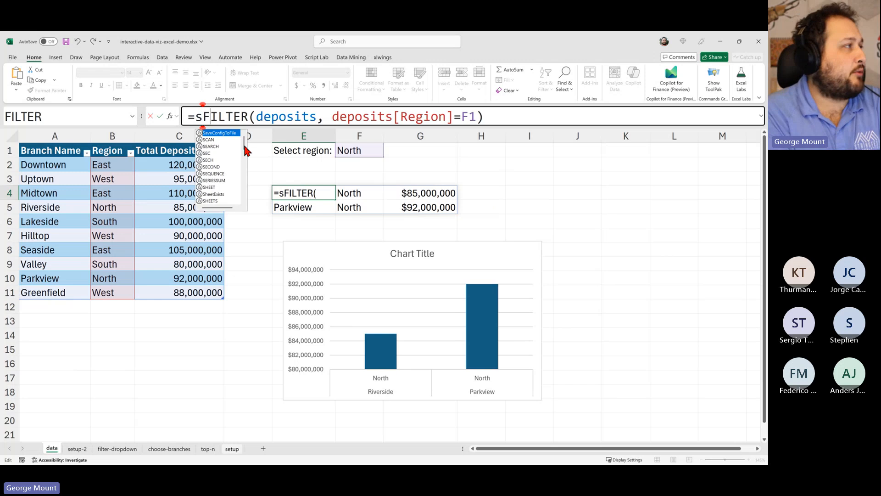
pyautogui.write('t(')
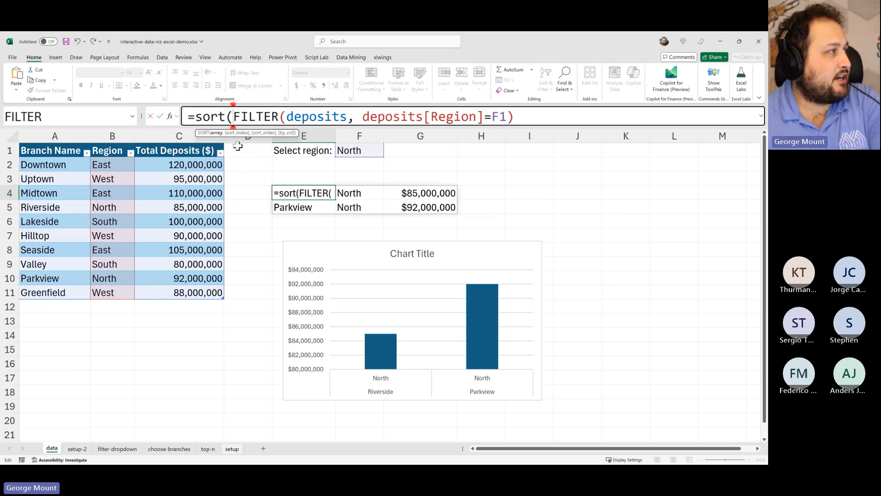
pyautogui.moveTo(239, 118); pyautogui.dragTo(500, 121)
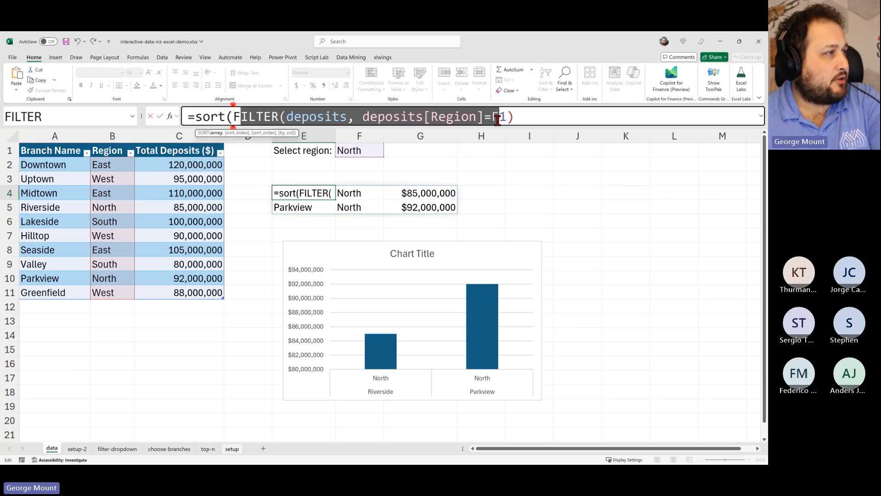
pyautogui.click(557, 119)
pyautogui.write(',')
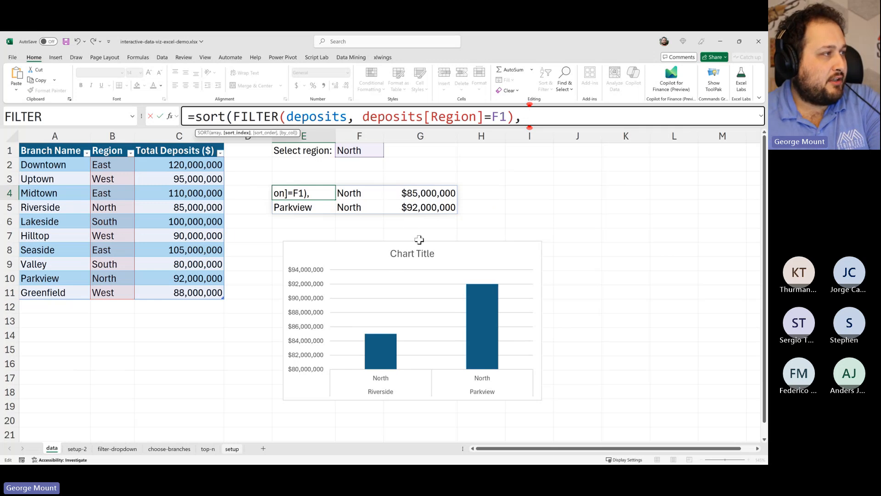
pyautogui.write('3, 1')
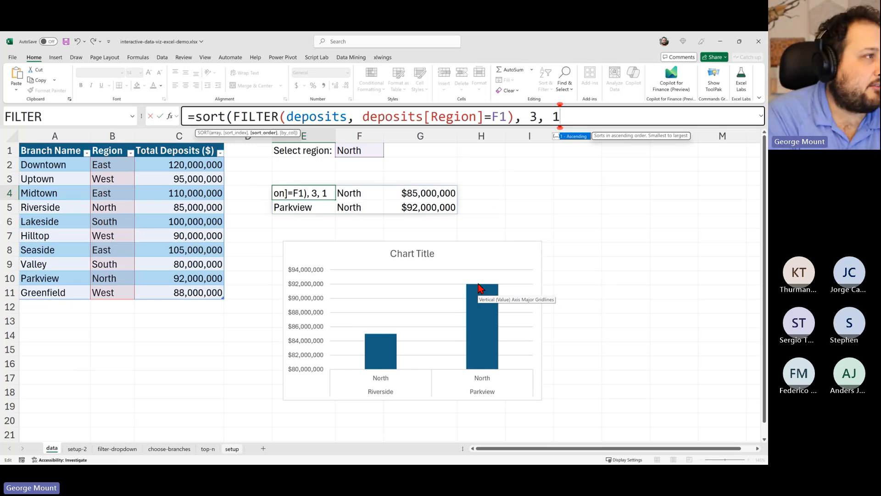
pyautogui.write(')')
pyautogui.press('Return')
pyautogui.press('Up')
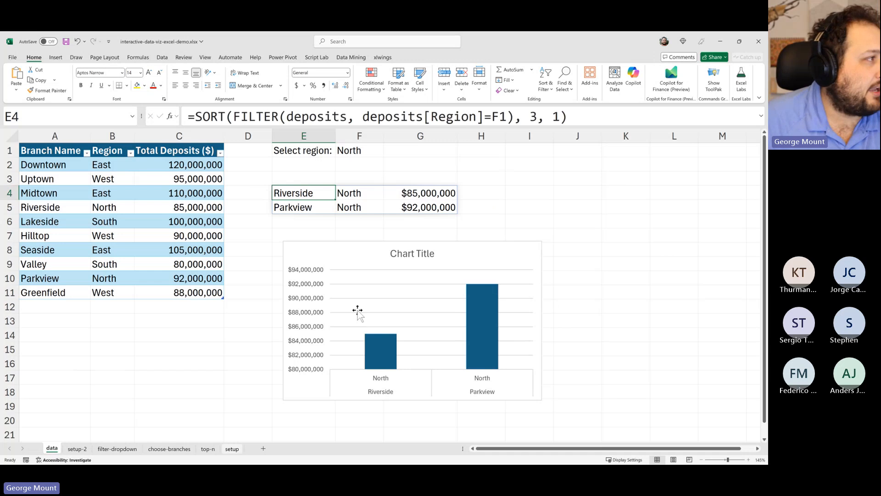
# Change the sort order argument of the SORT formula in E4 to -1 for descending order
pyautogui.click(370, 147)
pyautogui.click(304, 189)
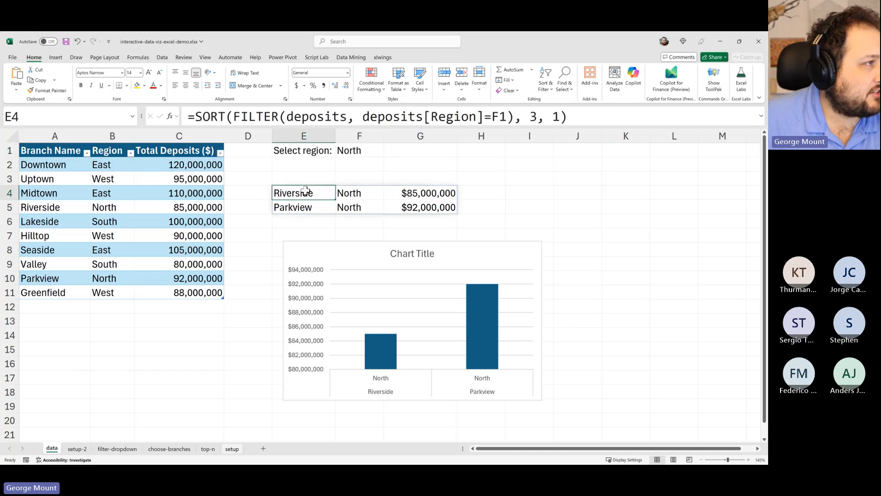
pyautogui.click(554, 117)
pyautogui.write('-')
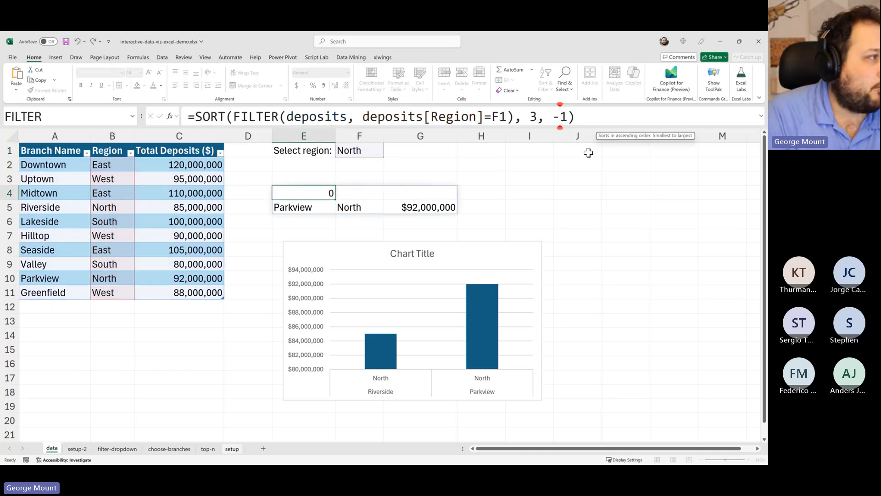
pyautogui.hotkey('ctrl', 'Return')
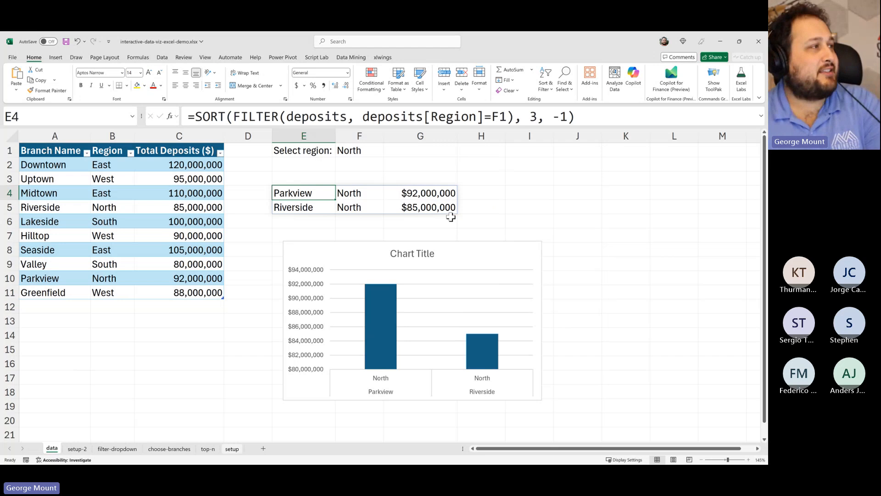
# Test the sorted chart by switching the region in F1 to East, South, West, North and finally West
pyautogui.click(361, 153)
pyautogui.click(387, 153)
pyautogui.click(363, 159)
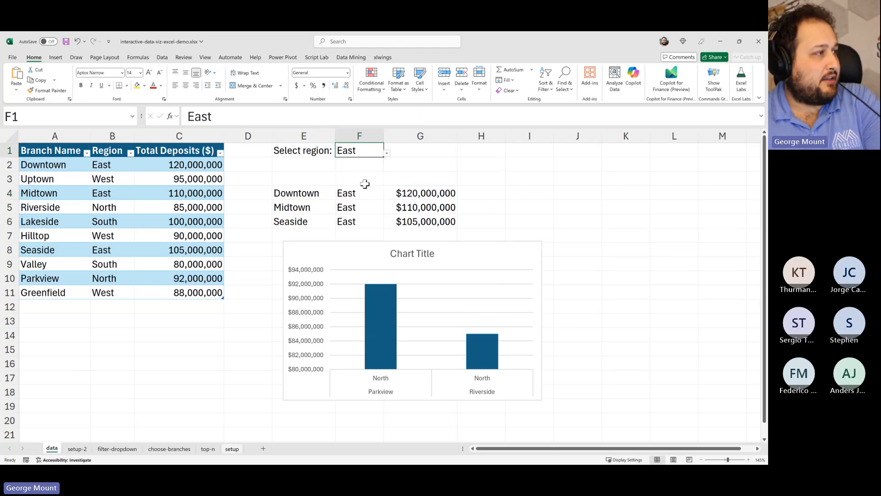
pyautogui.click(388, 154)
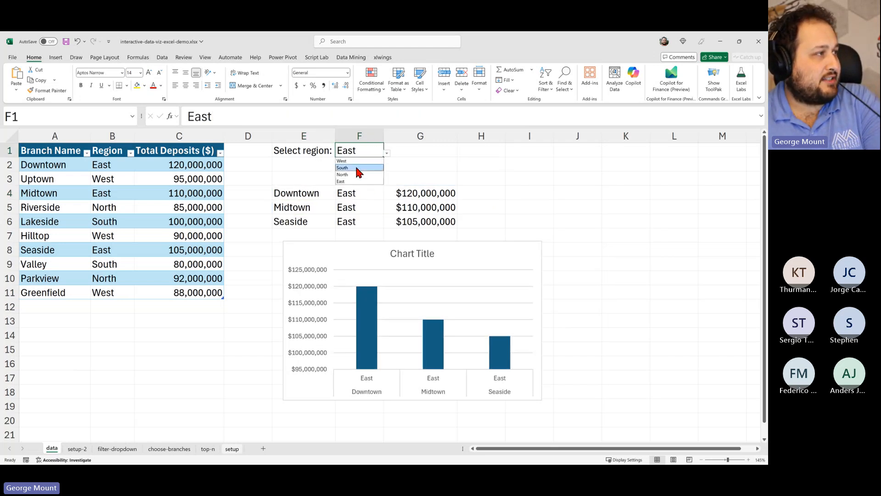
pyautogui.click(357, 167)
pyautogui.click(387, 153)
pyautogui.click(363, 162)
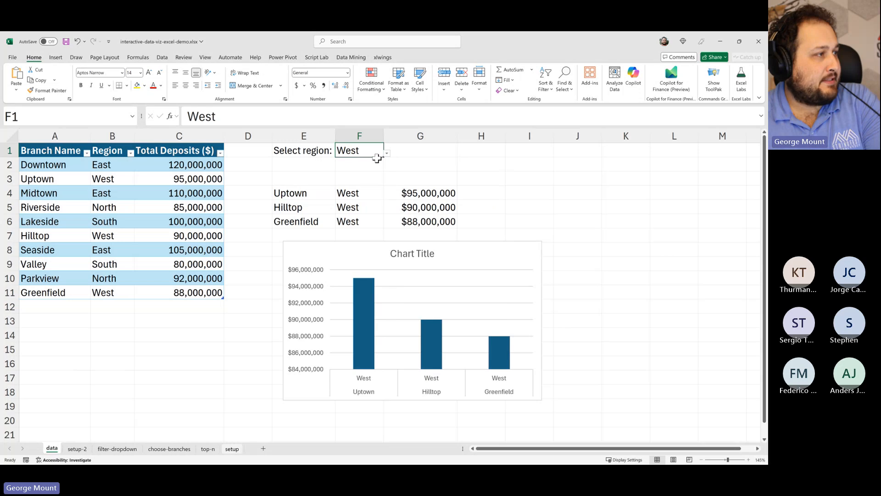
pyautogui.click(362, 174)
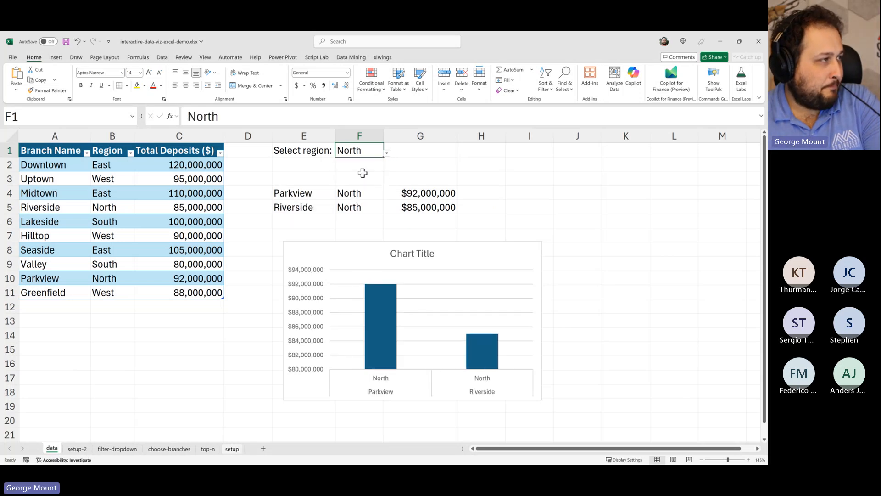
pyautogui.click(387, 154)
pyautogui.click(347, 161)
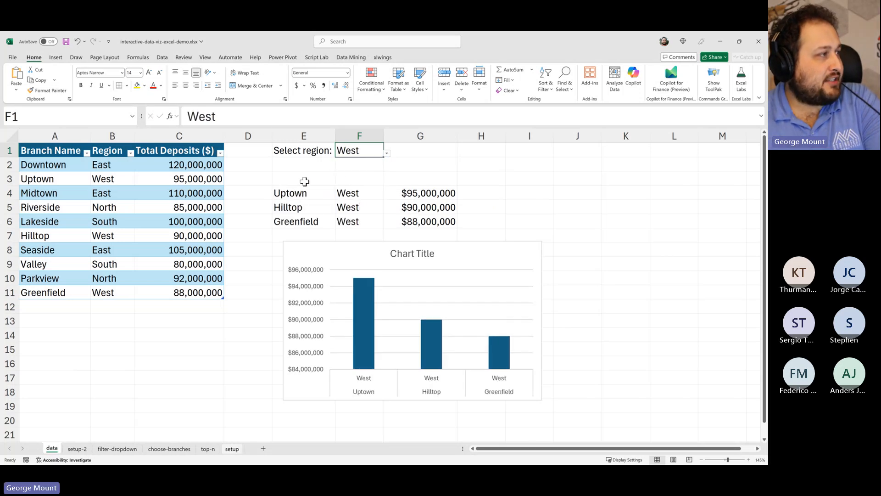
# Review the SORT and FILTER formula in E4 and leave it without making changes
pyautogui.click(304, 181)
pyautogui.click(281, 191)
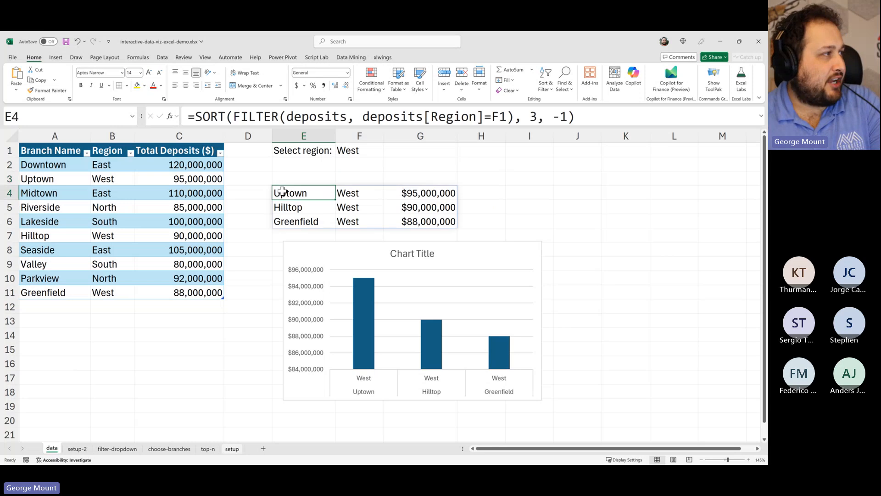
pyautogui.click(570, 116)
pyautogui.press('Escape')
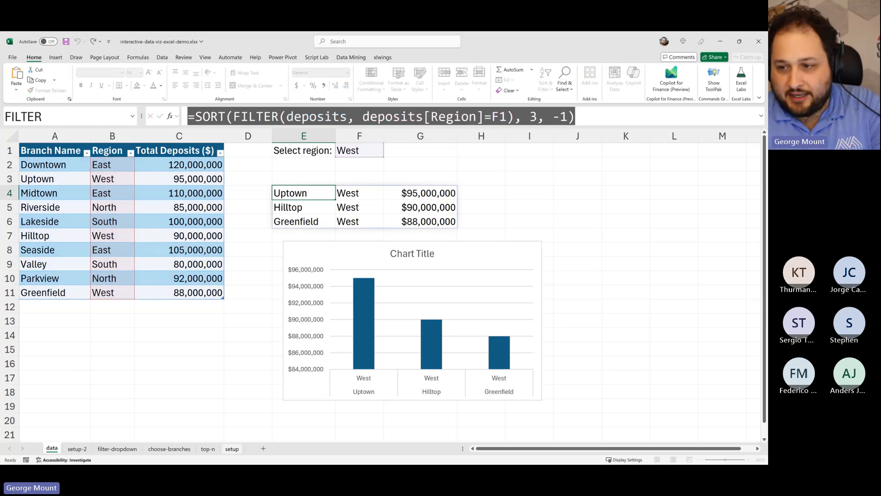
pyautogui.hotkey('alt', 'Tab')
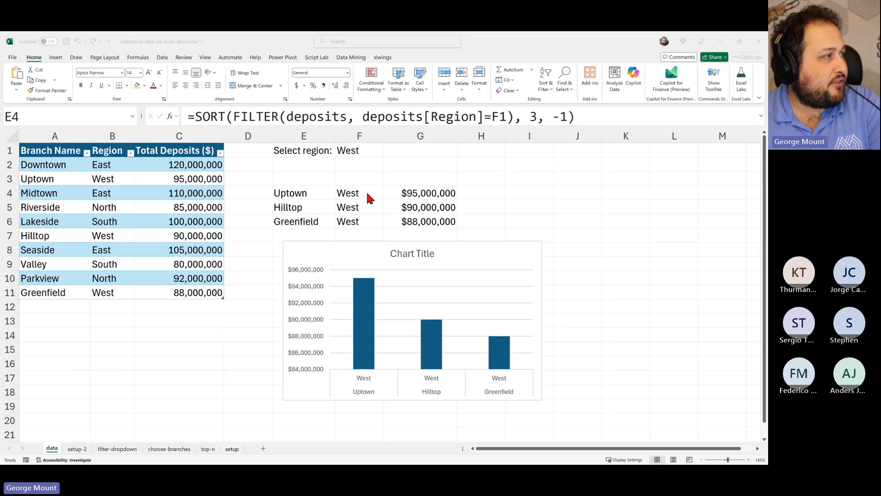
pyautogui.hotkey('alt', 'Tab')
pyautogui.click(304, 173)
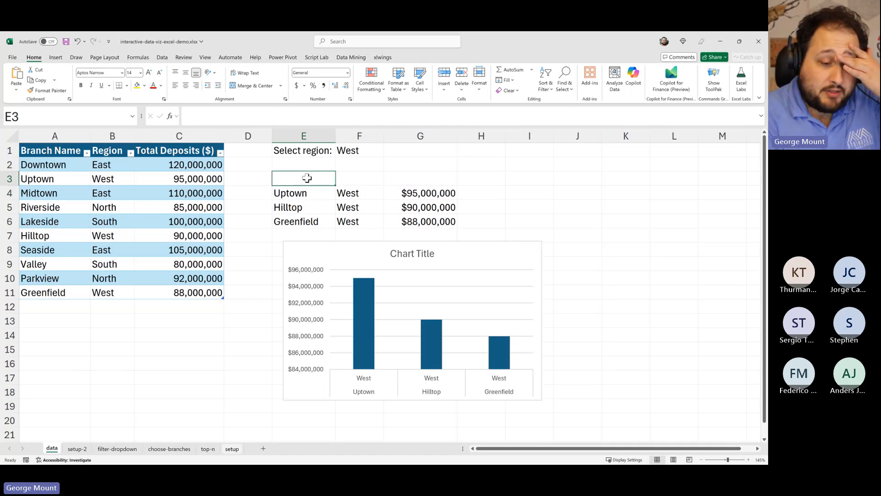
pyautogui.write('=')
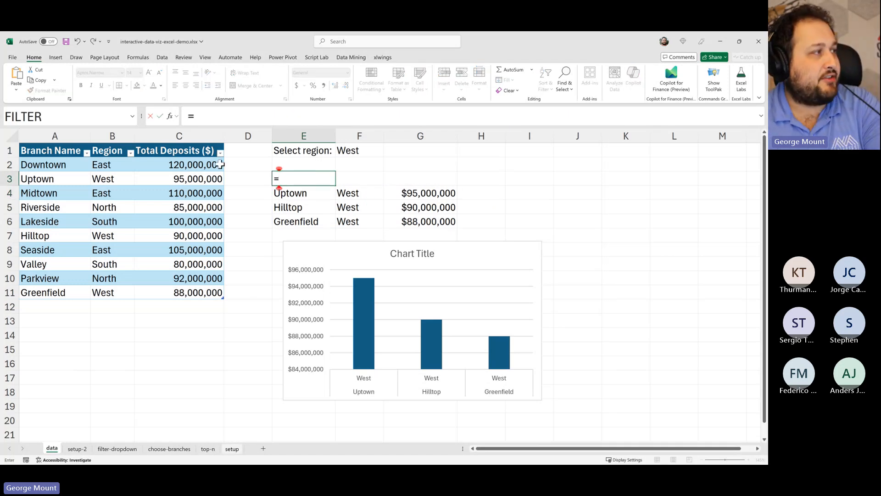
pyautogui.press('Escape')
pyautogui.click(309, 197)
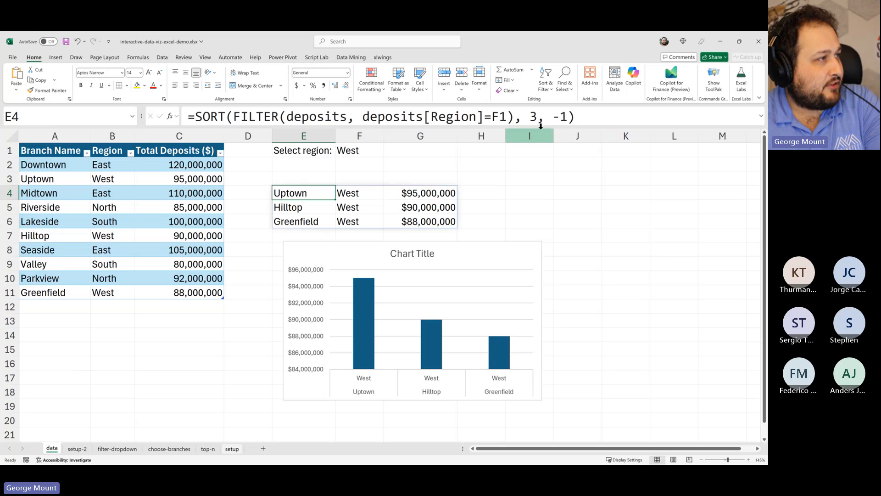
# Enter =deposits[#Headers] in E3 so that dynamic table headers sit above the filtered results
pyautogui.click(312, 179)
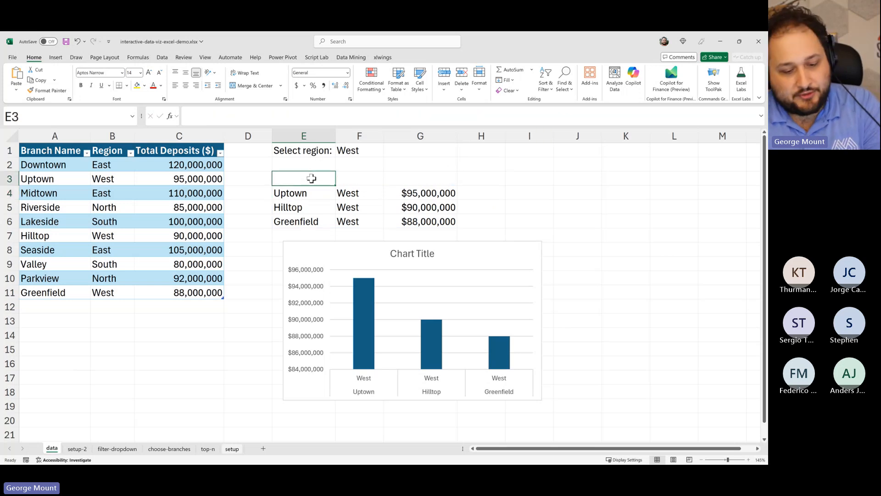
pyautogui.write('=')
pyautogui.moveTo(189, 154); pyautogui.dragTo(36, 151)
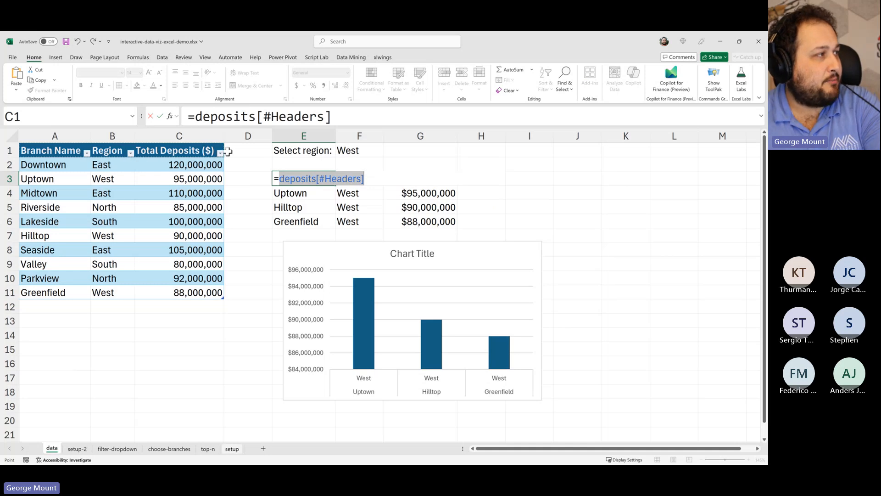
pyautogui.press('Escape')
pyautogui.write('=')
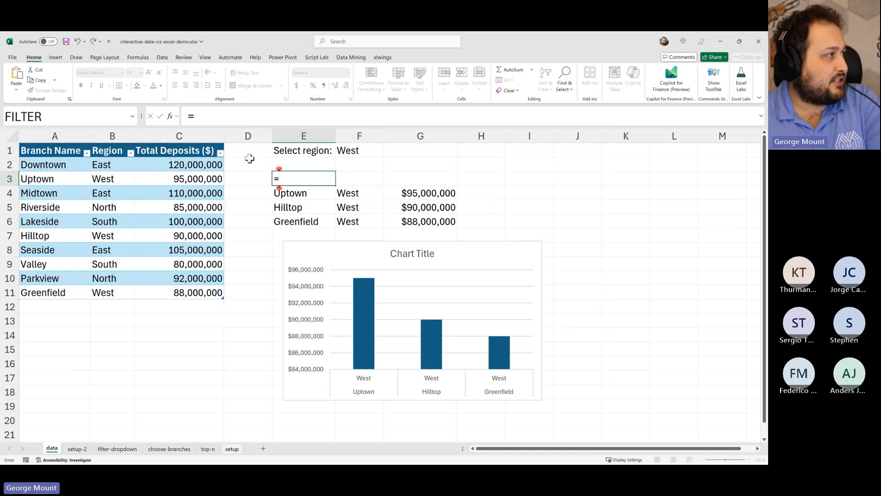
pyautogui.write('deposits[#Headers]')
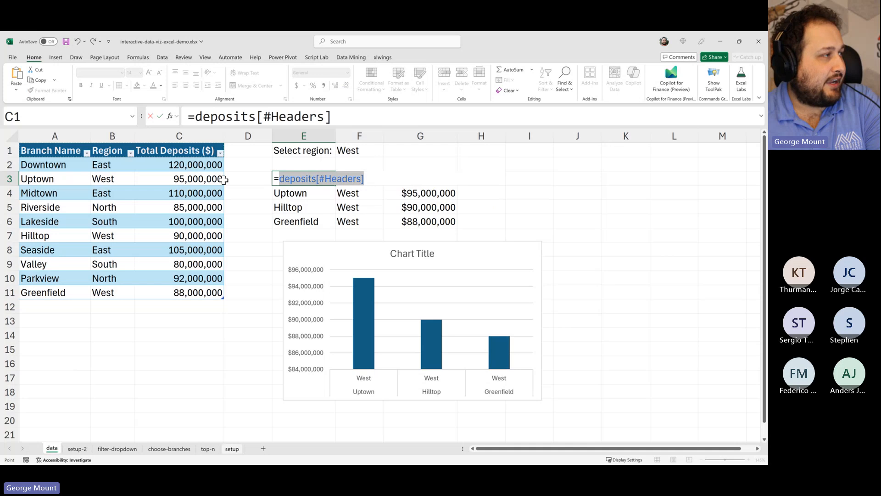
pyautogui.press('Return')
pyautogui.click(303, 179)
pyautogui.press('F2')
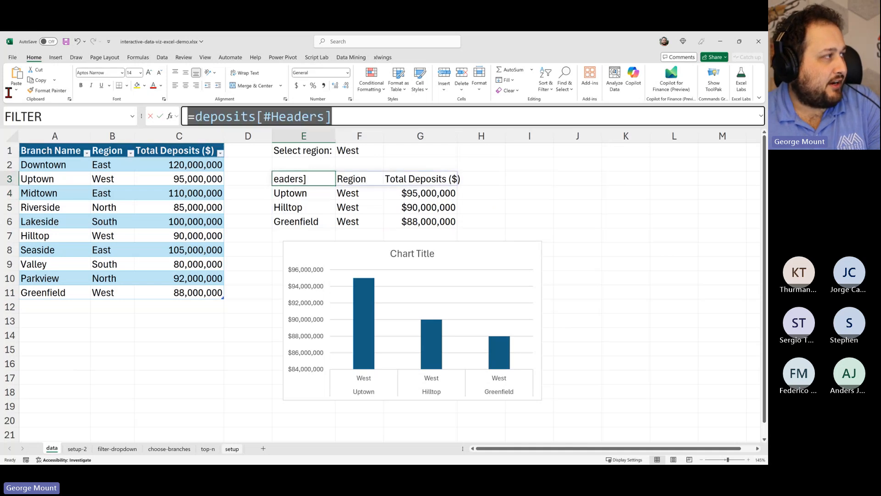
pyautogui.press('Escape')
pyautogui.hotkey('alt', 'Tab')
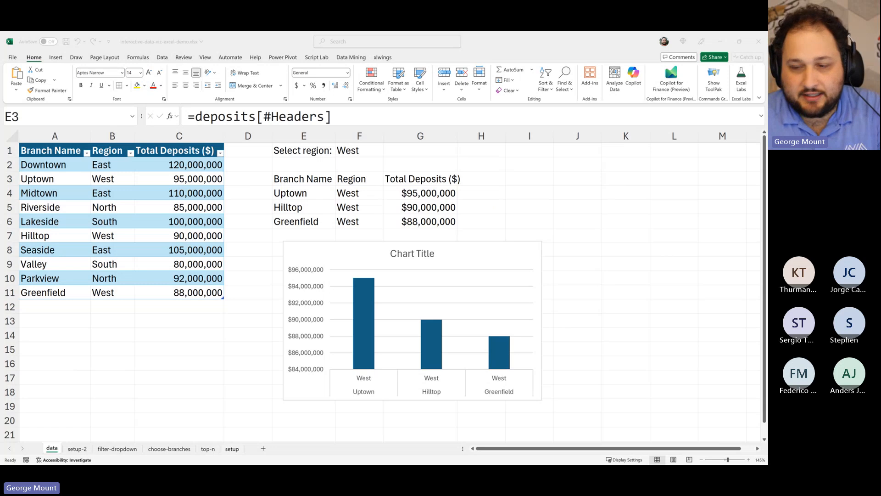
pyautogui.hotkey('alt', 'Tab')
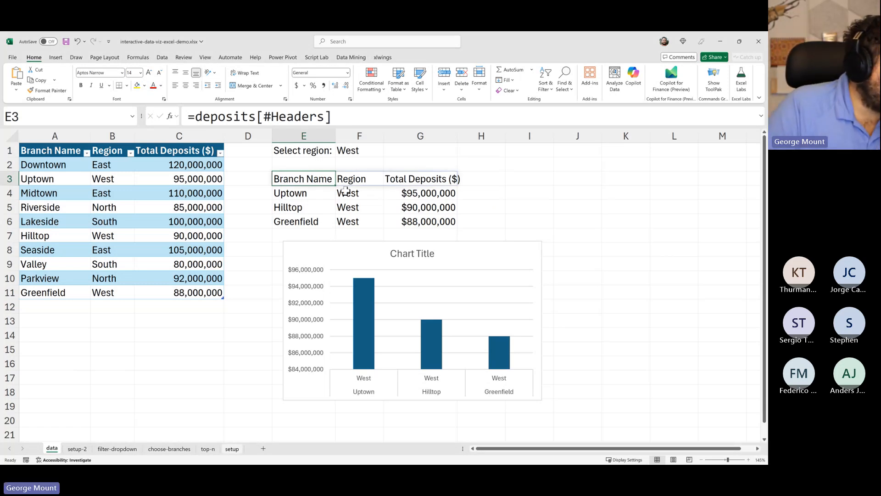
pyautogui.click(407, 209)
pyautogui.click(316, 179)
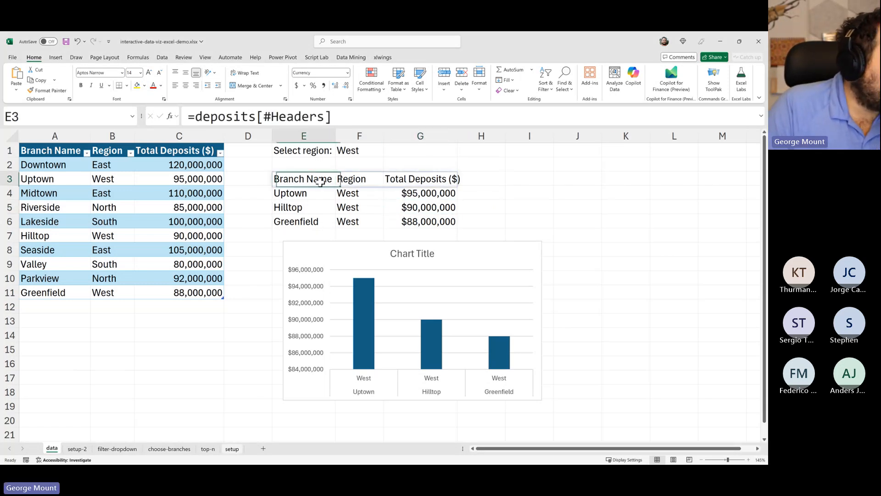
pyautogui.click(331, 204)
pyautogui.click(324, 182)
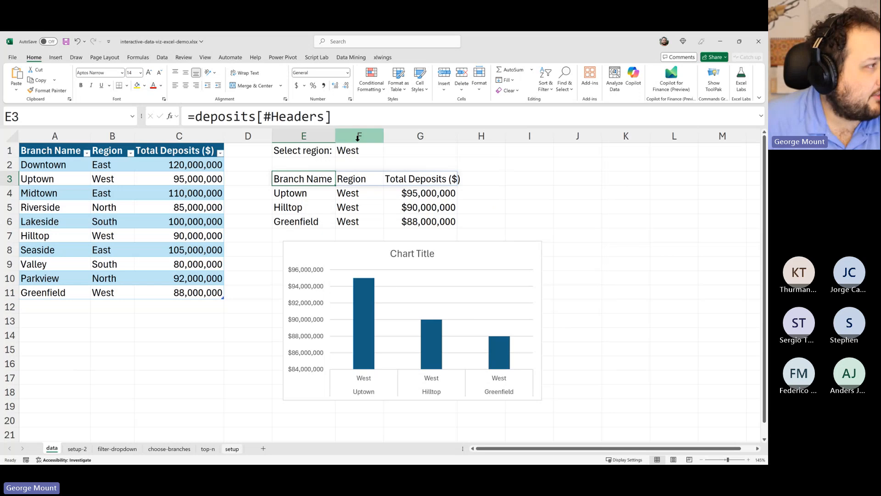
# Switch the region in F1 to South and North to test the headers, filtered results and chart
pyautogui.click(371, 148)
pyautogui.click(387, 154)
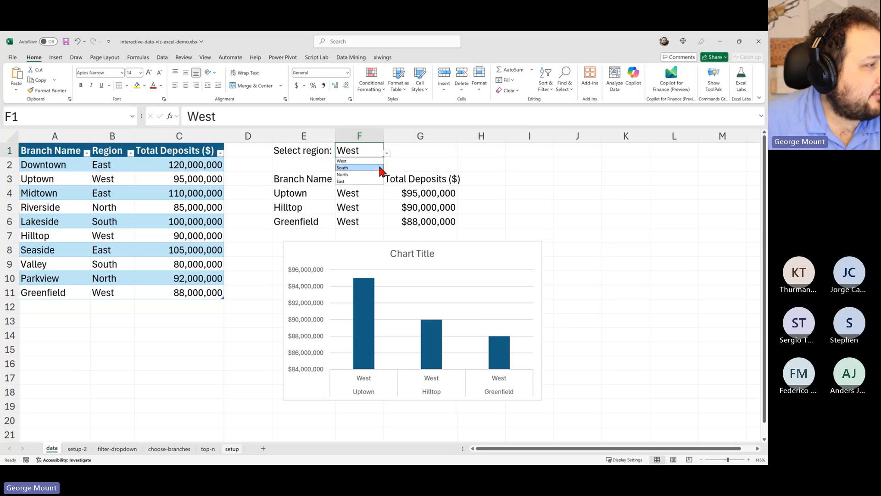
pyautogui.click(383, 171)
pyautogui.click(387, 154)
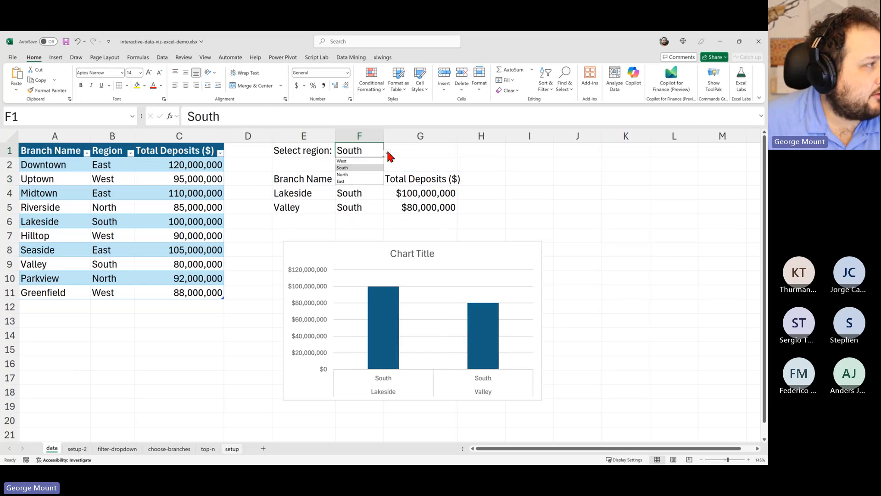
pyautogui.click(346, 177)
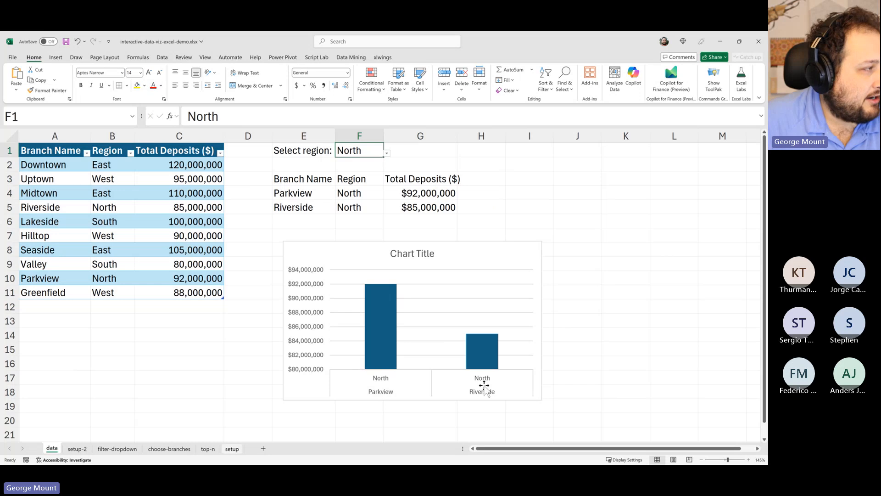
pyautogui.moveTo(352, 192); pyautogui.dragTo(354, 207)
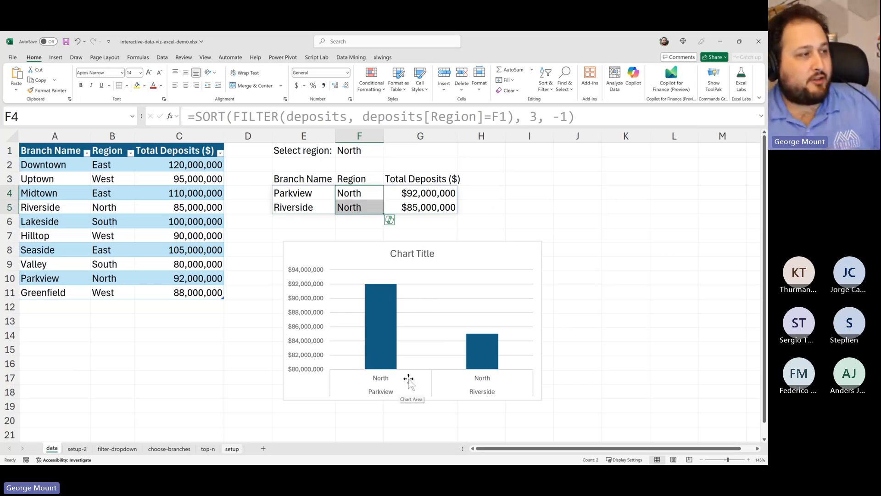
pyautogui.click(521, 257)
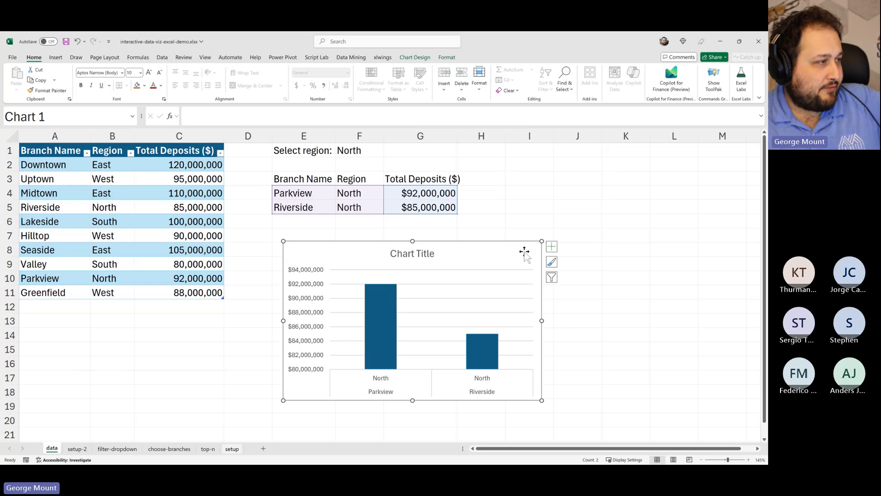
pyautogui.rightClick(524, 251)
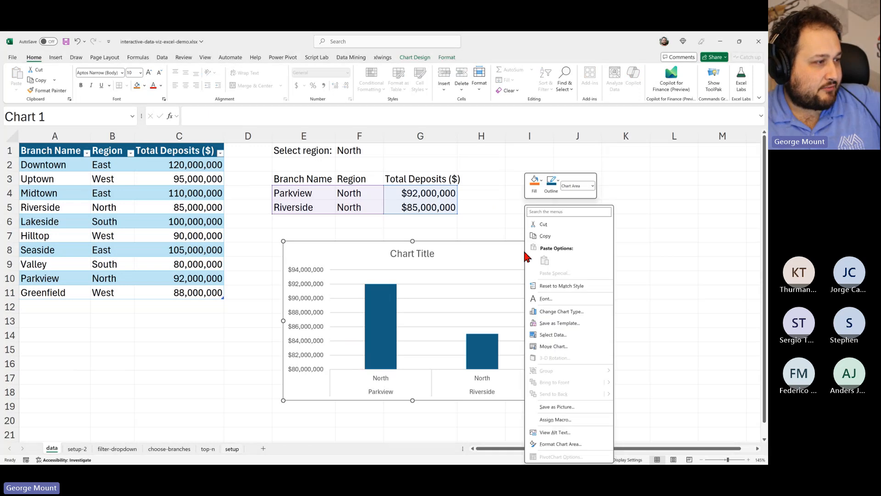
pyautogui.click(559, 335)
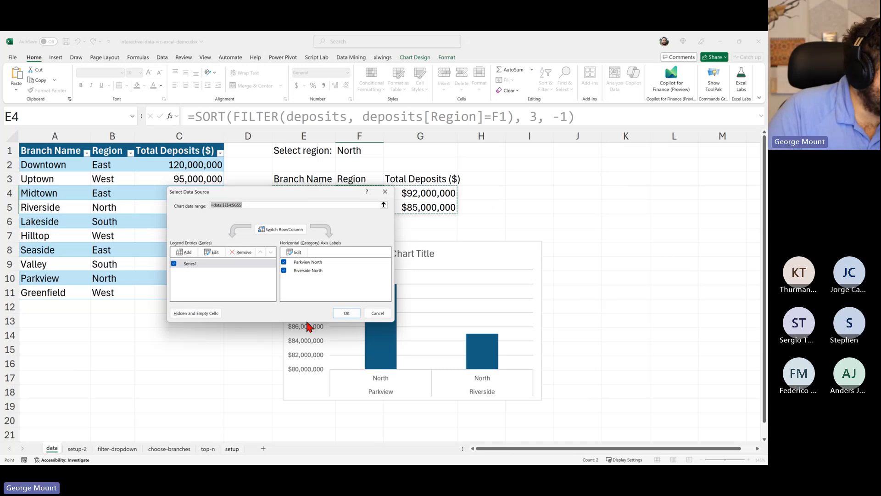
pyautogui.click(378, 312)
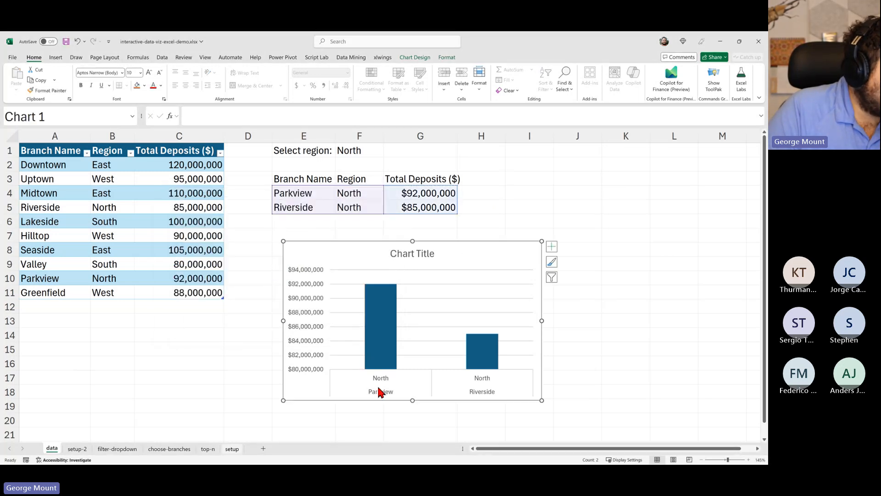
# Edit the chart's horizontal axis label range to use only the branch names in E4:E5, leaving out the region column
pyautogui.rightClick(465, 259)
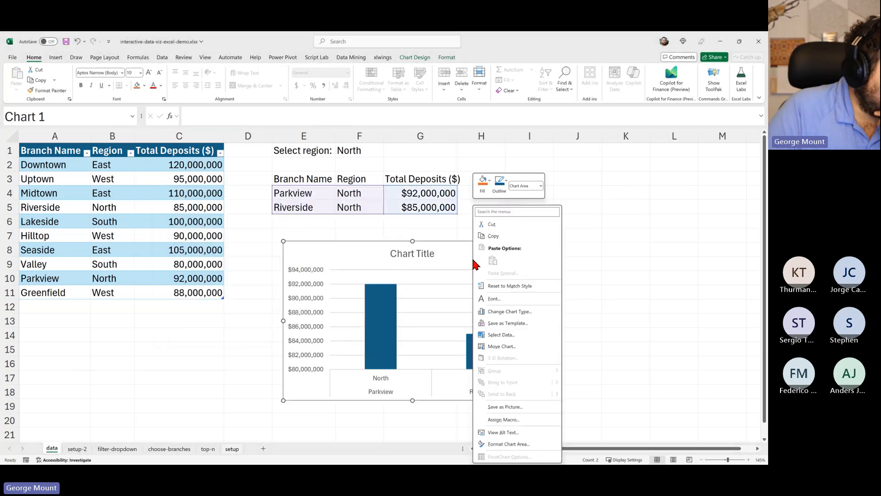
pyautogui.click(517, 335)
pyautogui.click(295, 252)
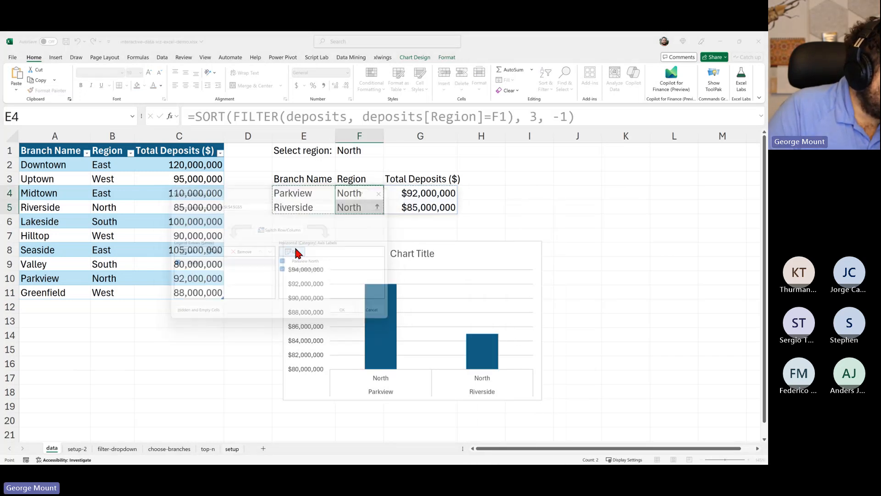
pyautogui.click(259, 260)
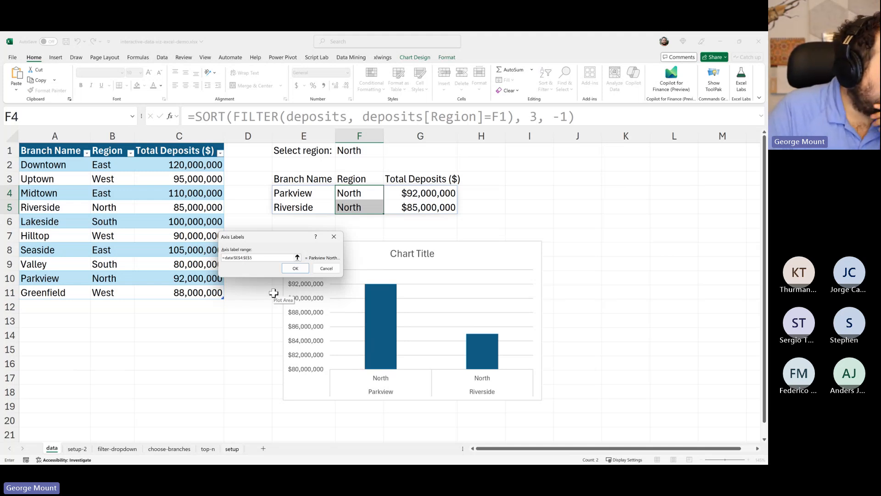
pyautogui.click(295, 269)
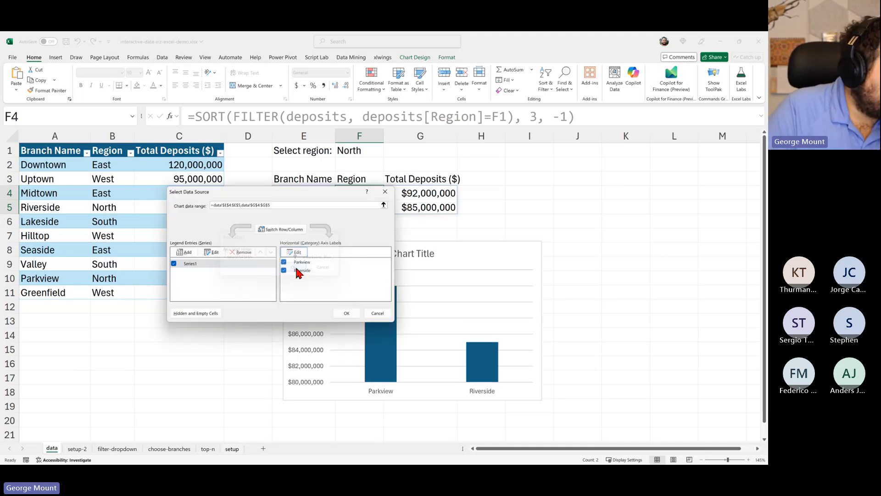
pyautogui.click(347, 313)
pyautogui.click(381, 202)
pyautogui.click(477, 285)
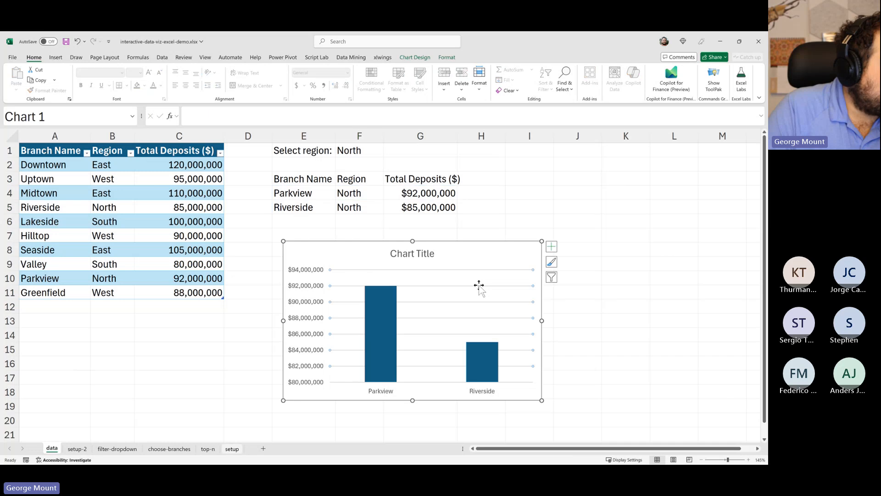
# Test the chart's simplified axis labels by switching the region in F1 to South, West, North and finally East
pyautogui.rightClick(518, 259)
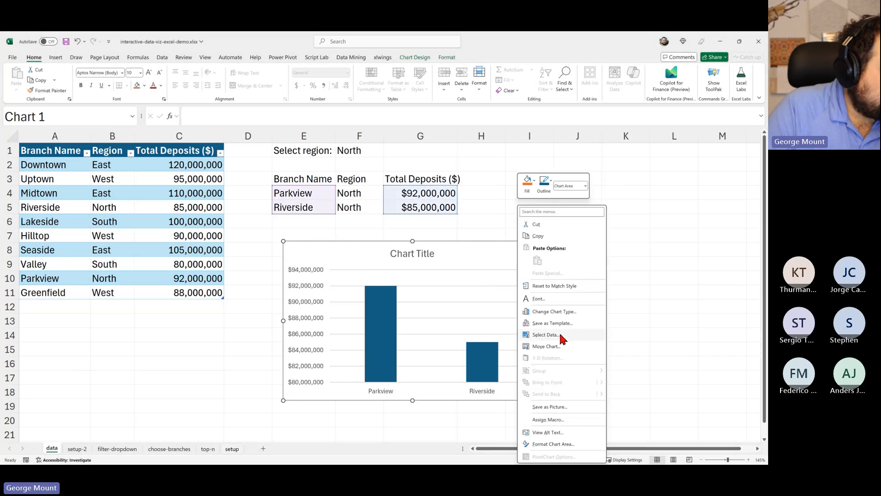
pyautogui.click(381, 155)
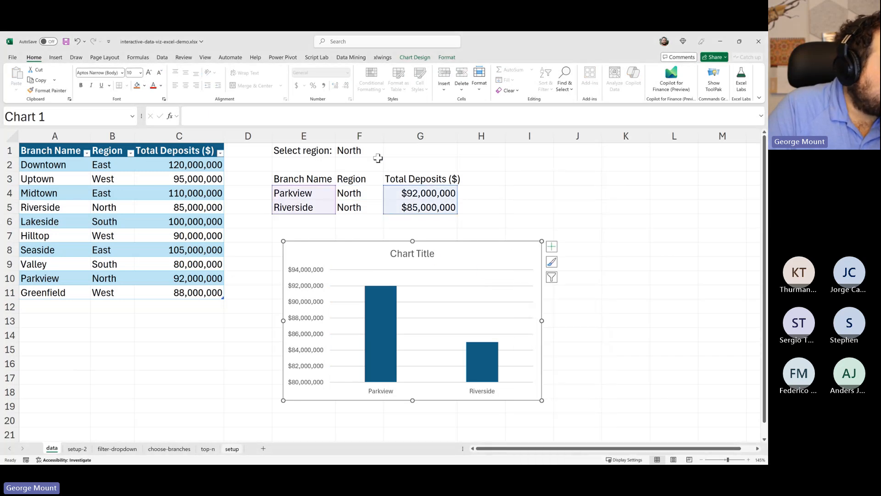
pyautogui.click(387, 153)
pyautogui.click(372, 168)
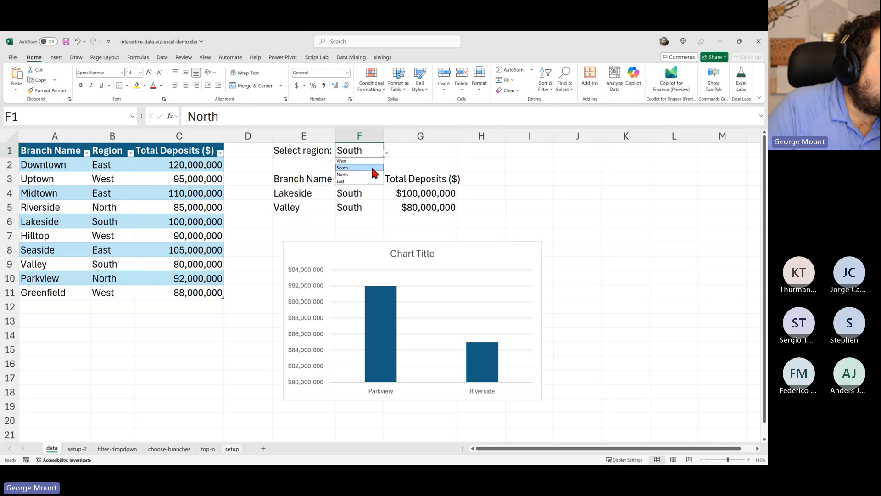
pyautogui.click(387, 154)
pyautogui.click(370, 164)
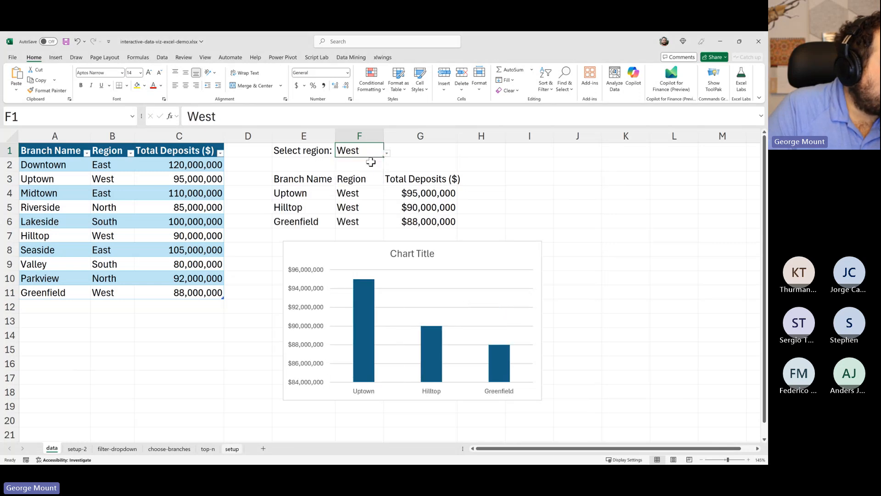
pyautogui.click(387, 153)
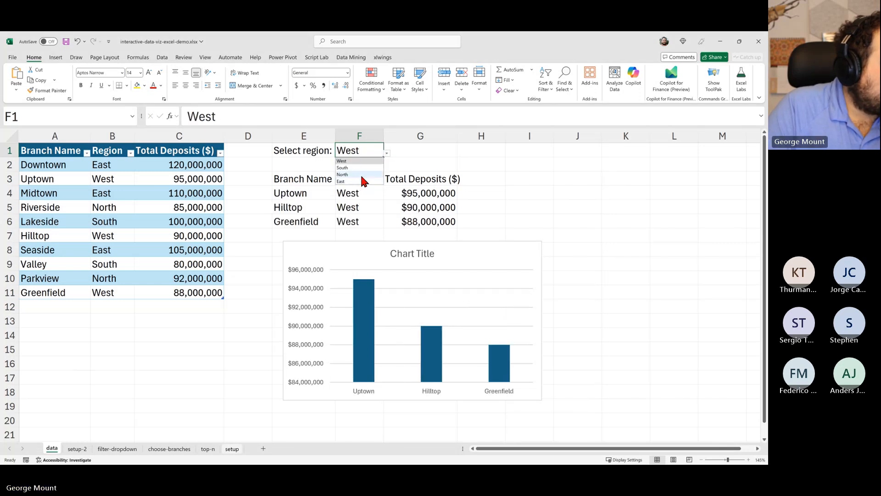
pyautogui.click(361, 175)
pyautogui.click(387, 154)
pyautogui.click(349, 160)
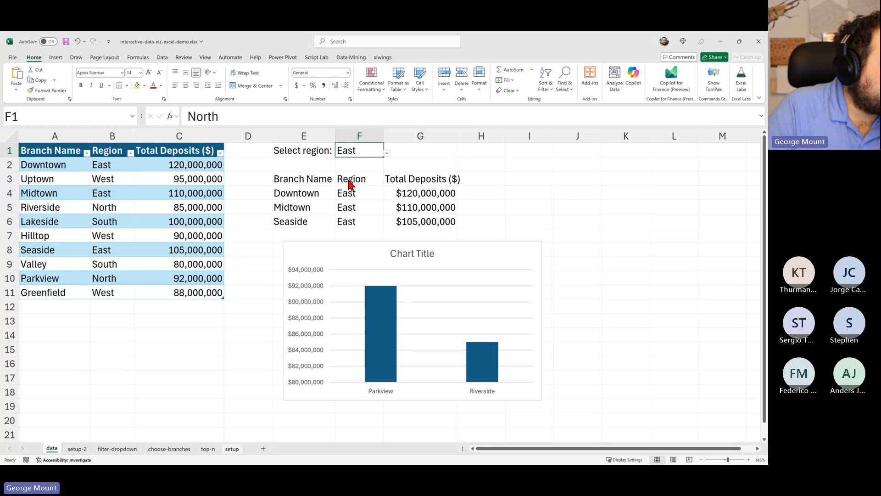
# Enter =CONCAT("Total deposits by branch for ", F1, " region") in J6 to build the dynamic title text
pyautogui.click(563, 216)
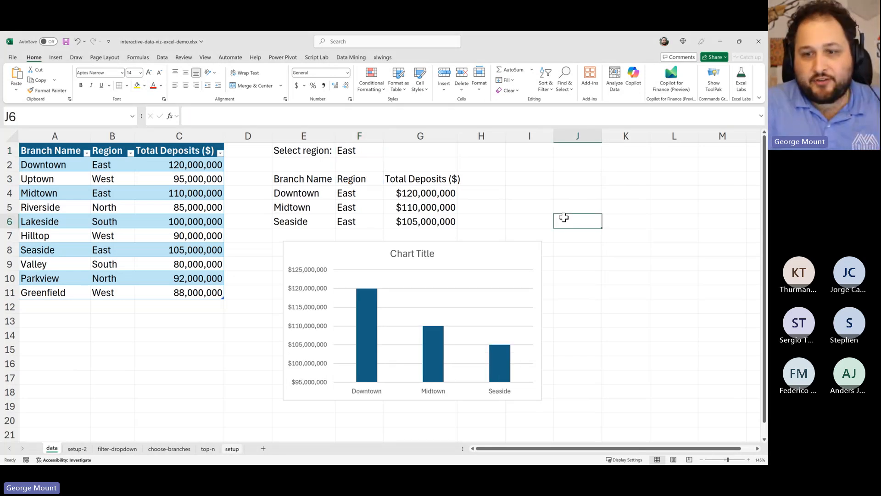
pyautogui.write('=')
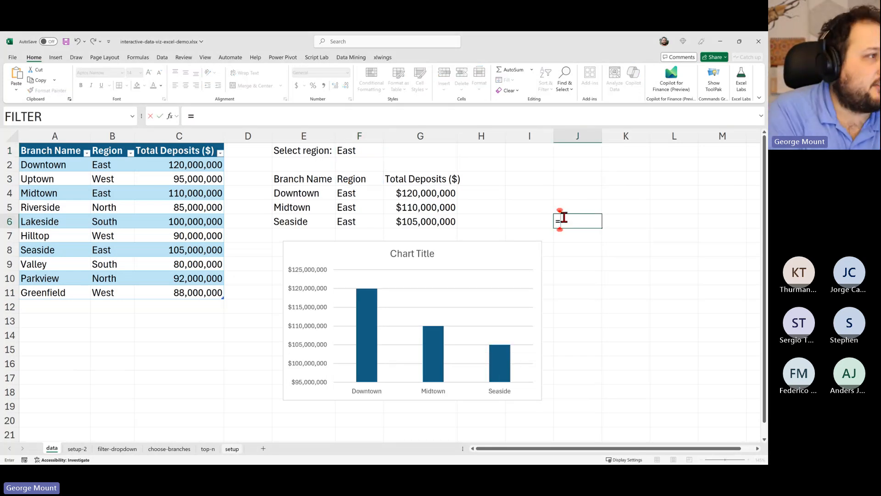
pyautogui.write('conc')
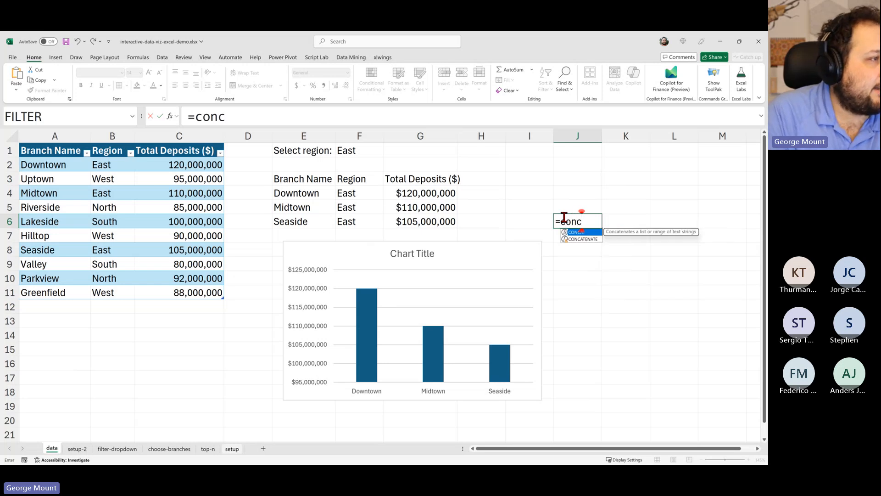
pyautogui.press('Tab')
pyautogui.write('"')
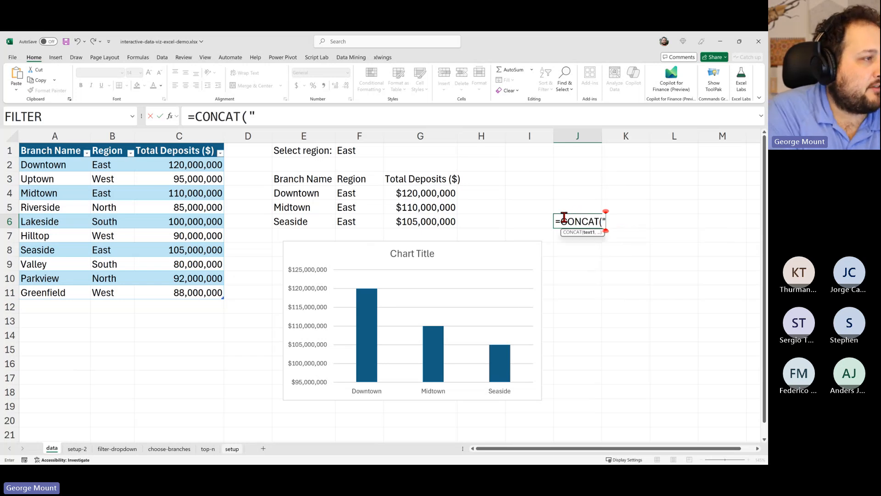
pyautogui.write('Total deb')
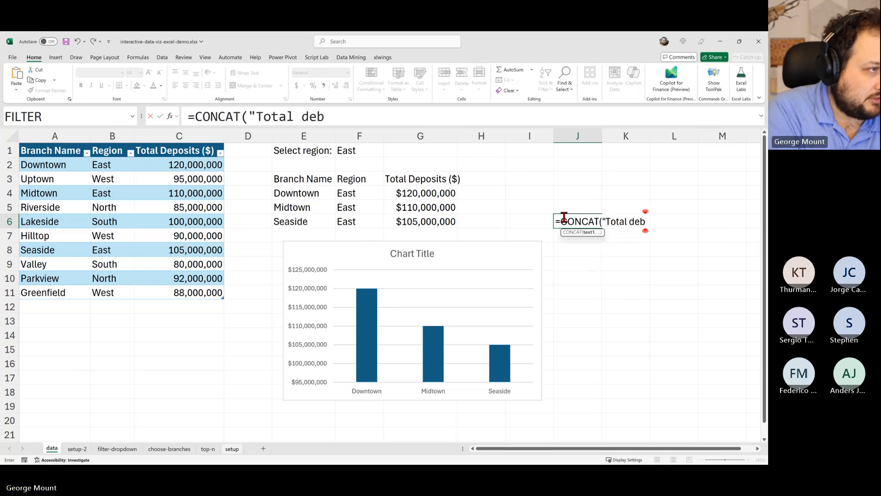
pyautogui.press('BackSpace')
pyautogui.write('pot')
pyautogui.press('BackSpace')
pyautogui.write('s')
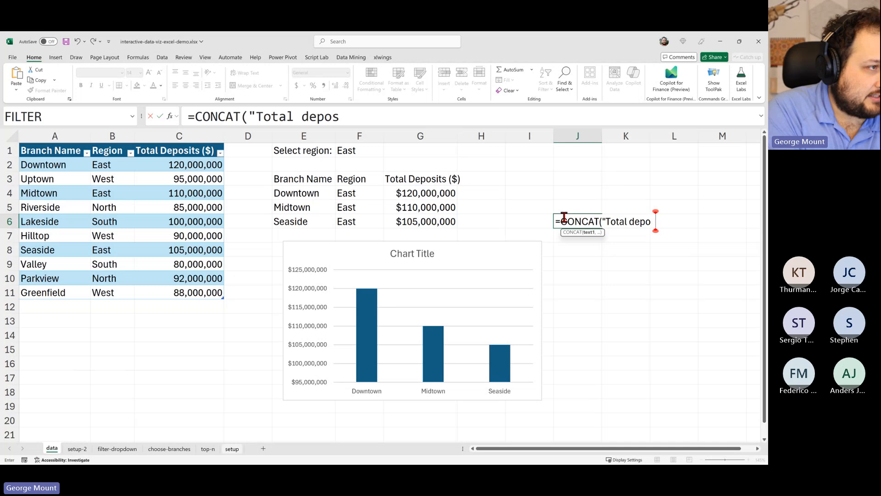
pyautogui.write('its by branch f')
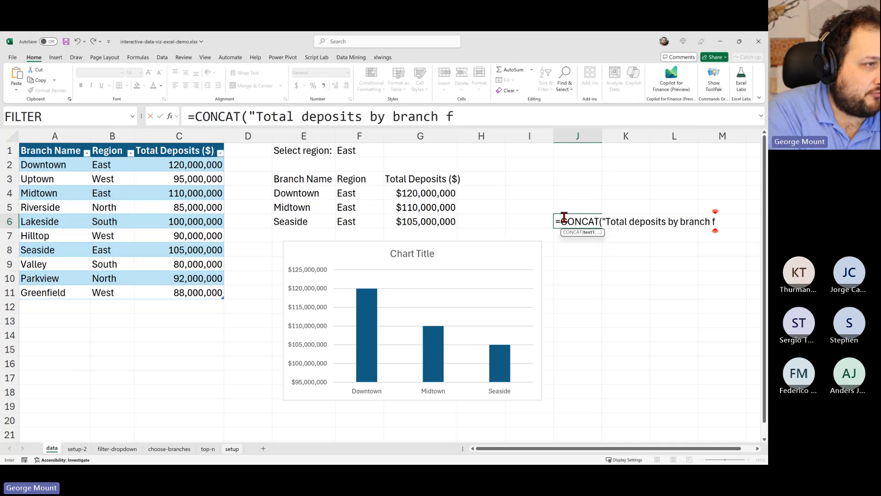
pyautogui.write('or ",')
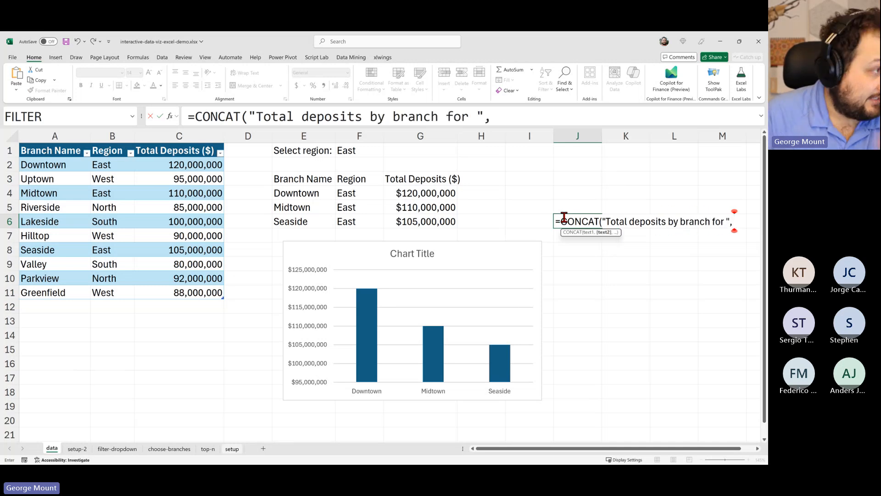
pyautogui.click(360, 153)
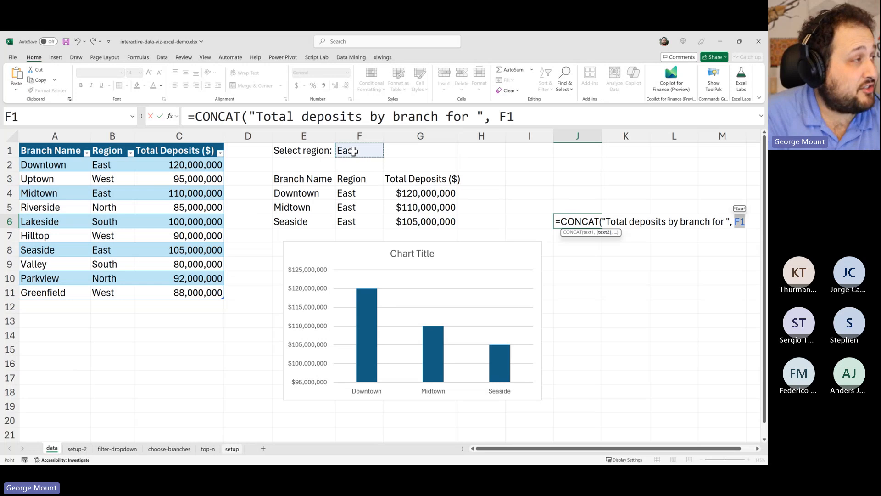
pyautogui.write(', " re')
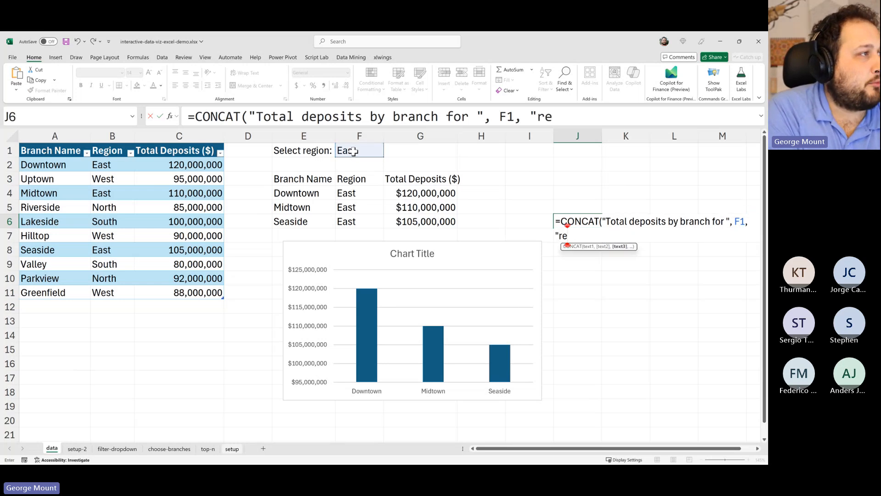
pyautogui.write('gion")')
pyautogui.press('Return')
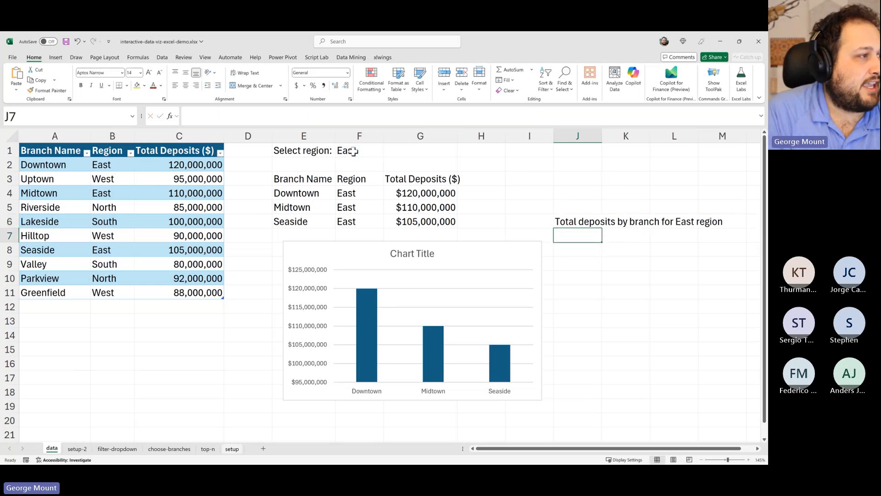
pyautogui.press('Up')
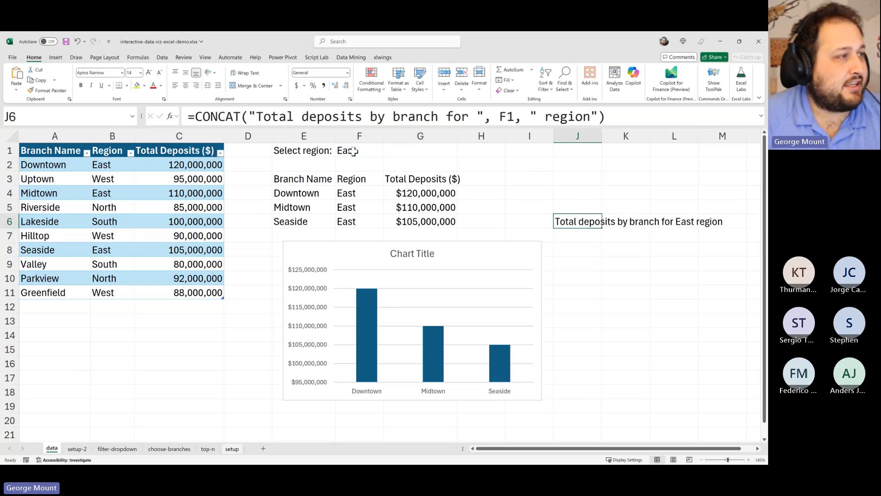
pyautogui.click(629, 118)
pyautogui.press('Escape')
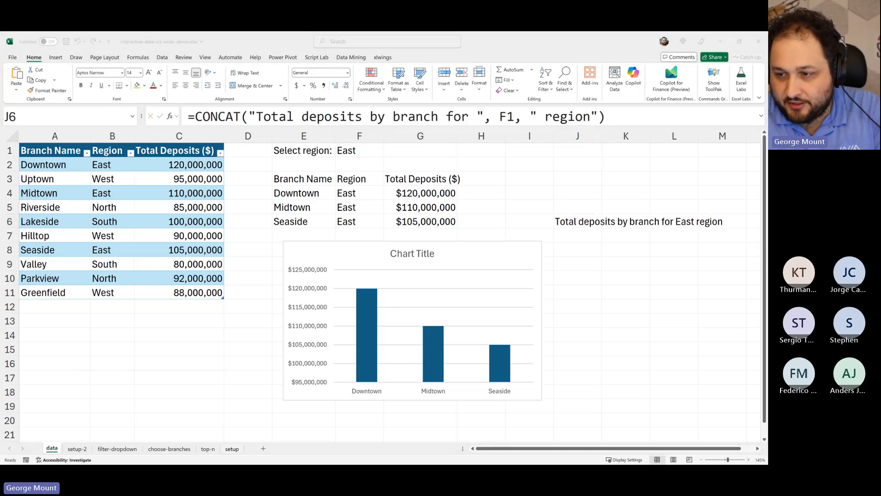
# Test the title text in J6 by switching the region in F1 to South
pyautogui.click(420, 179)
pyautogui.click(358, 148)
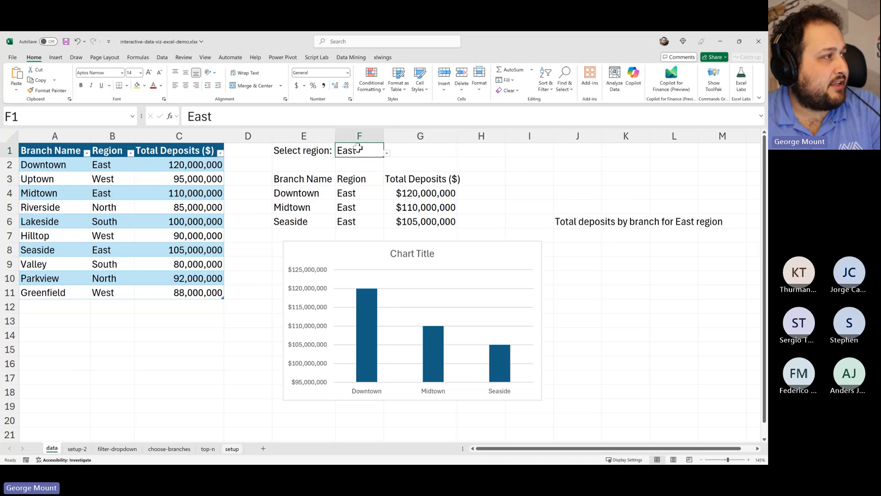
pyautogui.click(387, 153)
pyautogui.click(367, 169)
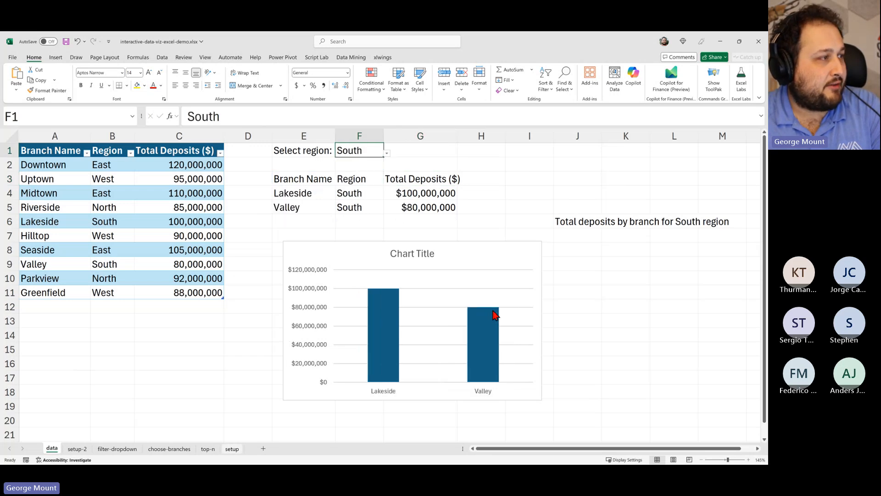
# Link the chart title to the dynamic text in cell J6 with a cell reference
pyautogui.click(402, 252)
pyautogui.click(218, 112)
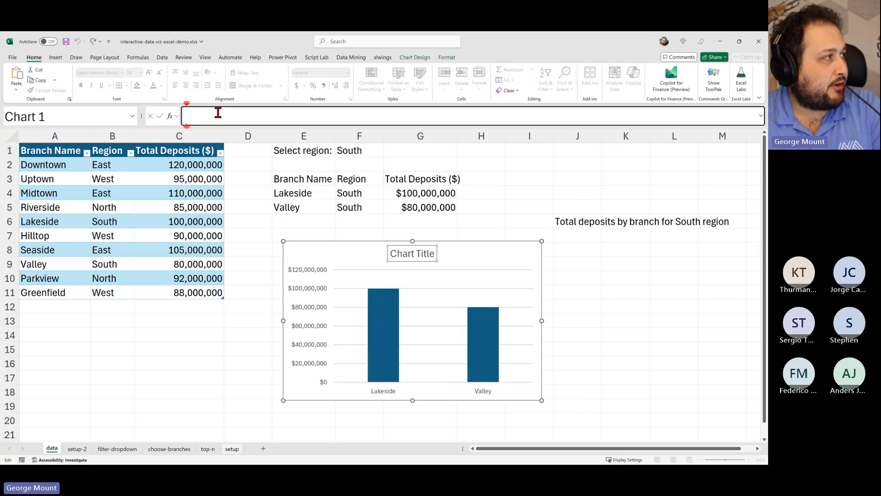
pyautogui.write('=')
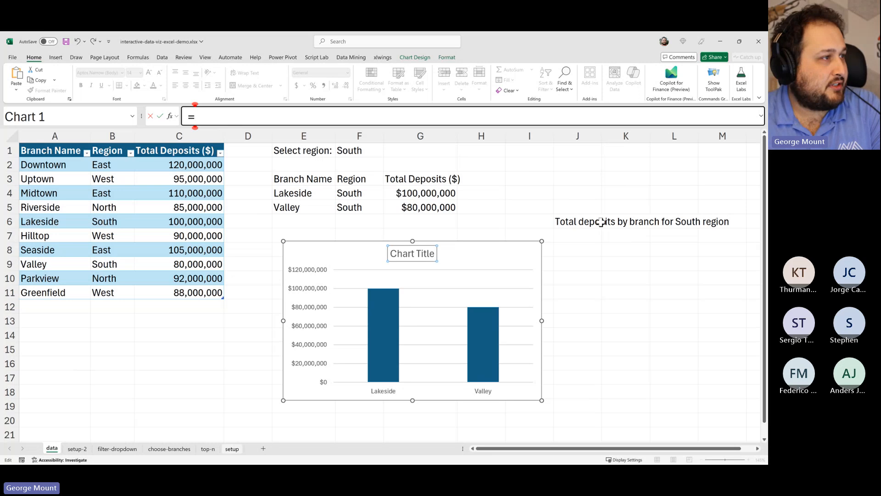
pyautogui.click(579, 222)
pyautogui.press('Return')
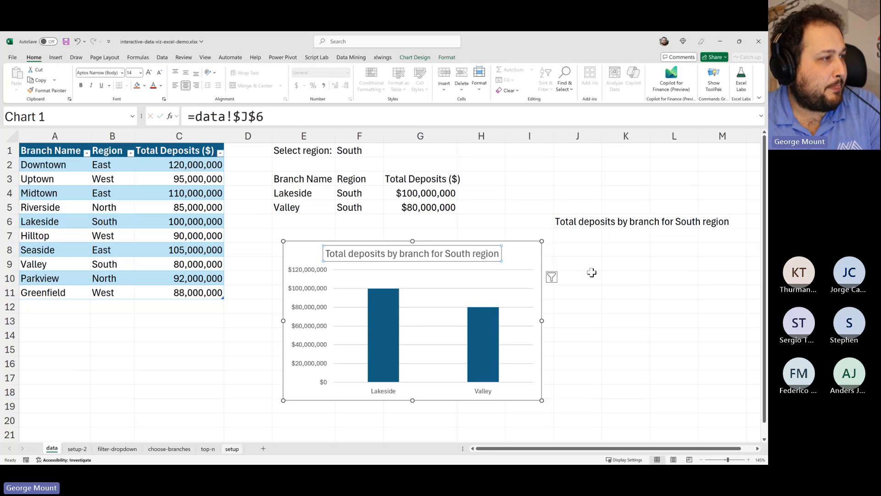
# Test the linked chart title by switching the region in F1 to West, East, North, South and finally West
pyautogui.click(592, 274)
pyautogui.click(481, 209)
pyautogui.click(370, 161)
pyautogui.click(368, 151)
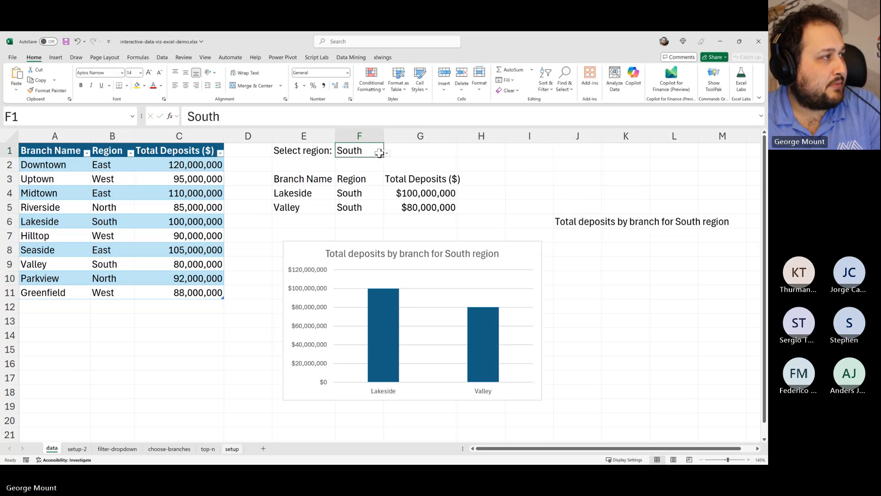
pyautogui.click(387, 153)
pyautogui.click(369, 160)
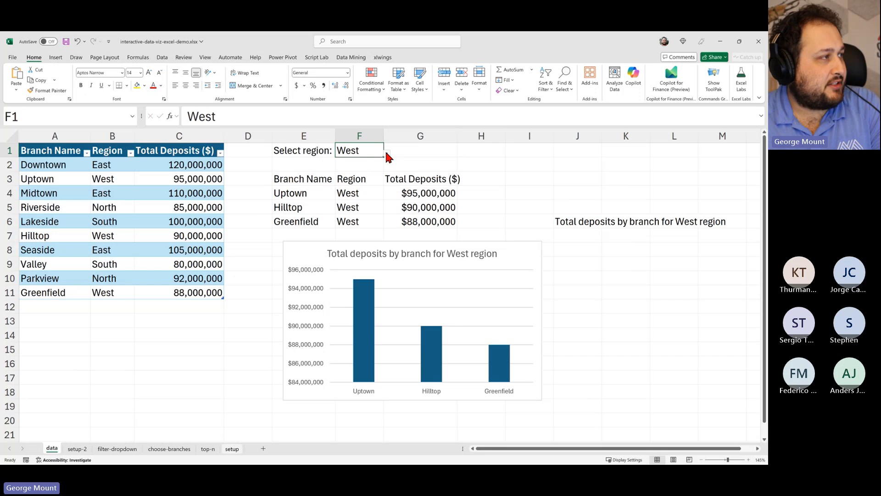
pyautogui.click(387, 153)
pyautogui.click(360, 182)
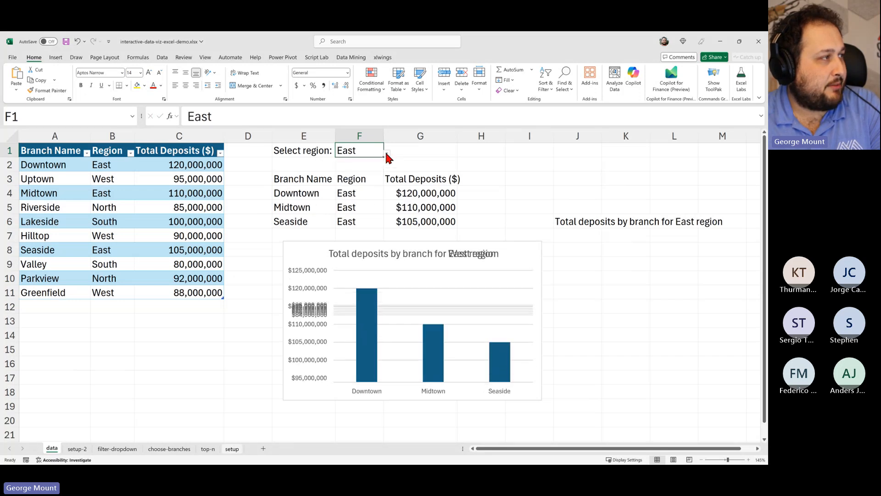
pyautogui.click(387, 154)
pyautogui.click(350, 178)
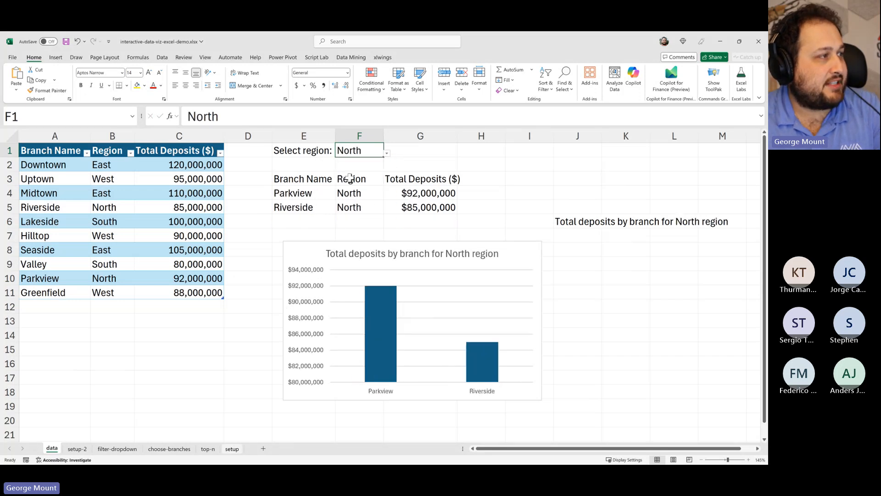
pyautogui.click(387, 153)
pyautogui.click(342, 168)
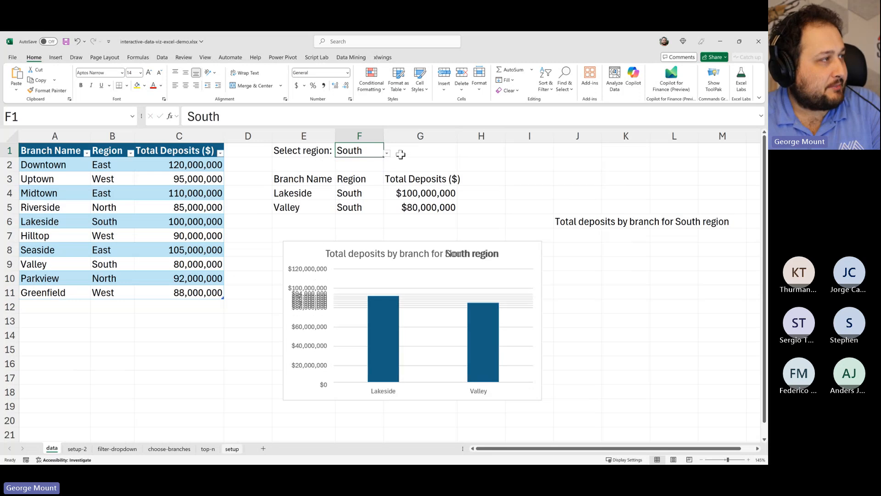
pyautogui.click(398, 152)
pyautogui.click(382, 151)
pyautogui.click(387, 152)
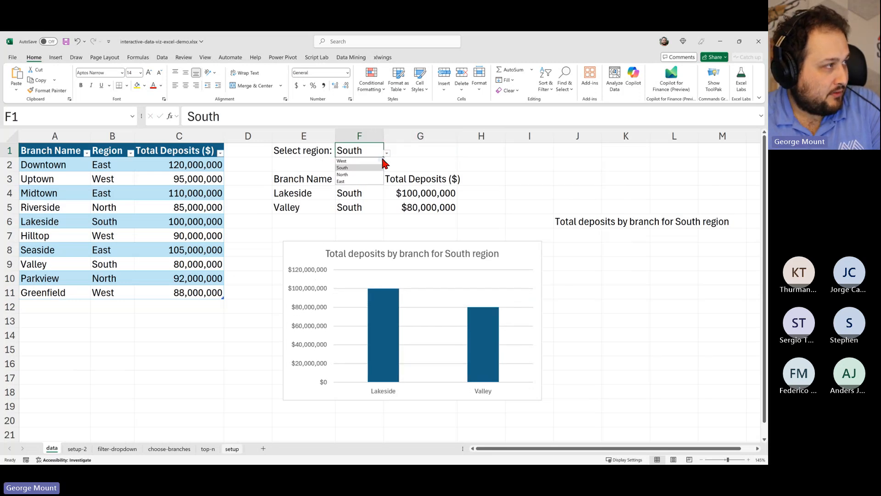
pyautogui.click(349, 160)
# Resize the chart slightly from its upper-left corner and deselect it
pyautogui.click(474, 317)
pyautogui.moveTo(284, 241); pyautogui.dragTo(277, 244)
pyautogui.click(102, 345)
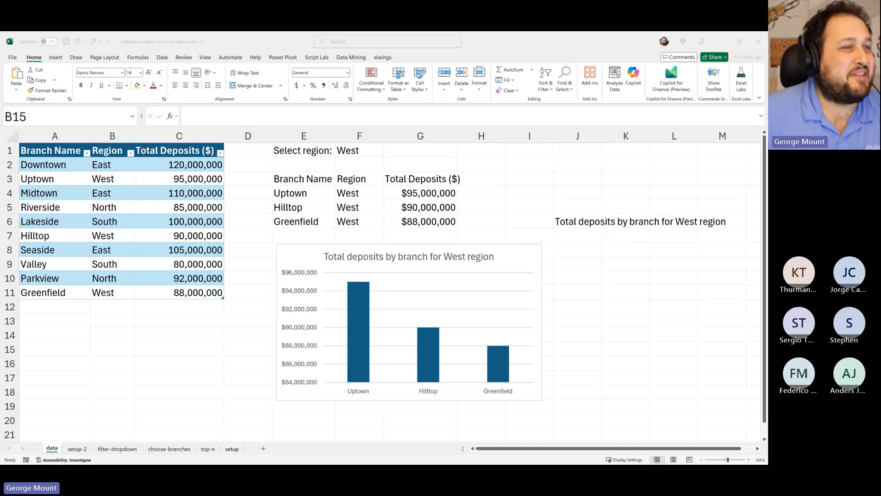
# Look through the setup-2, filter-dropdown and choose-branches sheets and return to the data sheet
pyautogui.click(77, 450)
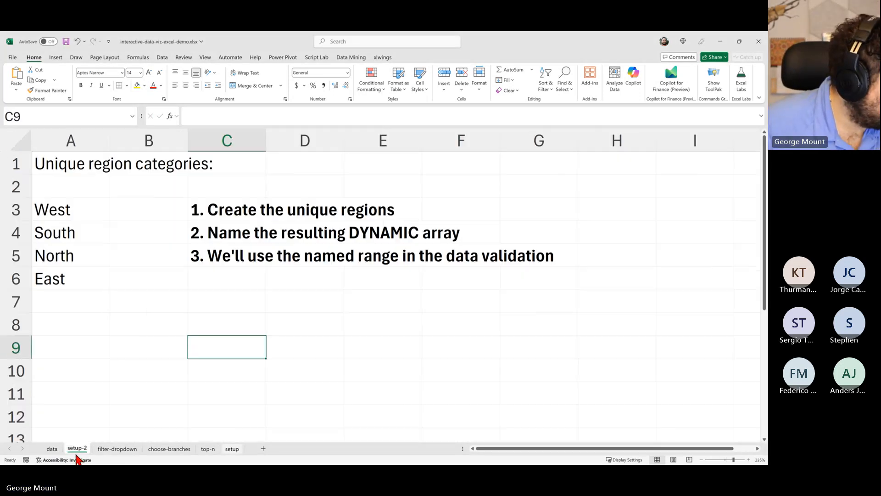
pyautogui.click(118, 450)
pyautogui.click(166, 449)
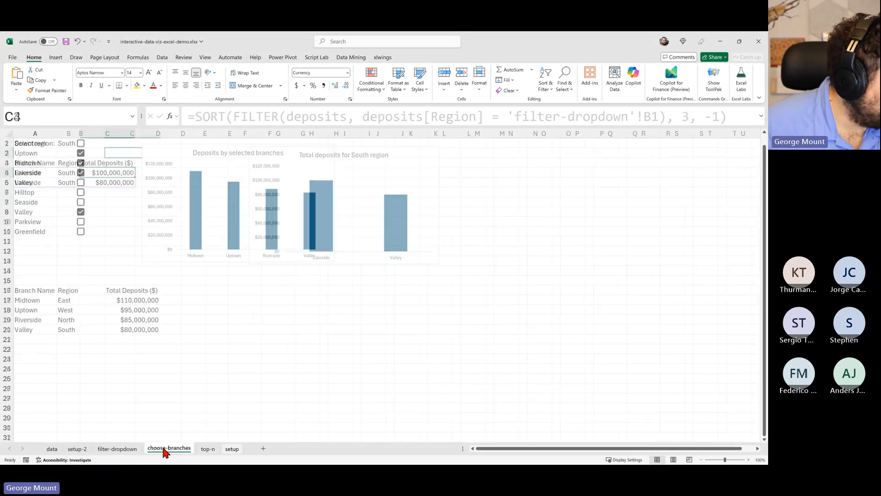
pyautogui.click(49, 452)
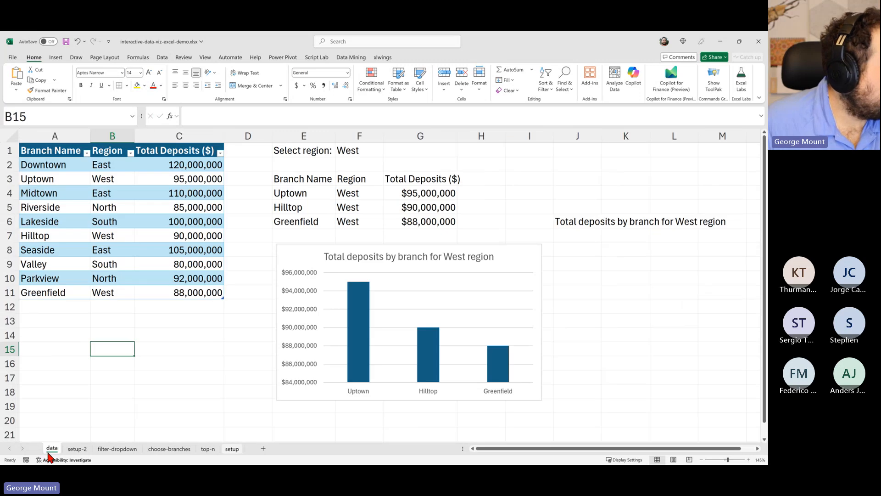
pyautogui.scroll(-2, 161, 297)
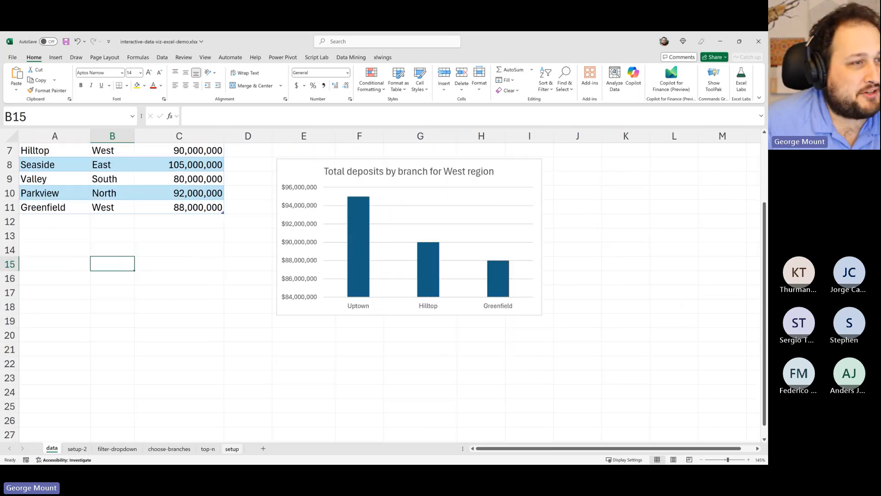
pyautogui.click(359, 377)
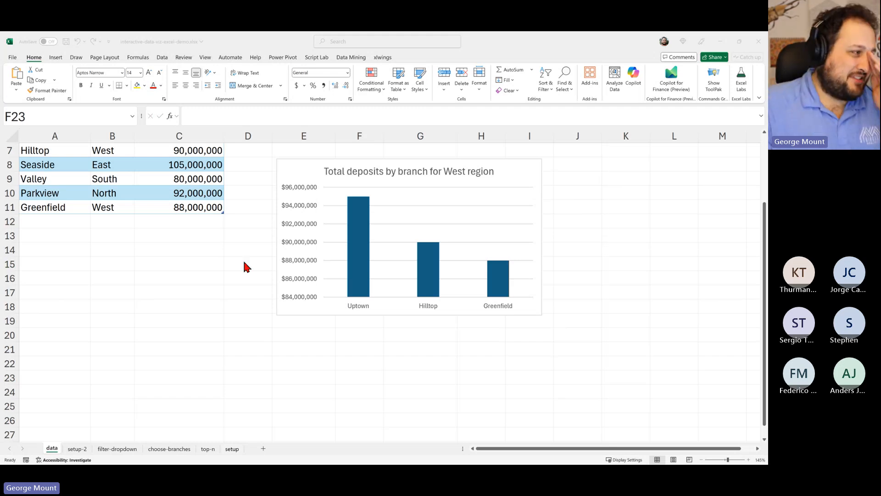
pyautogui.click(41, 347)
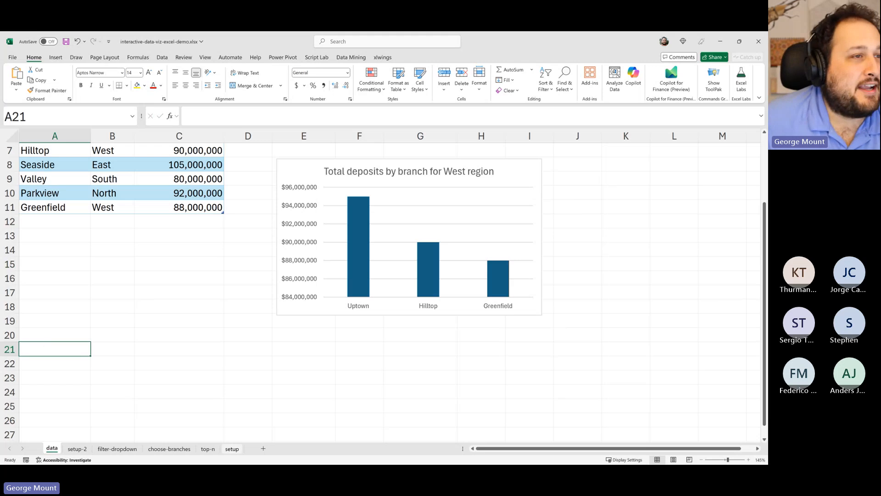
pyautogui.scroll(2, 79, 244)
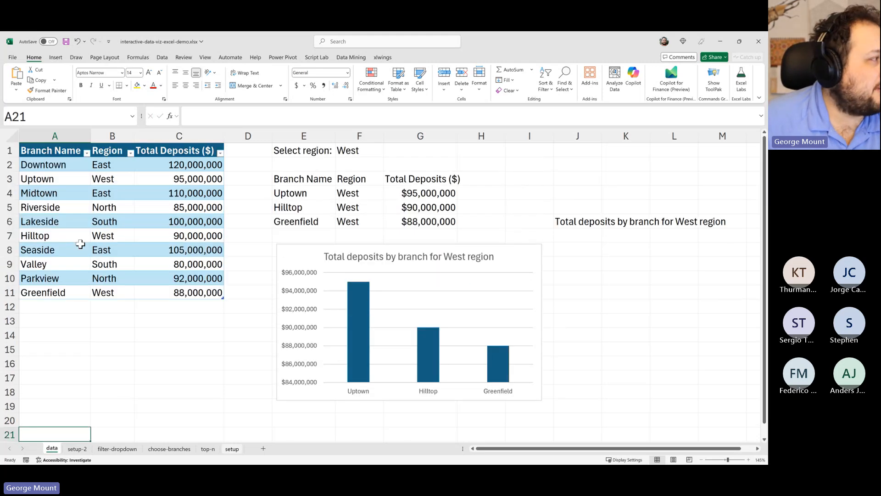
pyautogui.scroll(-4, 81, 246)
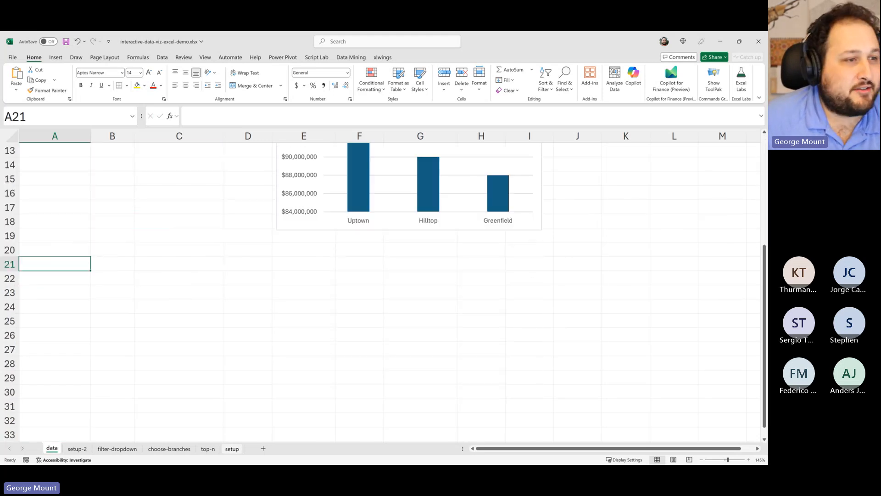
pyautogui.scroll(4, 149, 229)
pyautogui.moveTo(51, 165); pyautogui.dragTo(27, 292)
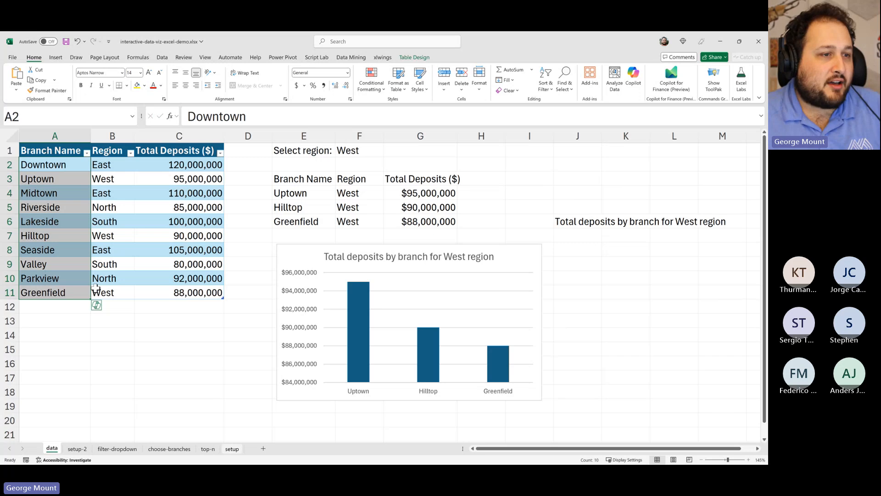
pyautogui.scroll(-4, 106, 289)
pyautogui.scroll(4, 106, 290)
pyautogui.scroll(-3, 106, 292)
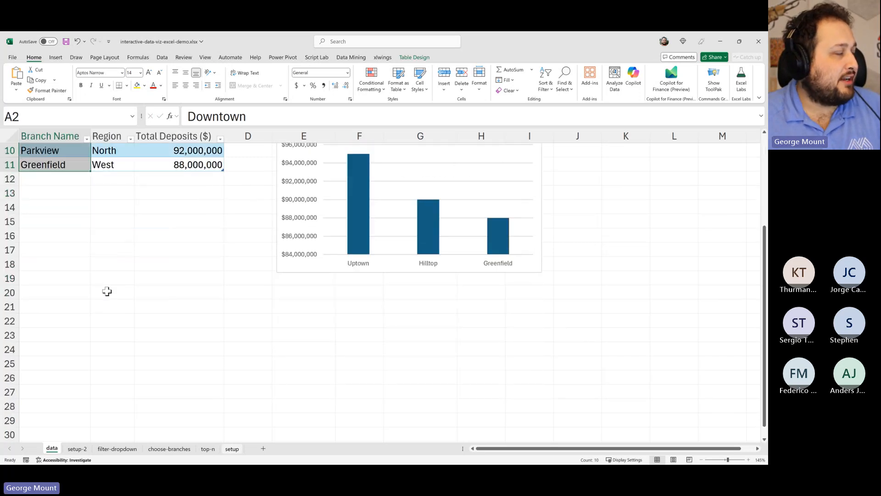
pyautogui.click(45, 345)
pyautogui.click(53, 338)
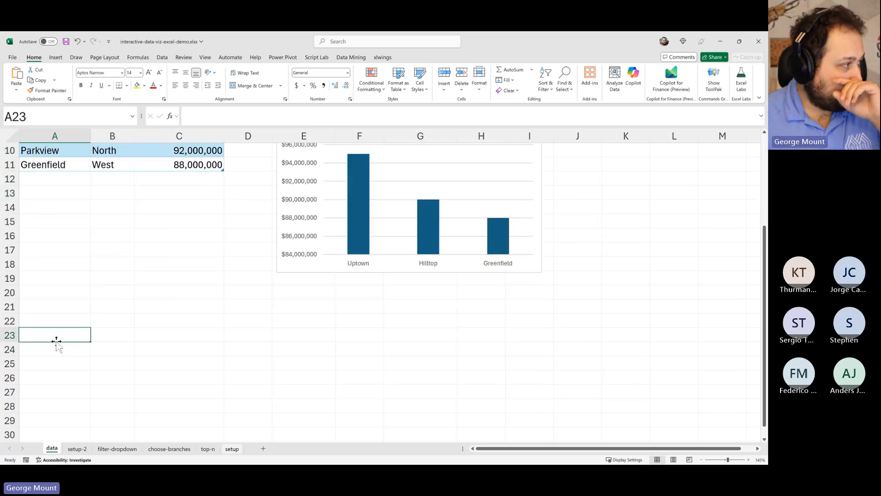
pyautogui.scroll(3, 56, 342)
pyautogui.moveTo(52, 167); pyautogui.dragTo(54, 290)
pyautogui.scroll(-5, 51, 292)
pyautogui.click(53, 307)
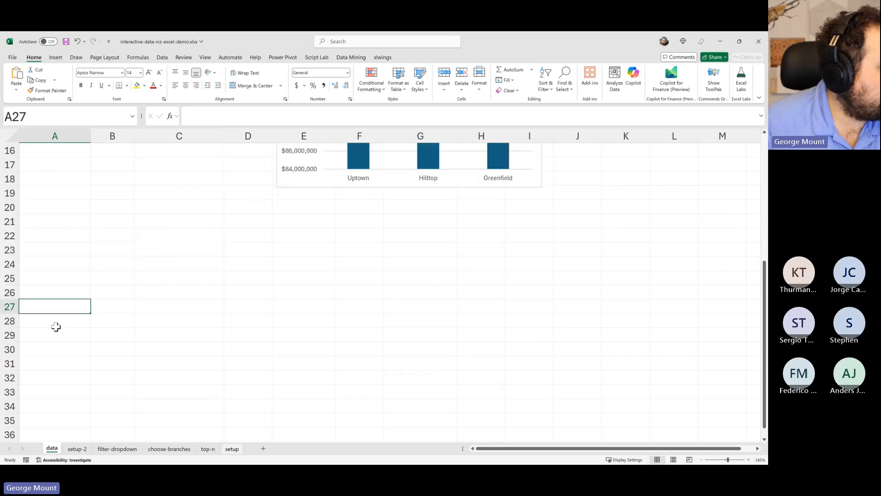
# Enter a formula in A28 that returns the whole branch name column, =deposits[Branch Name]
pyautogui.click(55, 326)
pyautogui.write('=')
pyautogui.scroll(1, 60, 322)
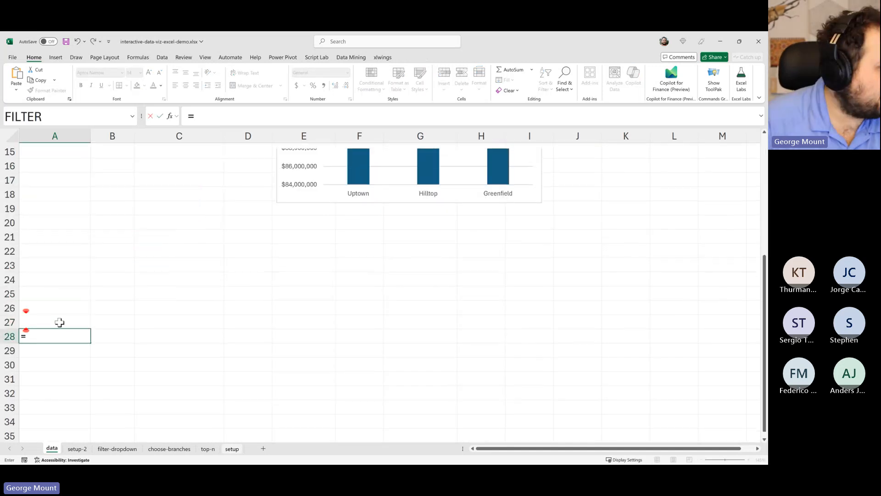
pyautogui.scroll(5, 60, 323)
pyautogui.moveTo(57, 292); pyautogui.dragTo(63, 164)
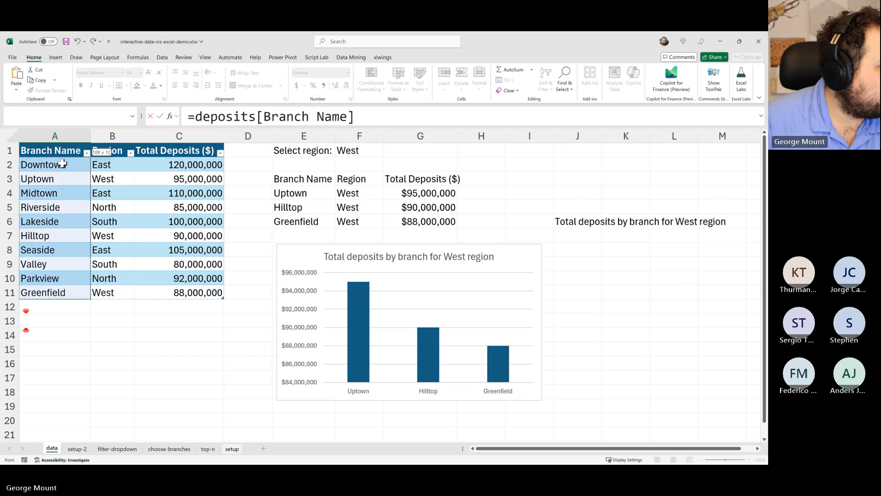
pyautogui.press('Return')
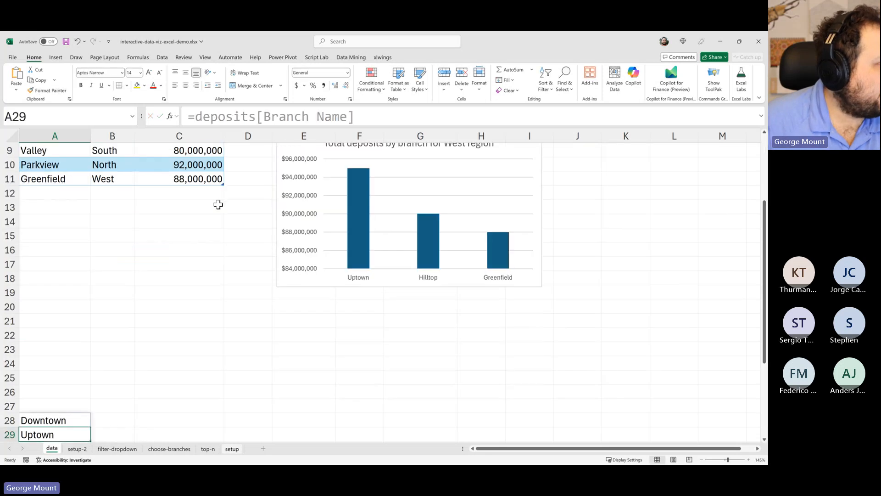
# Try inserting a blank column between Branch Name and Region in the deposits table, and undo the insertion
pyautogui.scroll(3, 218, 204)
pyautogui.moveTo(59, 165); pyautogui.dragTo(183, 250)
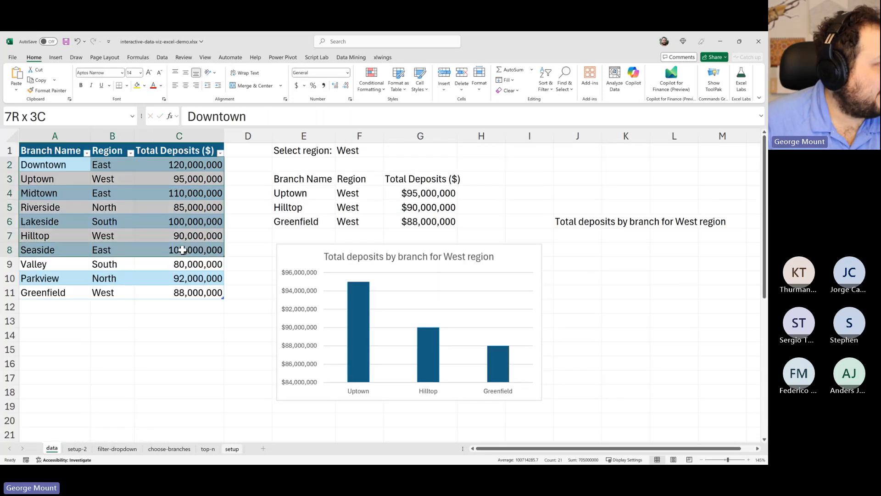
pyautogui.click(184, 264)
pyautogui.click(112, 136)
pyautogui.rightClick(107, 137)
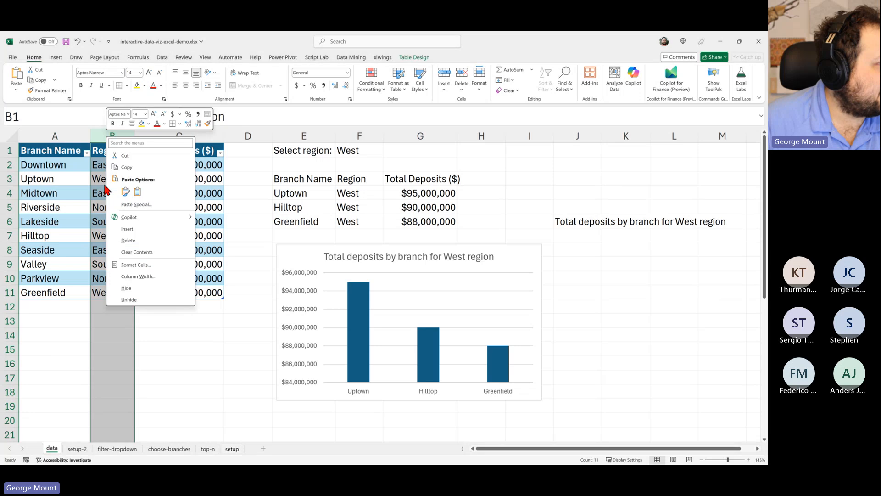
pyautogui.click(127, 228)
pyautogui.click(126, 221)
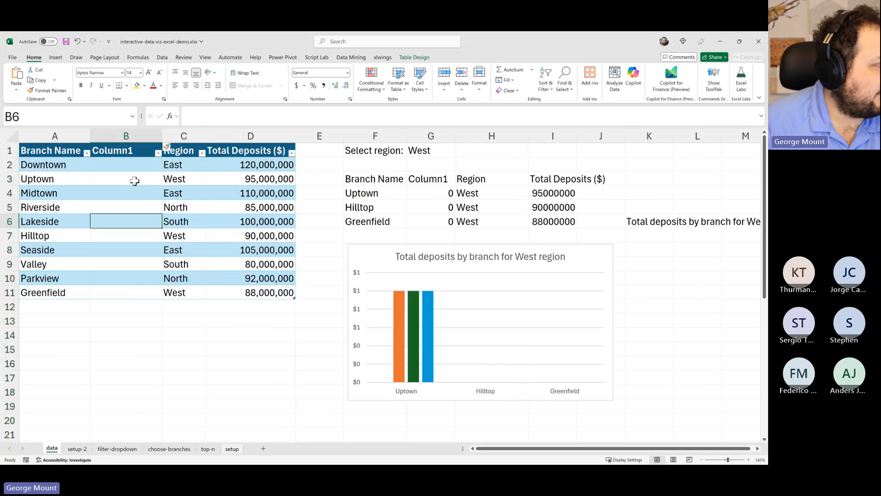
pyautogui.hotkey('ctrl', 'z')
# Examine the structured-reference formula in A28 and compare it with the source table and the spilled cells below it
pyautogui.scroll(-6, 107, 285)
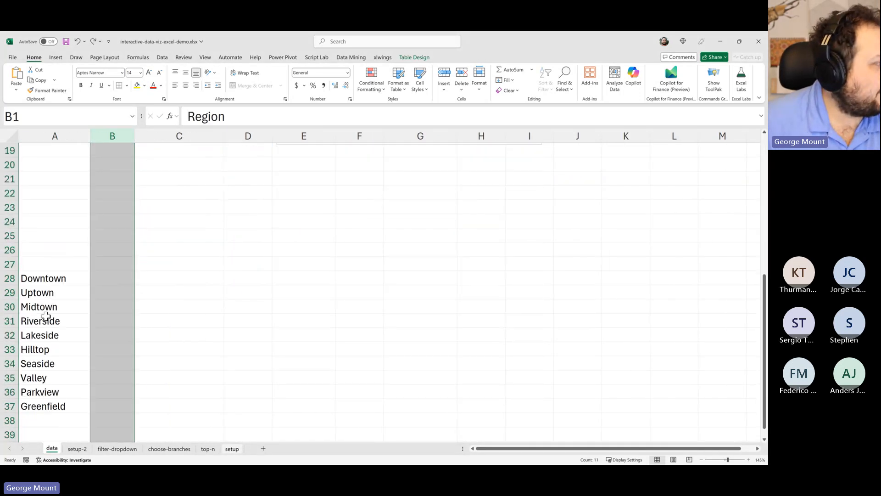
pyautogui.click(37, 275)
pyautogui.scroll(6, 91, 169)
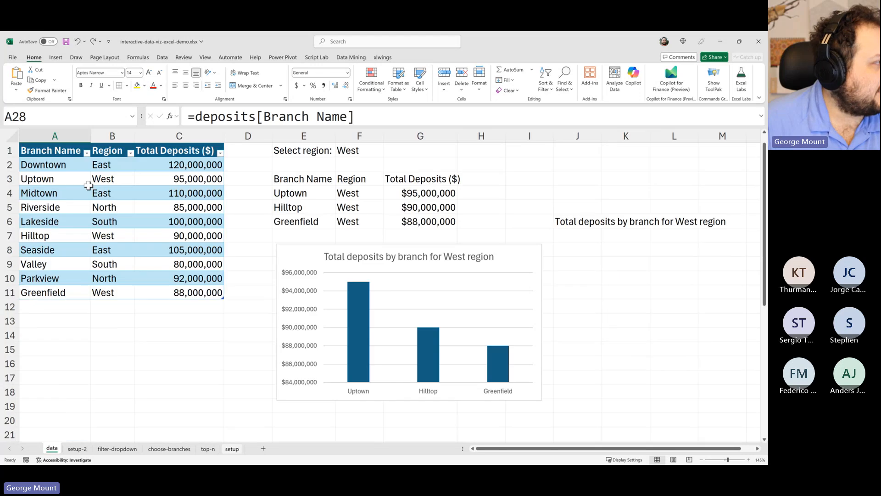
pyautogui.moveTo(361, 118); pyautogui.dragTo(177, 144)
pyautogui.press('Escape')
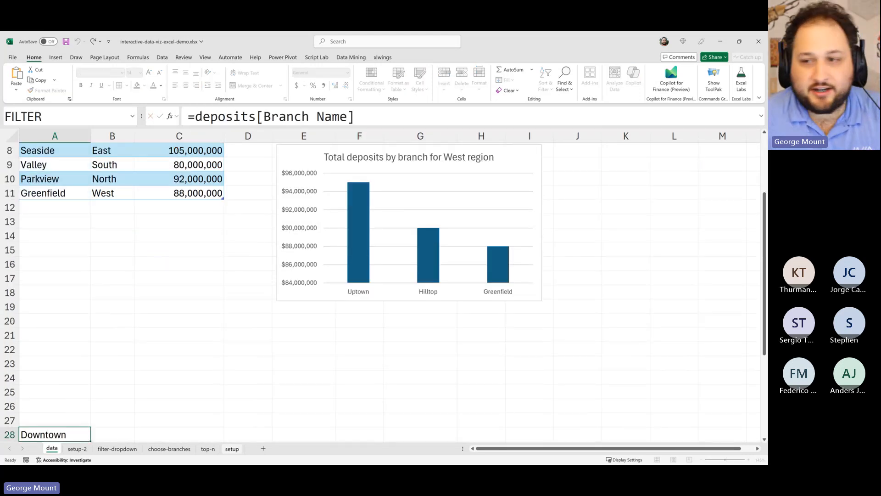
pyautogui.hotkey('alt', 'Tab')
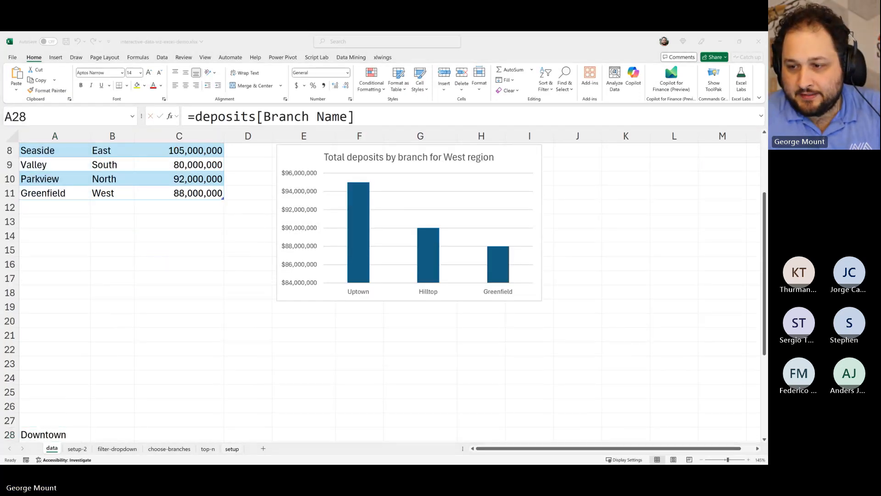
pyautogui.hotkey('alt', 'Tab')
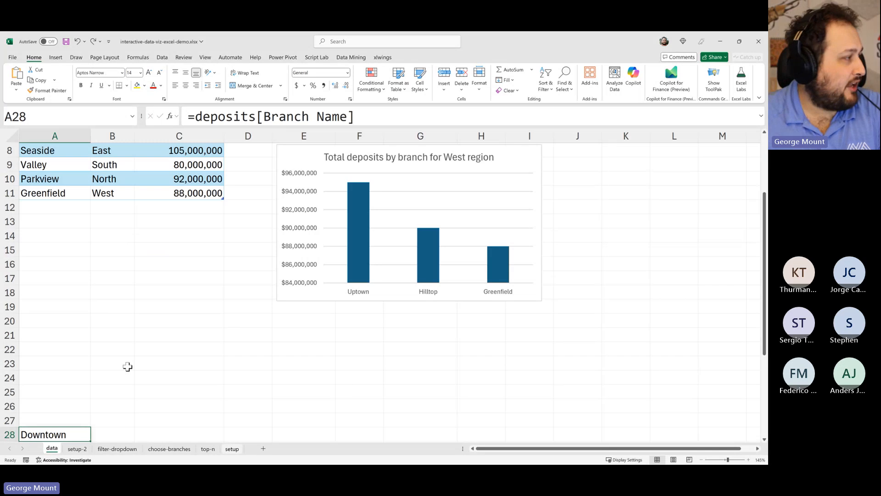
pyautogui.scroll(-4, 126, 366)
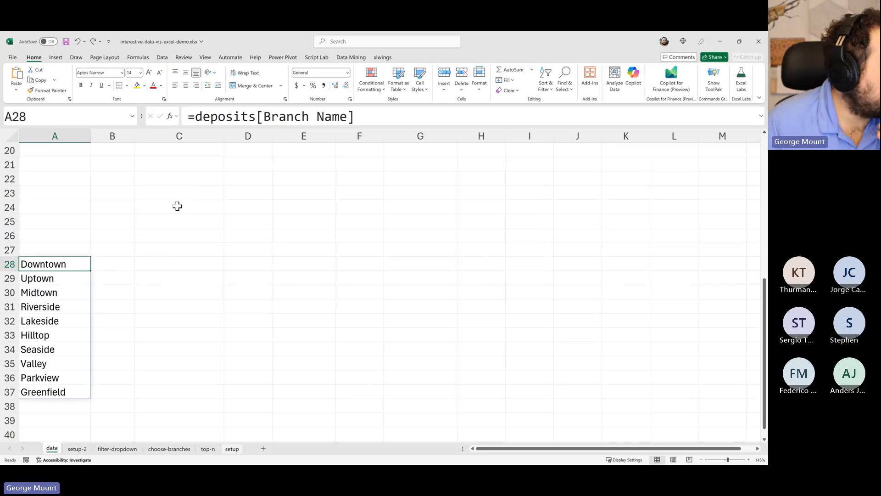
pyautogui.click(48, 278)
pyautogui.click(47, 251)
pyautogui.click(48, 277)
pyautogui.click(50, 263)
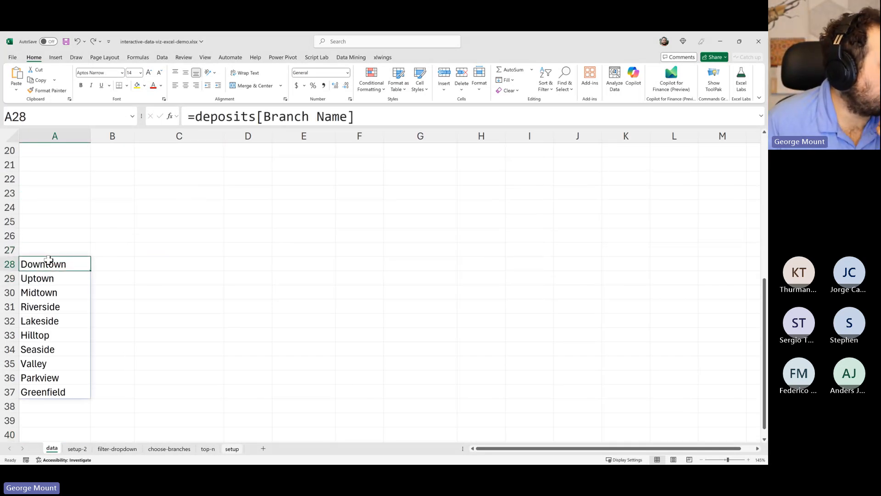
# Overwrite cell A31 inside the spilled branch list with the text zzzzzzz
pyautogui.click(47, 306)
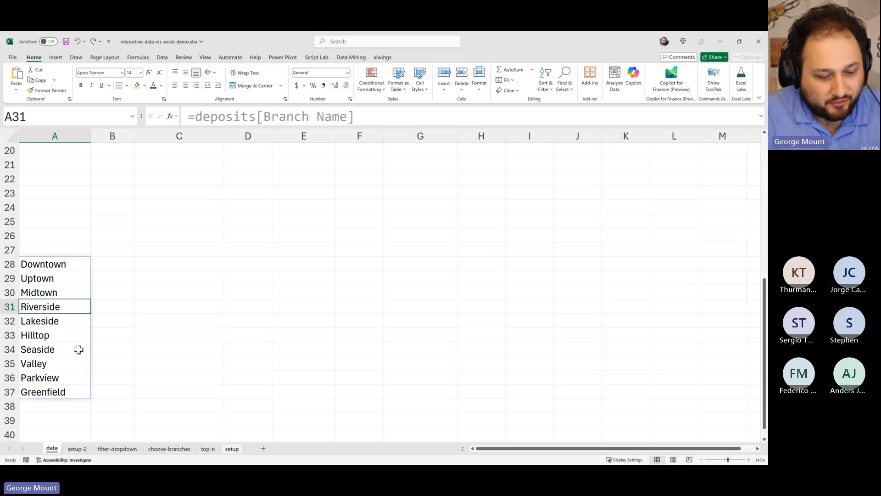
pyautogui.press('BackSpace')
pyautogui.write('zzzzzzz')
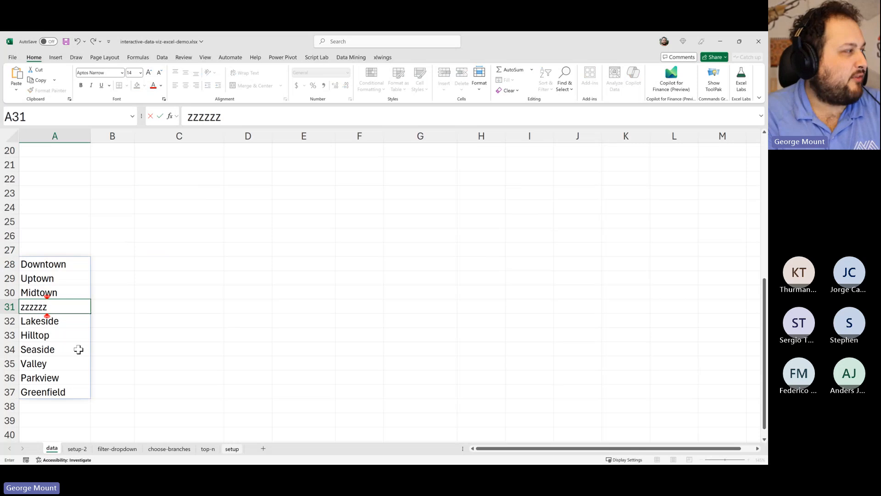
pyautogui.press('Return')
# Inspect the formula cell A28 and the cells around the overwritten A31, down to A32
pyautogui.press('Up')
pyautogui.press('Up')
pyautogui.press('Up')
pyautogui.press('Down')
pyautogui.press('Down')
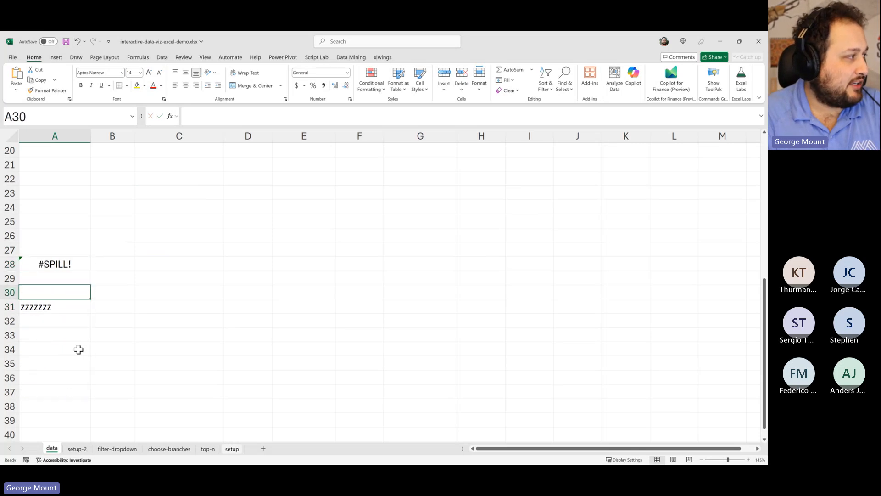
pyautogui.press('Down')
pyautogui.press('Up')
pyautogui.press('Up')
pyautogui.press('Up')
pyautogui.press('Down')
pyautogui.press('Down')
pyautogui.press('Down')
pyautogui.press('Down')
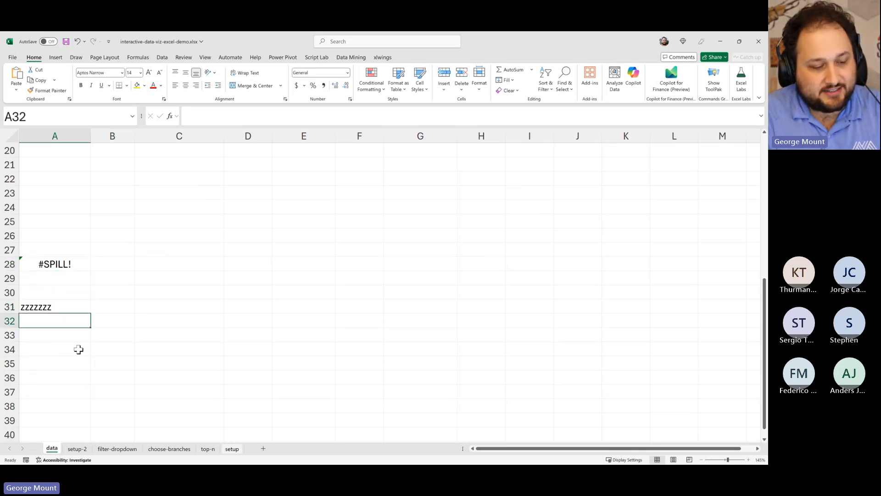
# Clear the zzzzzzz text from cell A31, which blocks the branch name formula in A28 from spilling
pyautogui.press('Up')
pyautogui.press('Up')
pyautogui.press('Down')
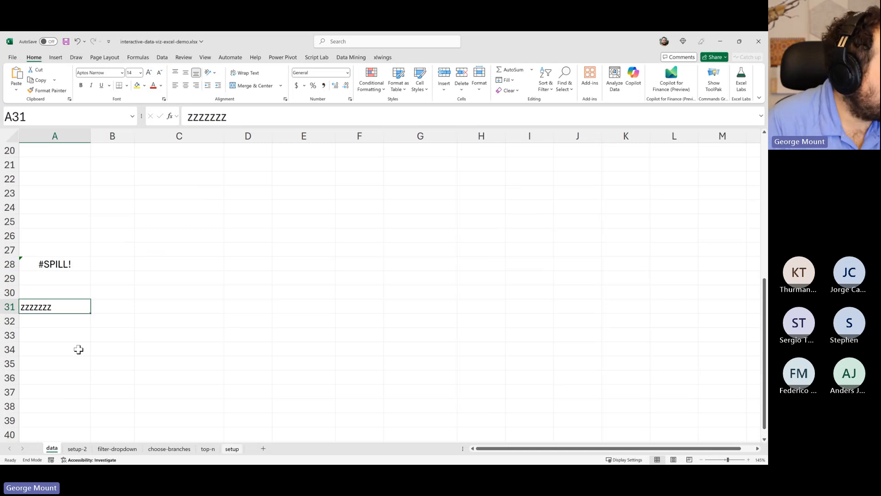
pyautogui.press('Delete')
# Inspect the spilled branch list in A28:A37 and the cells beside it in column B
pyautogui.press('Up')
pyautogui.press('Up')
pyautogui.press('Down')
pyautogui.press('Down')
pyautogui.press('Down')
pyautogui.press('Down')
pyautogui.press('Down')
pyautogui.press('Down')
pyautogui.press('Down')
pyautogui.press('Down')
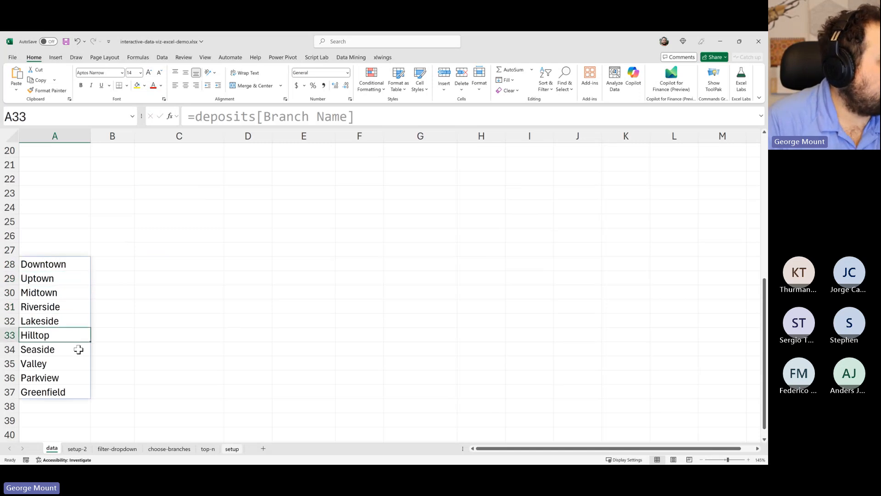
pyautogui.press('Up')
pyautogui.press('Up')
pyautogui.press('Up')
pyautogui.press('Up')
pyautogui.press('Up')
pyautogui.press('Up')
pyautogui.press('Up')
pyautogui.press('Up')
pyautogui.press('Up')
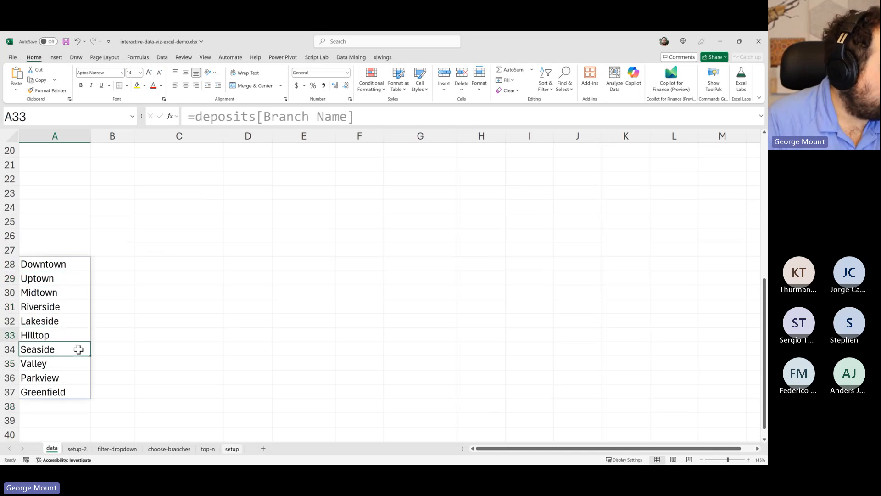
pyautogui.press('Right')
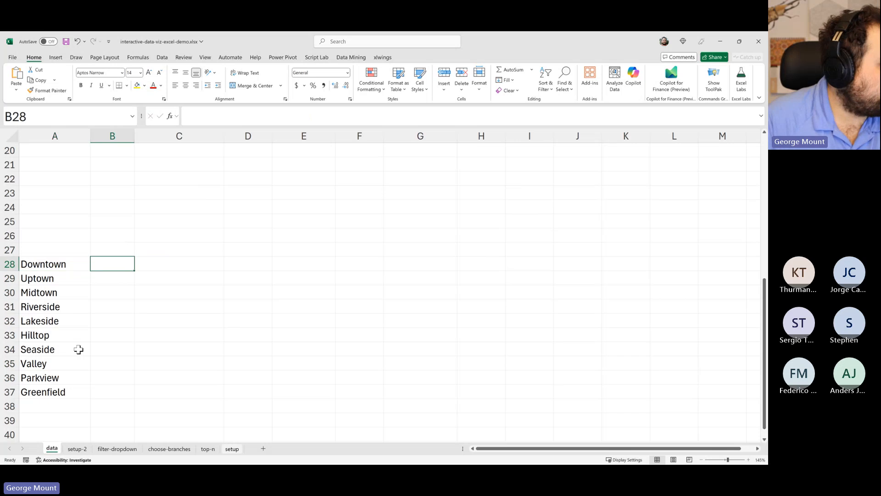
pyautogui.moveTo(117, 389); pyautogui.dragTo(104, 262)
# Add a test row with "Nbew branch" in A12 under the deposits table and check the spilled branch list
pyautogui.scroll(7, 104, 265)
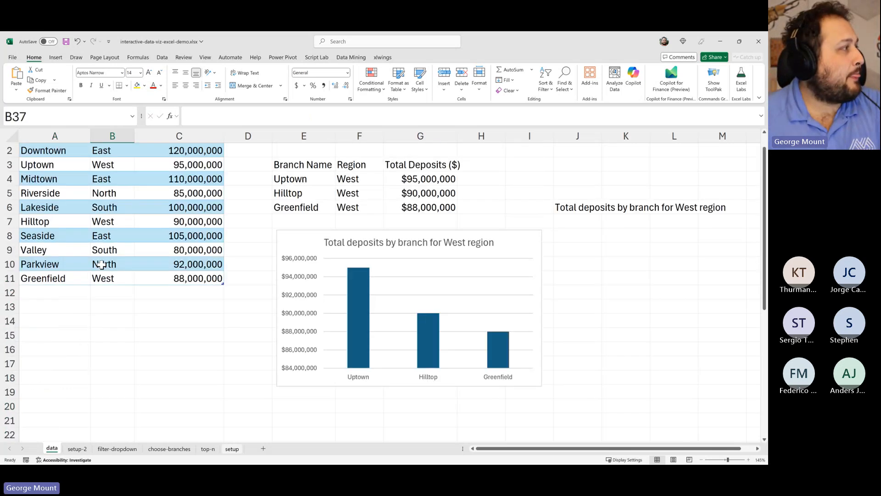
pyautogui.click(42, 306)
pyautogui.write('Nbew bra')
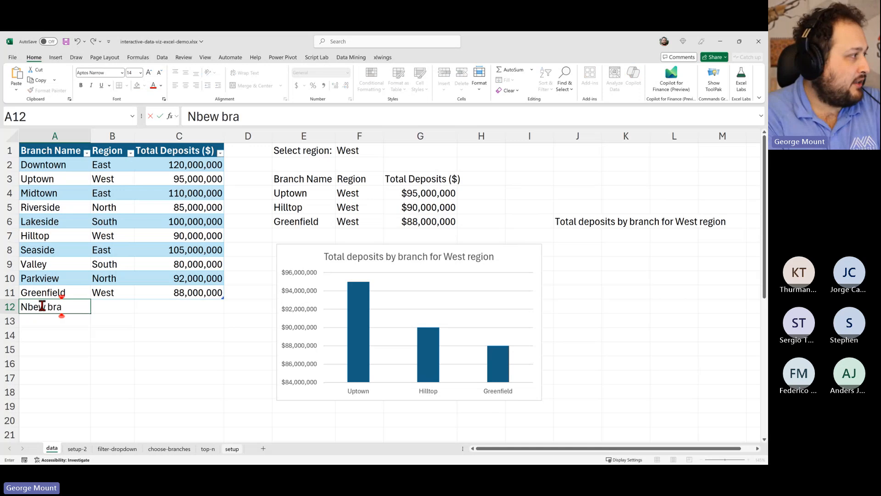
pyautogui.write('nch')
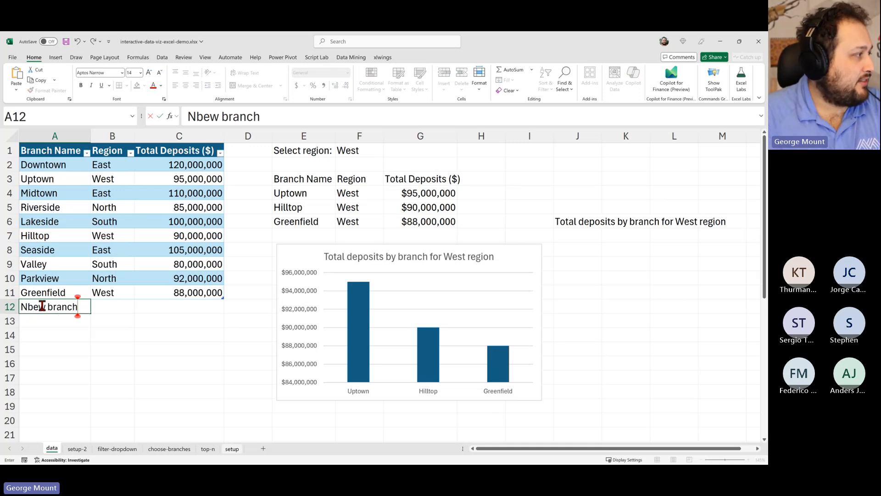
pyautogui.press('Return')
pyautogui.scroll(-9, 122, 283)
pyautogui.scroll(1, 91, 240)
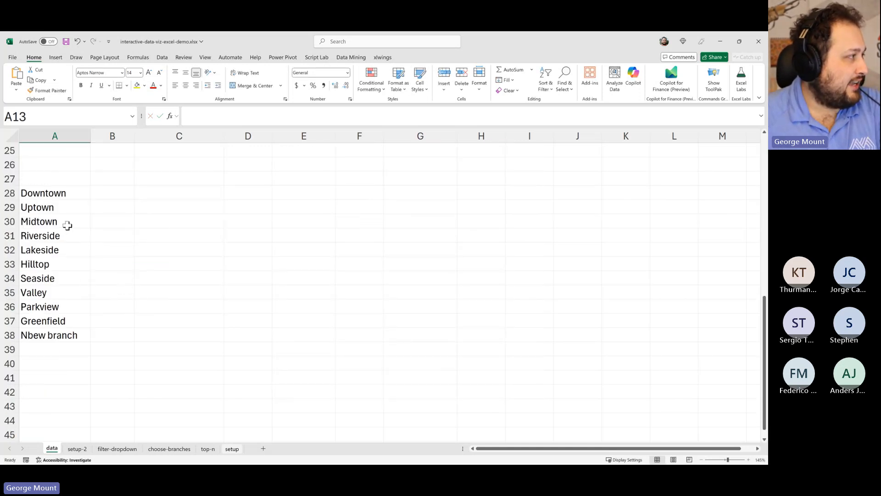
# Undo the test branch entry in A12 and the table expansion it caused
pyautogui.moveTo(55, 192); pyautogui.dragTo(103, 262)
pyautogui.click(100, 337)
pyautogui.hotkey('ctrl', 'z')
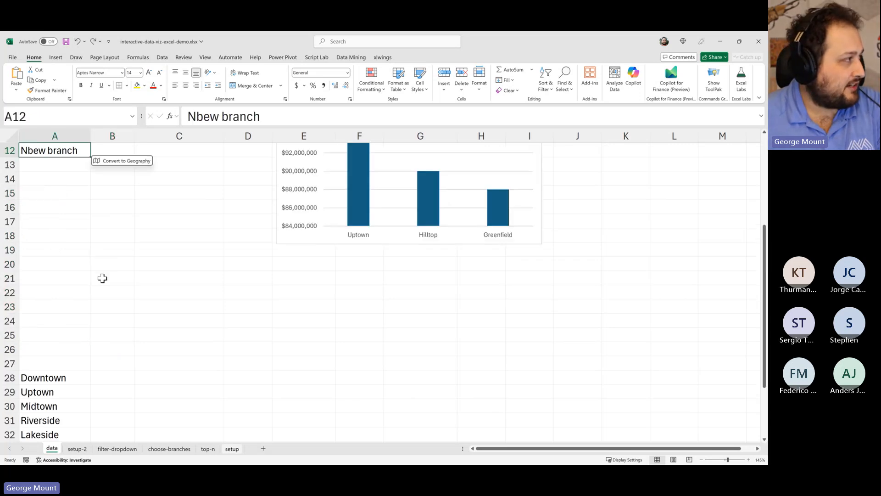
pyautogui.scroll(2, 102, 278)
pyautogui.hotkey('ctrl', 'z')
# Insert checkboxes in B28:B37 beside the spilled branch names
pyautogui.scroll(-6, 102, 279)
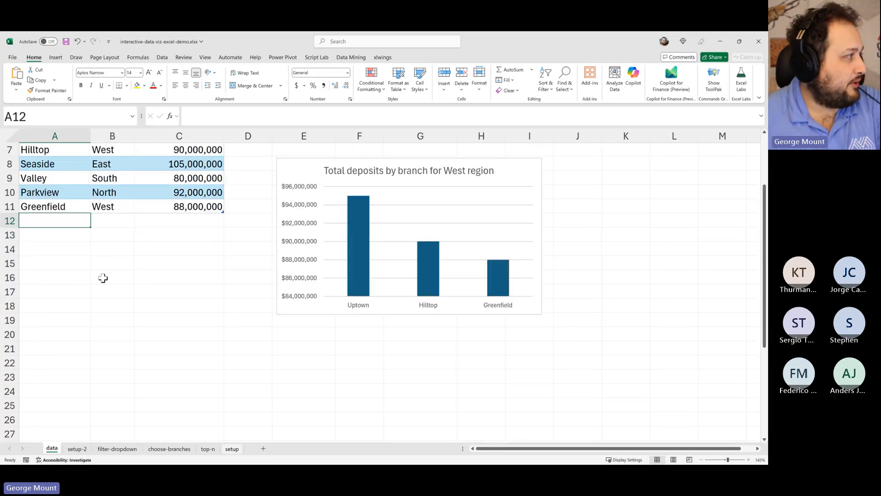
pyautogui.moveTo(100, 207); pyautogui.dragTo(106, 331)
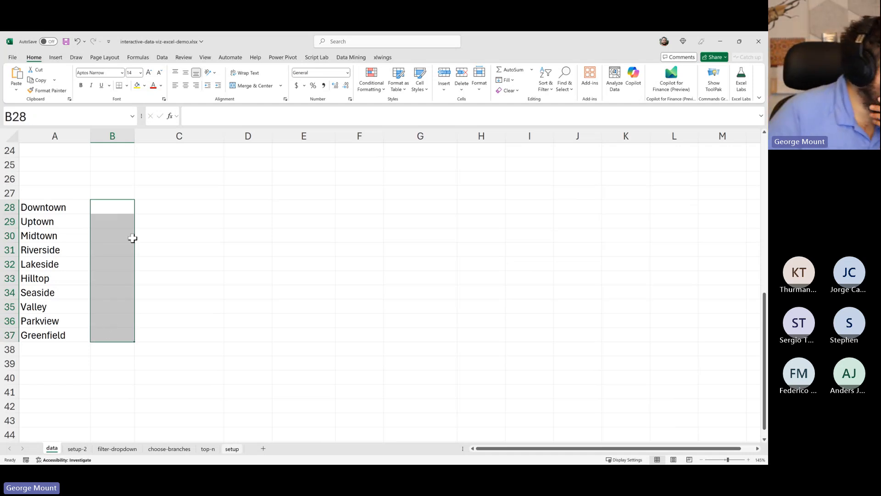
pyautogui.moveTo(119, 209); pyautogui.dragTo(122, 335)
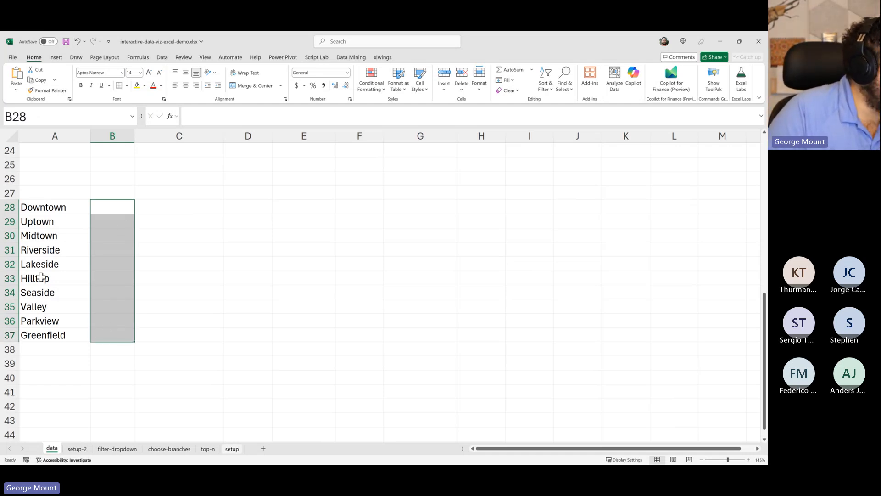
pyautogui.click(55, 57)
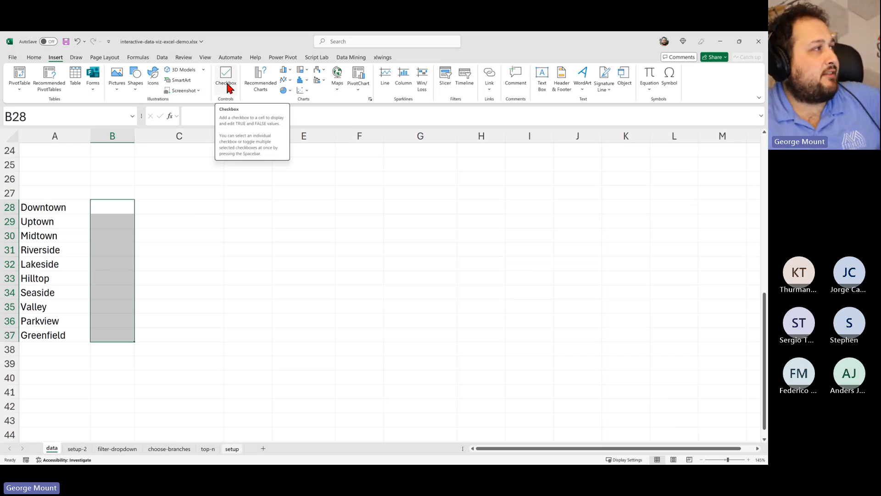
pyautogui.click(229, 84)
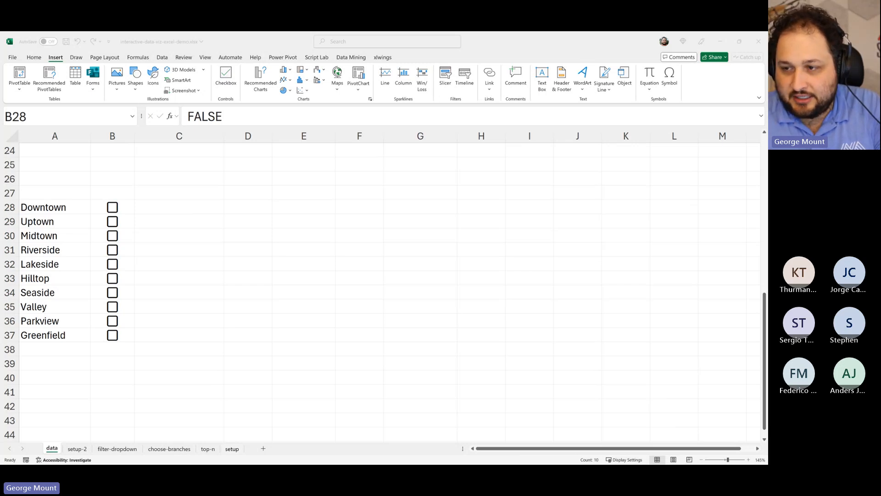
# Try toggling the checkboxes for Midtown, Riverside, Lakeside, Hilltop and Seaside to test their TRUE and FALSE values
pyautogui.click(183, 217)
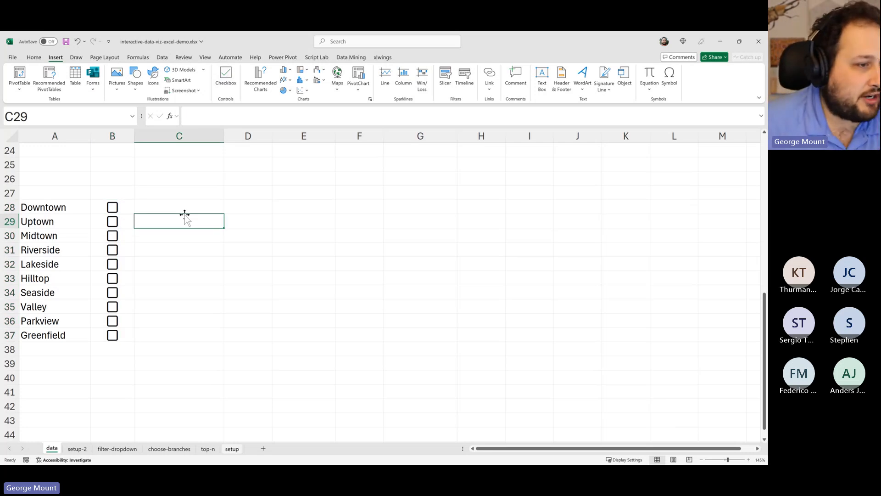
pyautogui.click(190, 207)
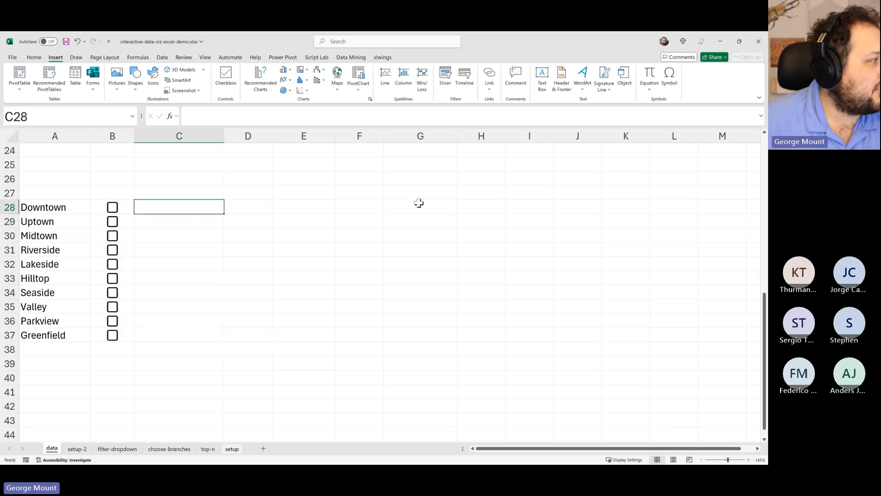
pyautogui.click(187, 250)
pyautogui.click(113, 235)
pyautogui.click(113, 236)
pyautogui.click(110, 251)
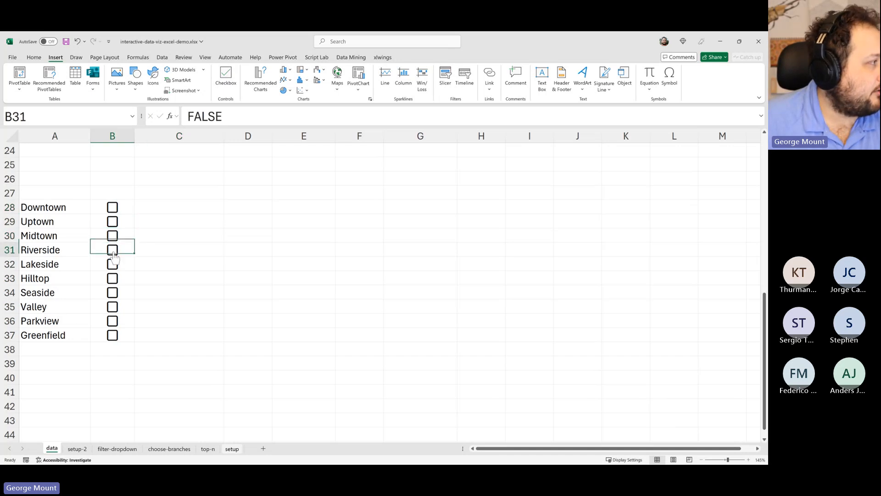
pyautogui.click(112, 264)
pyautogui.click(111, 278)
pyautogui.click(112, 264)
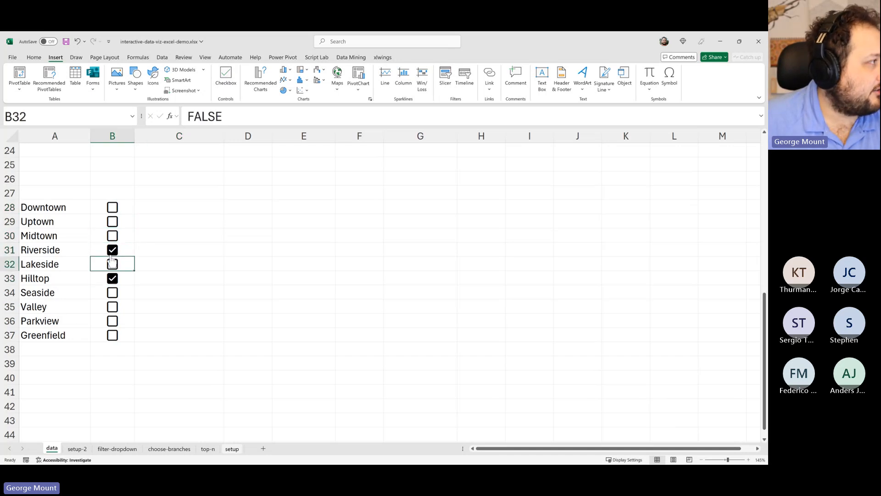
pyautogui.click(112, 250)
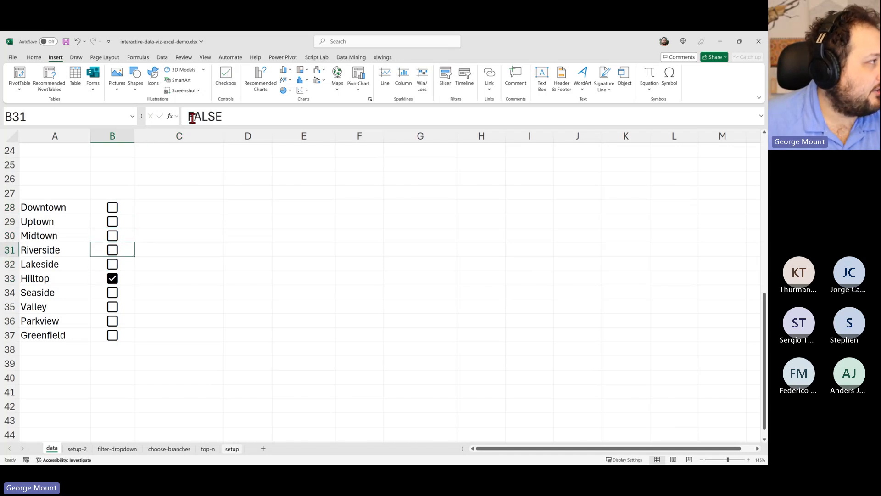
pyautogui.click(111, 264)
pyautogui.click(112, 250)
pyautogui.click(112, 279)
pyautogui.click(112, 293)
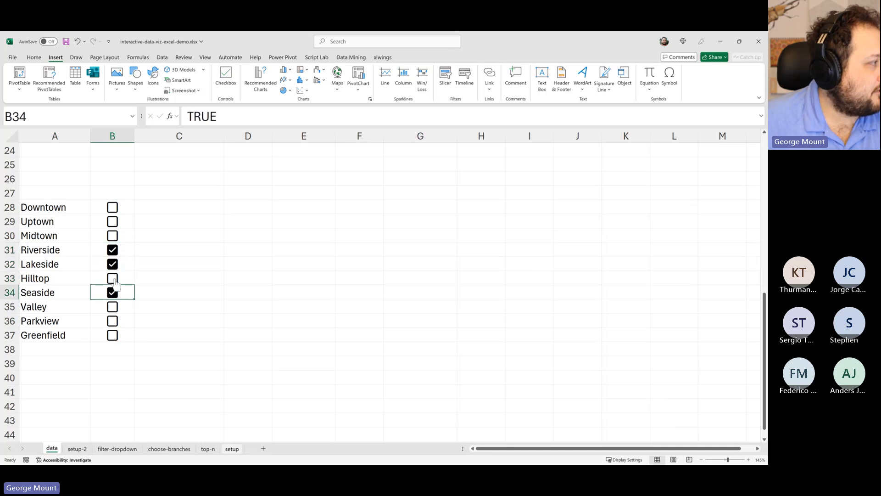
pyautogui.click(112, 279)
# Tick the Valley and Midtown checkboxes, and clear those for Seaside, Hilltop, Lakeside and Riverside
pyautogui.click(112, 307)
pyautogui.click(113, 292)
pyautogui.click(112, 278)
pyautogui.click(112, 264)
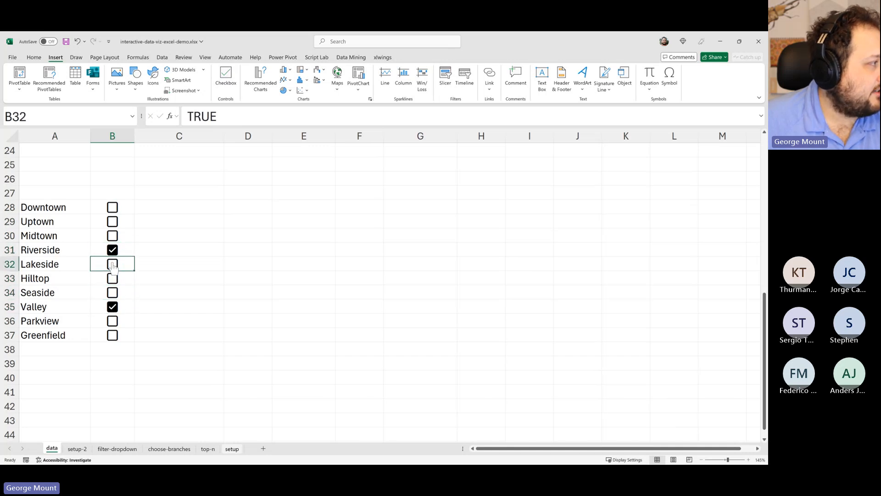
pyautogui.click(112, 250)
pyautogui.click(112, 235)
# Narrow column C beside the branch checkboxes
pyautogui.moveTo(42, 209); pyautogui.dragTo(106, 335)
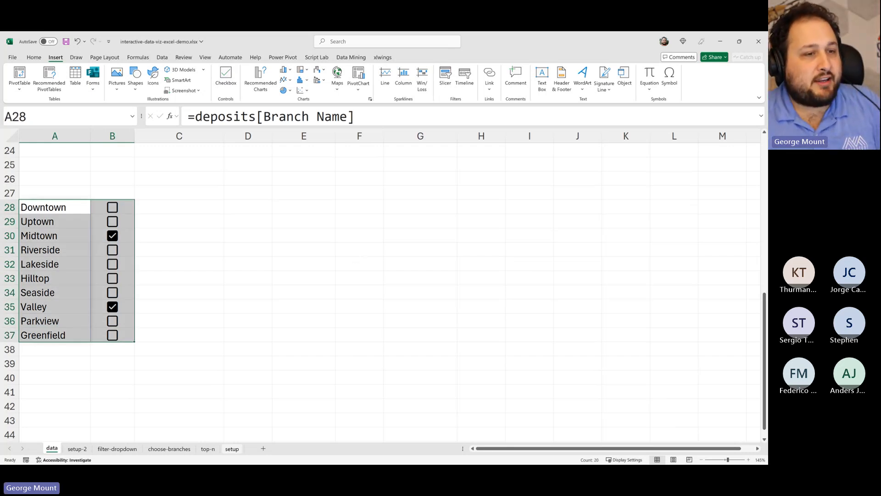
pyautogui.click(416, 294)
pyautogui.click(239, 213)
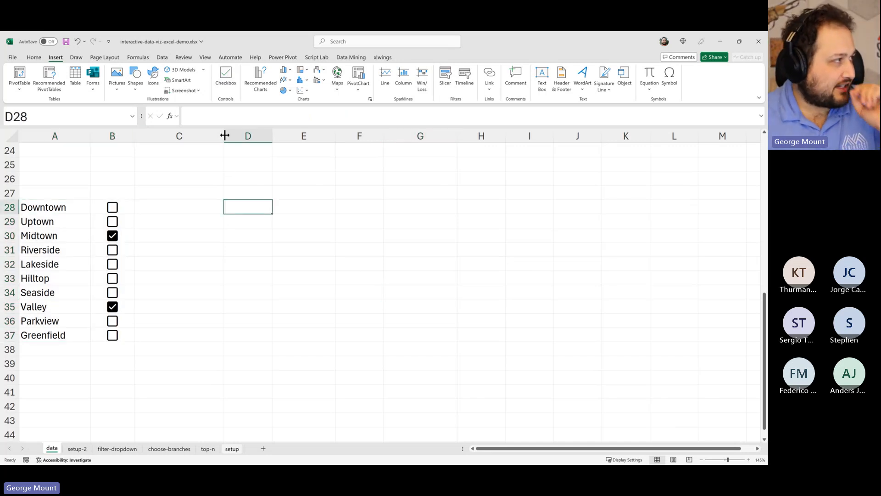
pyautogui.moveTo(224, 135); pyautogui.dragTo(153, 158)
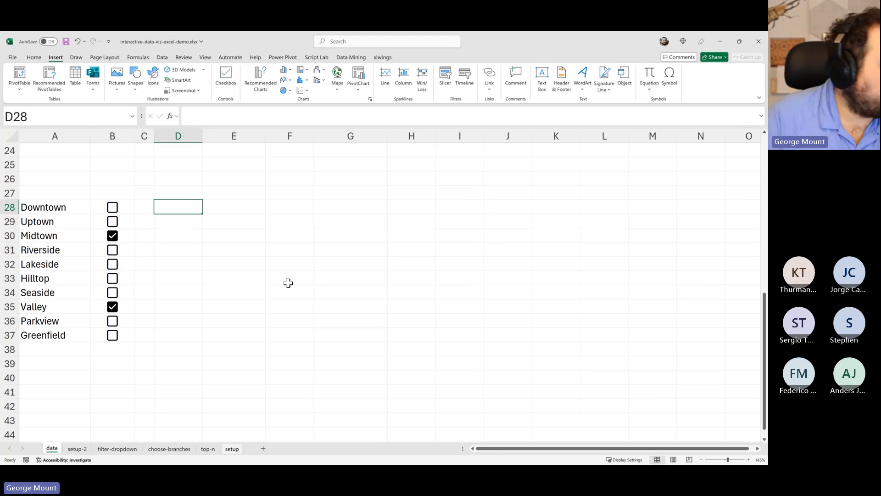
# Widen column C so the Total Deposits values in the deposits table fit again
pyautogui.scroll(8, 67, 210)
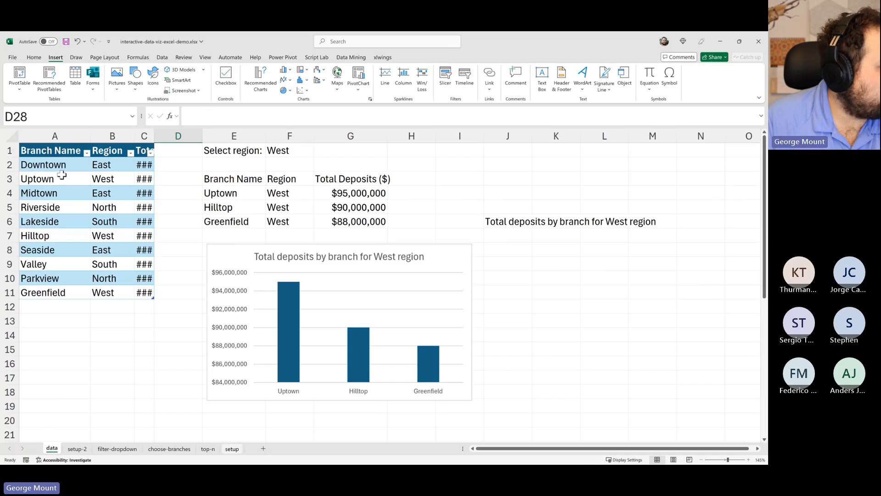
pyautogui.moveTo(59, 166); pyautogui.dragTo(110, 193)
pyautogui.moveTo(153, 136); pyautogui.dragTo(227, 136)
# Test the Lakeside checkbox by ticking and clearing it, and leave the Hilltop checkbox in B33 ticked
pyautogui.scroll(-9, 148, 179)
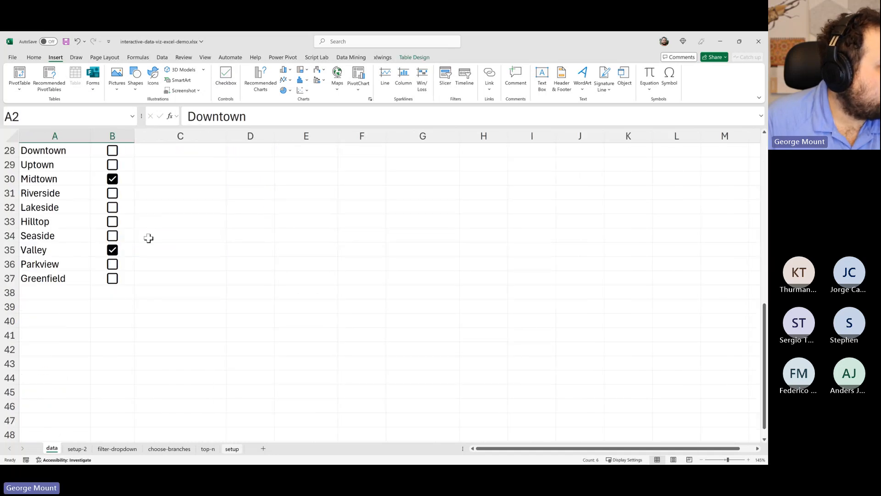
pyautogui.scroll(2, 44, 213)
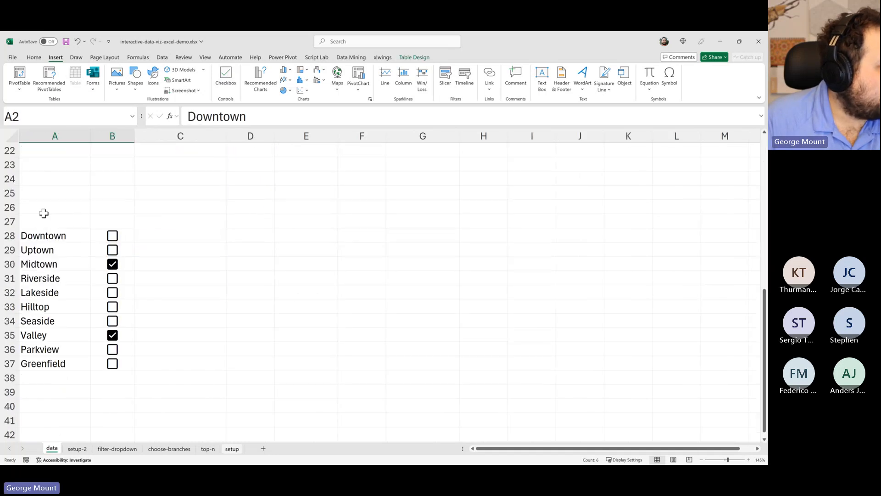
pyautogui.click(112, 292)
pyautogui.click(113, 292)
pyautogui.click(113, 311)
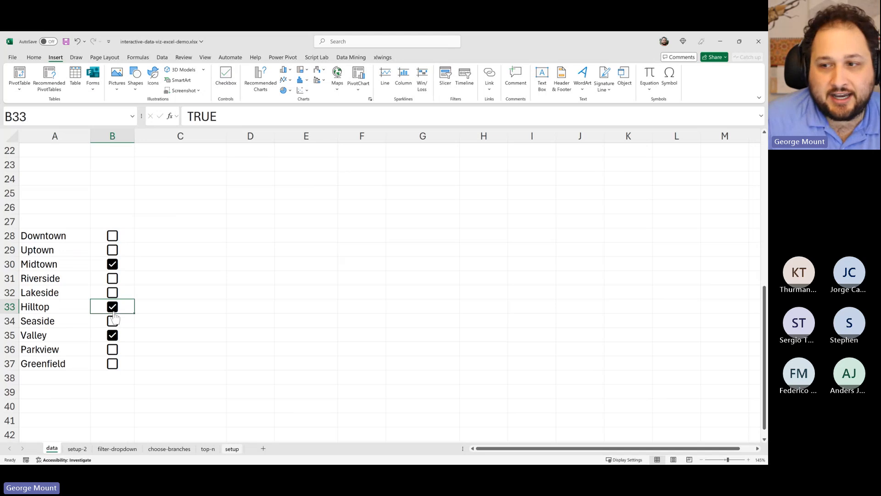
pyautogui.click(113, 312)
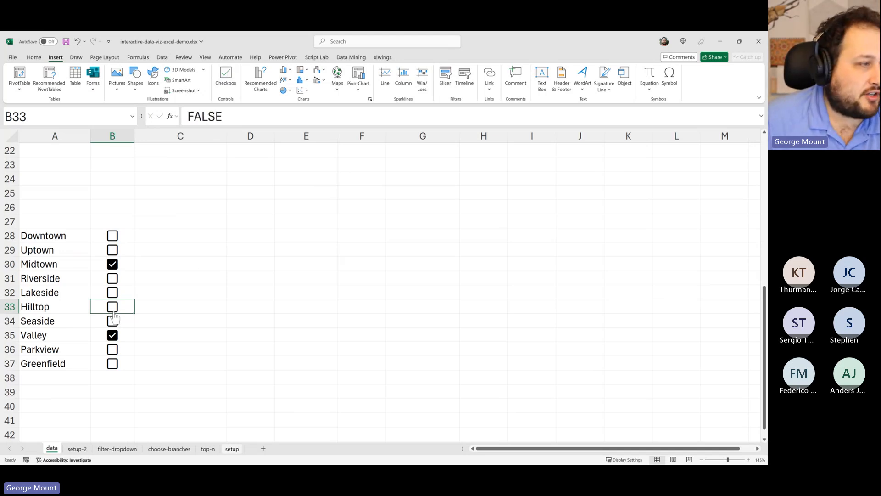
pyautogui.click(114, 312)
pyautogui.click(223, 218)
pyautogui.click(250, 225)
pyautogui.scroll(6, 308, 337)
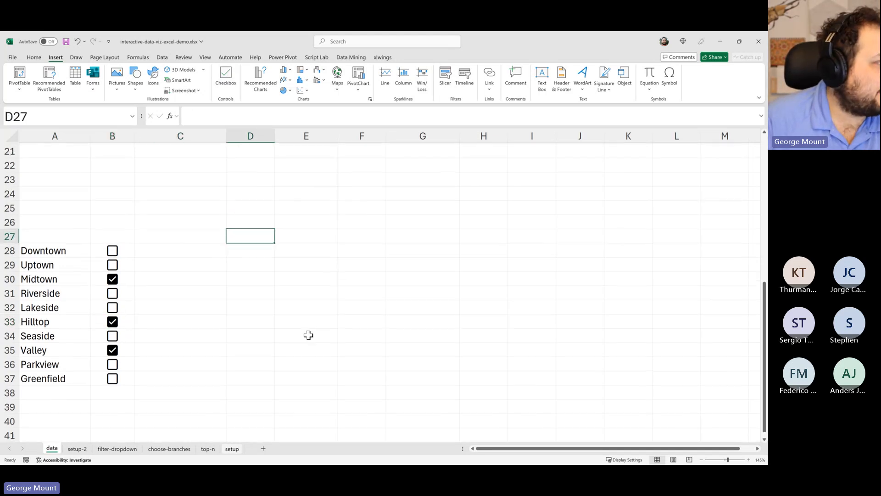
pyautogui.scroll(-6, 308, 337)
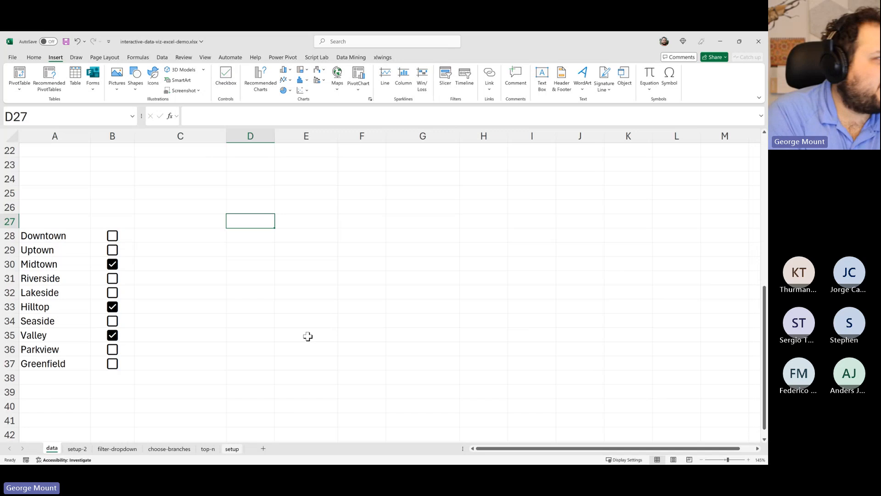
pyautogui.write('=-')
pyautogui.press('Escape')
# Start a FILTER formula in D28 with the whole deposits table as its array
pyautogui.press('Down')
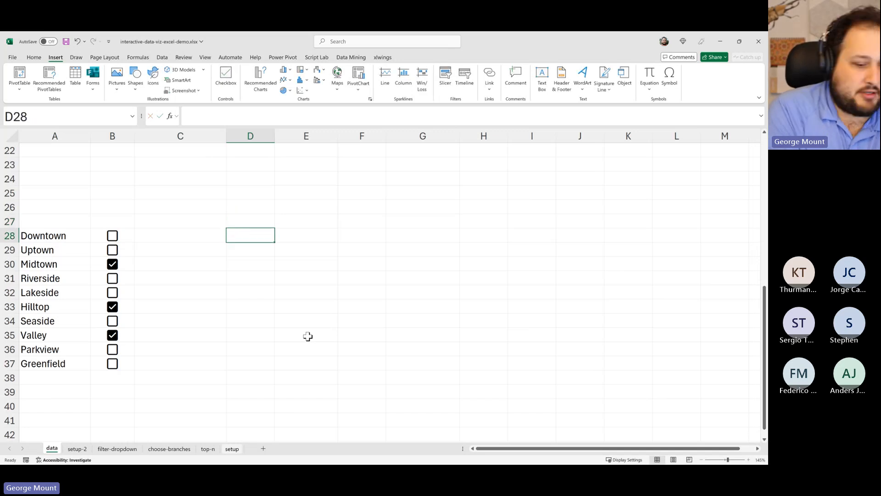
pyautogui.write('=fil')
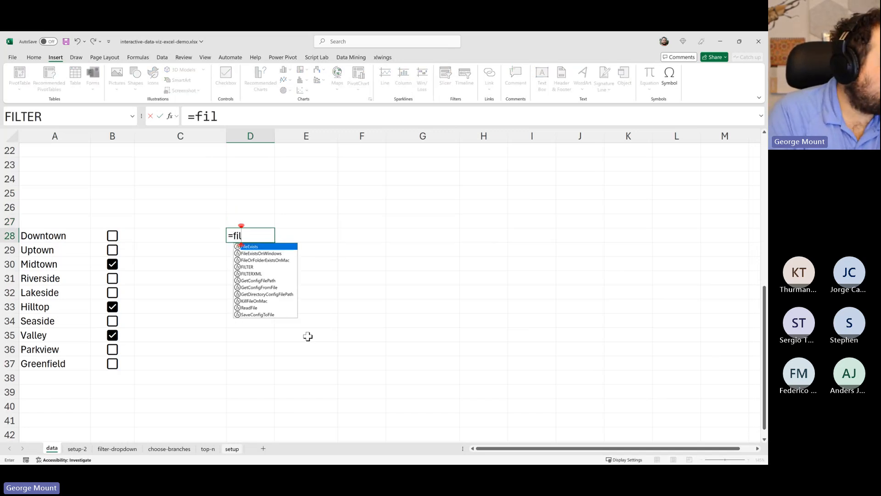
pyautogui.press('Down')
pyautogui.press('Down')
pyautogui.press('Down')
pyautogui.press('Tab')
pyautogui.scroll(7, 308, 337)
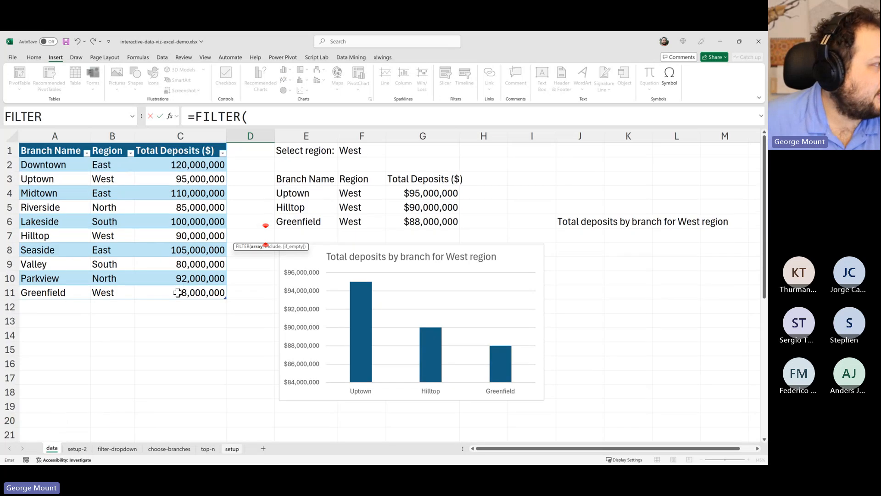
pyautogui.moveTo(202, 292); pyautogui.dragTo(56, 166)
pyautogui.scroll(-6, 285, 331)
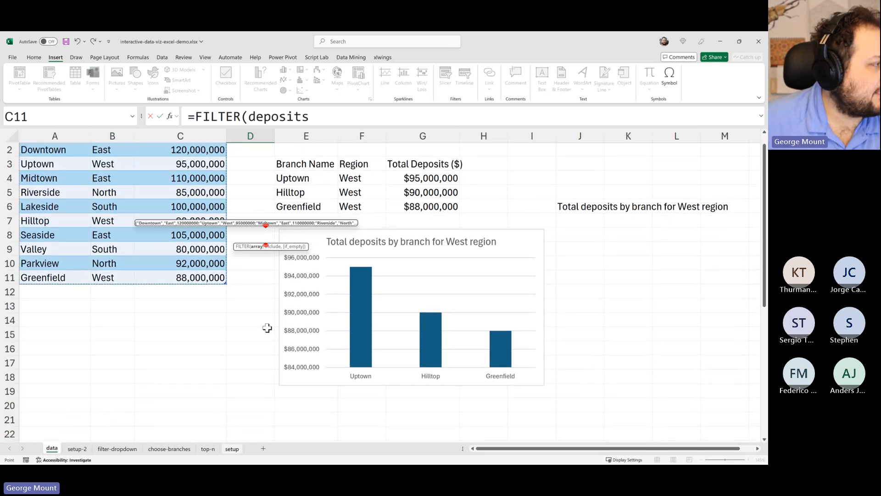
pyautogui.write(',')
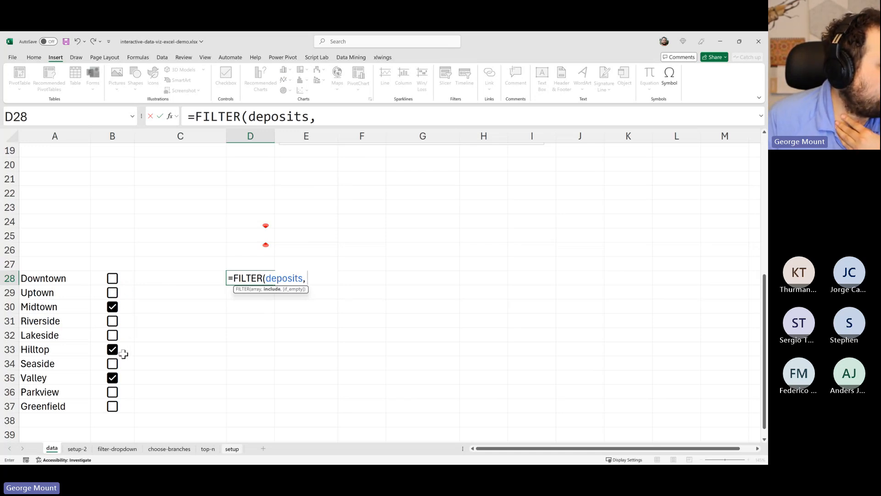
# Add OFFSET(A28#, , 1) as the FILTER formula's include argument, pointing to the checkbox column beside the branch list
pyautogui.click(113, 377)
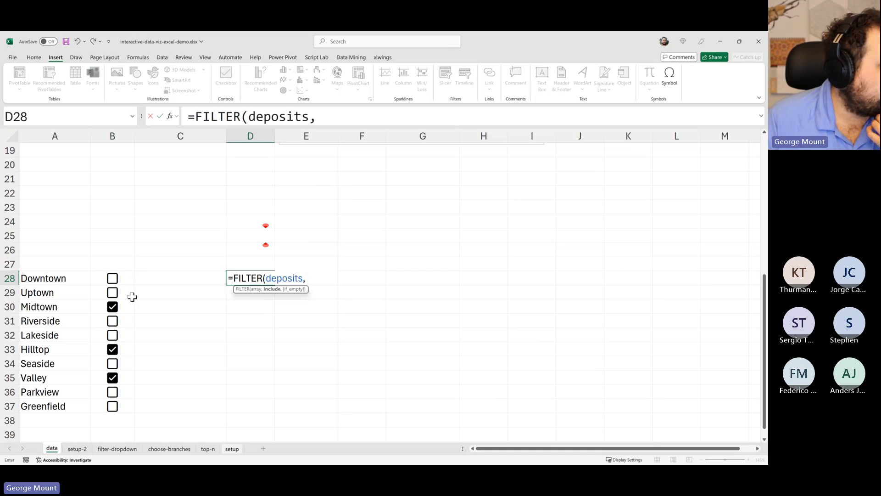
pyautogui.scroll(4, 134, 163)
pyautogui.scroll(2, 62, 179)
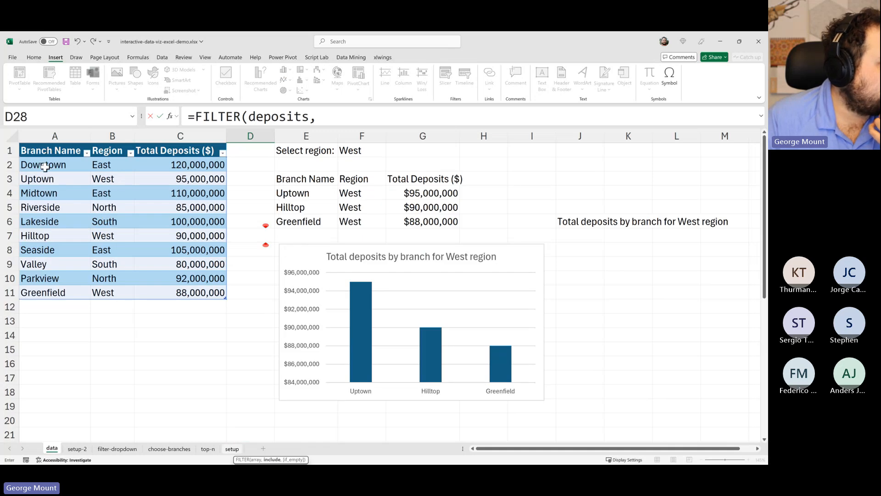
pyautogui.scroll(-6, 45, 165)
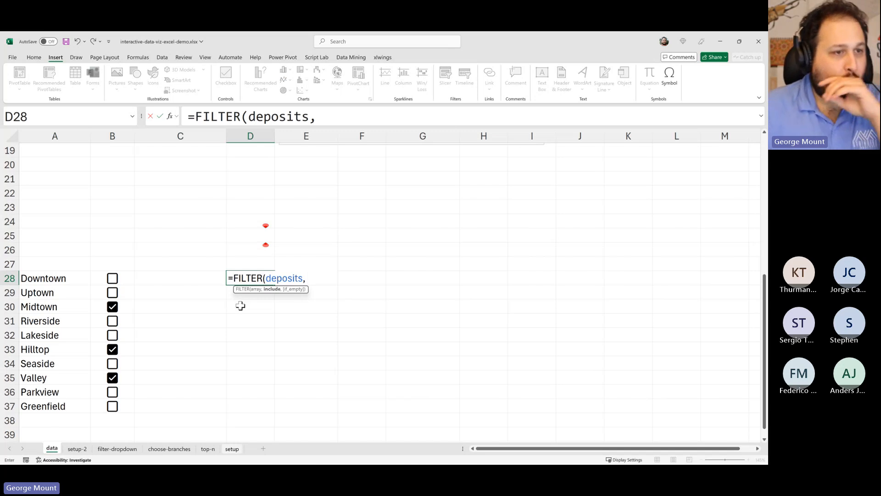
pyautogui.write('off')
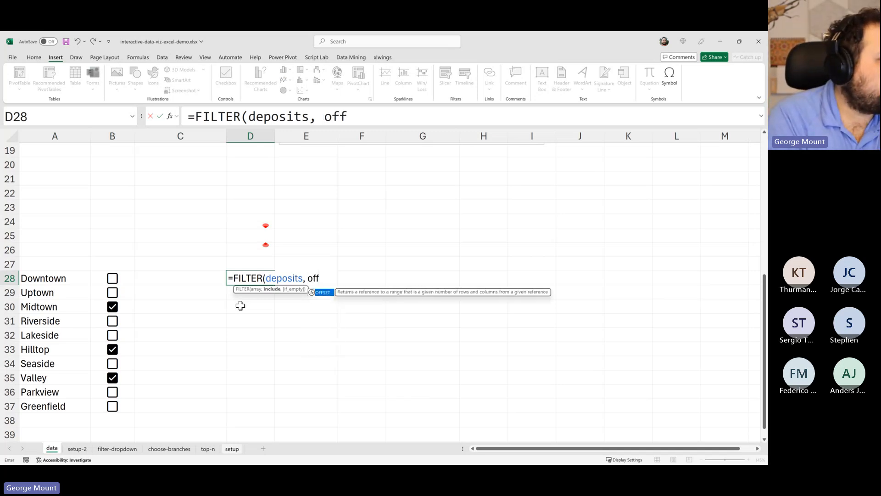
pyautogui.press('Tab')
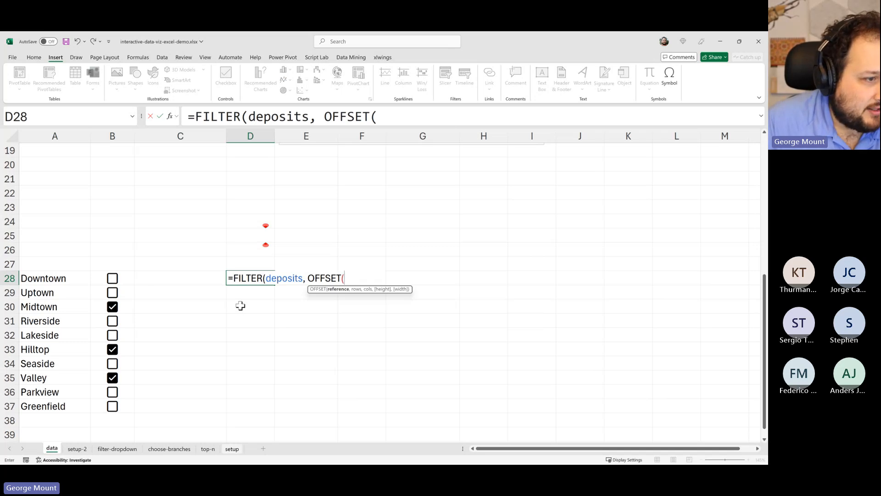
pyautogui.click(43, 278)
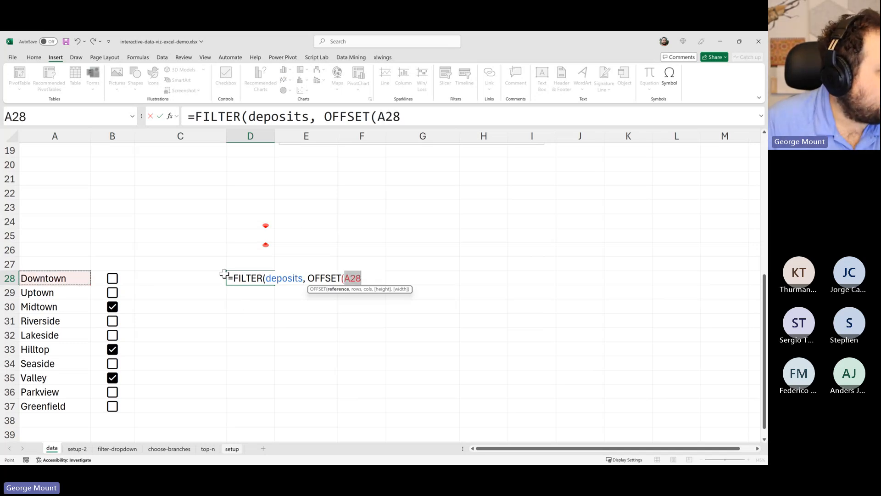
pyautogui.write('#, , 1')
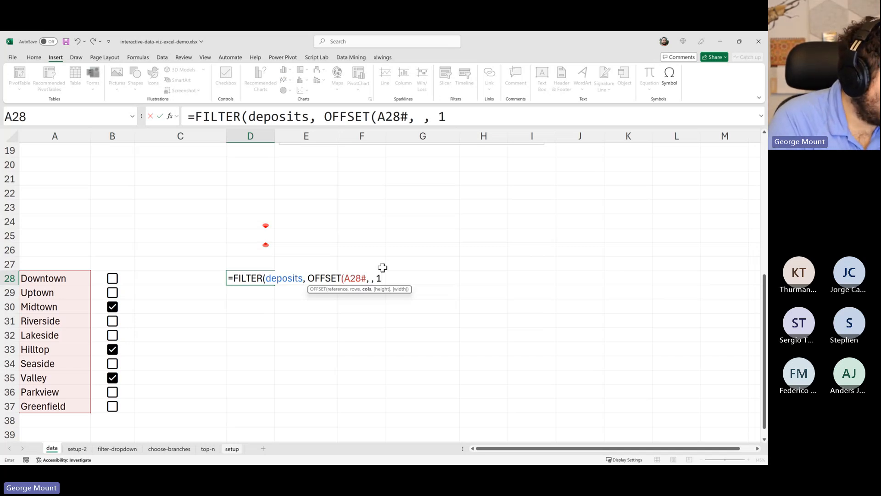
pyautogui.write(')')
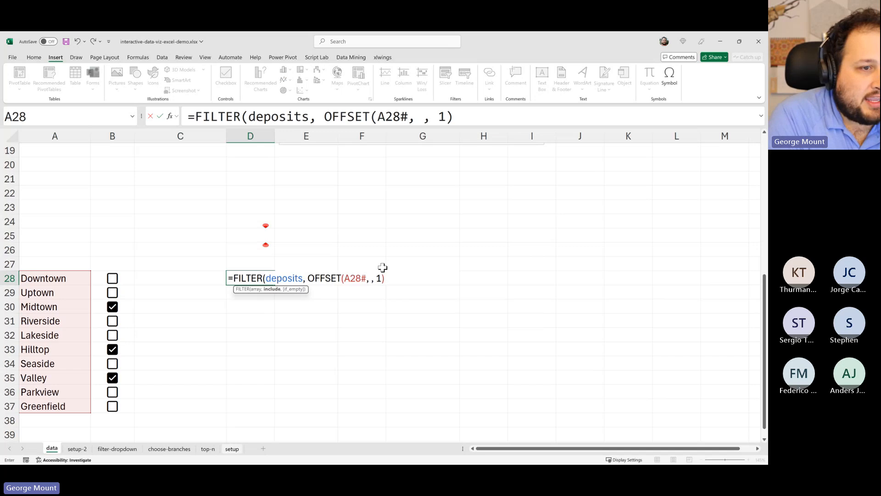
# Complete the D28 formula by comparing the OFFSET range with TRUE, and fit column F to its deposit values
pyautogui.write(' =')
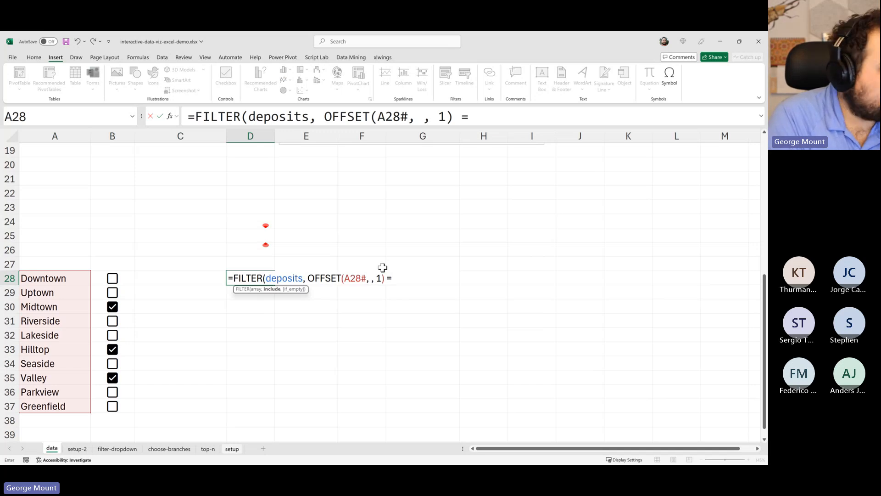
pyautogui.write(' 5TR')
pyautogui.press('BackSpace')
pyautogui.press('BackSpace')
pyautogui.press('BackSpace')
pyautogui.write('TR')
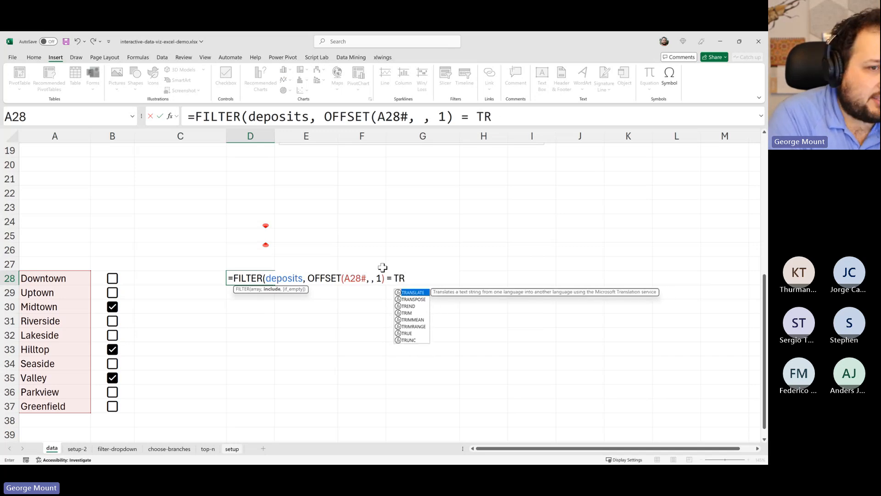
pyautogui.write('UE)')
pyautogui.press('Return')
pyautogui.press('Up')
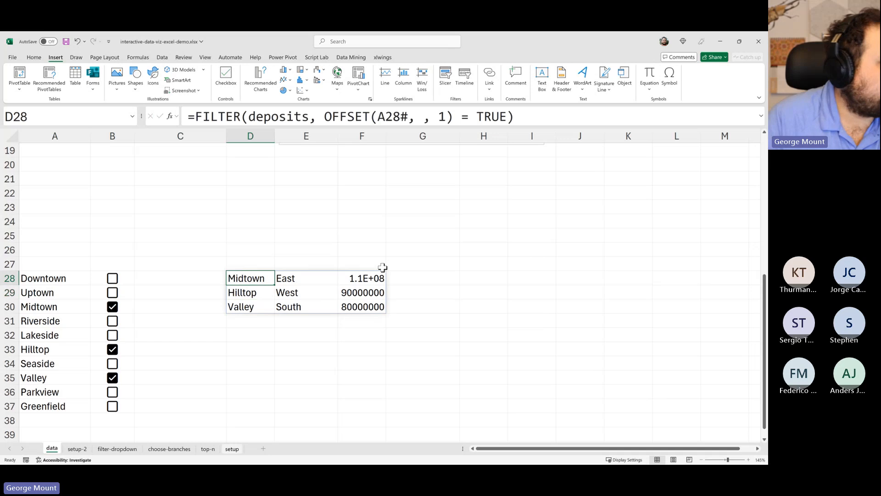
pyautogui.doubleClick(386, 136)
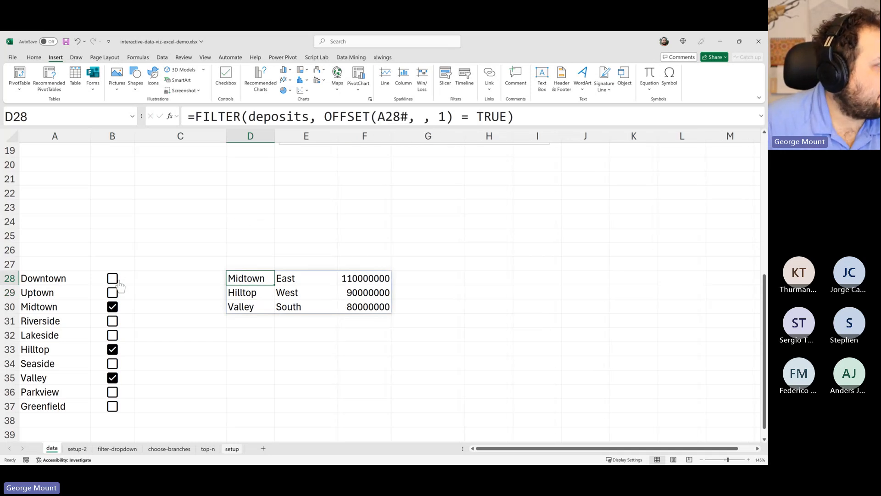
# Test the filter by repeatedly ticking and clearing the Uptown checkbox, leaving it cleared
pyautogui.click(113, 293)
pyautogui.click(112, 294)
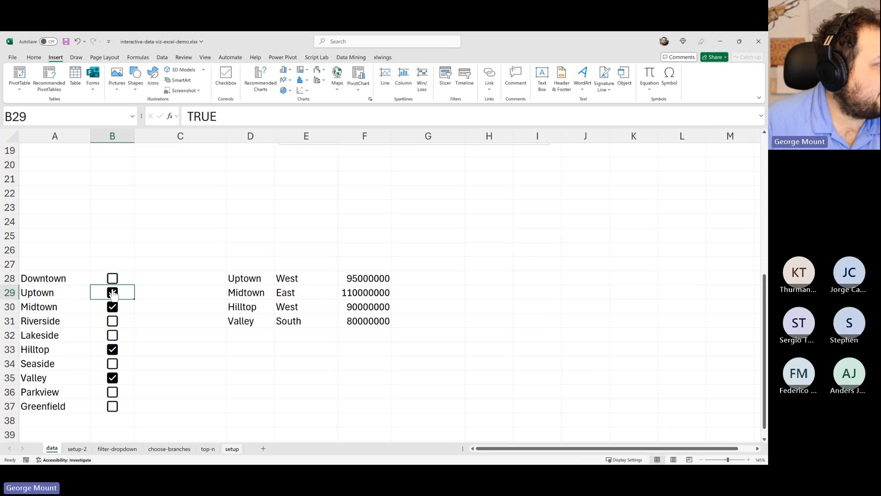
pyautogui.click(112, 294)
pyautogui.click(113, 295)
pyautogui.click(113, 294)
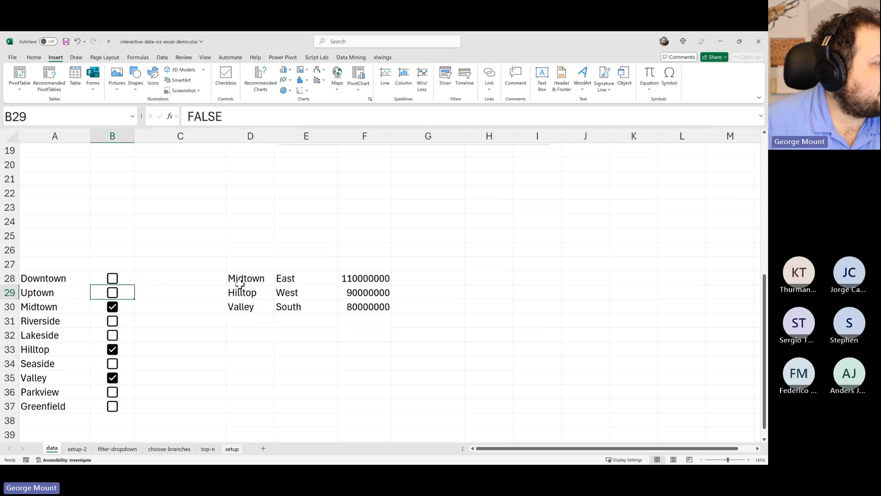
# Check the D28 formula against the deposits table and examine its OFFSET(A28#, , 1) = TRUE condition
pyautogui.click(250, 275)
pyautogui.scroll(6, 144, 250)
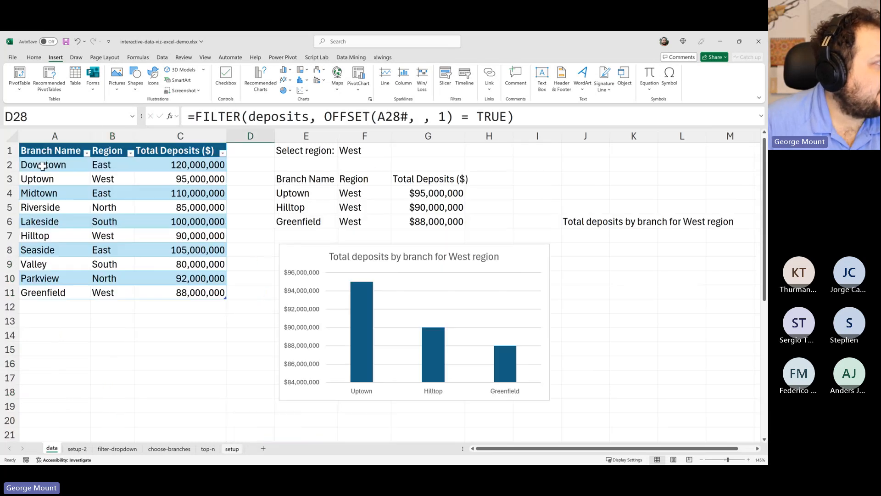
pyautogui.scroll(-6, 42, 289)
pyautogui.scroll(-1, 42, 289)
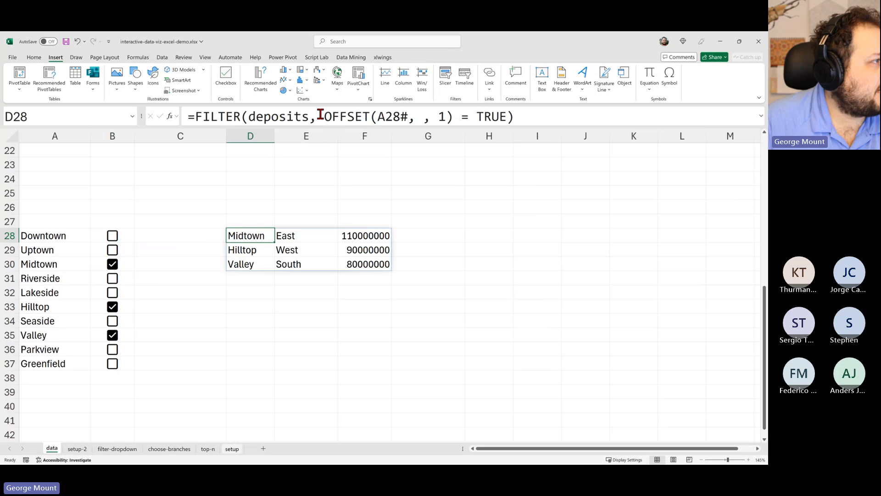
pyautogui.moveTo(324, 116); pyautogui.dragTo(507, 118)
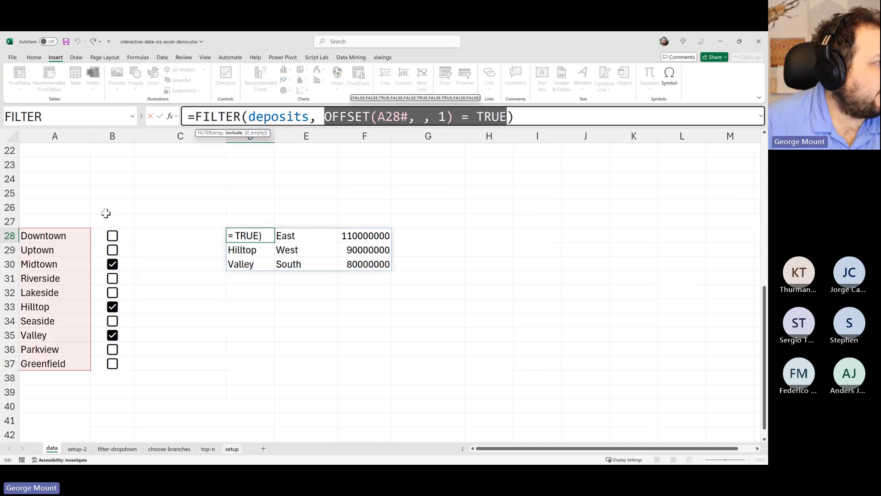
pyautogui.click(444, 116)
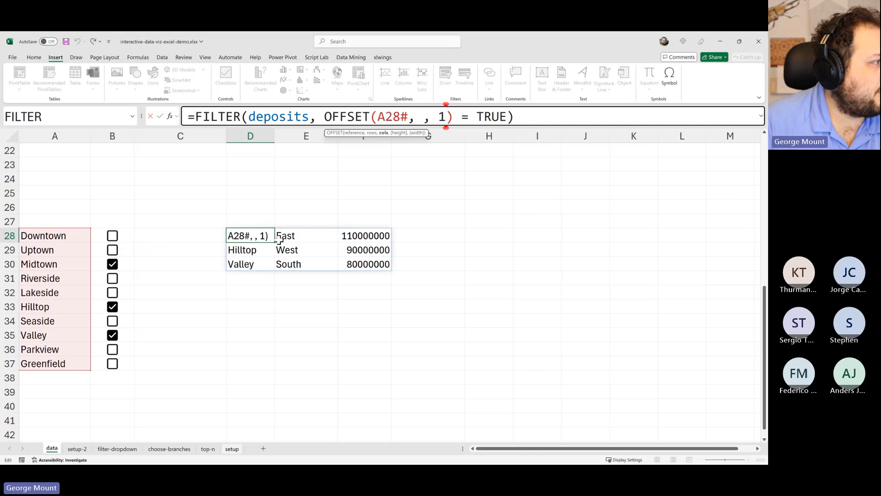
# Test the filter by repeatedly ticking and clearing the Riverside checkbox, leaving it cleared
pyautogui.click(114, 277)
pyautogui.click(113, 278)
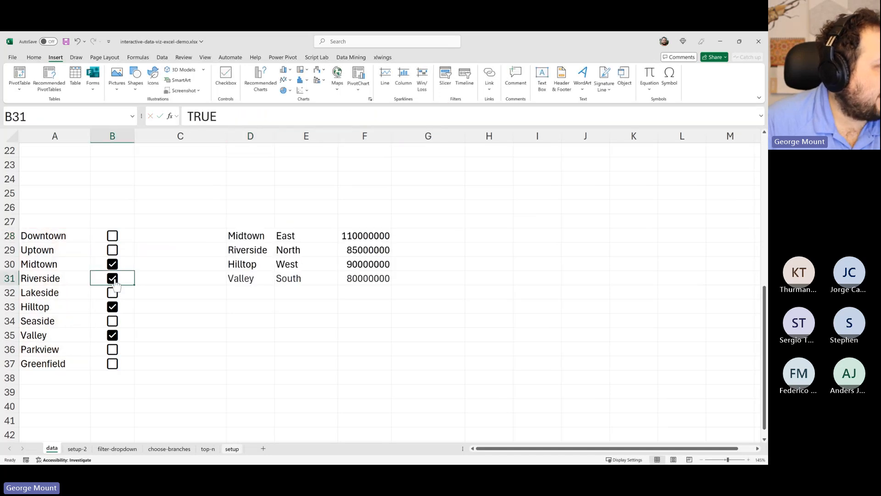
pyautogui.click(114, 279)
pyautogui.click(114, 279)
pyautogui.click(114, 279)
pyautogui.click(114, 279)
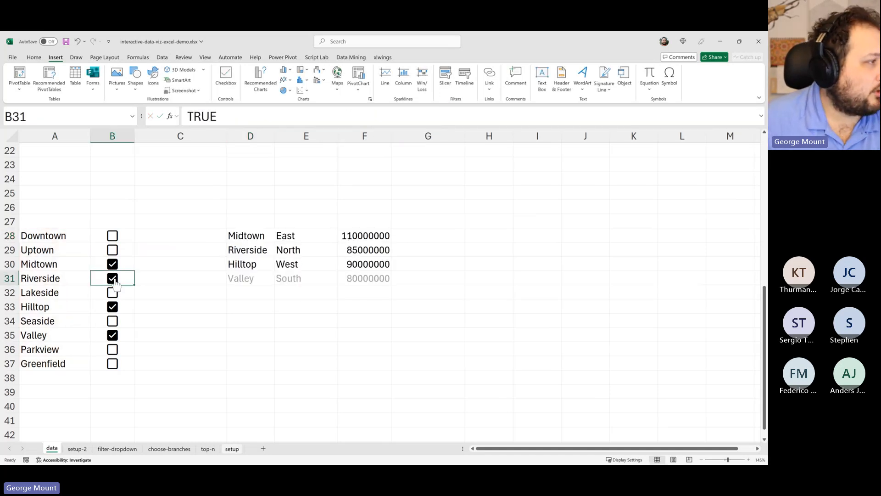
pyautogui.click(114, 279)
pyautogui.click(256, 232)
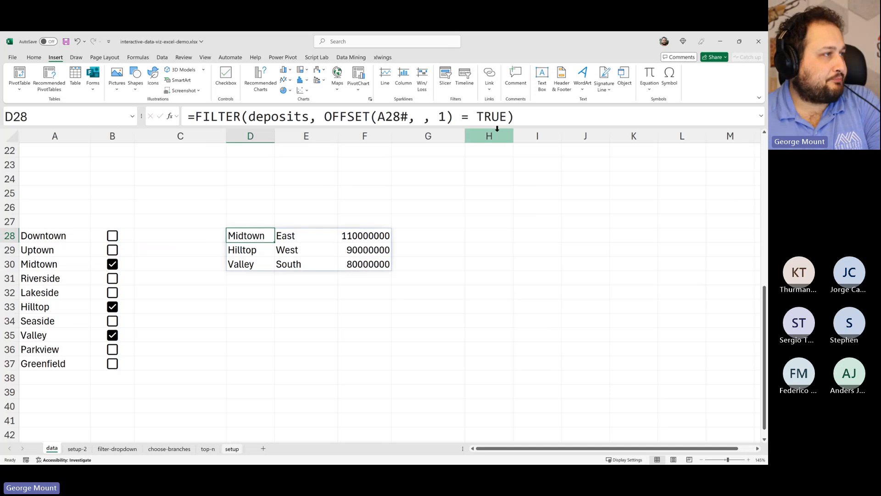
pyautogui.tripleClick(534, 116)
pyautogui.hotkey('alt', 'Tab')
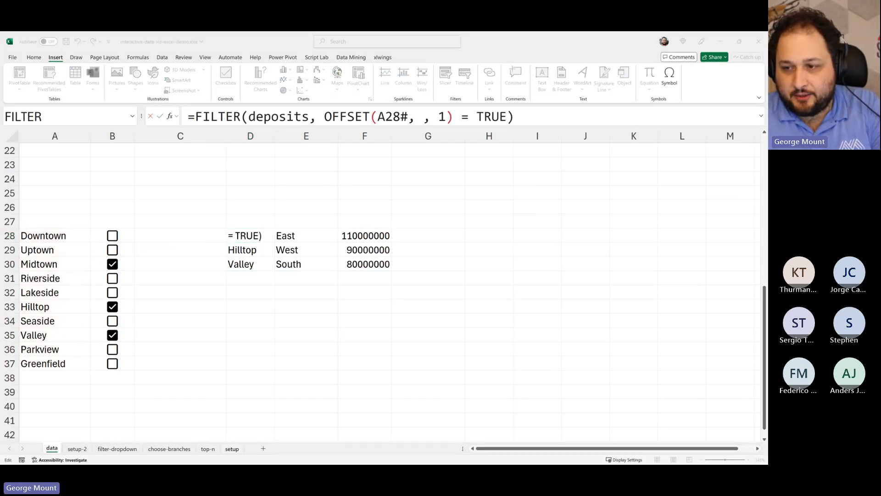
pyautogui.click(363, 306)
pyautogui.press('Escape')
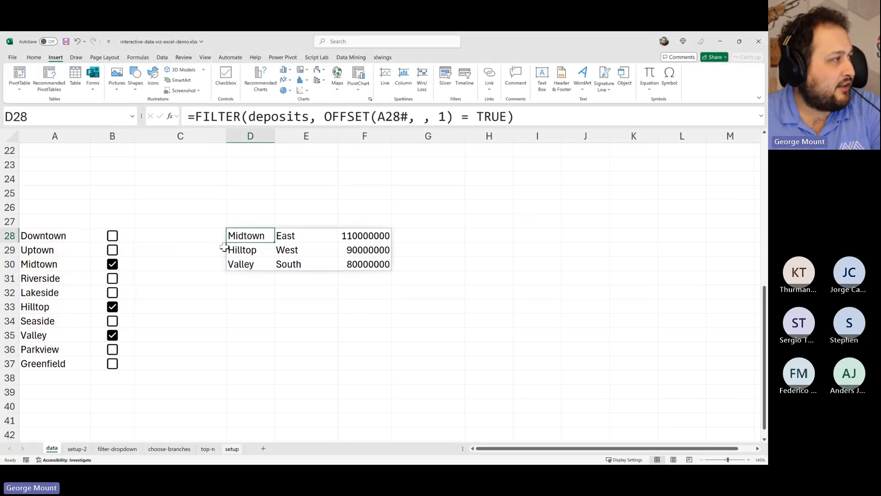
# Wrap the FILTER formula in D28 in SORT, with sort index 3 and sort order -1
pyautogui.click(202, 116)
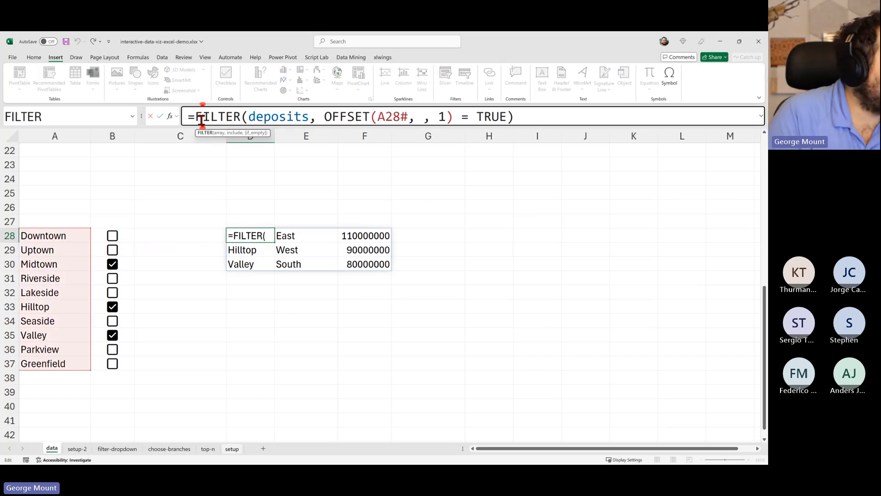
pyautogui.press('Left')
pyautogui.write('SORT(')
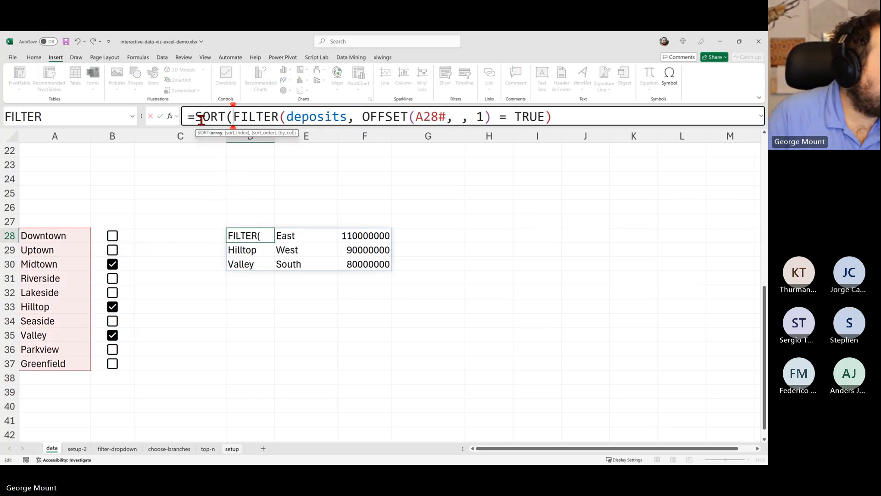
pyautogui.click(566, 118)
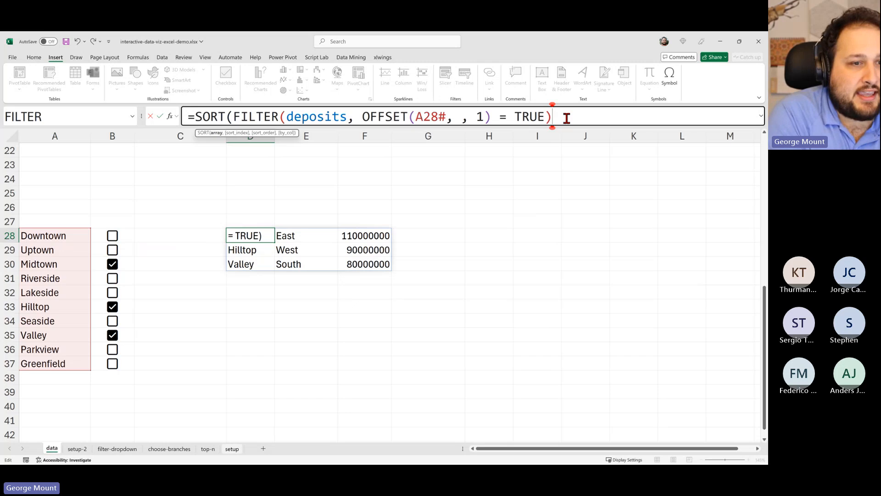
pyautogui.write(', 3,')
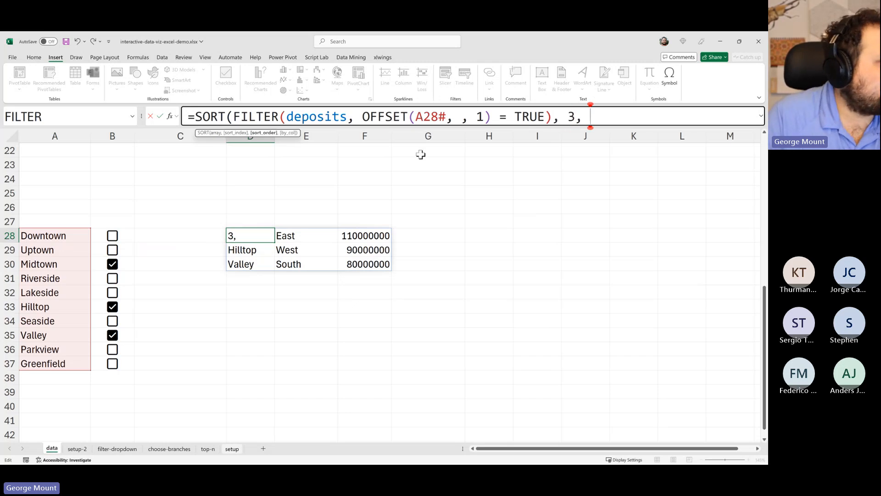
pyautogui.write(' -1)')
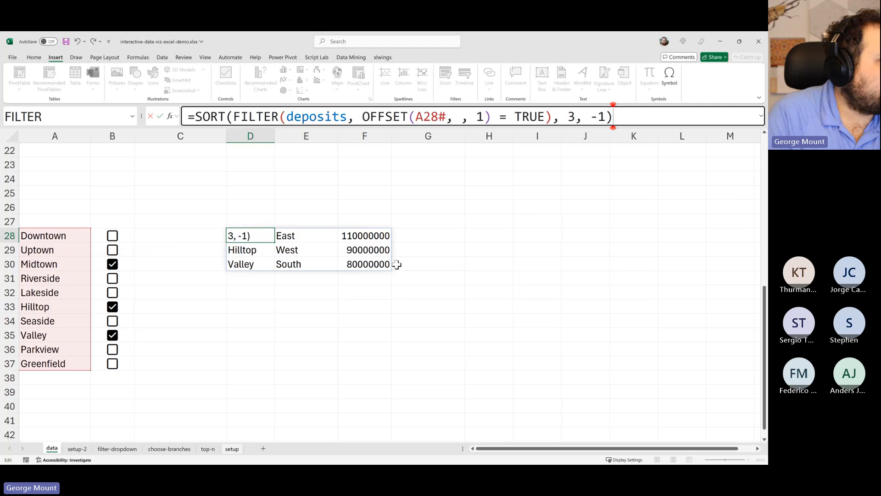
pyautogui.press('Return')
pyautogui.press('Up')
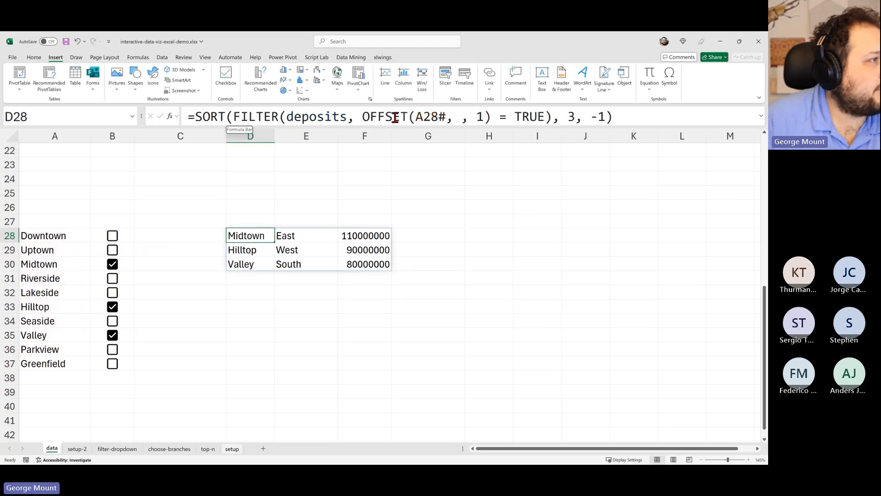
pyautogui.click(568, 116)
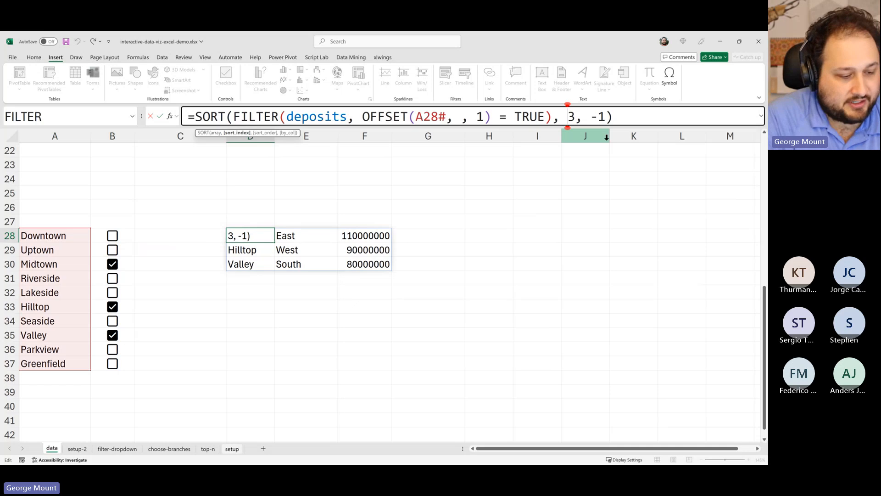
# Split the D28 formula onto separate lines for SORT, FILTER(deposits, the OFFSET(A28#, , 1) = TRUE condition, and the 3, -1 sort arguments
pyautogui.hotkey('alt', 'Return')
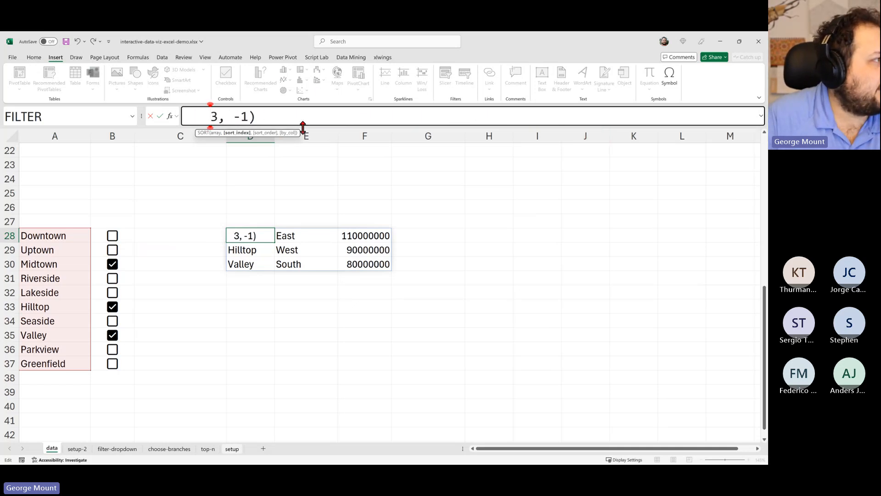
pyautogui.moveTo(303, 126); pyautogui.dragTo(306, 181)
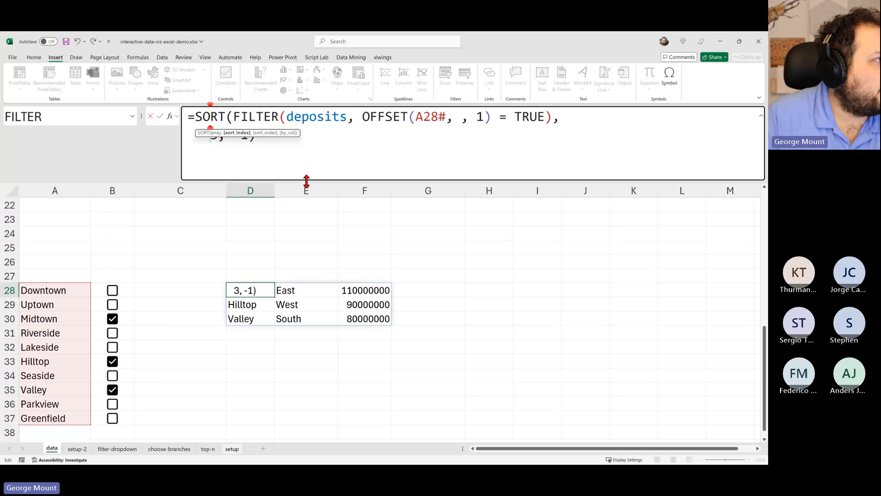
pyautogui.click(237, 116)
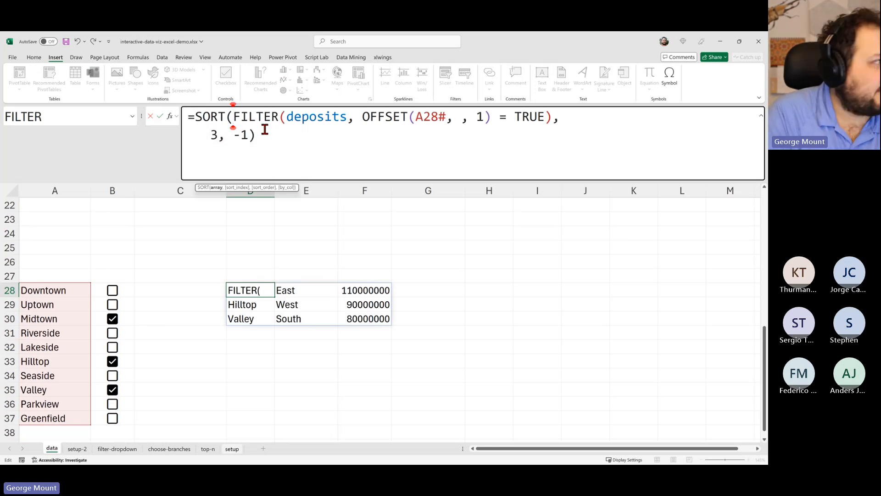
pyautogui.hotkey('alt', 'Return')
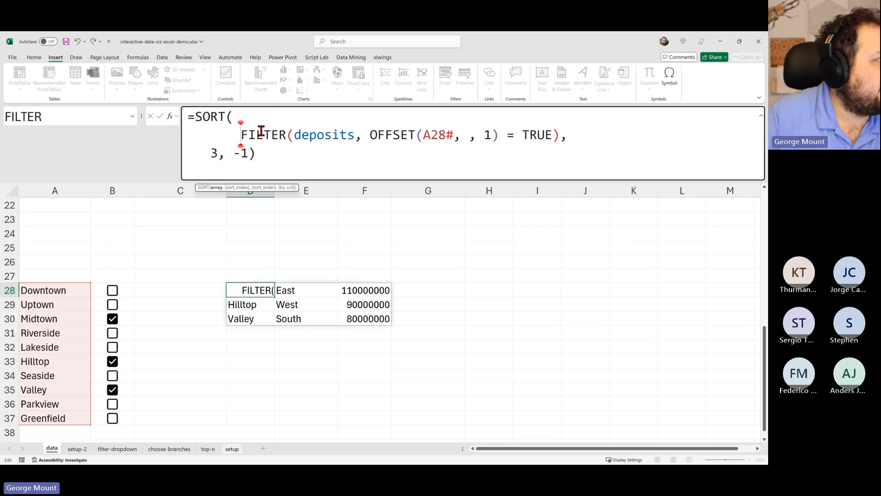
pyautogui.click(211, 154)
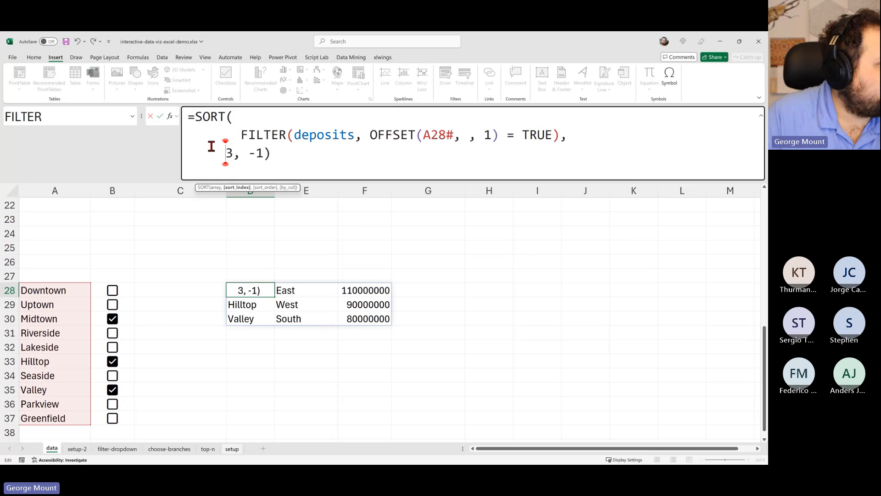
pyautogui.moveTo(219, 153); pyautogui.dragTo(271, 153)
pyautogui.click(235, 118)
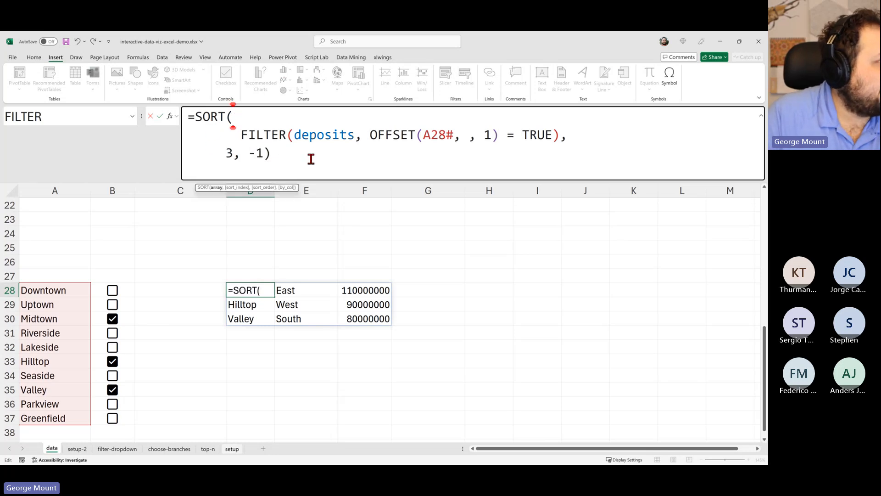
pyautogui.click(296, 155)
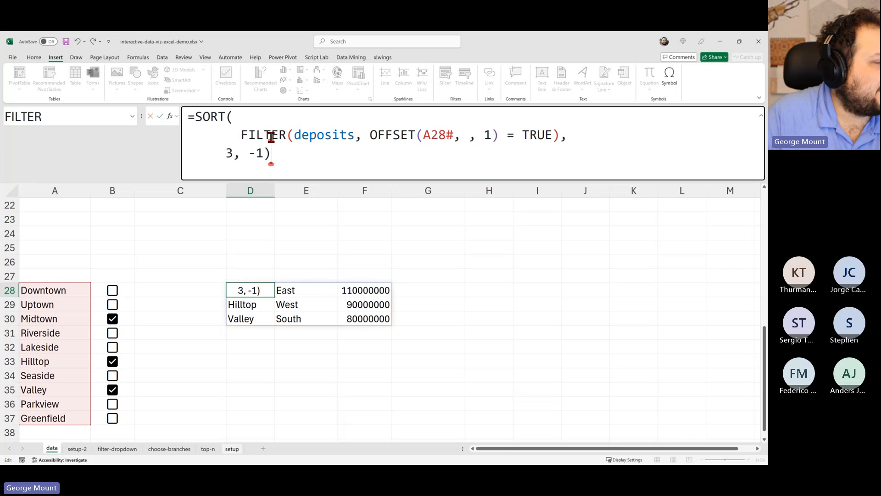
pyautogui.click(372, 134)
pyautogui.hotkey('alt', 'Return')
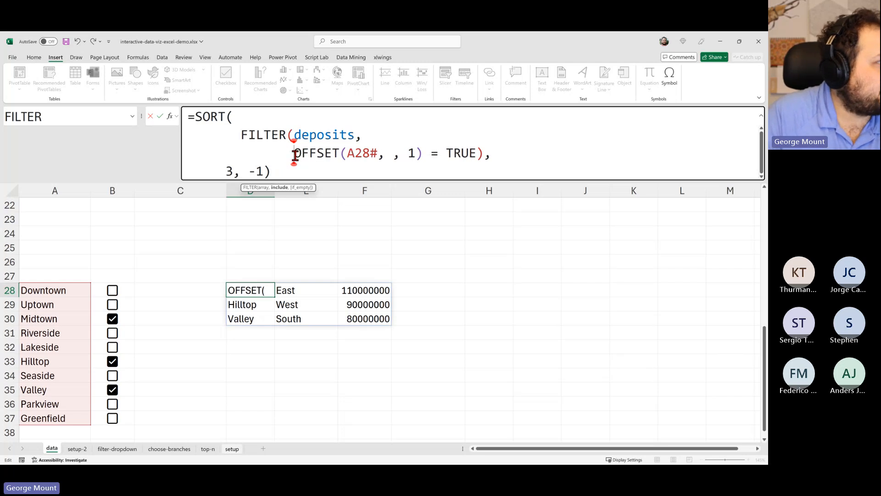
# Review the SORT, FILTER, OFFSET and sort-argument lines of the D28 formula, and commit the reformatted formula
pyautogui.moveTo(316, 135); pyautogui.dragTo(348, 135)
pyautogui.click(217, 117)
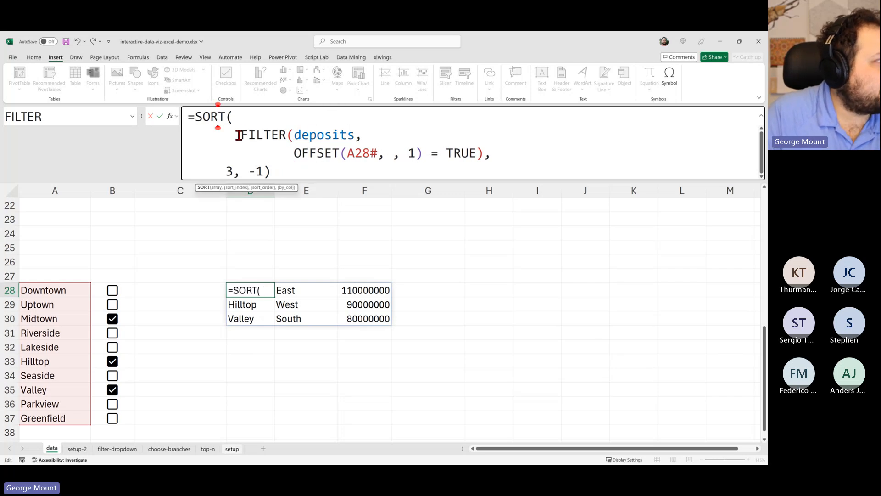
pyautogui.moveTo(238, 134); pyautogui.dragTo(395, 141)
pyautogui.moveTo(263, 153); pyautogui.dragTo(494, 153)
pyautogui.moveTo(286, 171); pyautogui.dragTo(182, 171)
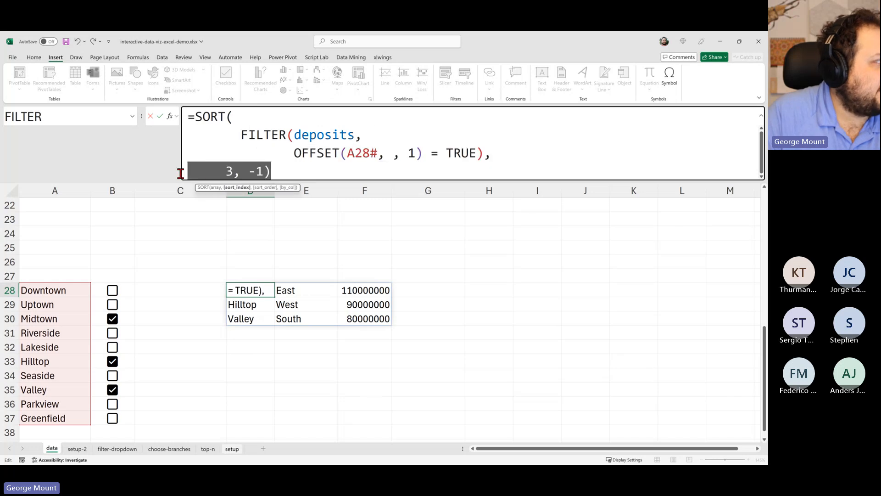
pyautogui.click(286, 174)
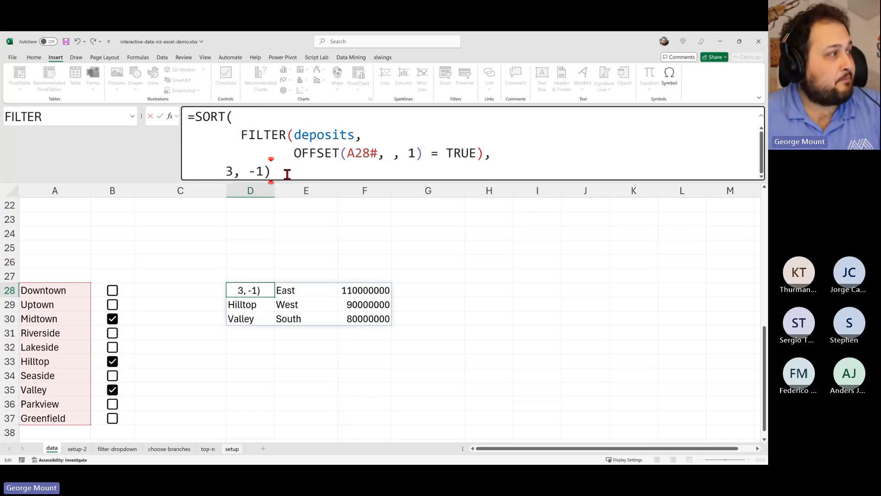
pyautogui.press('Return')
pyautogui.press('Up')
# Select the full formula text of D28, leave editing unchanged, and shrink the formula bar back to one line
pyautogui.click(287, 174)
pyautogui.hotkey('ctrl', 'a')
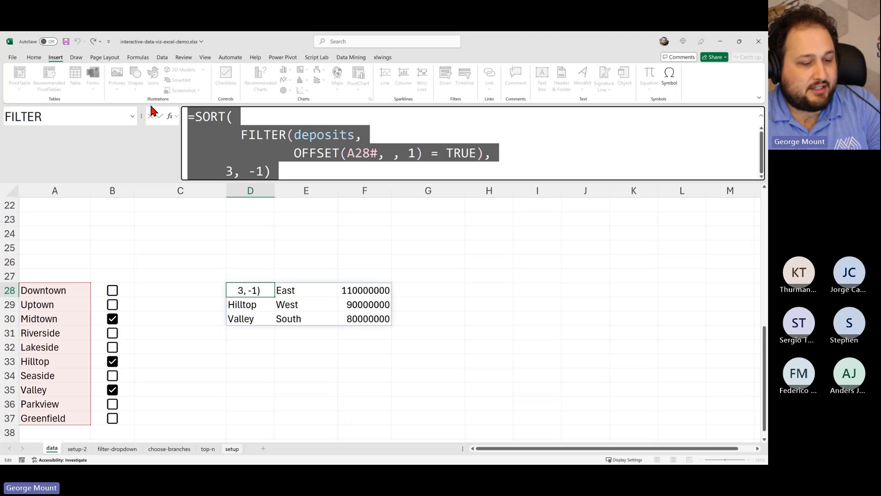
pyautogui.hotkey('alt', 'Tab')
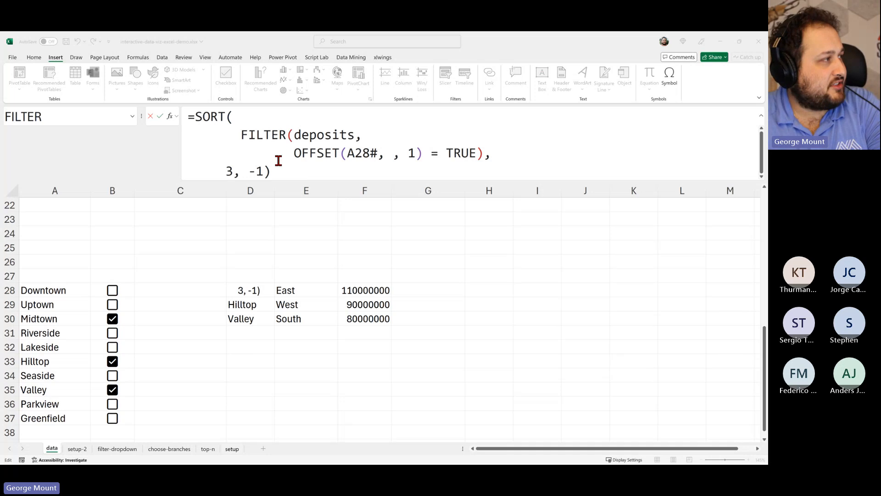
pyautogui.click(249, 306)
pyautogui.press('Escape')
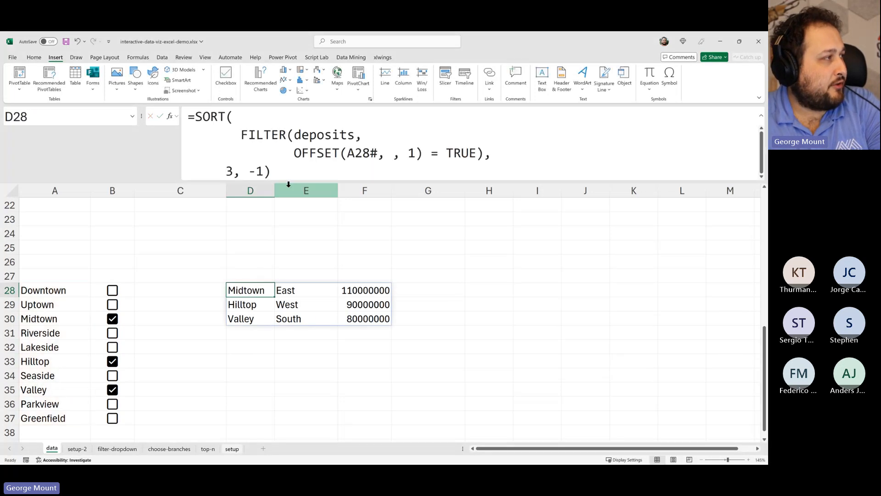
pyautogui.moveTo(291, 181); pyautogui.dragTo(292, 106)
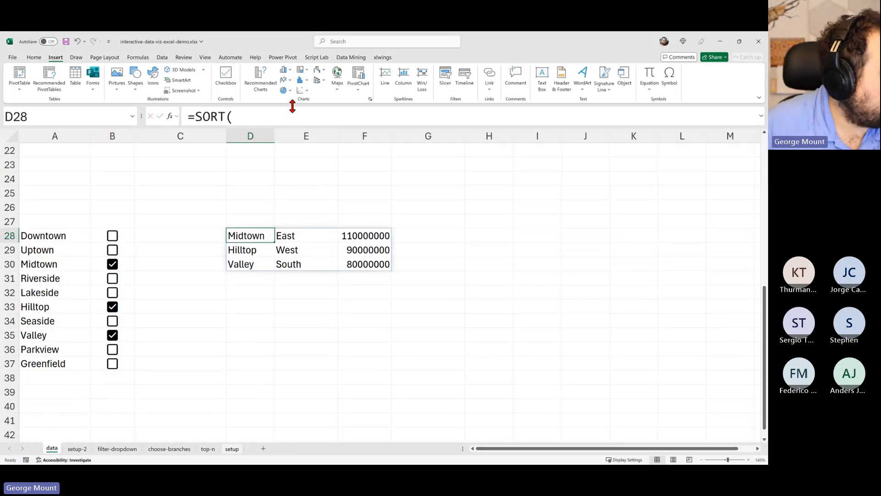
# Format column F as Currency with the $ symbol and 0 decimal places
pyautogui.click(358, 138)
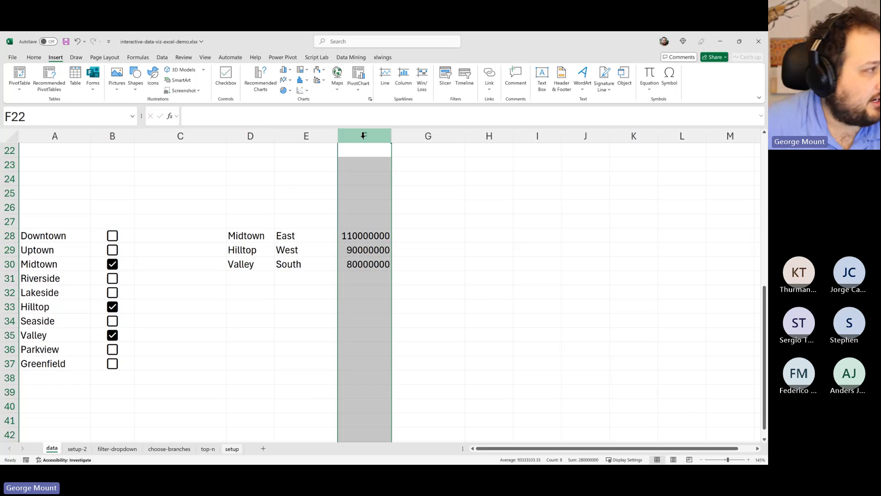
pyautogui.hotkey('ctrl', '1')
pyautogui.click(133, 141)
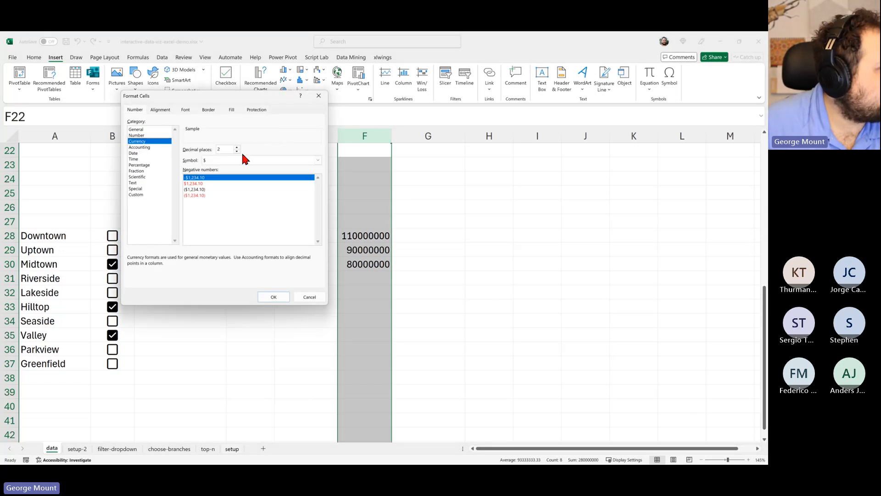
pyautogui.click(237, 152)
pyautogui.click(237, 151)
pyautogui.click(272, 297)
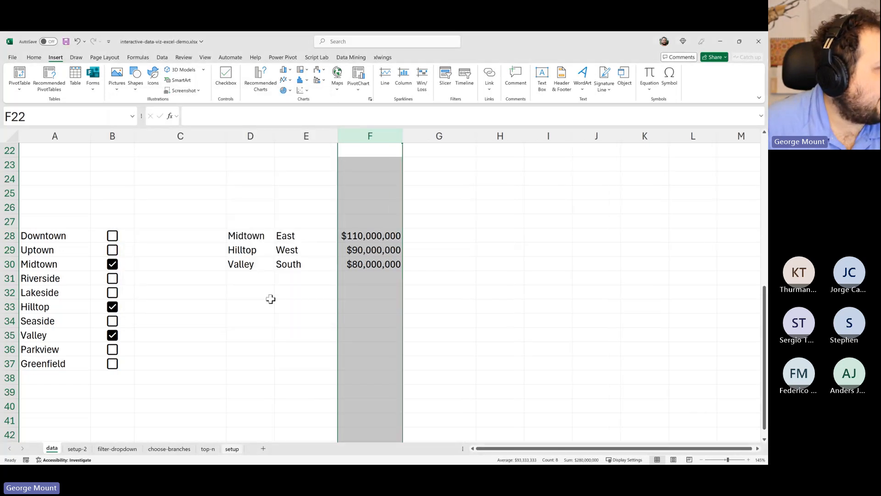
pyautogui.click(269, 296)
# Test the sorted filter by ticking Lakeside and Seaside, toggling Riverside on and off, and clearing Hilltop
pyautogui.scroll(3, 98, 325)
pyautogui.scroll(-3, 112, 304)
pyautogui.click(113, 292)
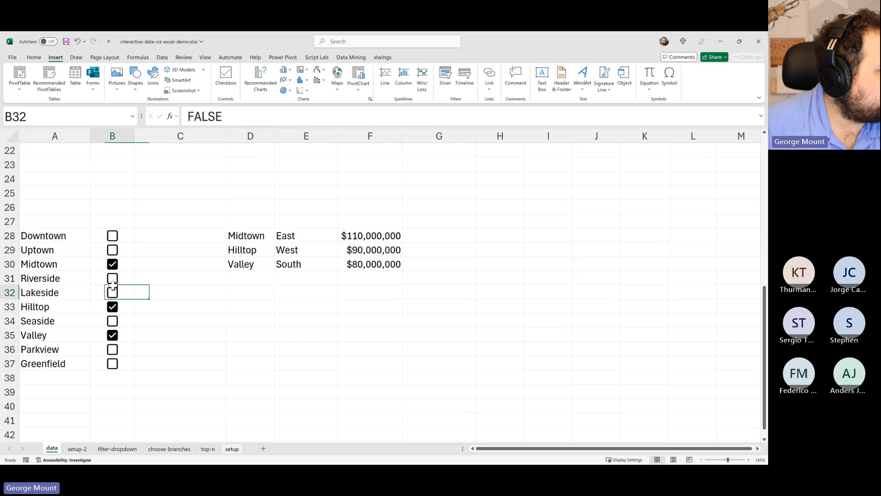
pyautogui.click(115, 293)
pyautogui.click(113, 278)
pyautogui.click(112, 278)
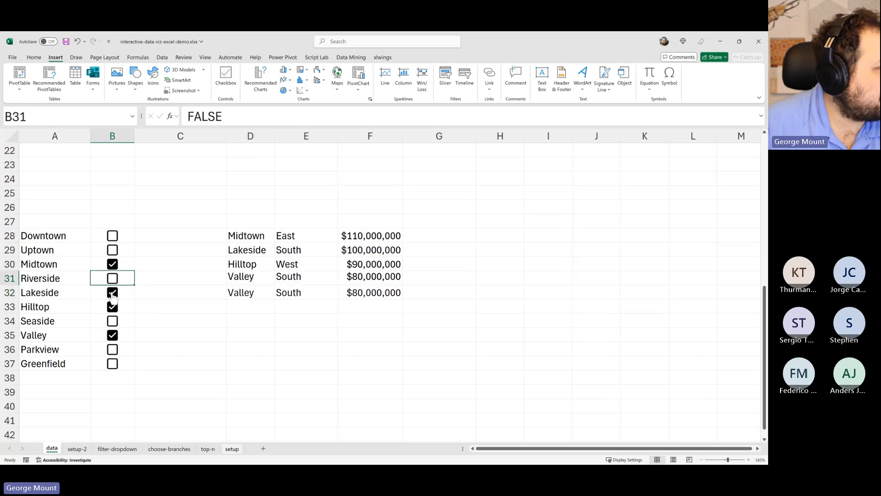
pyautogui.click(112, 321)
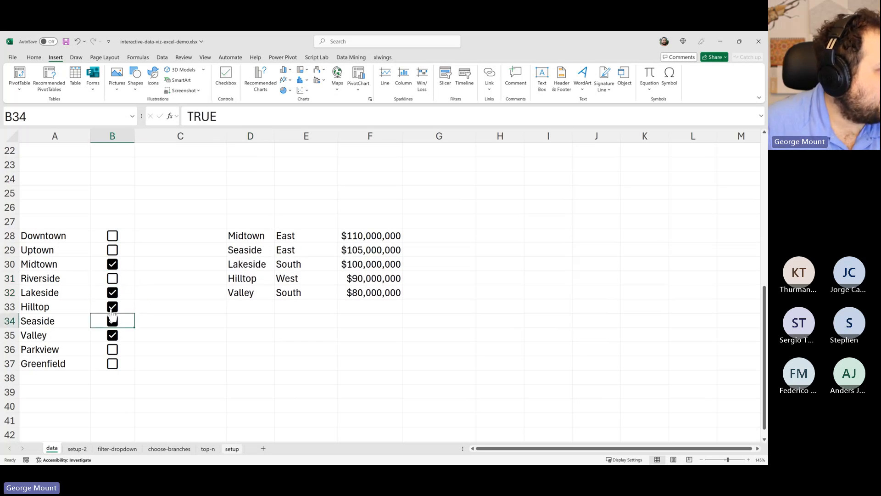
pyautogui.click(113, 307)
# Insert a clustered column chart from the filtered results in D28:F31 and place it beside them over columns G to L
pyautogui.moveTo(249, 228); pyautogui.dragTo(391, 278)
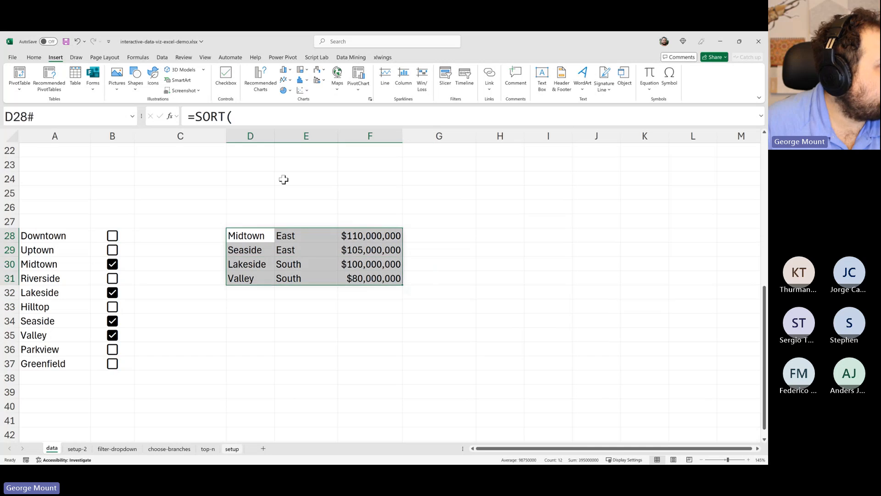
pyautogui.click(270, 78)
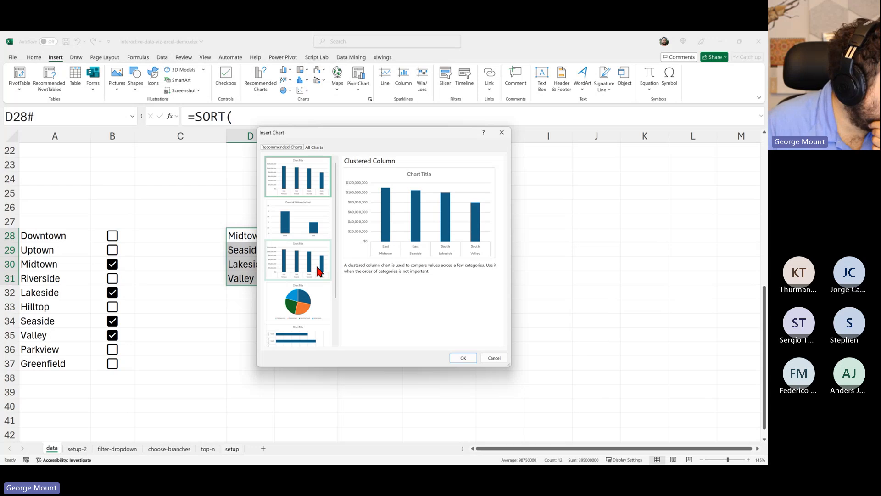
pyautogui.scroll(-2, 317, 271)
pyautogui.scroll(2, 320, 299)
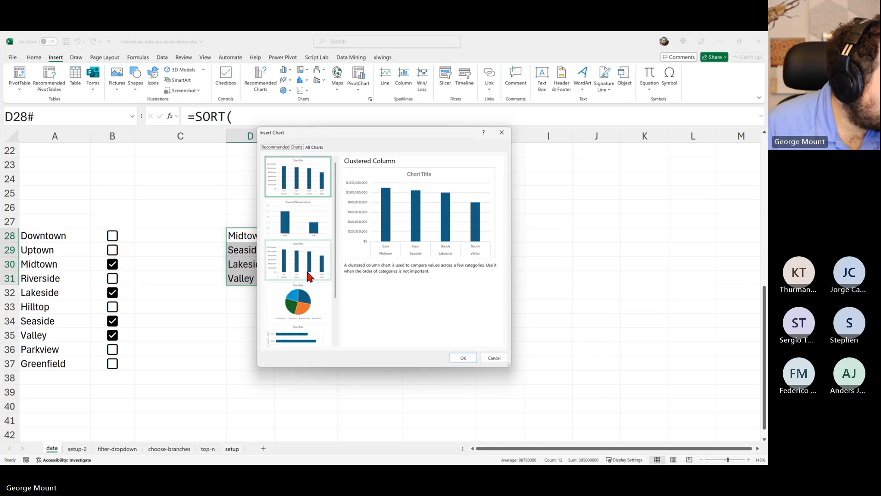
pyautogui.click(302, 214)
pyautogui.click(314, 147)
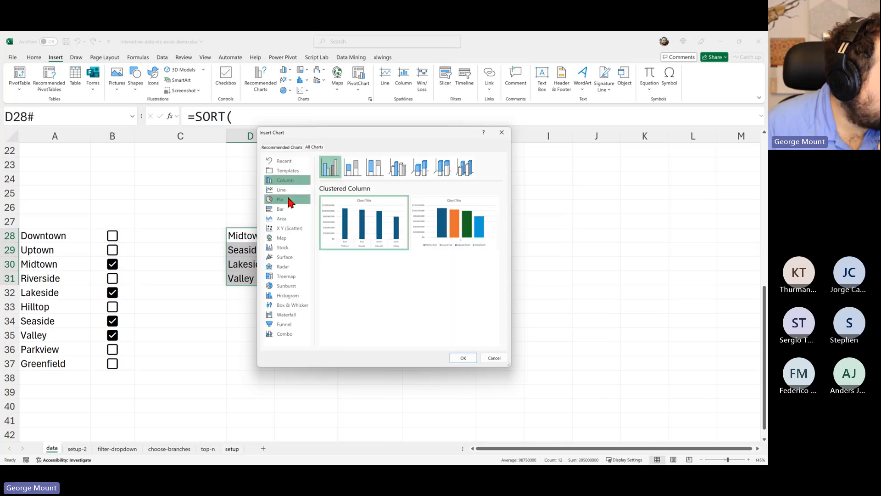
pyautogui.click(284, 147)
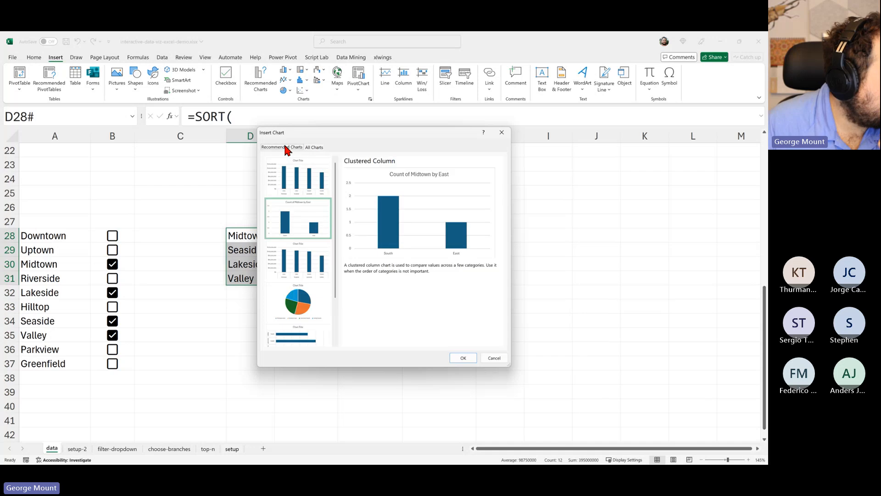
pyautogui.click(461, 358)
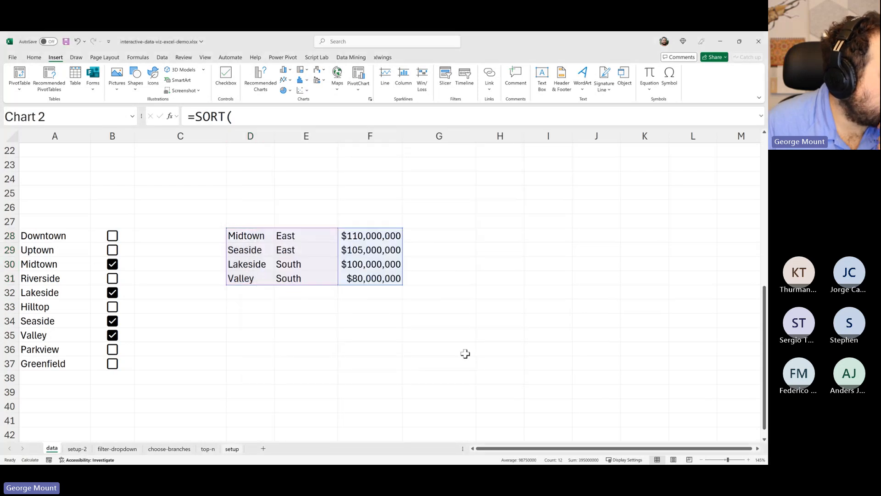
pyautogui.moveTo(502, 237); pyautogui.dragTo(685, 239)
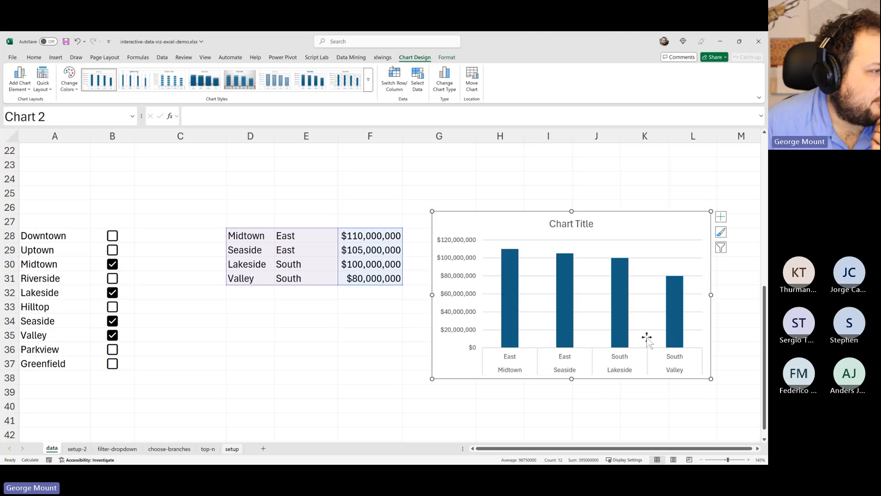
# Limit the chart's horizontal axis labels to the branch names in D28:D31, leaving out the region column
pyautogui.rightClick(631, 237)
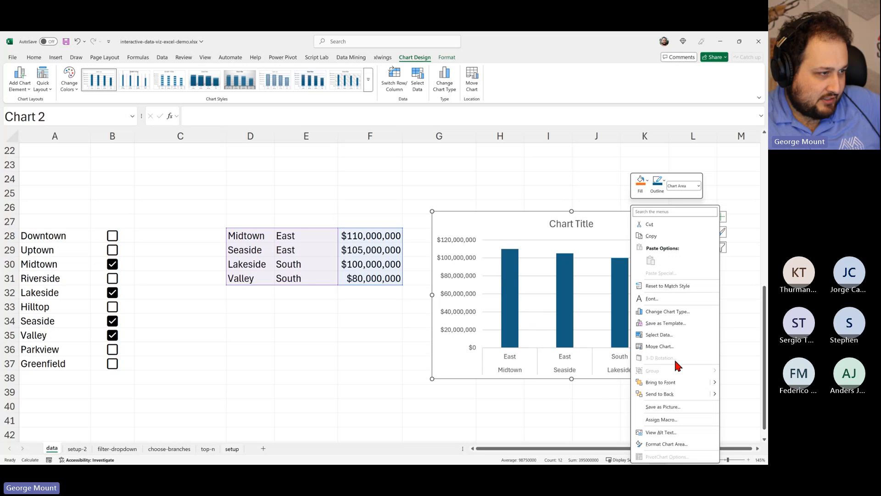
pyautogui.click(672, 336)
pyautogui.click(295, 252)
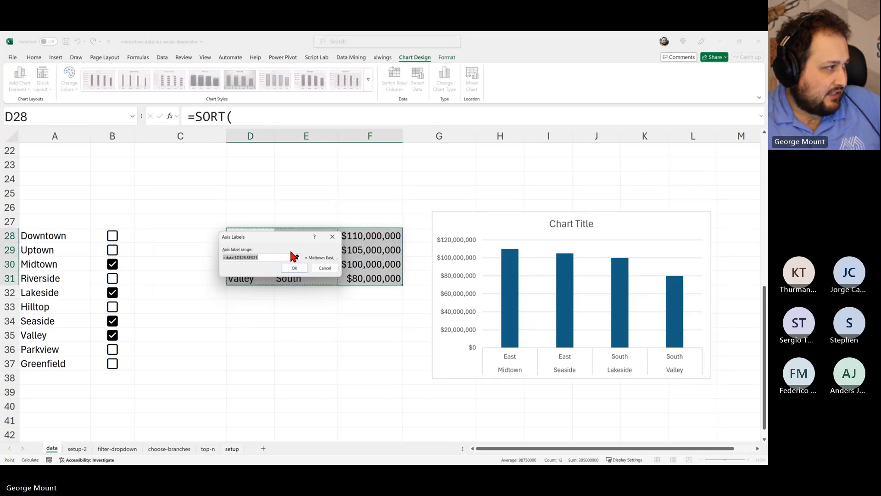
pyautogui.click(252, 257)
pyautogui.press('BackSpace')
pyautogui.write('D')
pyautogui.press('Return')
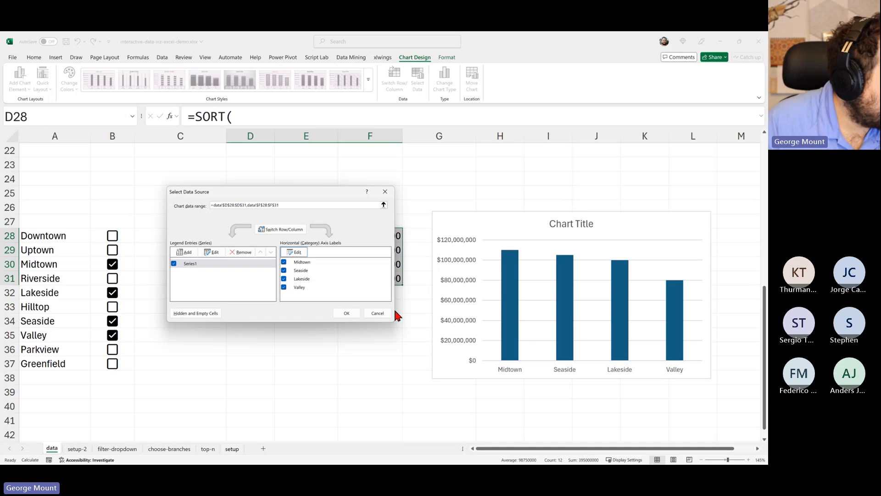
pyautogui.click(348, 314)
# Test the chart by toggling the Riverside and Uptown checkboxes, leaving Riverside ticked and Uptown cleared
pyautogui.click(112, 278)
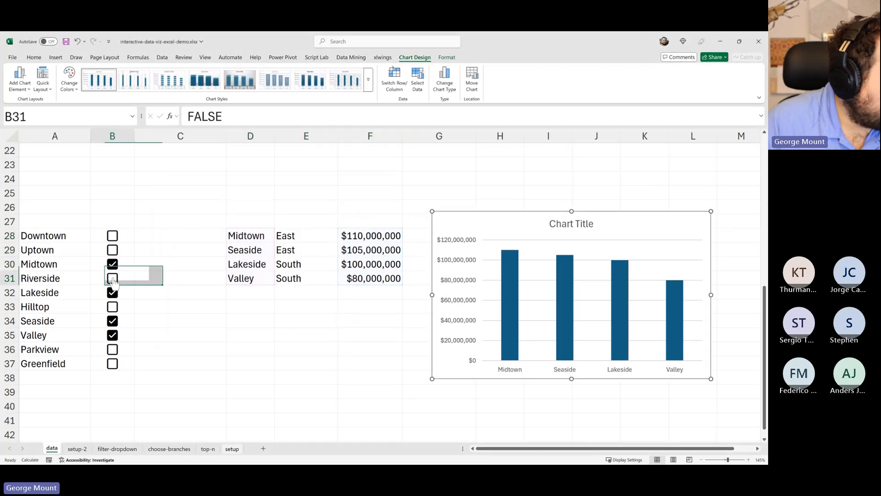
pyautogui.click(112, 279)
pyautogui.click(112, 278)
pyautogui.click(112, 278)
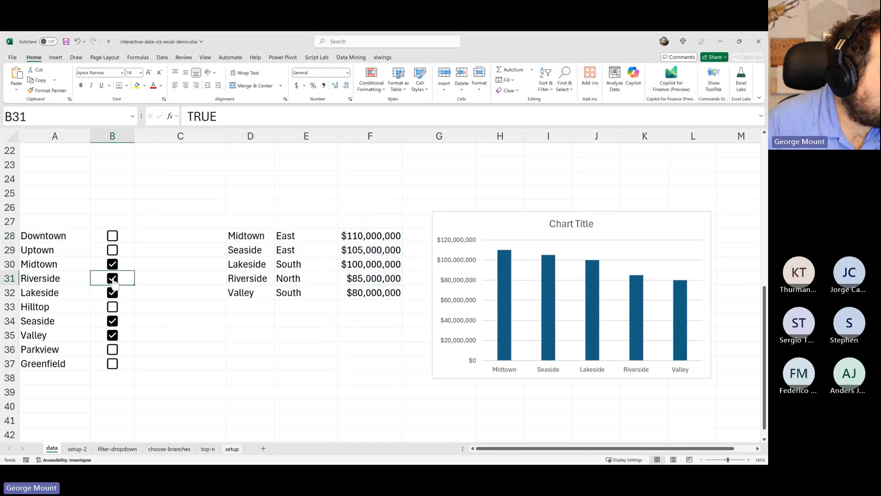
pyautogui.click(112, 250)
pyautogui.click(112, 252)
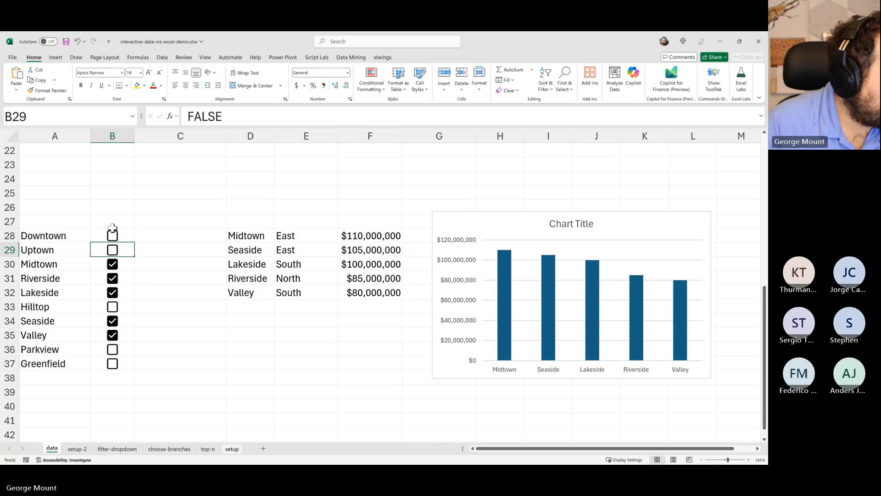
# Set the column chart's title to "Deposits by selected branch" and tick the Hilltop checkbox to test the chart
pyautogui.click(569, 224)
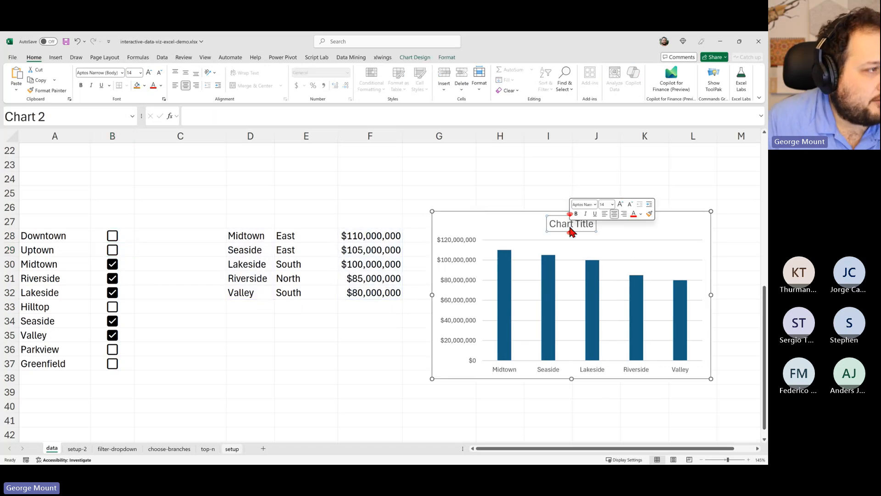
pyautogui.tripleClick(570, 226)
pyautogui.write('dEPO')
pyautogui.press('BackSpace')
pyautogui.press('BackSpace')
pyautogui.press('BackSpace')
pyautogui.press('BackSpace')
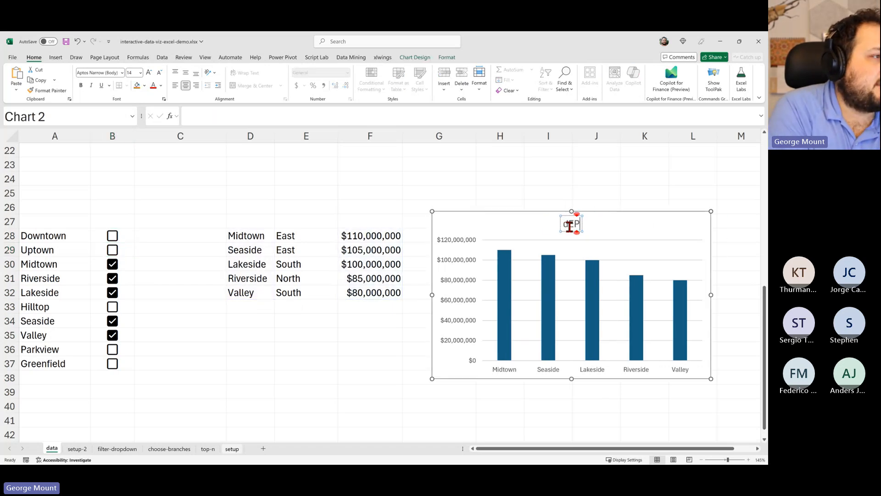
pyautogui.write('Deposits by')
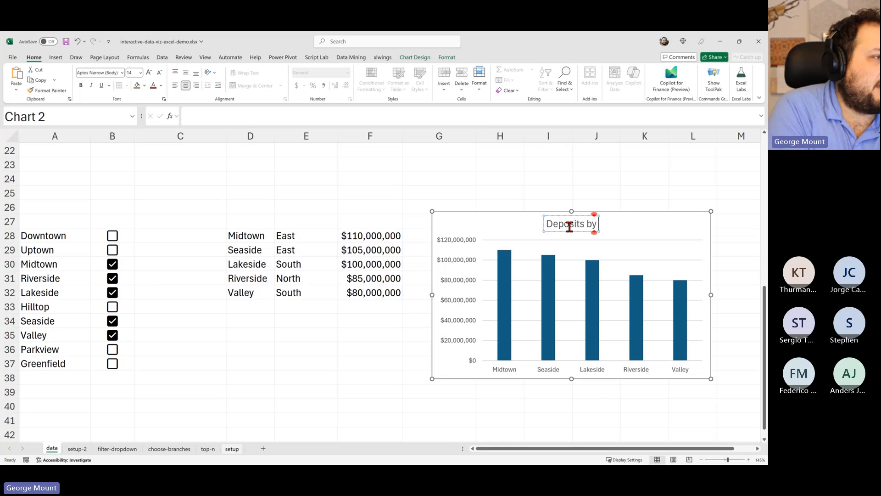
pyautogui.write(' selected bran')
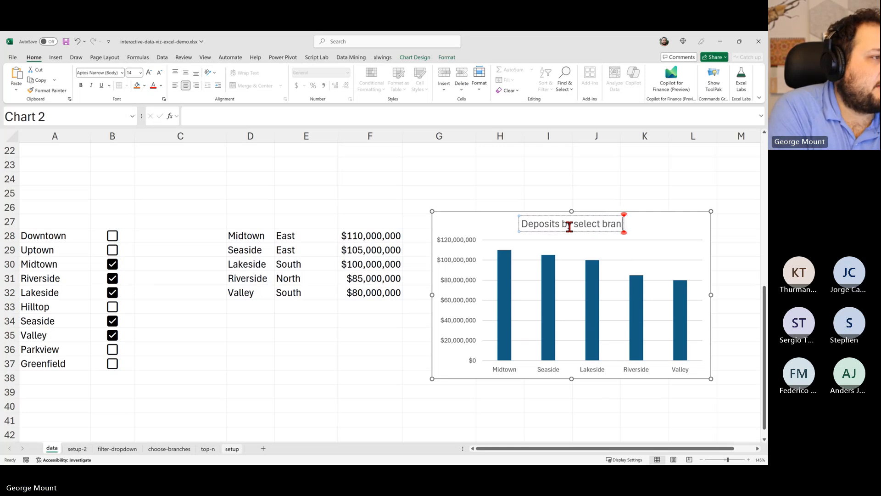
pyautogui.press('BackSpace')
pyautogui.press('BackSpace')
pyautogui.press('BackSpace')
pyautogui.press('BackSpace')
pyautogui.write('ed branch')
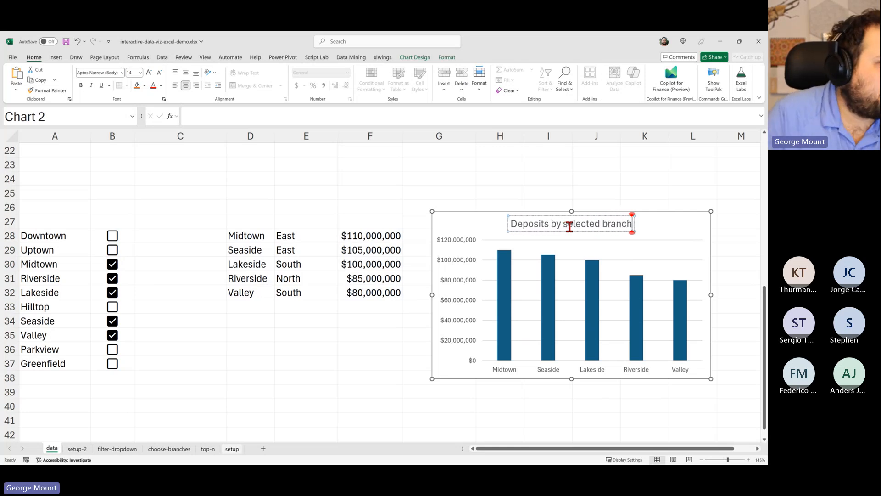
pyautogui.click(551, 186)
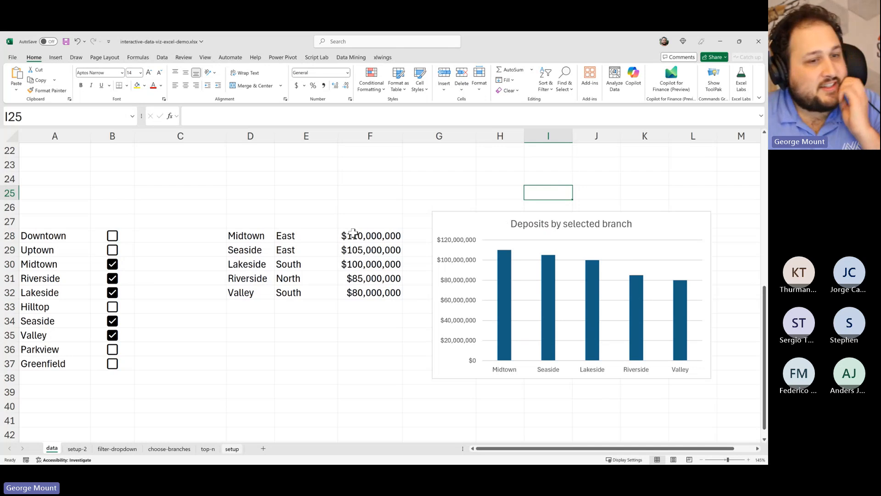
pyautogui.click(114, 307)
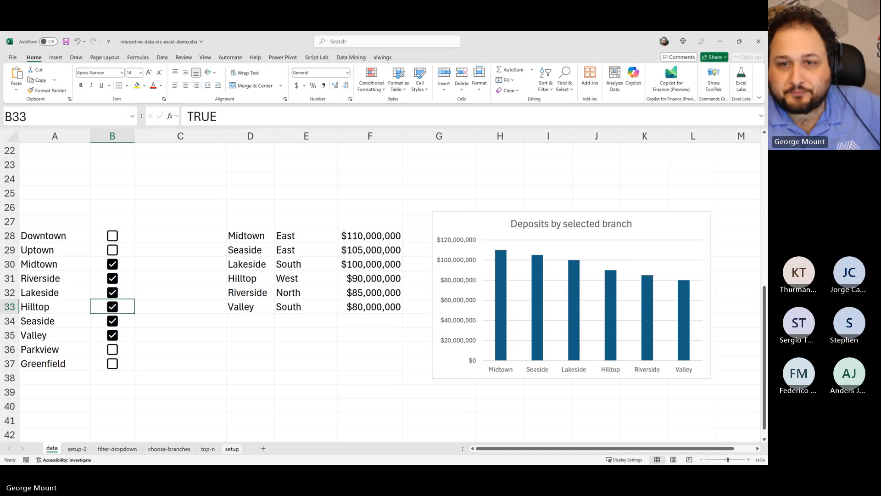
# Enter the heading "Top N parameter" in A42 below the branch list and widen column A to fit it
pyautogui.scroll(-4, 335, 260)
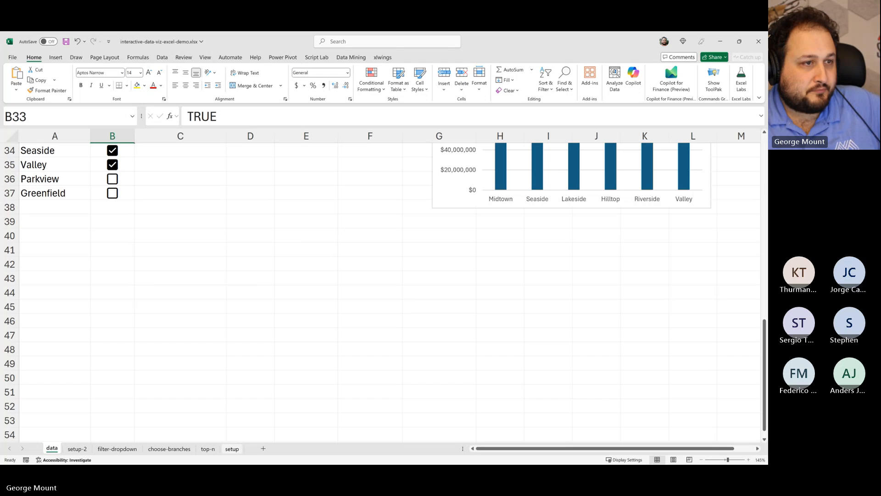
pyautogui.click(41, 292)
pyautogui.click(32, 263)
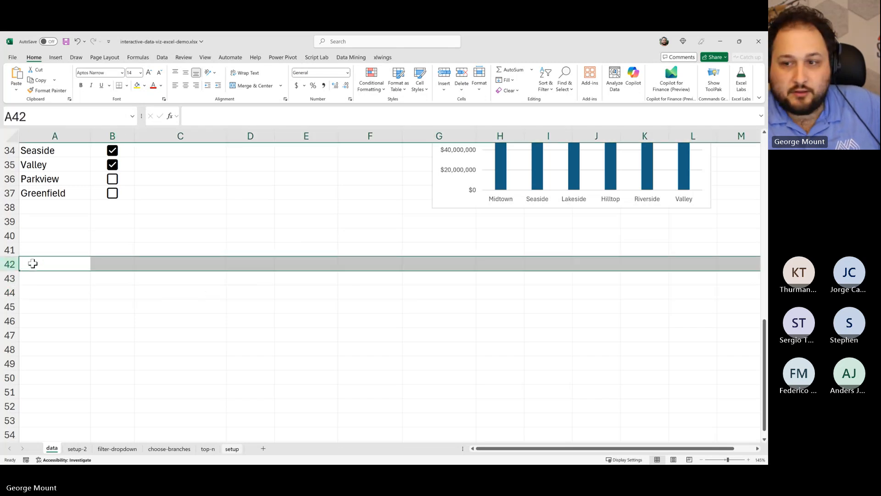
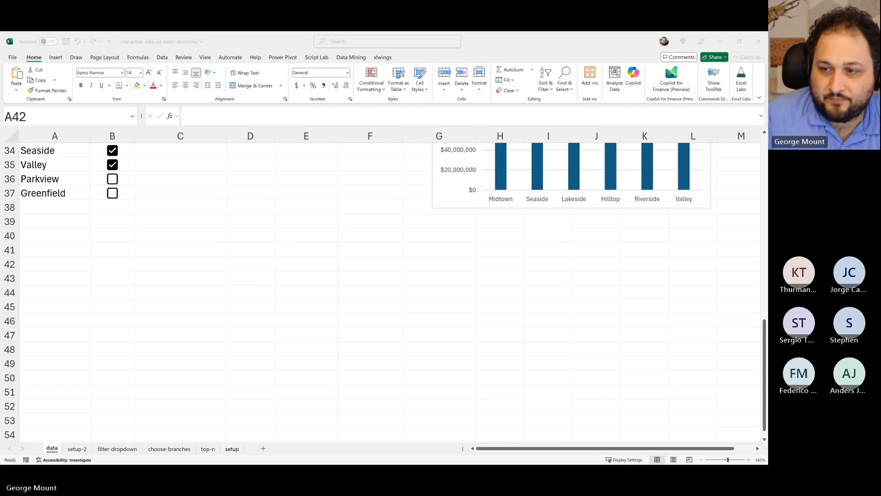
pyautogui.click(122, 310)
pyautogui.click(59, 250)
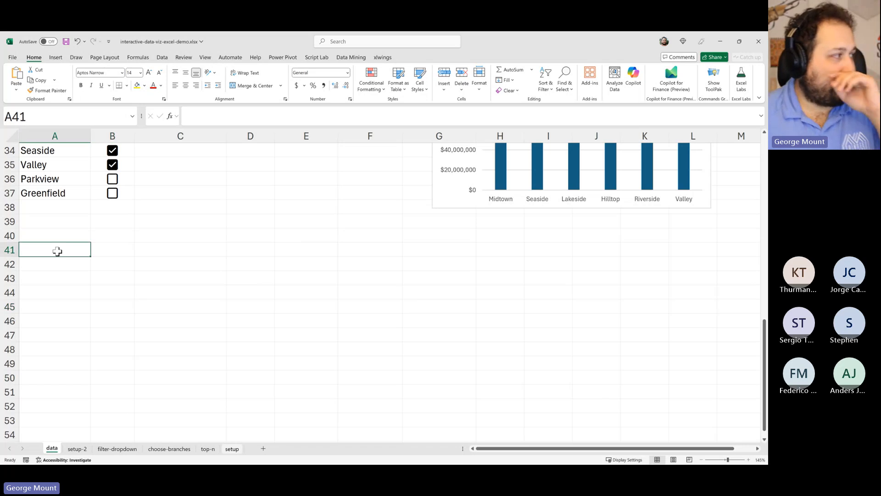
pyautogui.click(68, 265)
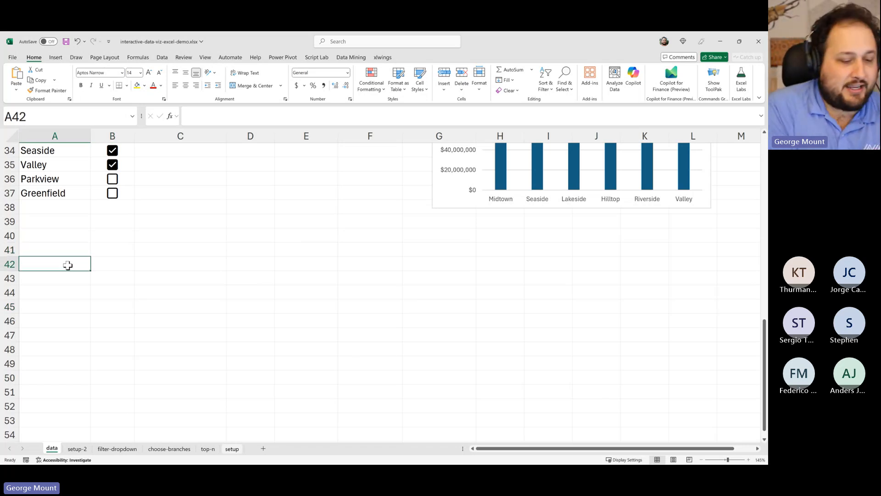
pyautogui.write('Top N parameter')
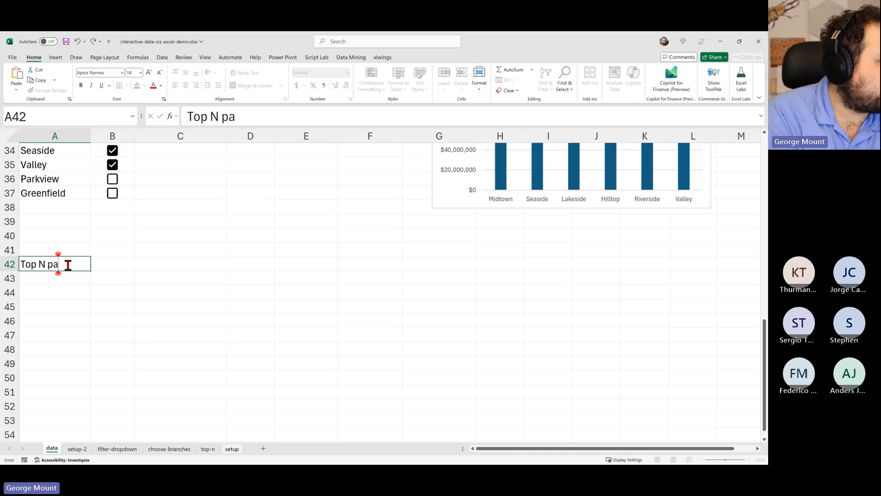
pyautogui.press('Return')
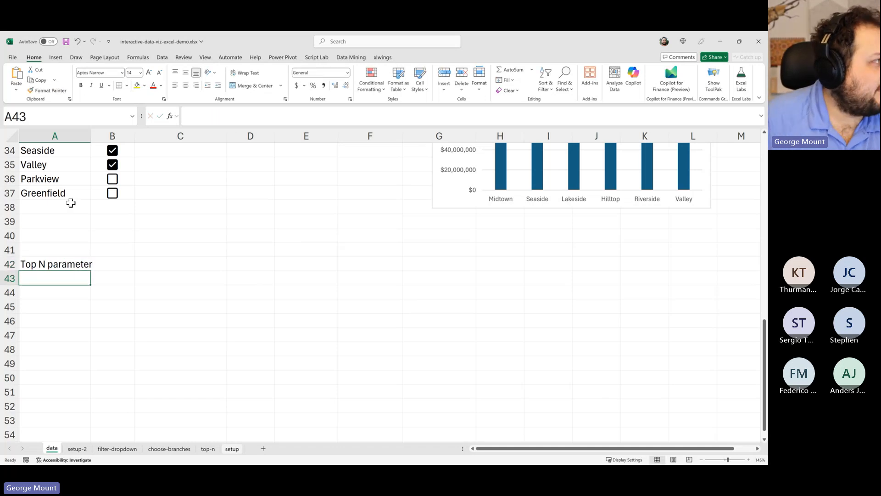
pyautogui.moveTo(89, 136); pyautogui.dragTo(96, 136)
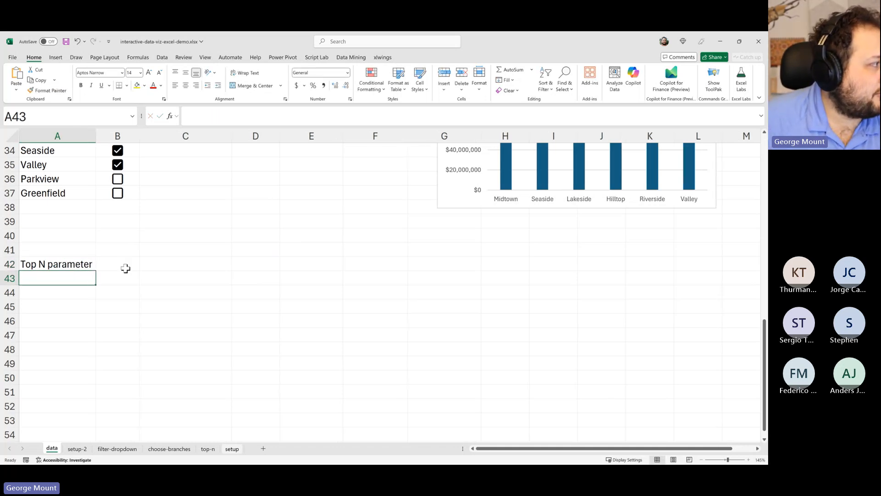
# Make only the word "parameter" bold in the A42 heading
pyautogui.click(123, 250)
pyautogui.click(117, 266)
pyautogui.click(22, 261)
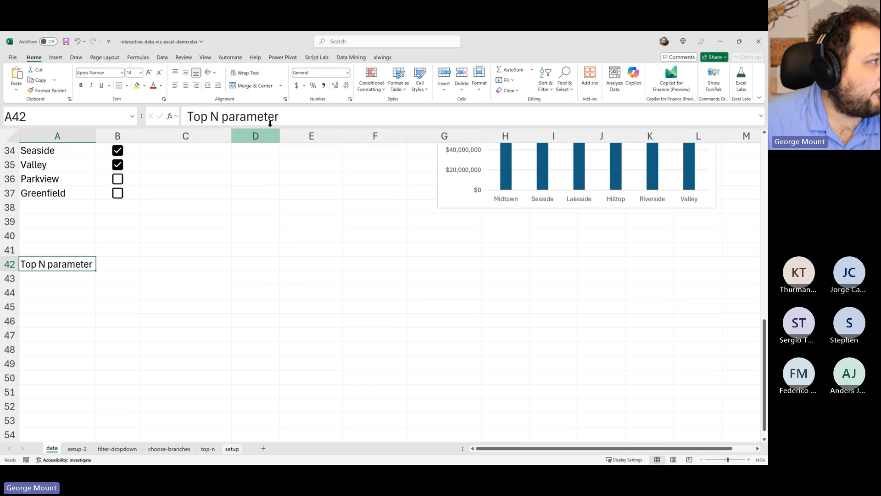
pyautogui.moveTo(222, 117); pyautogui.dragTo(314, 116)
pyautogui.hotkey('ctrl', 'b')
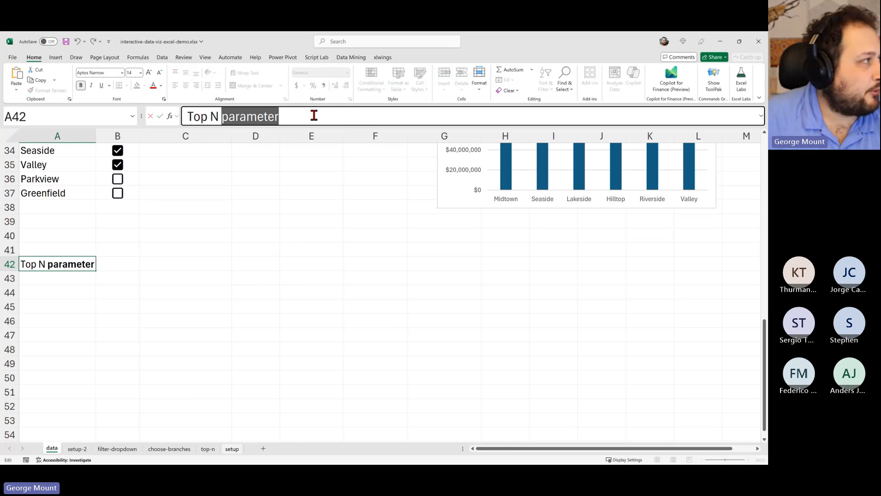
pyautogui.press('Return')
pyautogui.press('Up')
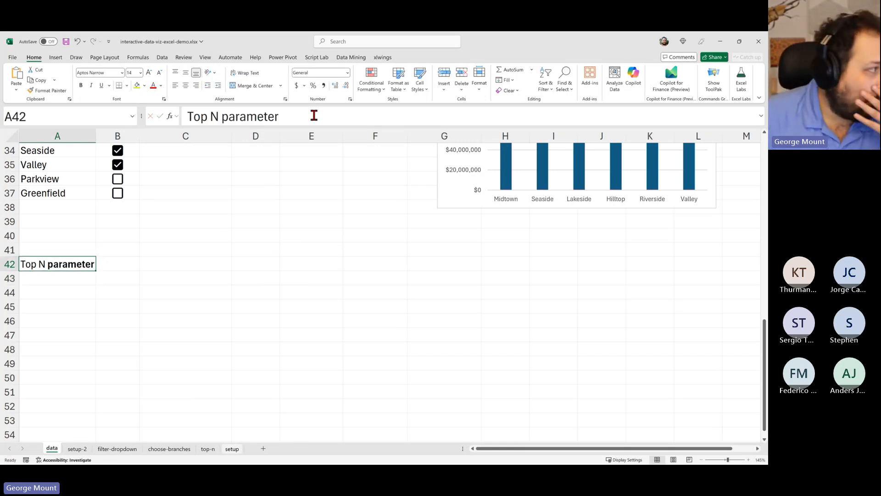
# Append "(variable / user defined input/variable)" to the heading in A42
pyautogui.click(134, 274)
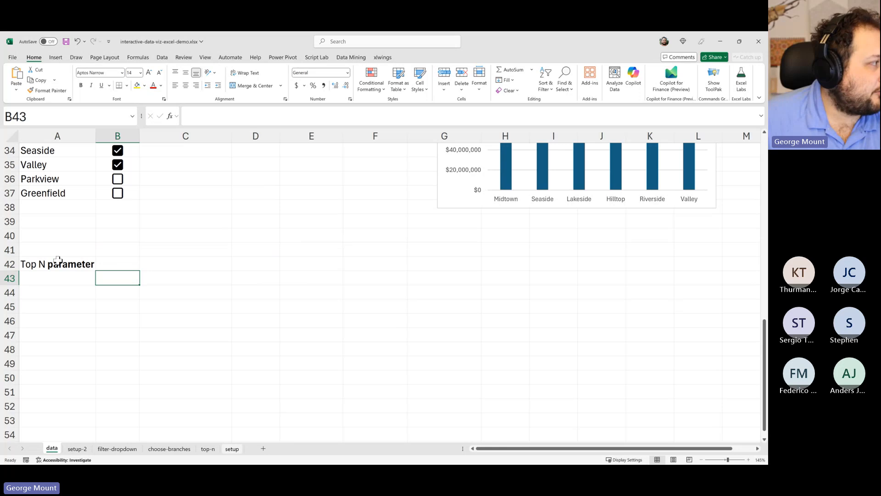
pyautogui.click(201, 253)
pyautogui.click(69, 251)
pyautogui.click(85, 260)
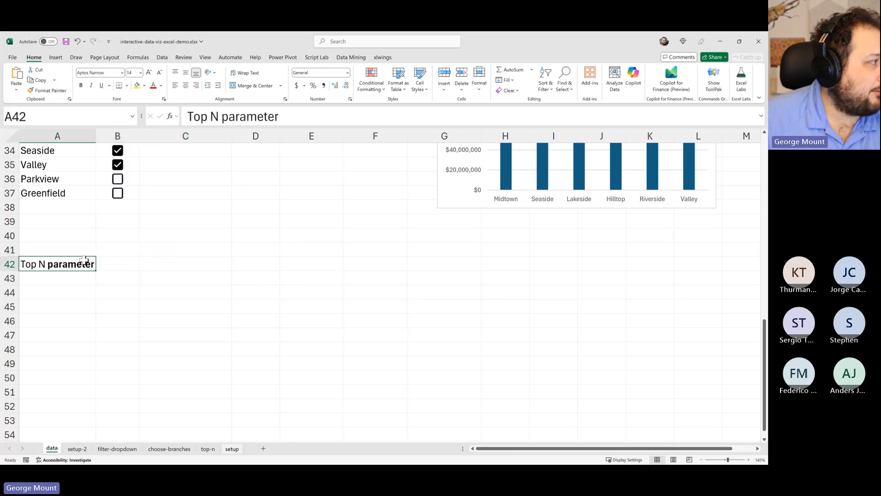
pyautogui.click(302, 123)
pyautogui.write('(v')
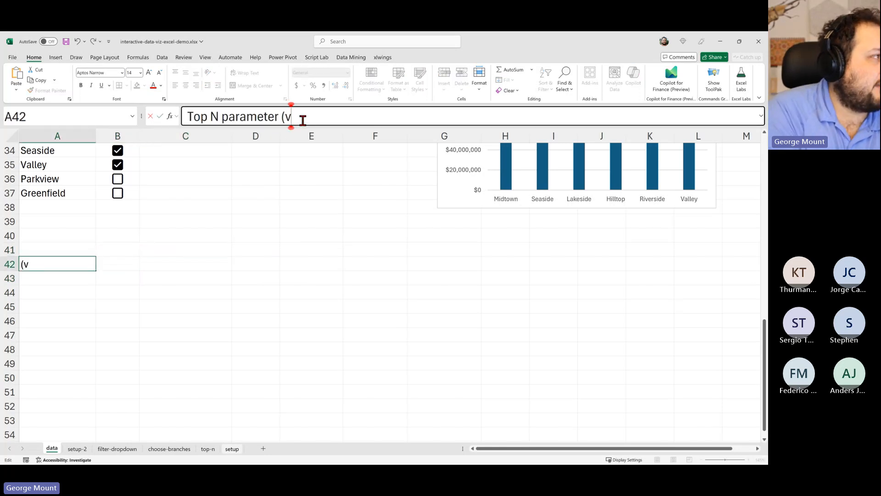
pyautogui.write('ariable / ')
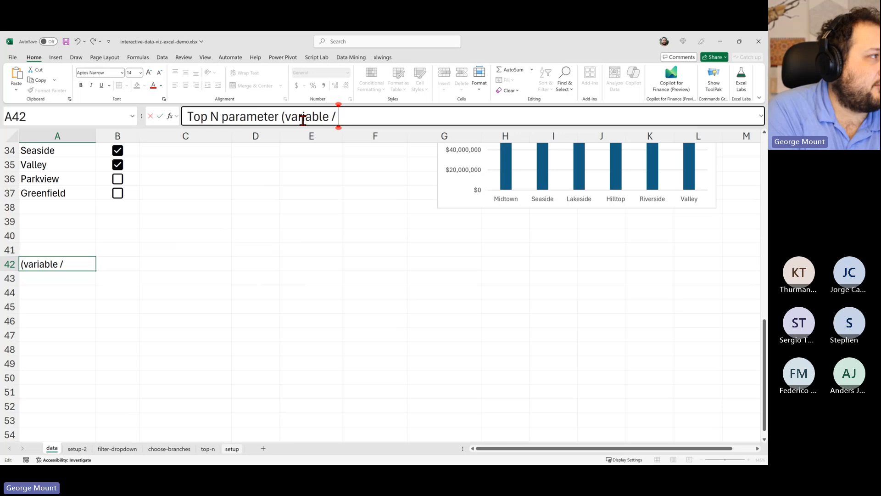
pyautogui.write('user defined i')
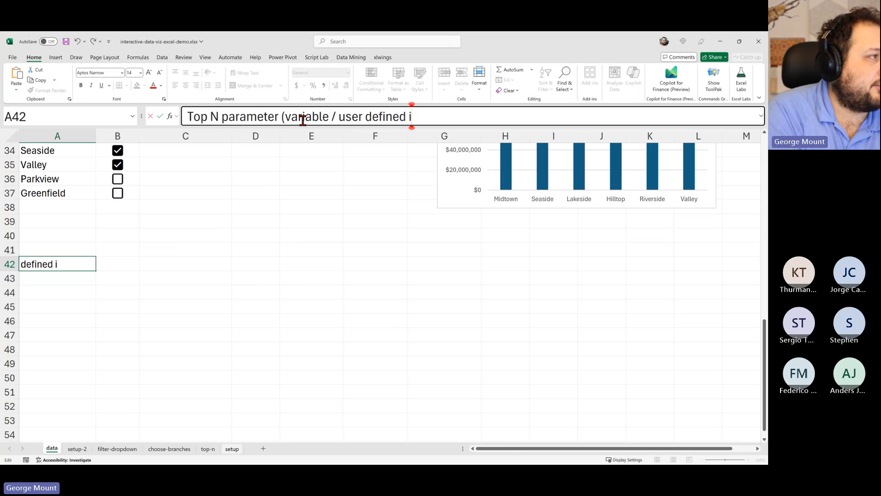
pyautogui.write('nput/variable)')
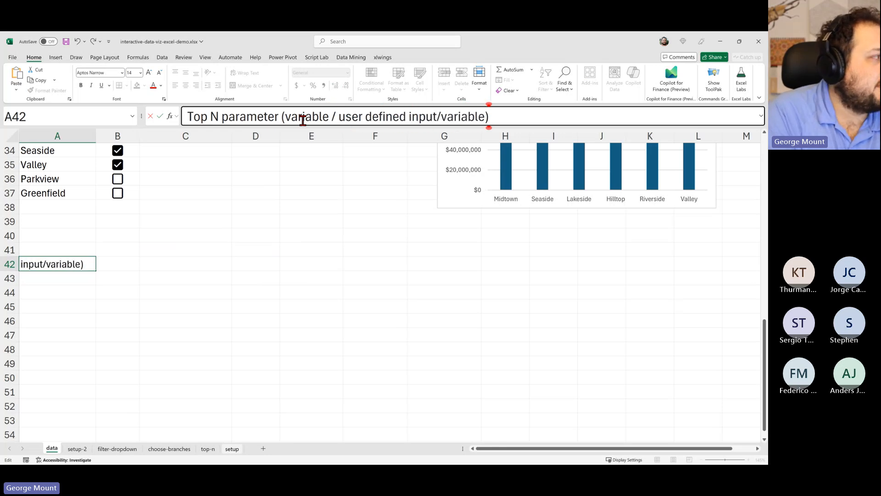
pyautogui.press('Return')
pyautogui.press('Up')
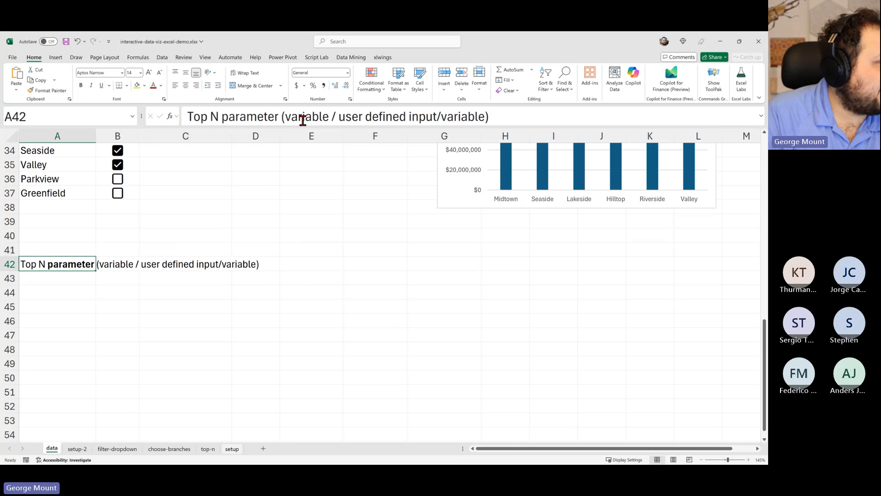
# List the examples "Top 10", "Top 5" and "Top 3" in cells C44 to C46
pyautogui.press('Right')
pyautogui.press('Right')
pyautogui.press('Right')
pyautogui.press('Down')
pyautogui.press('Down')
pyautogui.press('Left')
pyautogui.press('Left')
pyautogui.press('Right')
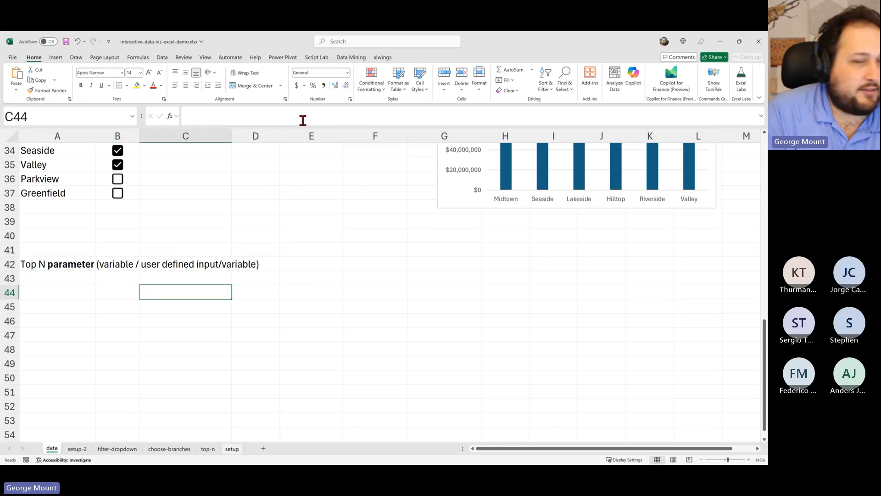
pyautogui.write('Top 10')
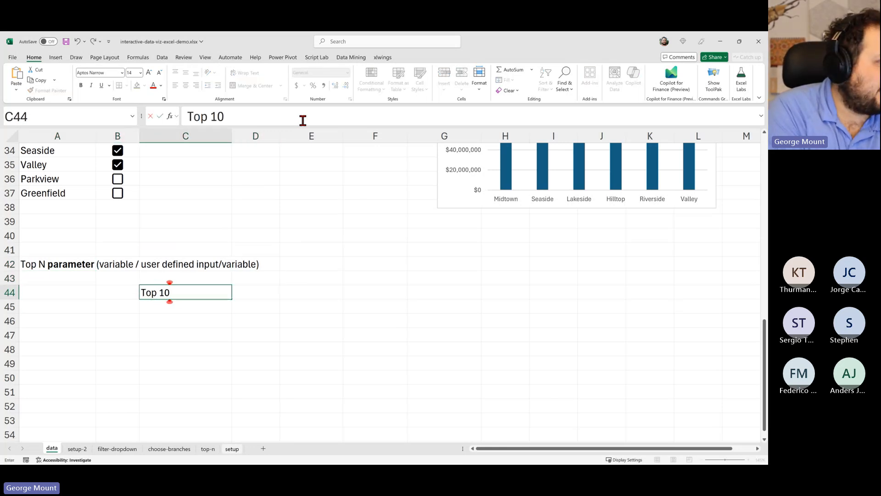
pyautogui.press('Return')
pyautogui.write('Top 6')
pyautogui.press('BackSpace')
pyautogui.write('5')
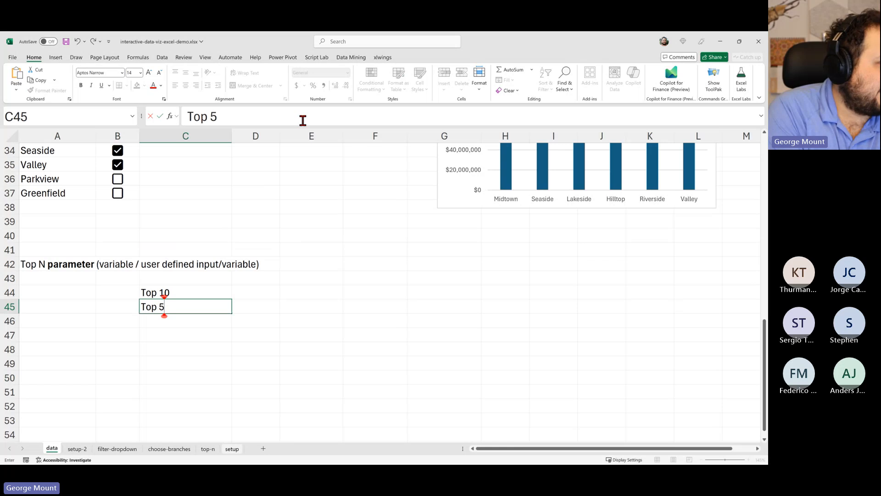
pyautogui.press('Return')
pyautogui.write('1')
pyautogui.press('BackSpace')
pyautogui.write('Top 3')
pyautogui.press('Return')
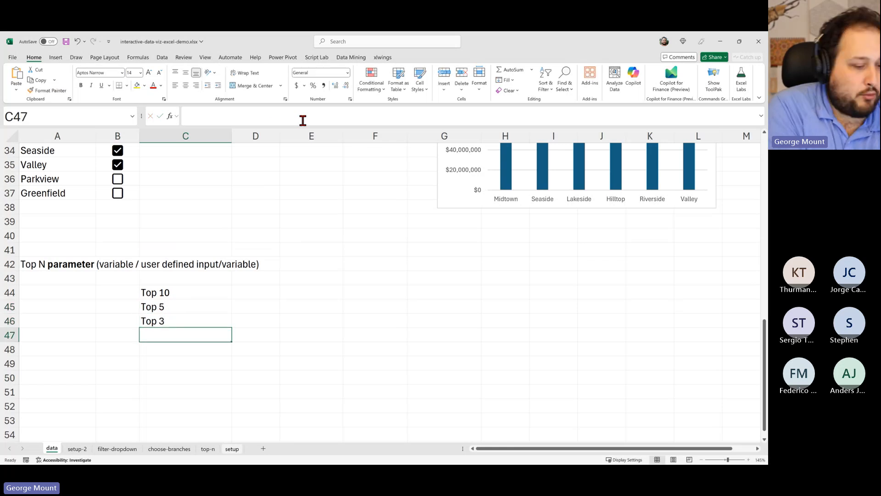
# Add "Top N" in C47 beneath the examples and make only its letter N bold
pyautogui.write('Top N')
pyautogui.press('Return')
pyautogui.press('Up')
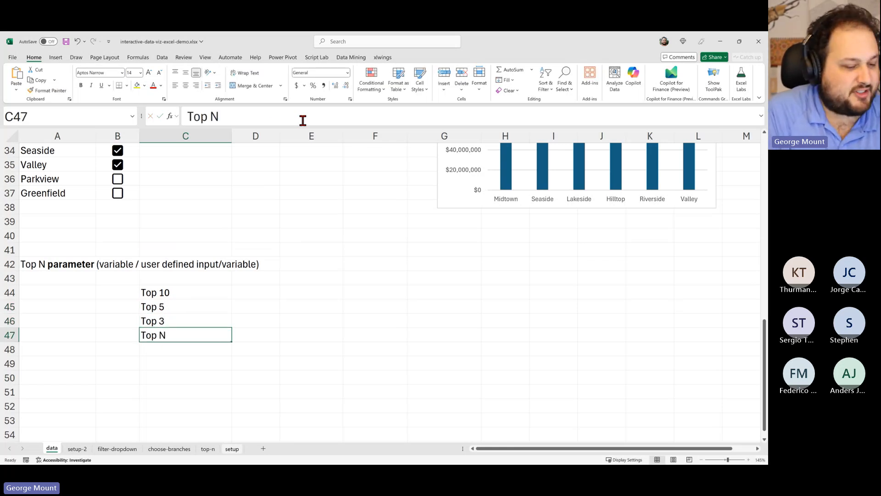
pyautogui.moveTo(212, 117); pyautogui.dragTo(252, 116)
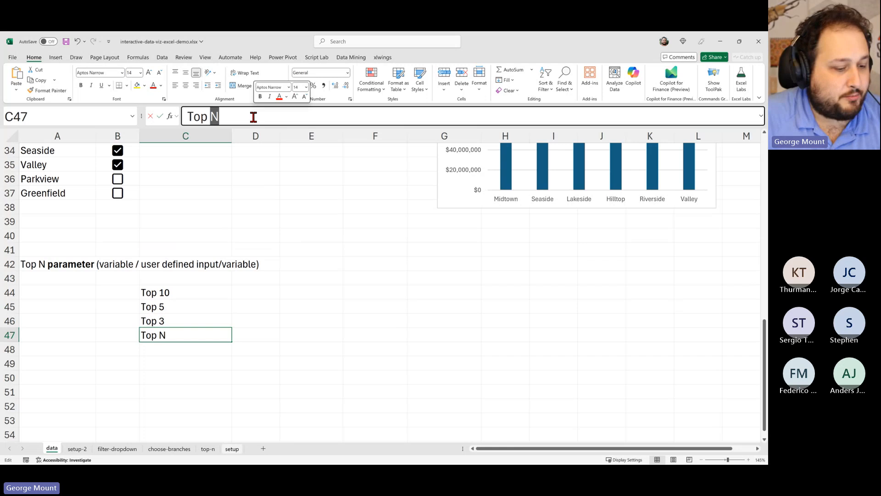
pyautogui.hotkey('ctrl', 'b')
pyautogui.press('Return')
pyautogui.press('Up')
pyautogui.press('Up')
pyautogui.moveTo(192, 353); pyautogui.dragTo(10, 266)
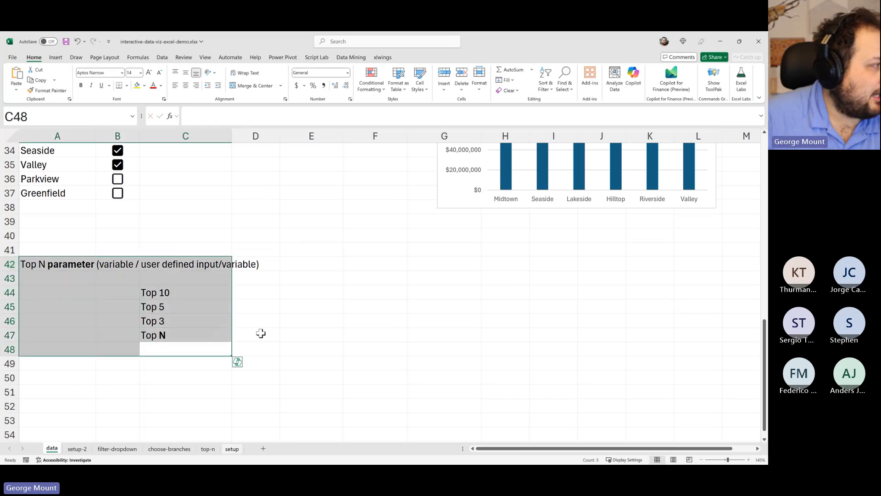
pyautogui.click(260, 333)
# Enter the label "Top:" in A50 and the value 5 beside it in B50
pyautogui.scroll(-3, 100, 390)
pyautogui.scroll(-2, 82, 299)
pyautogui.scroll(2, 87, 264)
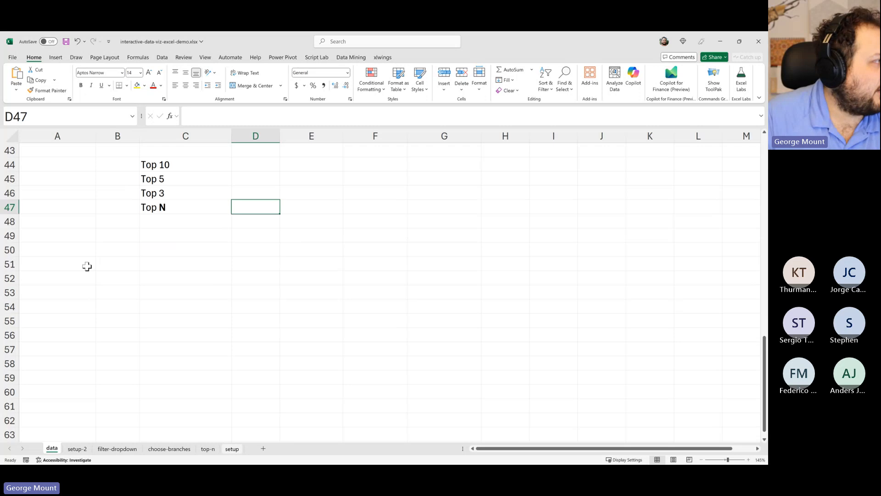
pyautogui.click(89, 261)
pyautogui.click(75, 248)
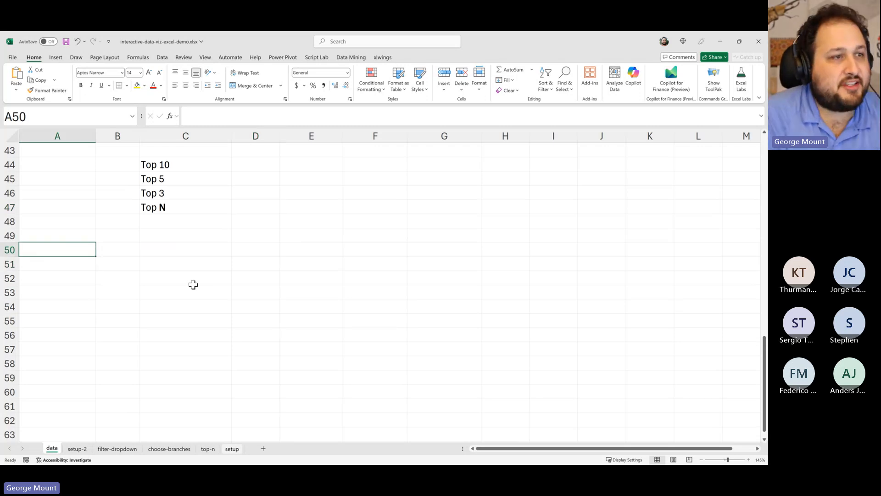
pyautogui.write('Top:')
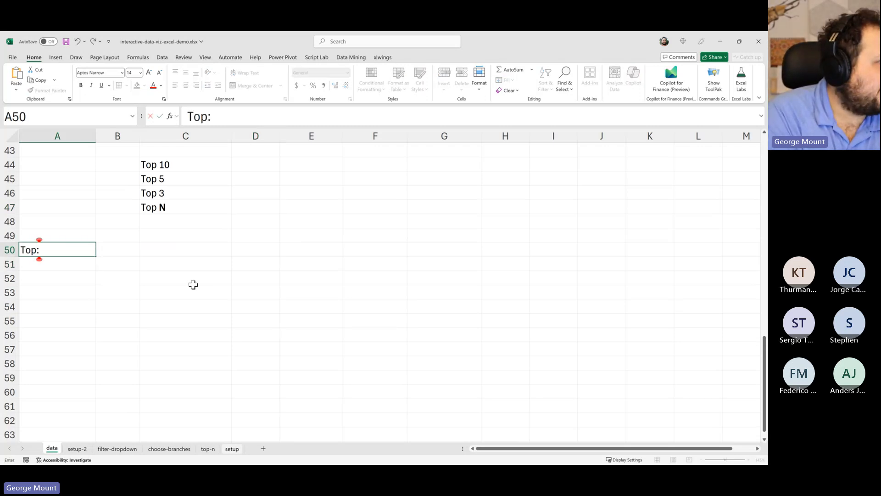
pyautogui.press('Tab')
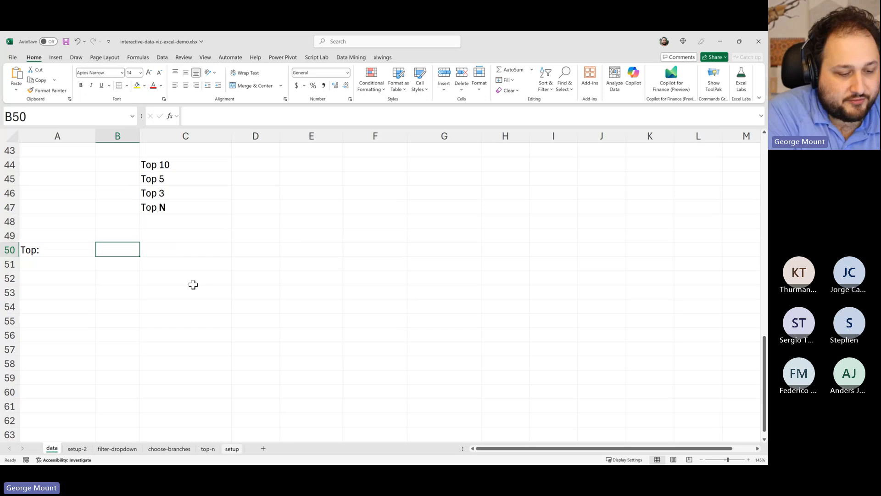
pyautogui.write('5')
pyautogui.press('Return')
pyautogui.press('Up')
pyautogui.press('Right')
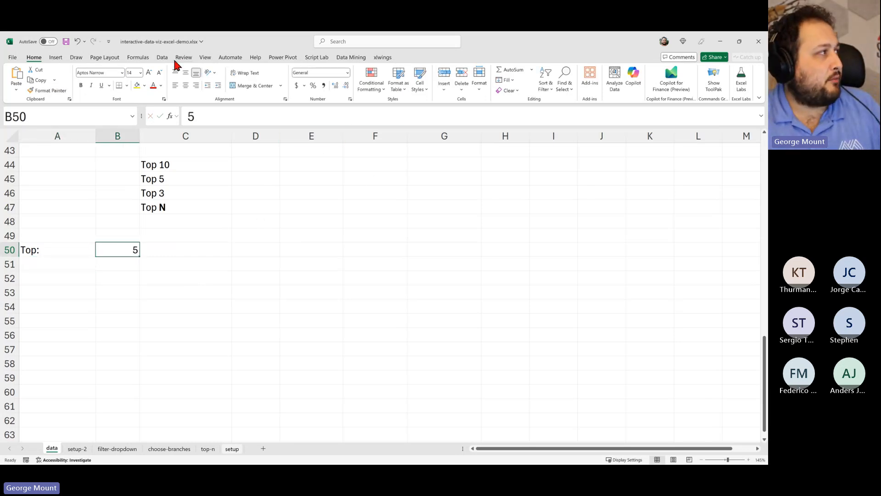
# Restrict B50 with data validation to whole numbers between 3 and 7
pyautogui.click(161, 58)
pyautogui.click(464, 90)
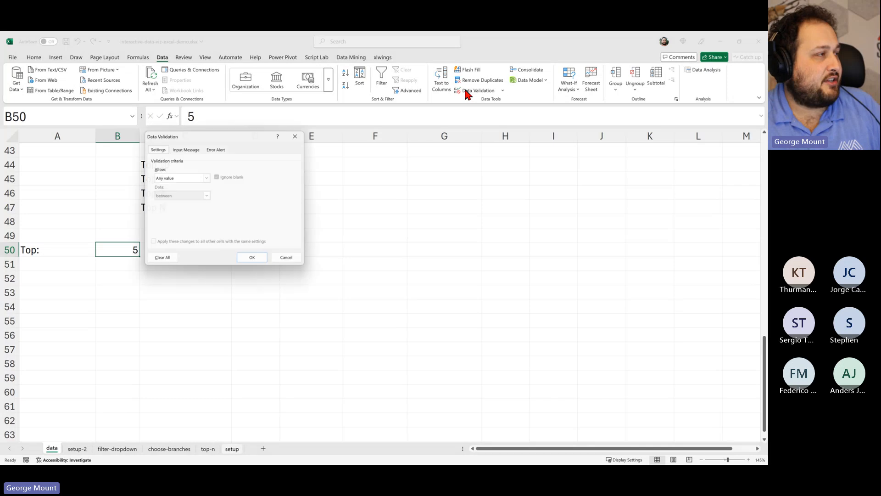
pyautogui.click(179, 177)
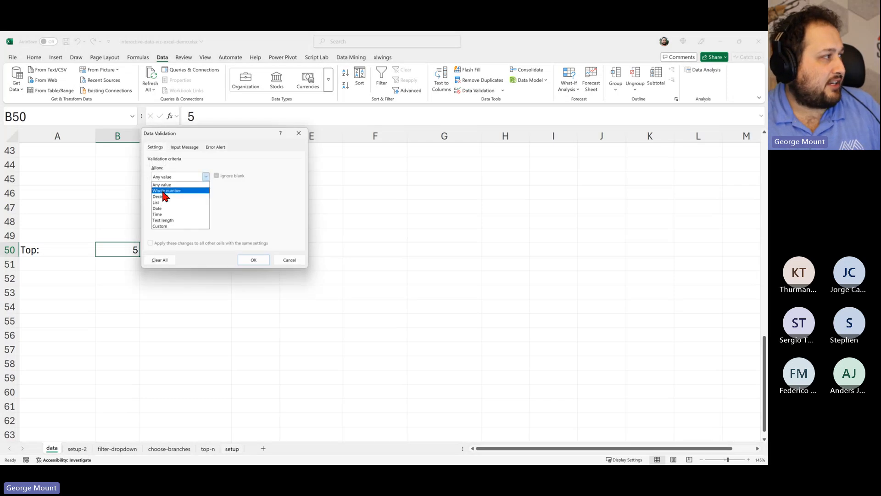
pyautogui.click(171, 190)
pyautogui.click(172, 212)
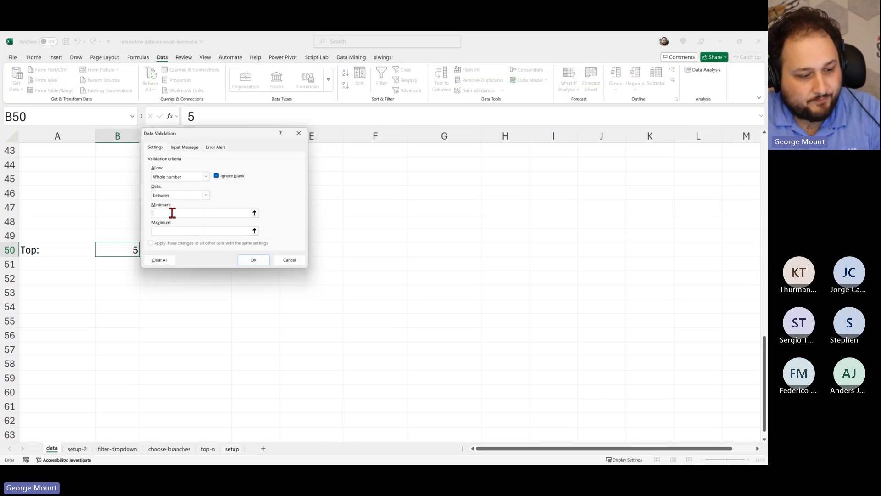
pyautogui.click(190, 230)
pyautogui.write('7')
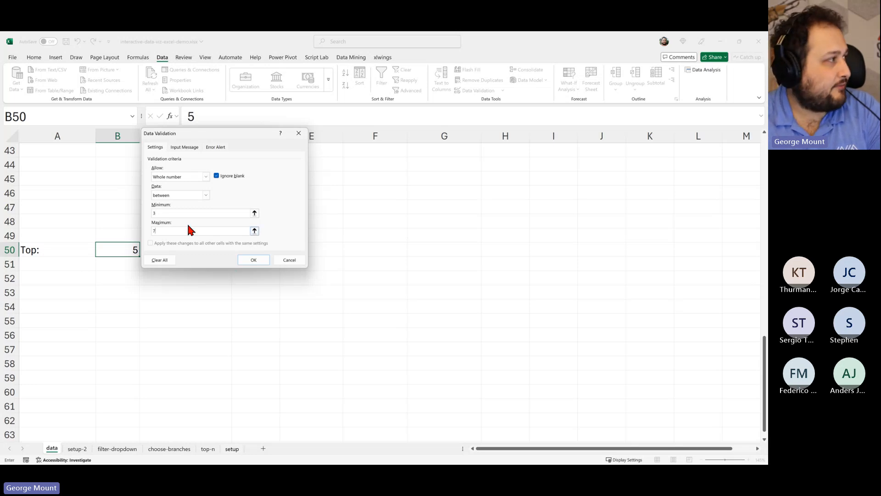
pyautogui.click(179, 176)
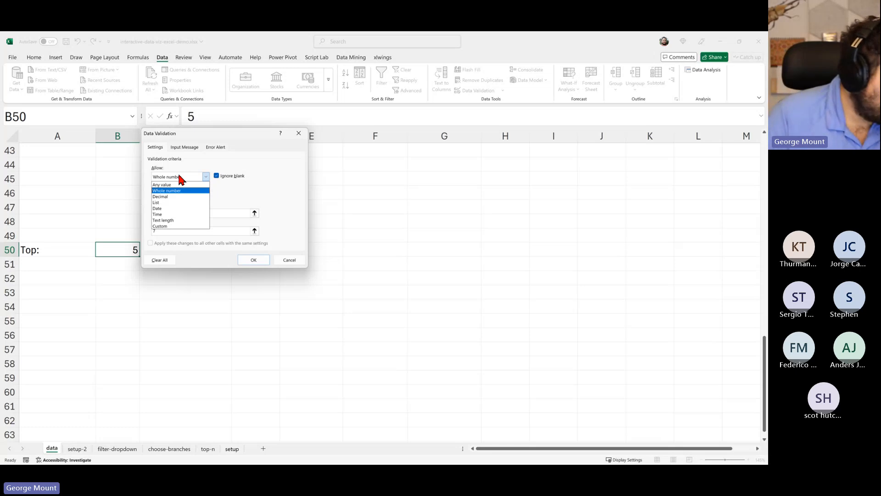
pyautogui.click(178, 191)
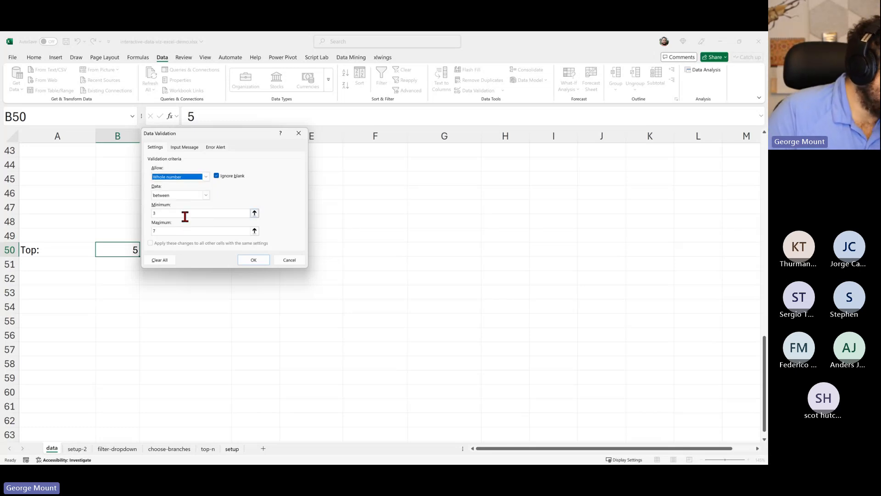
pyautogui.click(185, 216)
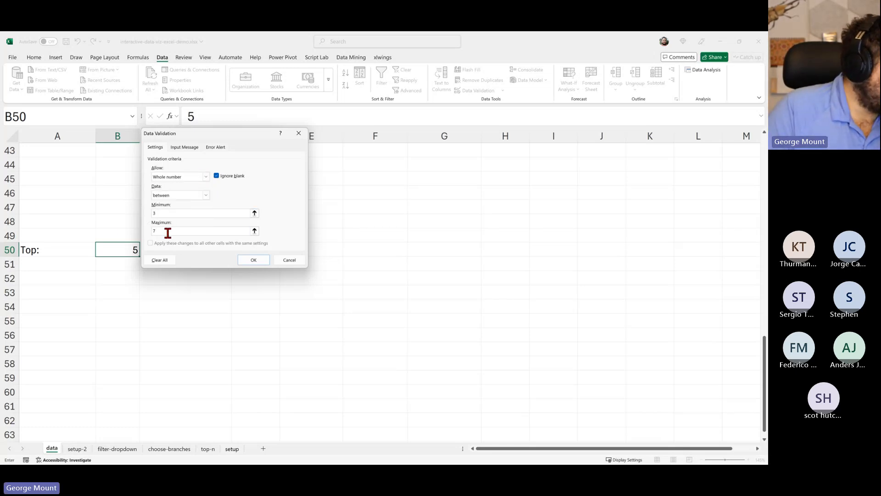
pyautogui.click(244, 260)
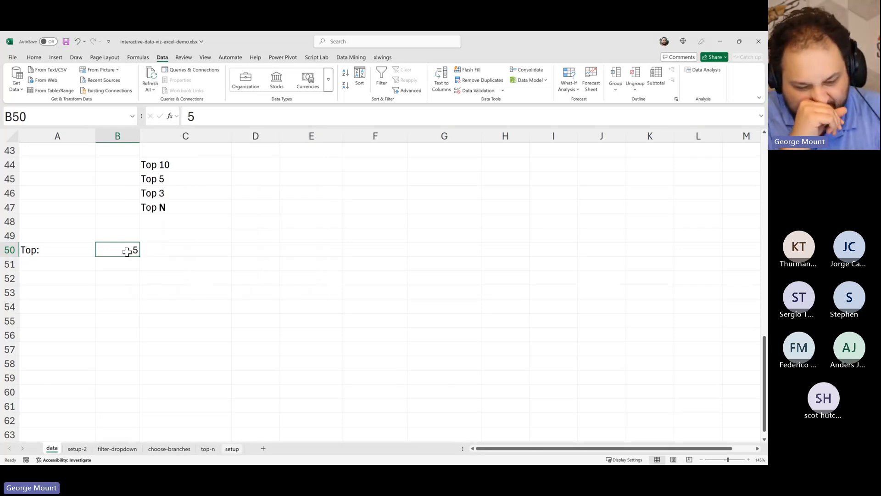
# Test the validation rule on B50 by trying to enter 8, and cancel the entry
pyautogui.write('8')
pyautogui.press('Return')
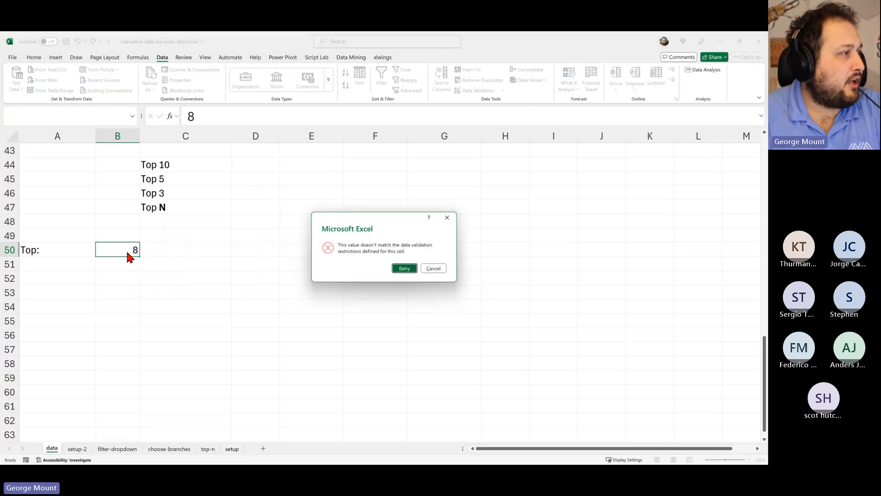
pyautogui.press('Escape')
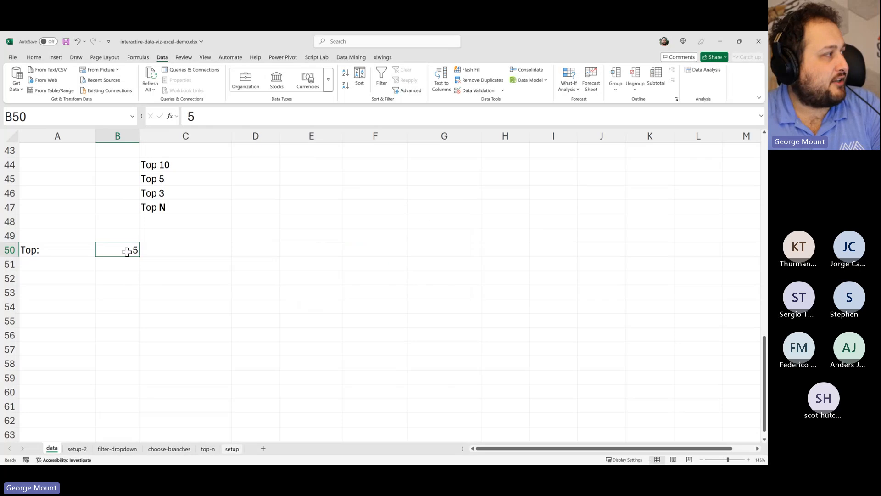
pyautogui.press('Return')
pyautogui.press('Return')
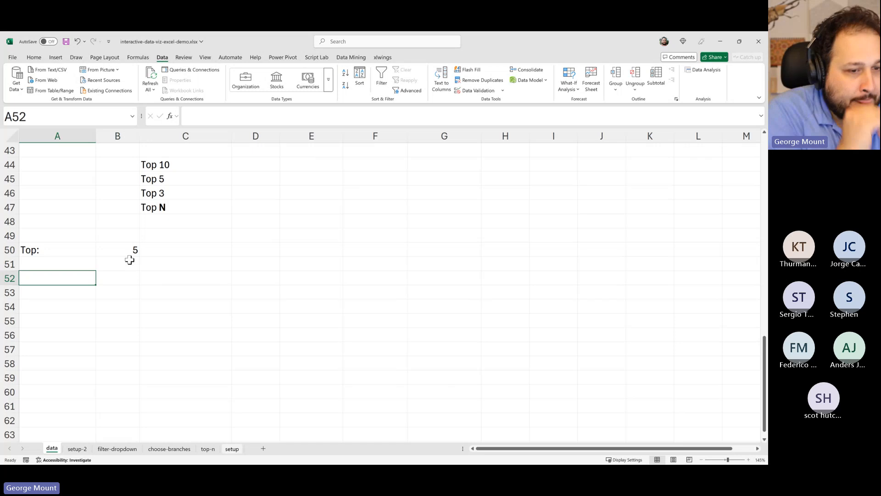
pyautogui.press('Right')
pyautogui.press('Right')
pyautogui.press('Right')
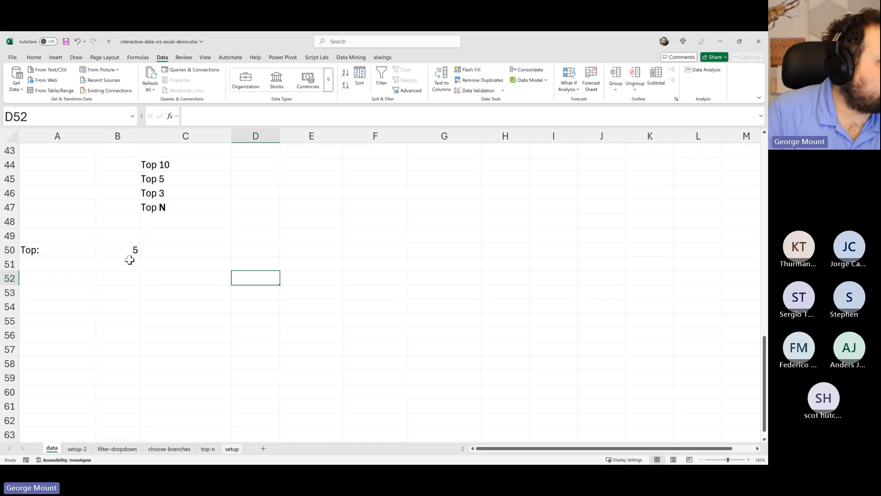
pyautogui.press('Up')
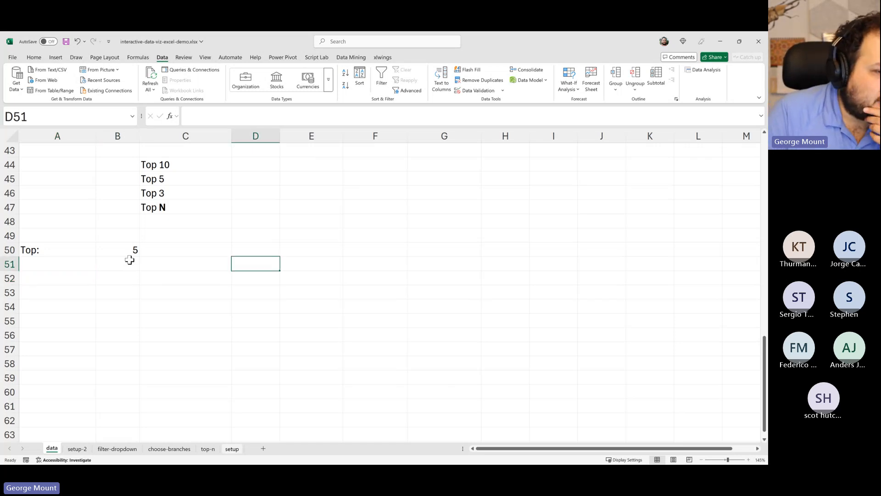
pyautogui.click(47, 280)
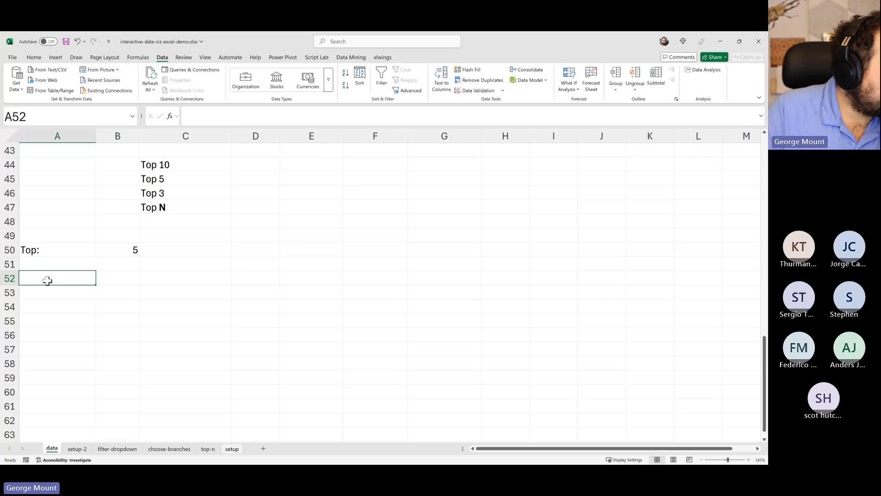
# Review the source table's branch rows and Total Deposits ($) column in relation to the Top parameter in B50
pyautogui.scroll(14, 206, 262)
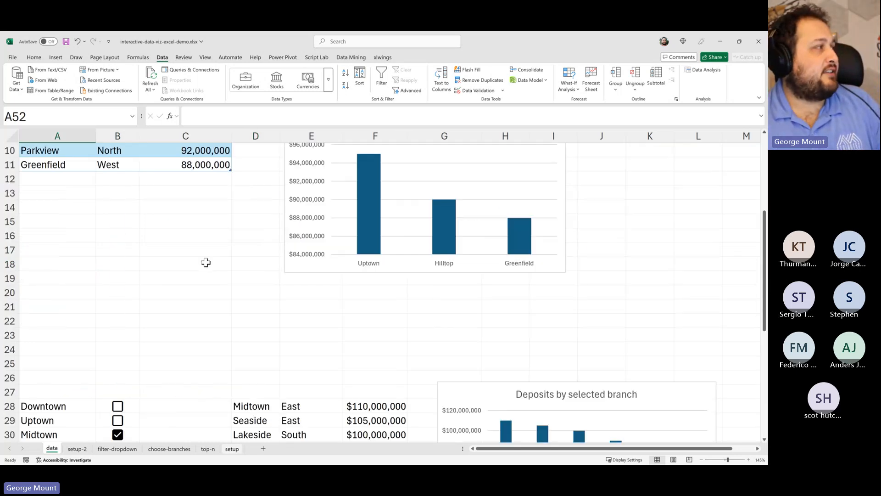
pyautogui.moveTo(90, 179); pyautogui.dragTo(179, 248)
pyautogui.scroll(-10, 179, 248)
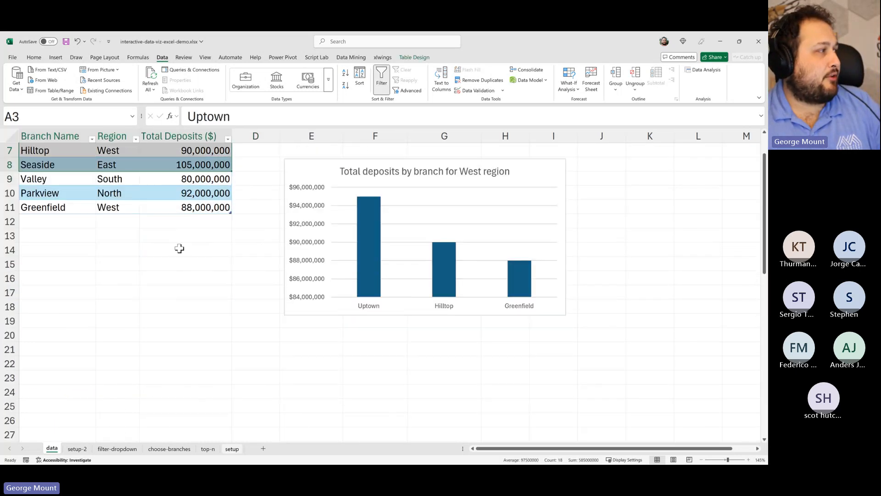
pyautogui.click(126, 423)
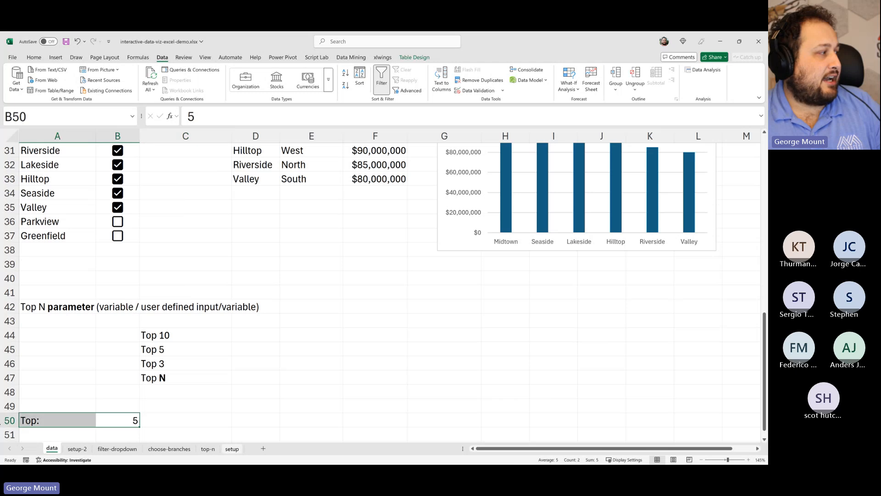
pyautogui.scroll(10, 195, 309)
pyautogui.moveTo(185, 164); pyautogui.dragTo(166, 256)
pyautogui.scroll(-14, 167, 257)
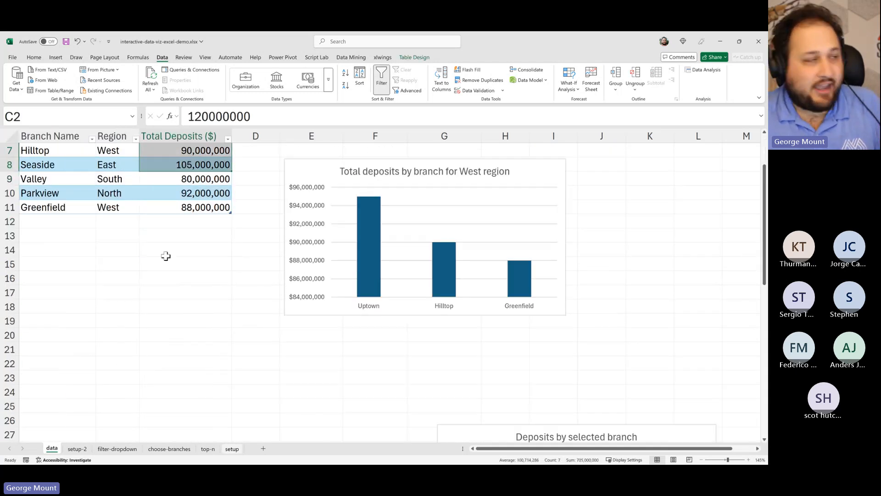
# Enter the note "Largest N values" in D50 beside the Top parameter
pyautogui.click(250, 249)
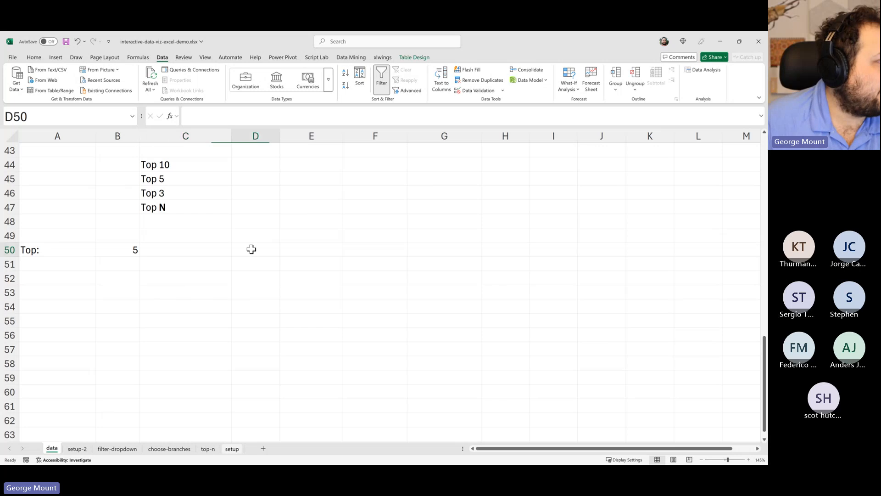
pyautogui.write('Lasrge')
pyautogui.press('BackSpace')
pyautogui.press('BackSpace')
pyautogui.press('BackSpace')
pyautogui.press('BackSpace')
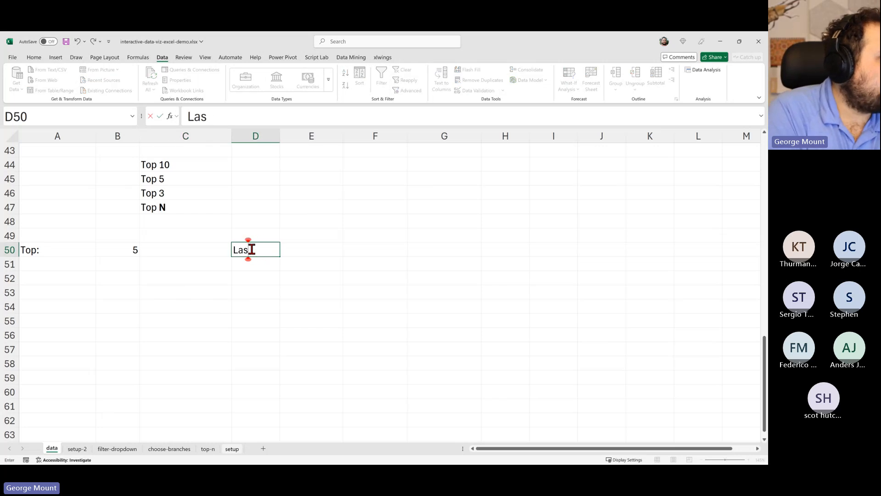
pyautogui.write('rgest N values')
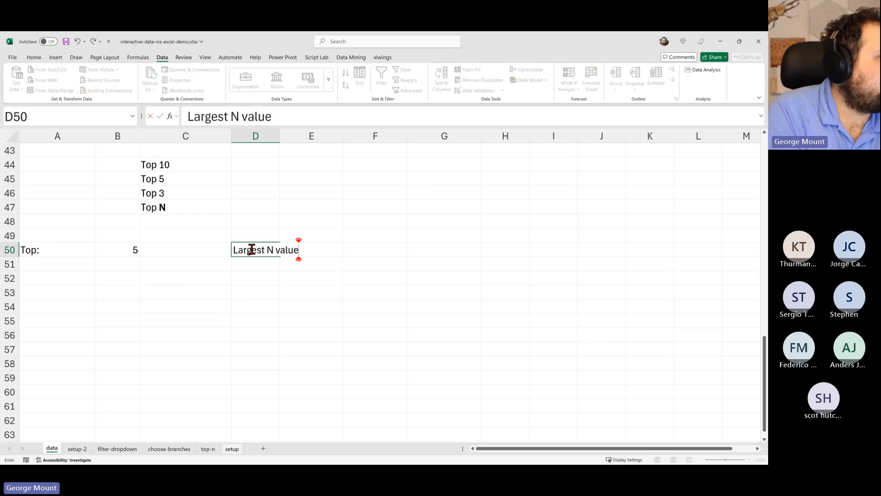
pyautogui.press('Return')
# Start a LARGE formula in A52 with the deposits table's Total Deposits ($) column as its array
pyautogui.press('Down')
pyautogui.press('Down')
pyautogui.press('Left')
pyautogui.press('Left')
pyautogui.press('Left')
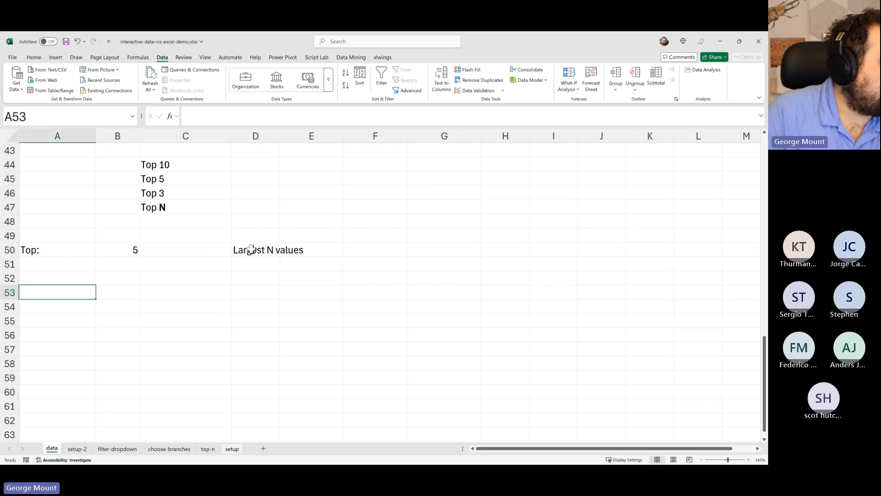
pyautogui.press('Up')
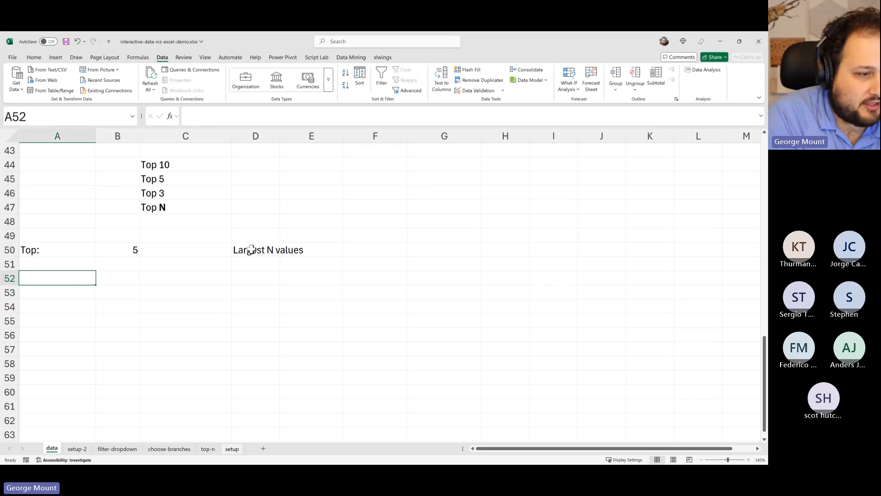
pyautogui.write('lar')
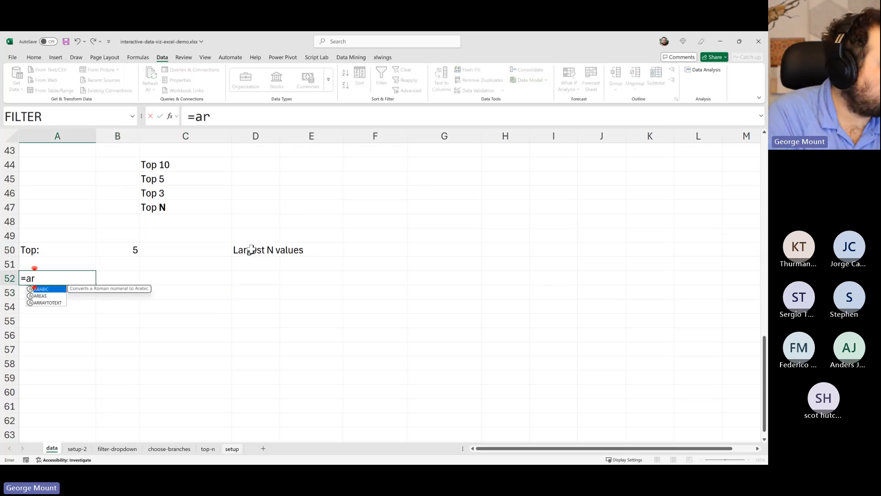
pyautogui.press('BackSpace')
pyautogui.press('BackSpace')
pyautogui.press('BackSpace')
pyautogui.write('lar')
pyautogui.press('Tab')
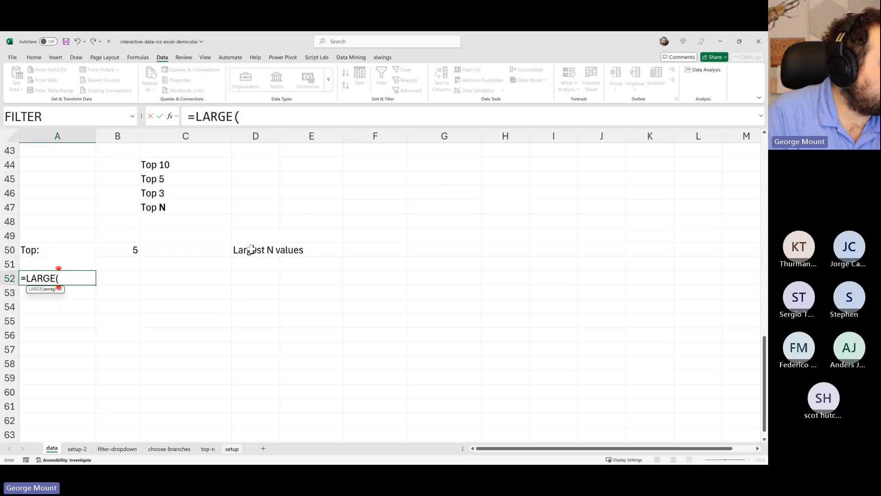
pyautogui.scroll(7, 251, 249)
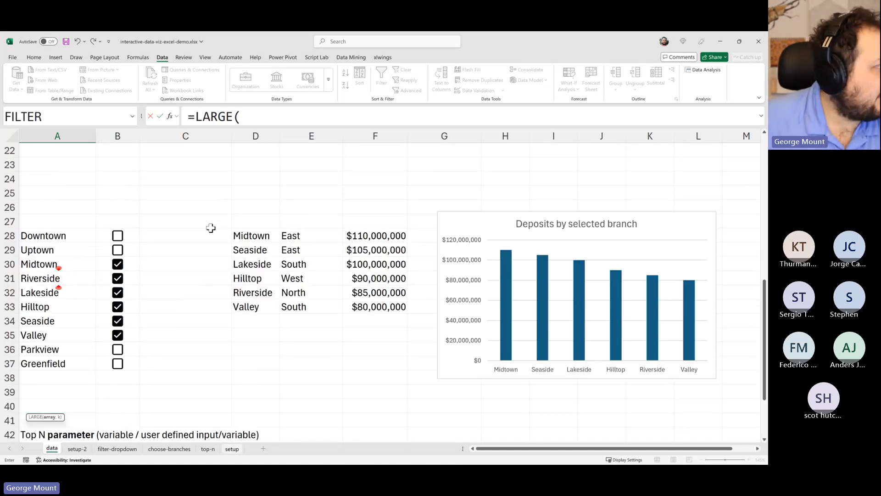
pyautogui.scroll(7, 211, 228)
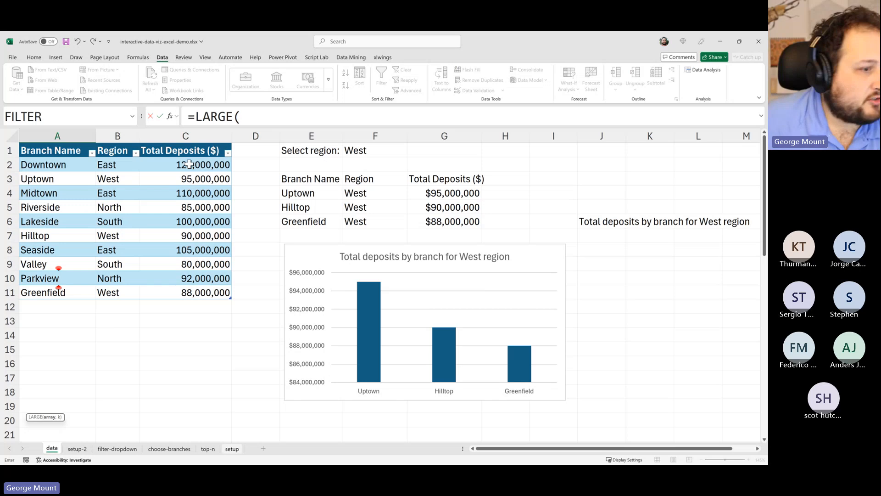
pyautogui.moveTo(189, 159); pyautogui.dragTo(188, 293)
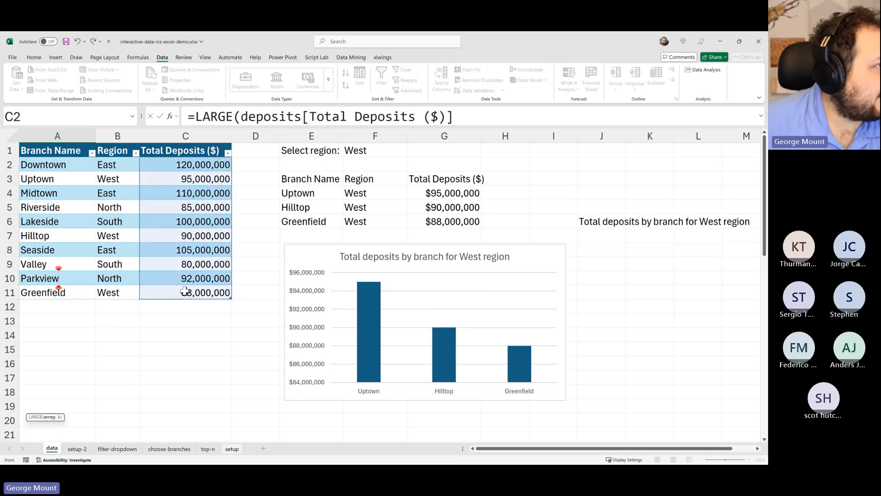
# Complete the LARGE formula in A52 by using the Top parameter in B50 as its k argument
pyautogui.scroll(-6, 190, 291)
pyautogui.scroll(-6, 190, 291)
pyautogui.write(',')
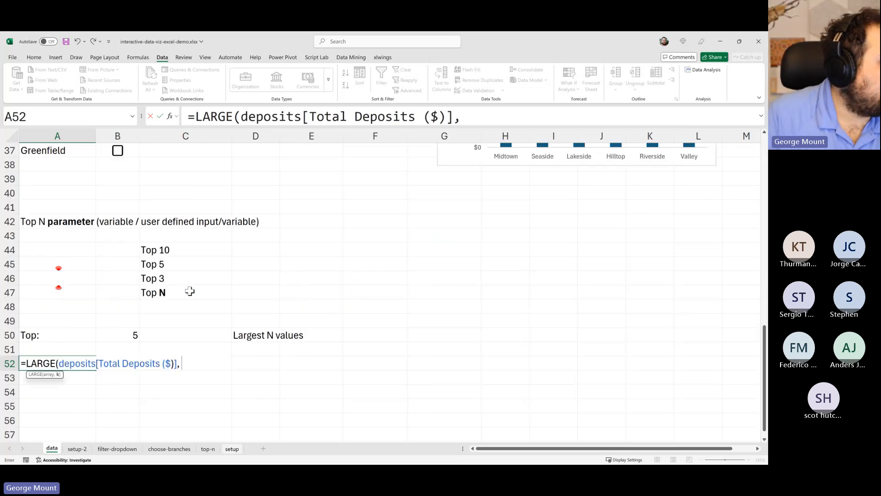
pyautogui.scroll(-1, 190, 291)
pyautogui.click(133, 293)
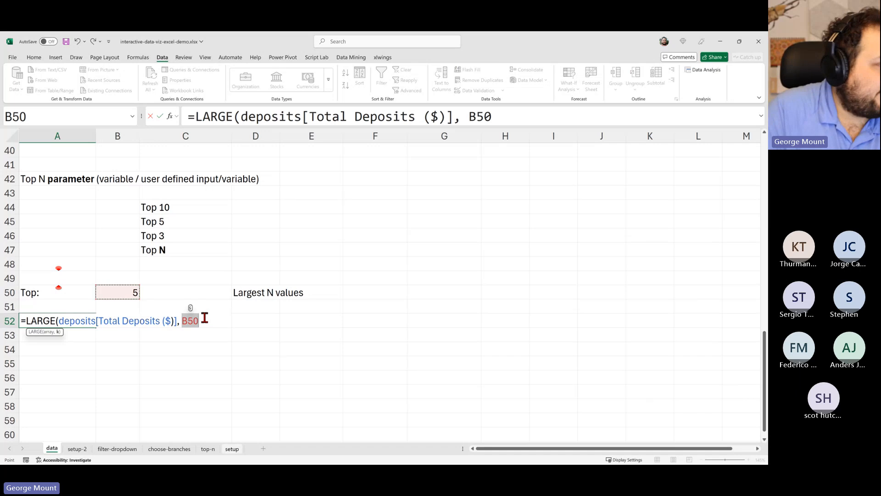
pyautogui.write(')')
pyautogui.press('Return')
# Try to set the Top parameter in B50 to 1, and cancel the entry
pyautogui.press('Up')
pyautogui.press('Up')
pyautogui.press('Up')
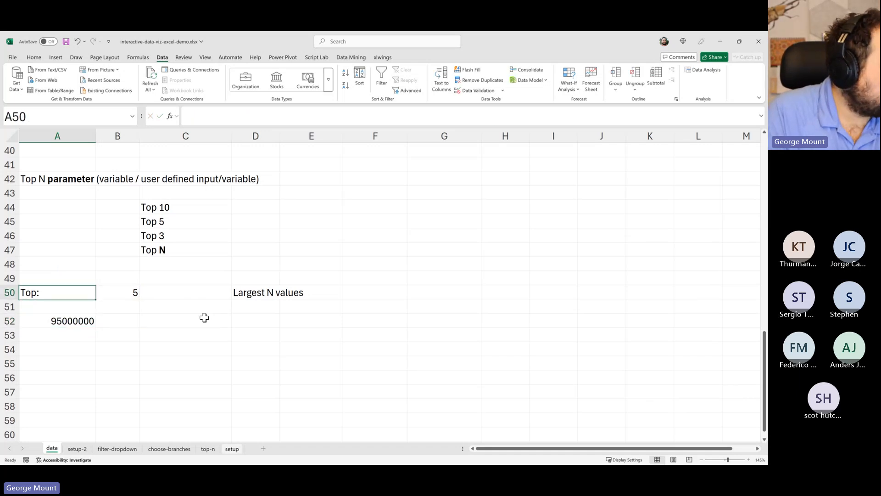
pyautogui.press('Right')
pyautogui.write('1')
pyautogui.press('Return')
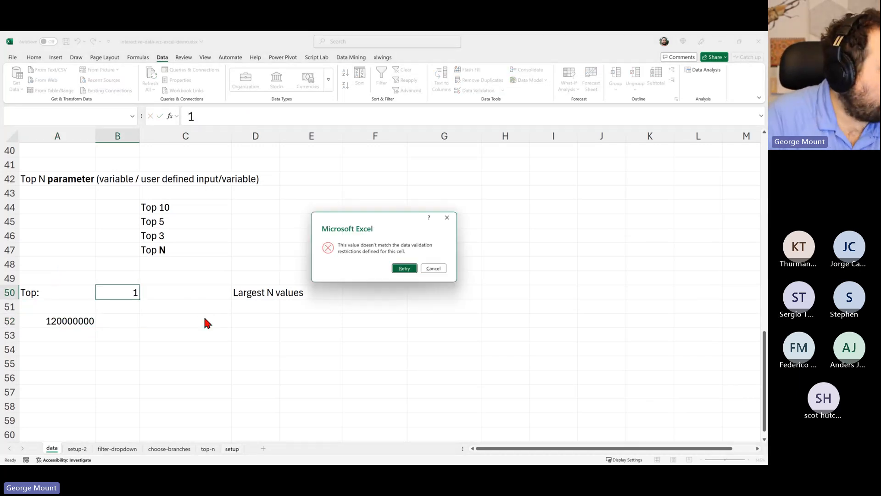
pyautogui.press('Escape')
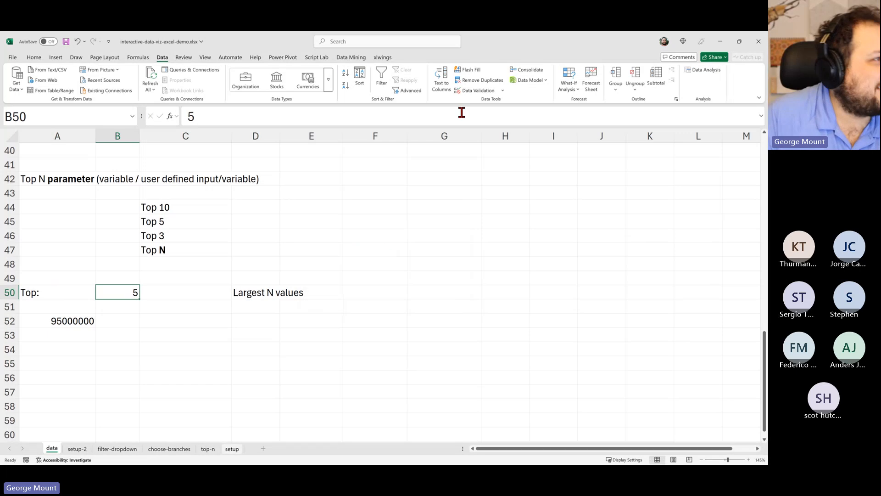
# Clear all data validation from B50 and set the Top parameter to 1
pyautogui.click(472, 90)
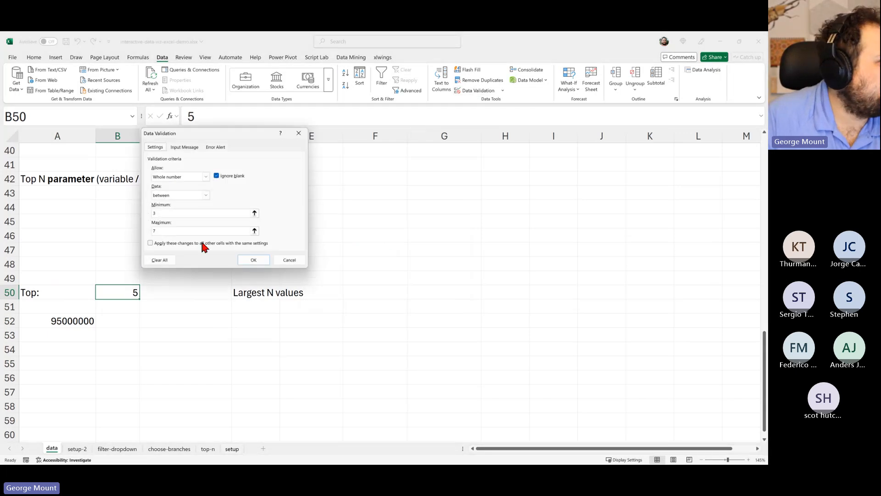
pyautogui.click(165, 260)
pyautogui.click(256, 262)
pyautogui.write('1')
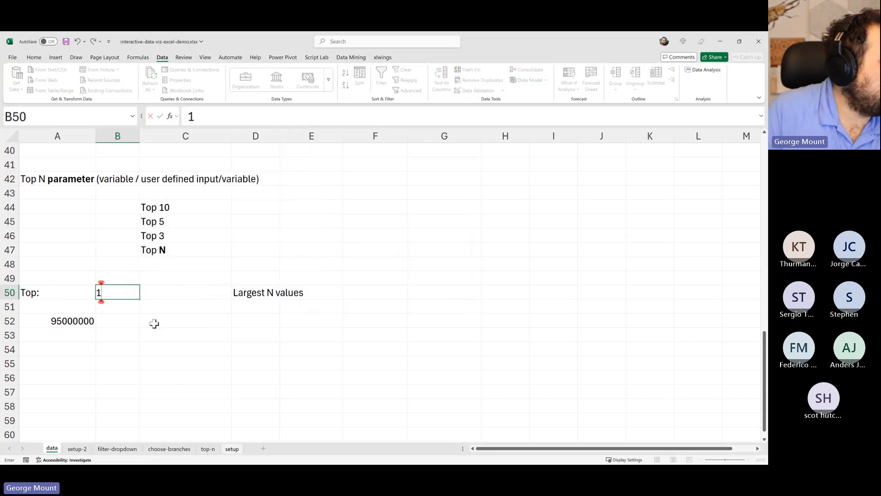
pyautogui.press('Return')
# Check the LARGE result against Downtown's Total Deposits ($) in the source table, and set the Top parameter in B50 to 5
pyautogui.scroll(13, 154, 321)
pyautogui.click(198, 167)
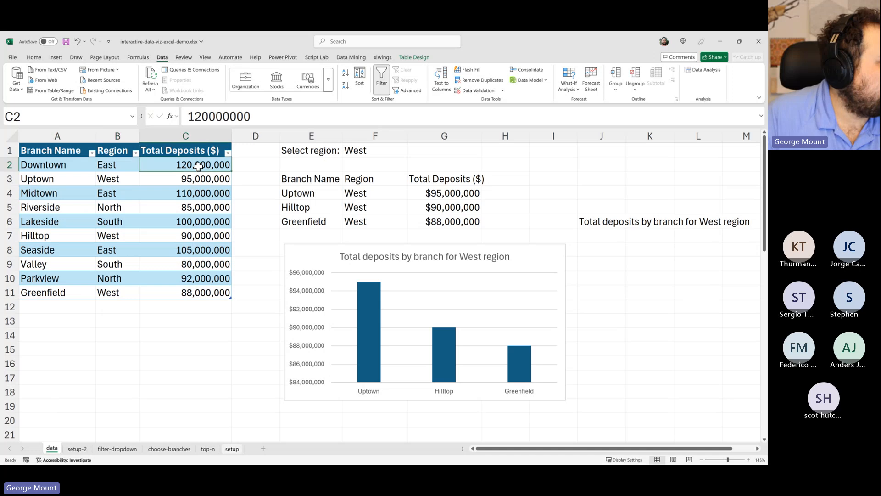
pyautogui.scroll(-12, 198, 271)
pyautogui.click(114, 332)
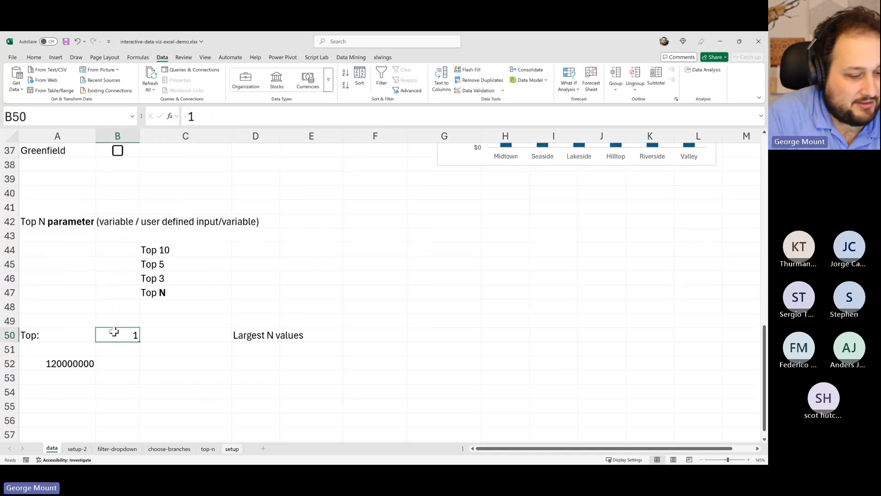
pyautogui.write('5')
pyautogui.press('Return')
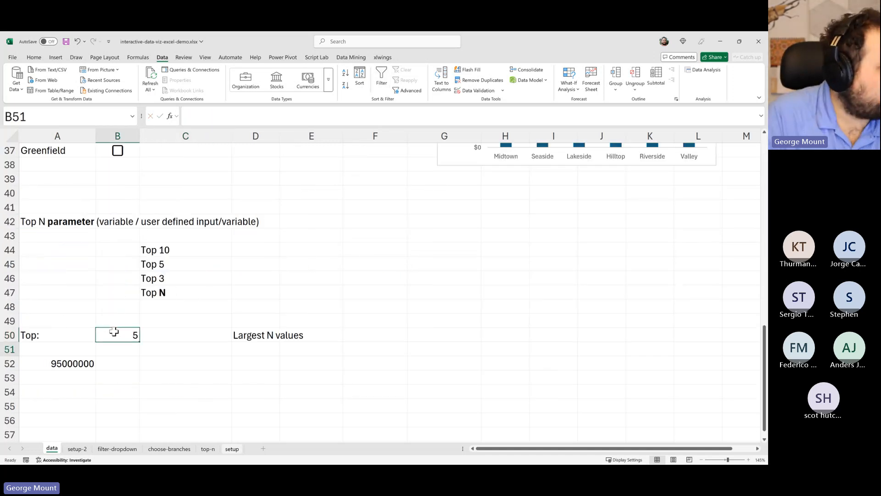
# Set the Top parameter in B50 to 6 and select the LARGE result in A52
pyautogui.click(114, 331)
pyautogui.write('6')
pyautogui.press('Return')
pyautogui.press('Return')
pyautogui.press('Left')
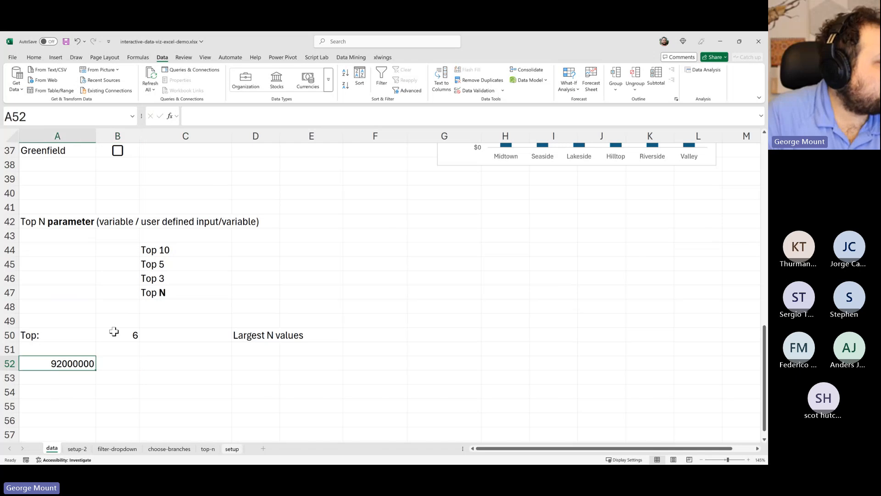
# Examine the LARGE formula and its result in A52 against the branch rows of the source deposits table
pyautogui.scroll(7, 136, 322)
pyautogui.scroll(-10, 136, 322)
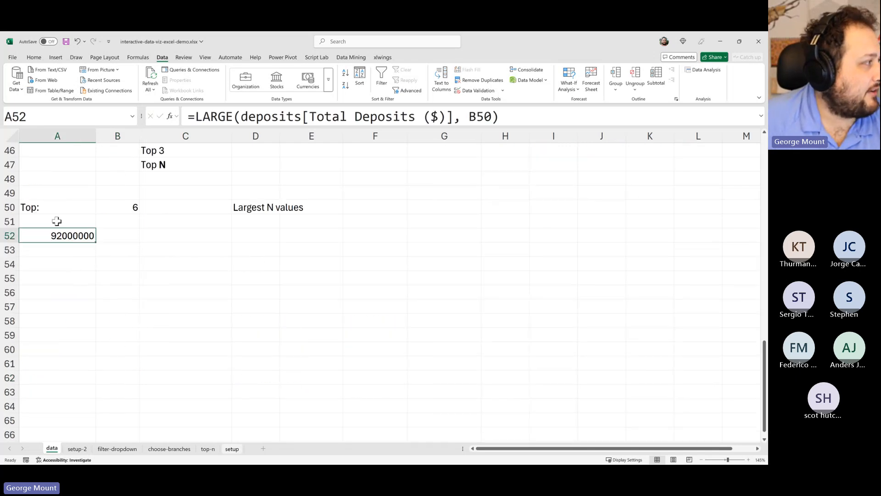
pyautogui.scroll(15, 104, 236)
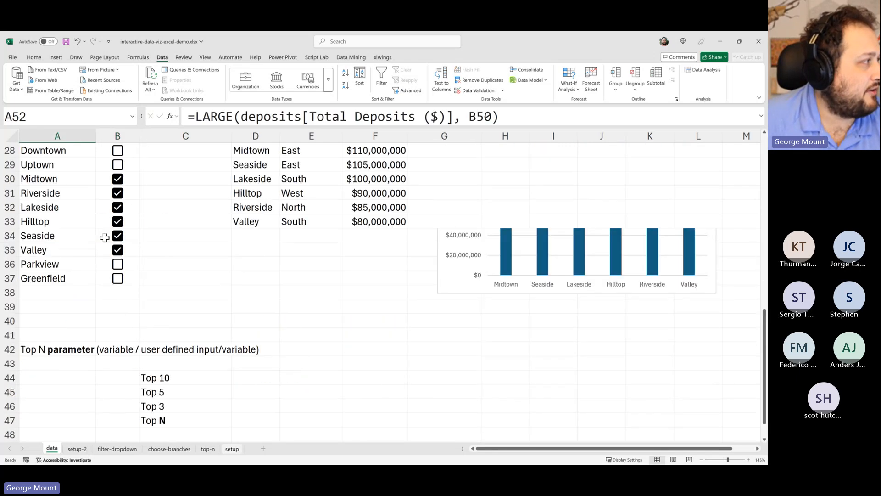
pyautogui.moveTo(190, 164); pyautogui.dragTo(28, 292)
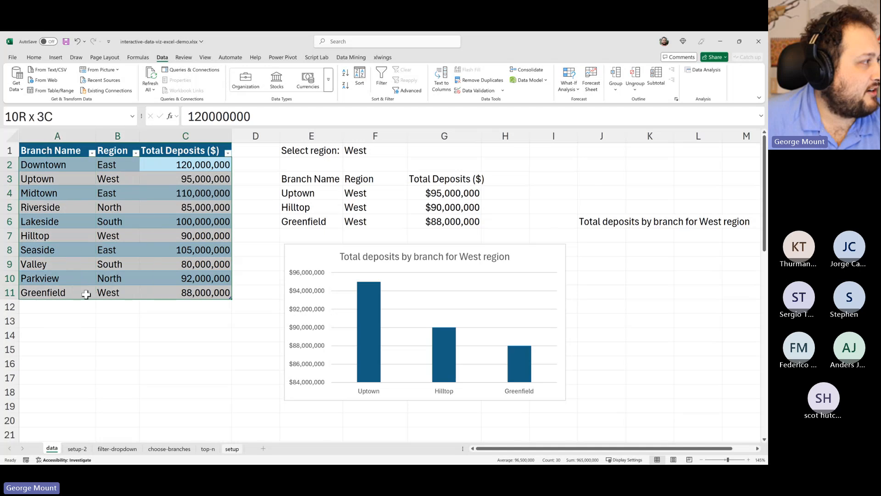
pyautogui.scroll(-12, 78, 317)
pyautogui.click(54, 360)
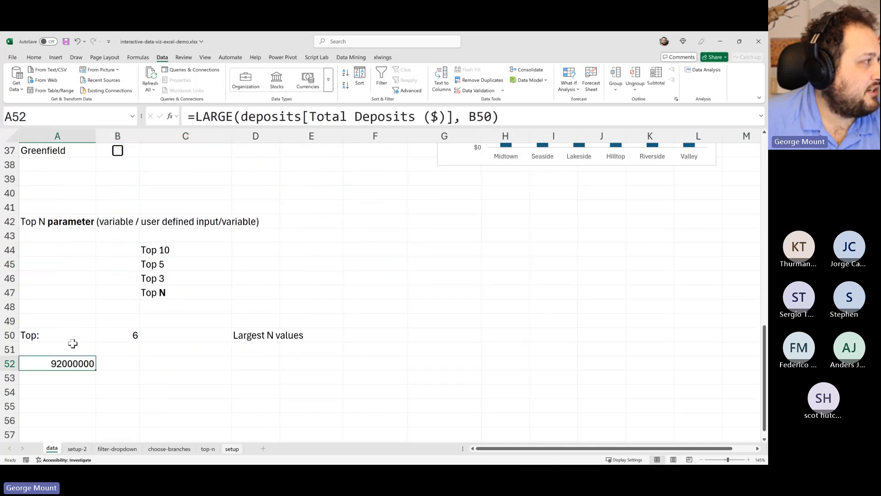
pyautogui.scroll(12, 73, 343)
pyautogui.moveTo(240, 235); pyautogui.dragTo(40, 218)
pyautogui.click(171, 203)
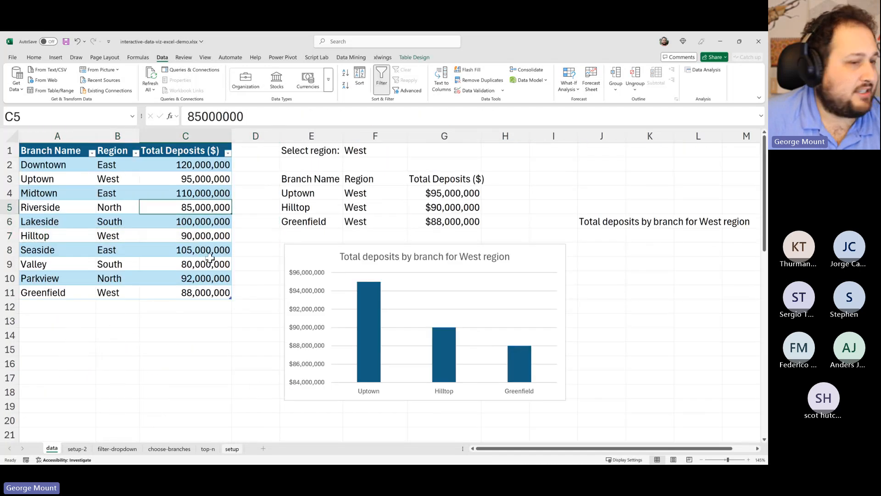
pyautogui.scroll(-11, 210, 258)
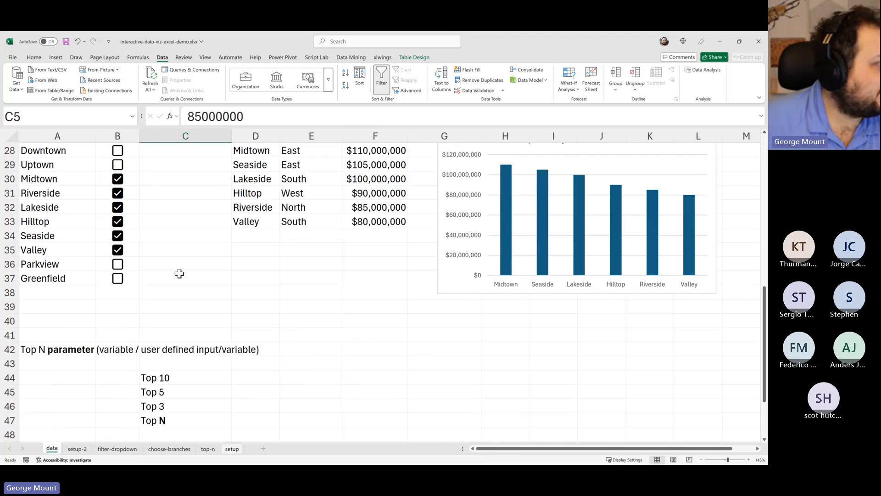
pyautogui.click(39, 406)
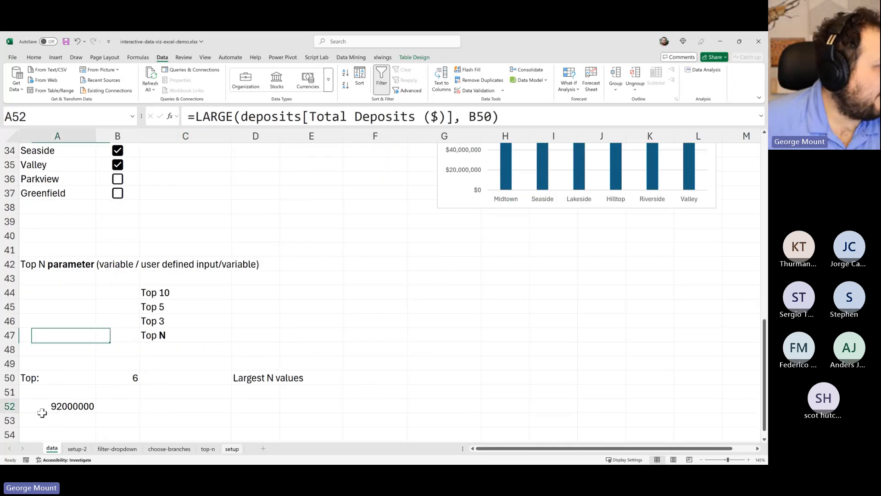
pyautogui.click(531, 117)
pyautogui.press('Escape')
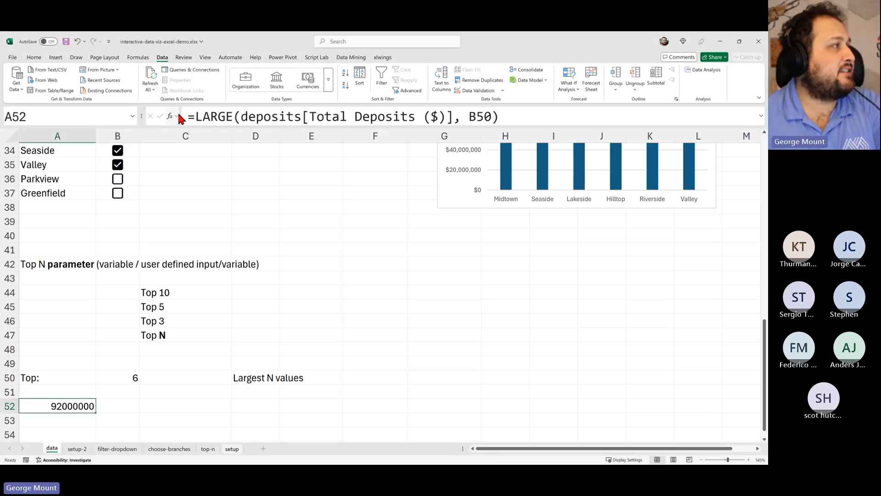
# Insert a FILTER function before LARGE in A52 with the deposits table as its array, and put LARGE on a new line
pyautogui.click(194, 116)
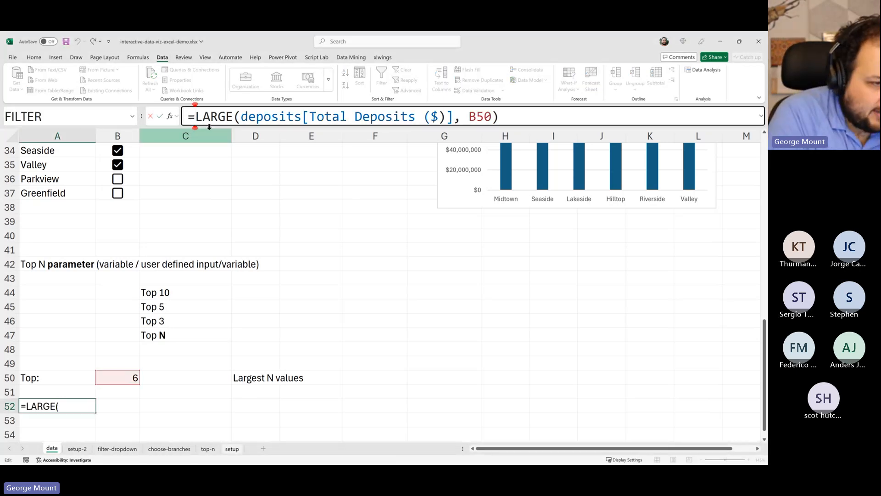
pyautogui.write('filer(')
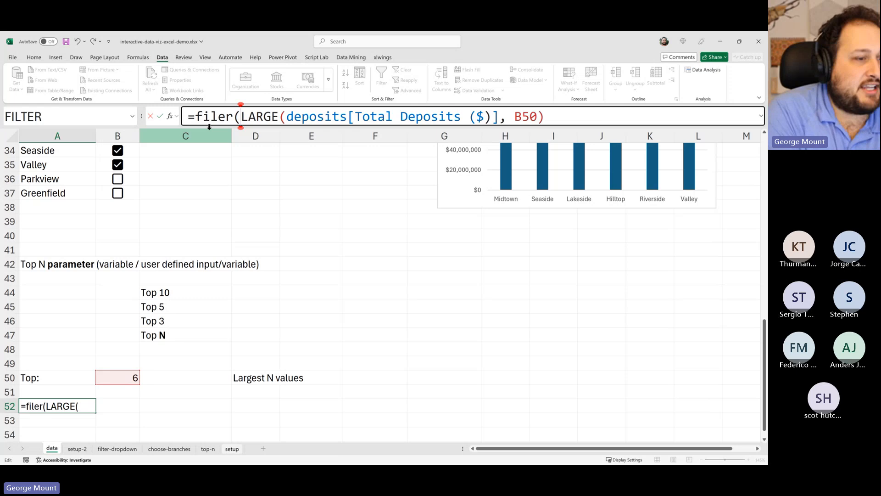
pyautogui.press('BackSpace')
pyautogui.press('BackSpace')
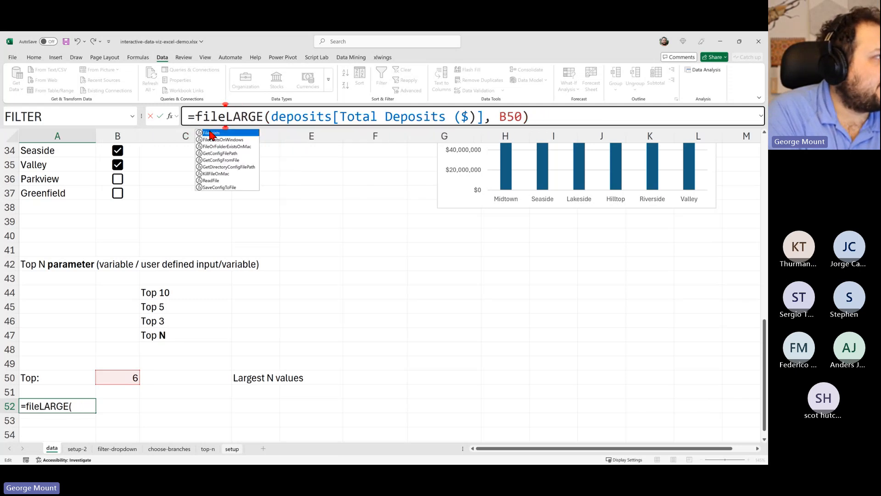
pyautogui.write('t')
pyautogui.press('Tab')
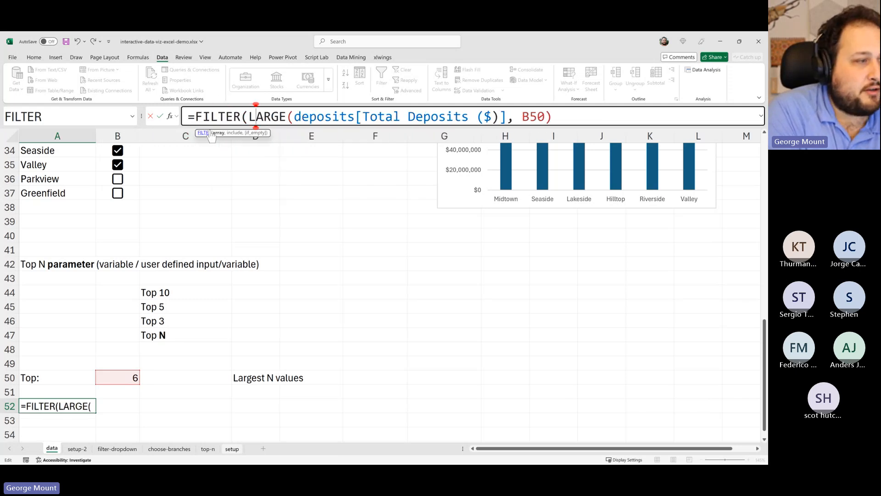
pyautogui.write('deposits')
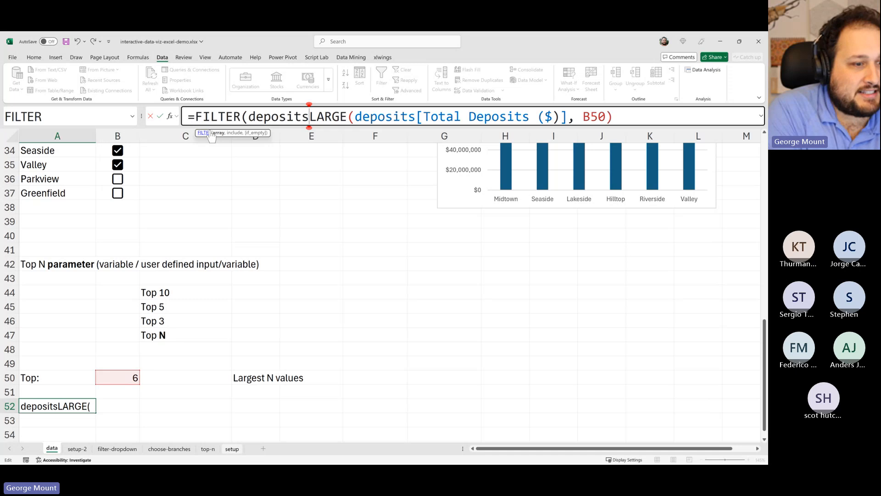
pyautogui.write(',')
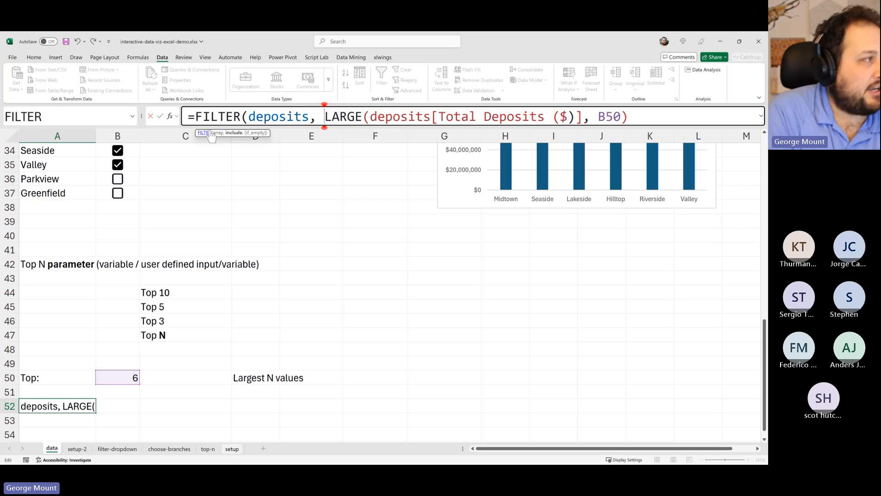
pyautogui.hotkey('alt', 'Return')
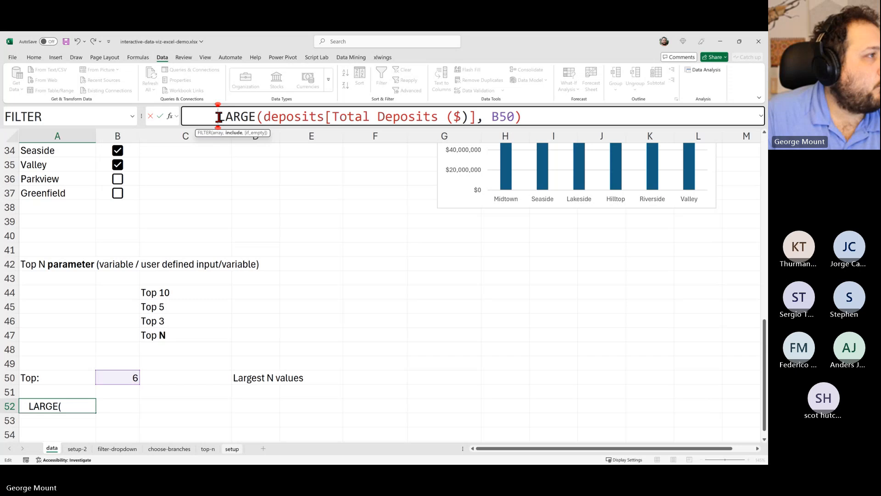
# Enlarge the formula editing area and add a blank line between the deposits array and LARGE in the FILTER formula
pyautogui.click(541, 115)
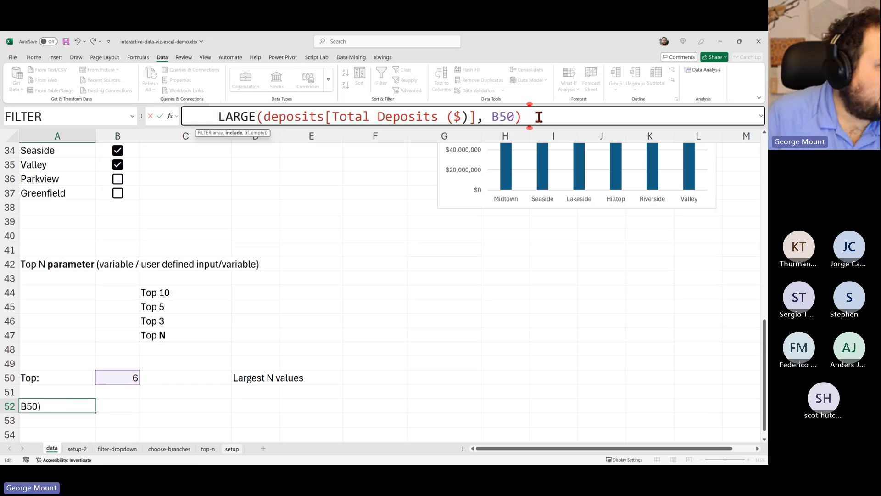
pyautogui.scroll(2, 403, 183)
pyautogui.moveTo(285, 127); pyautogui.dragTo(278, 198)
pyautogui.click(337, 119)
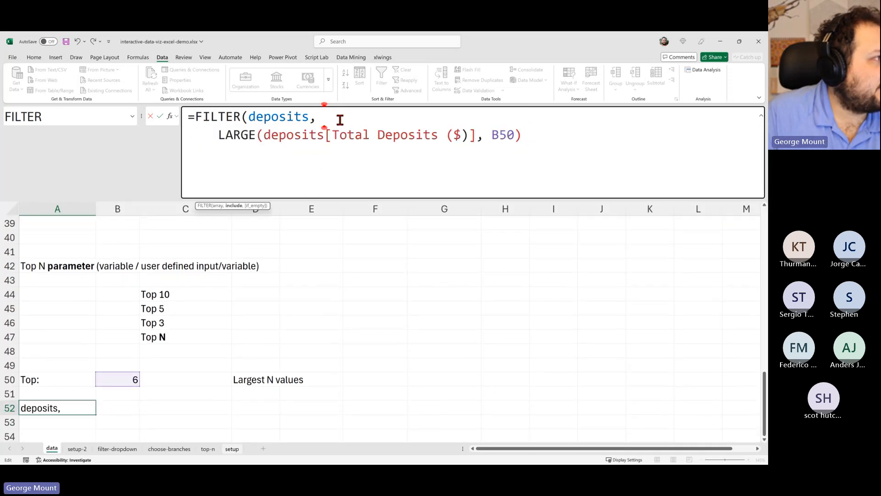
pyautogui.hotkey('alt', 'Return')
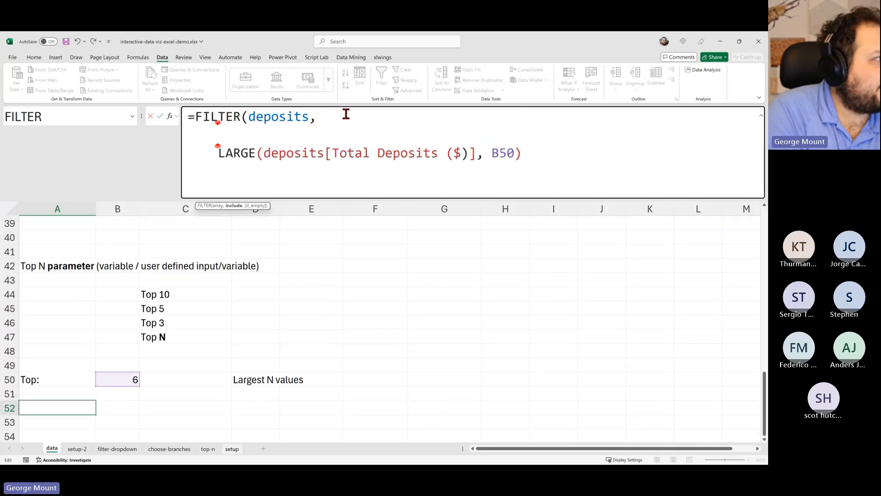
pyautogui.write('de')
pyautogui.press('BackSpace')
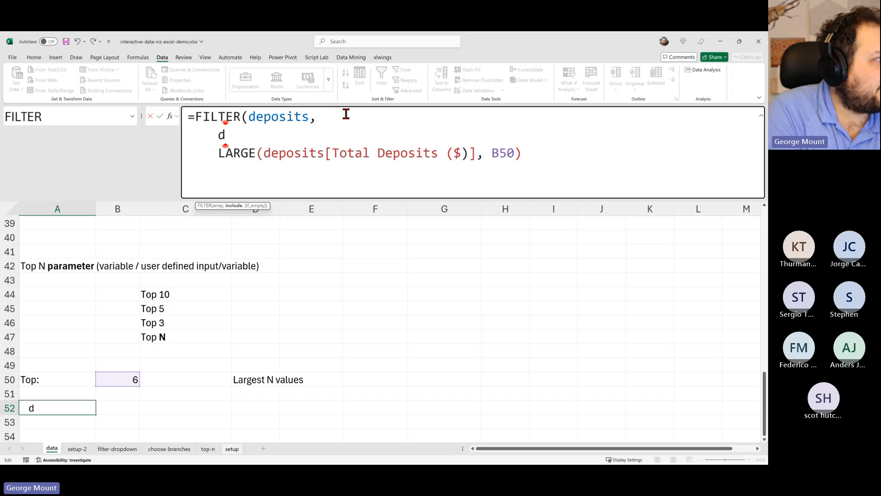
pyautogui.write('epo')
pyautogui.press('BackSpace')
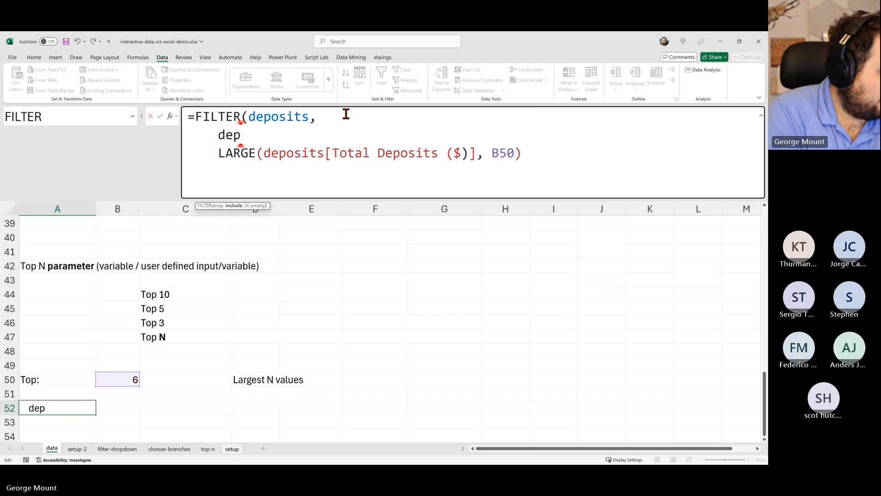
pyautogui.write('osits')
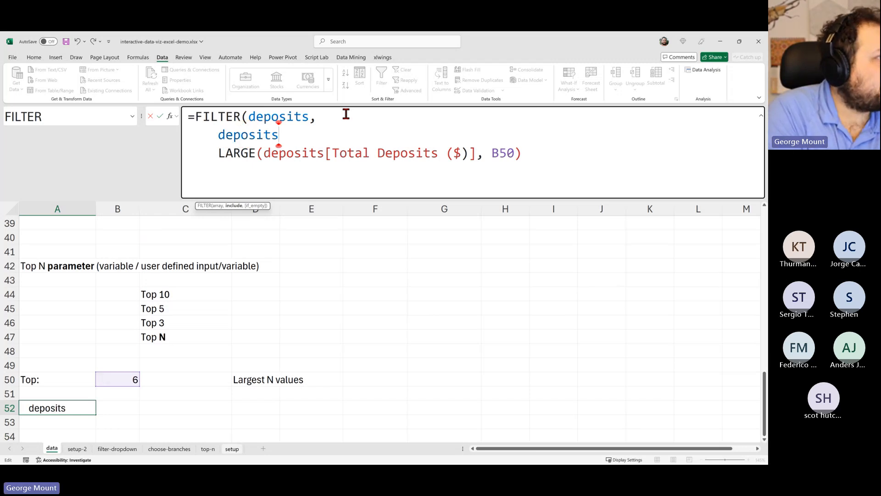
pyautogui.write('[To')
pyautogui.press('BackSpace')
pyautogui.press('BackSpace')
pyautogui.press('BackSpace')
pyautogui.press('BackSpace')
pyautogui.press('BackSpace')
pyautogui.press('BackSpace')
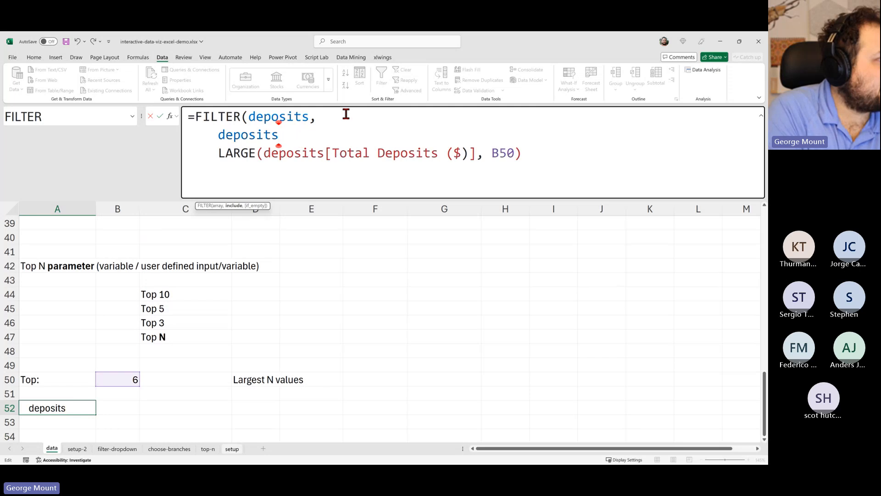
pyautogui.press('BackSpace')
pyautogui.press('BackSpace')
pyautogui.press('BackSpace')
pyautogui.press('BackSpace')
pyautogui.press('BackSpace')
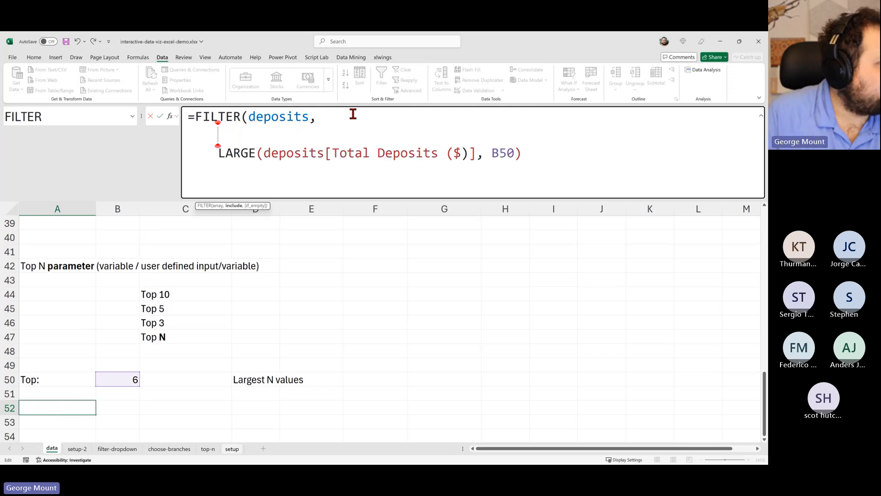
pyautogui.scroll(6, 132, 285)
pyautogui.scroll(7, 133, 285)
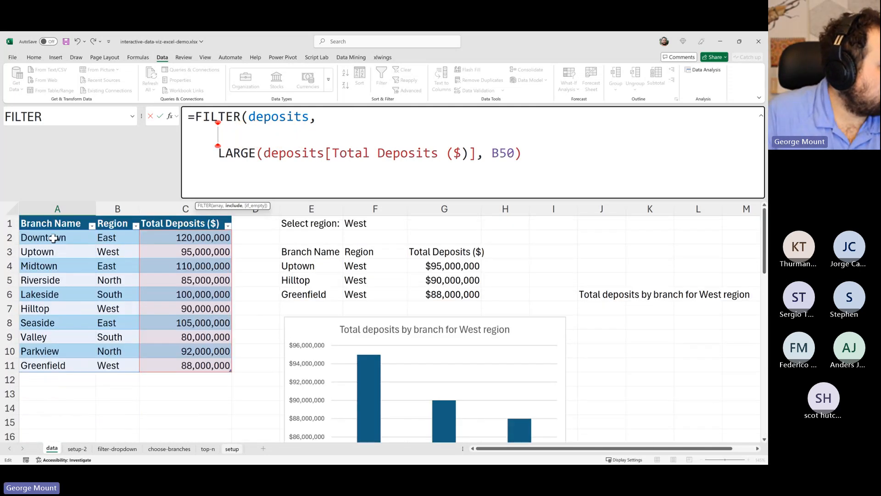
pyautogui.moveTo(54, 237); pyautogui.dragTo(55, 365)
pyautogui.click(437, 133)
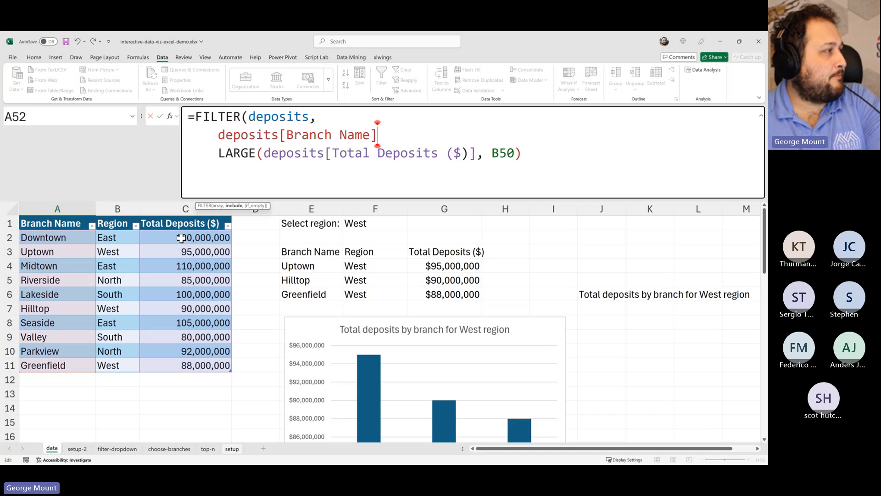
pyautogui.press('Return')
pyautogui.click(434, 269)
pyautogui.moveTo(378, 134); pyautogui.dragTo(224, 135)
pyautogui.press('BackSpace')
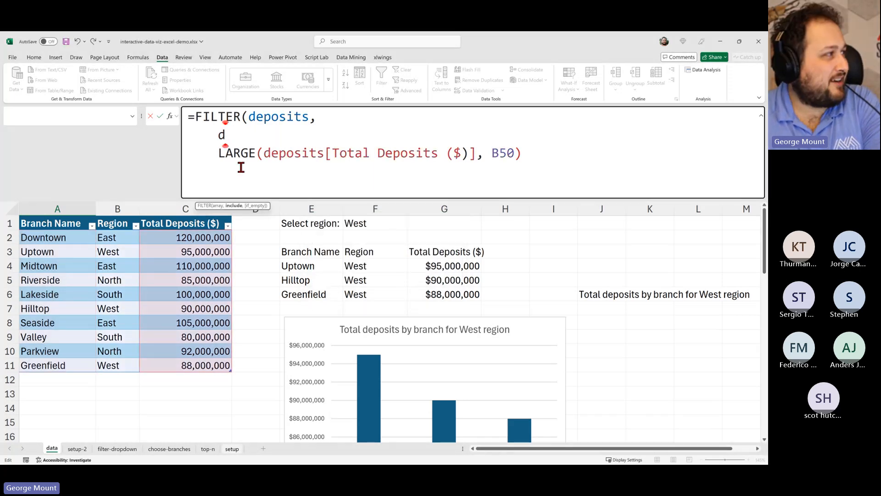
pyautogui.press('BackSpace')
# Add the include condition deposits[Total Deposits ($)] >= in front of LARGE in the A52 FILTER formula
pyautogui.moveTo(208, 237); pyautogui.dragTo(183, 365)
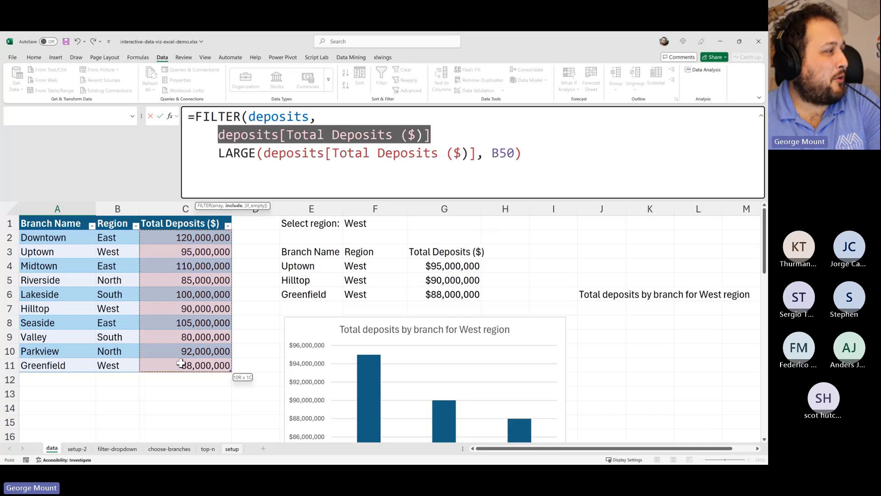
pyautogui.click(451, 136)
pyautogui.write('>=')
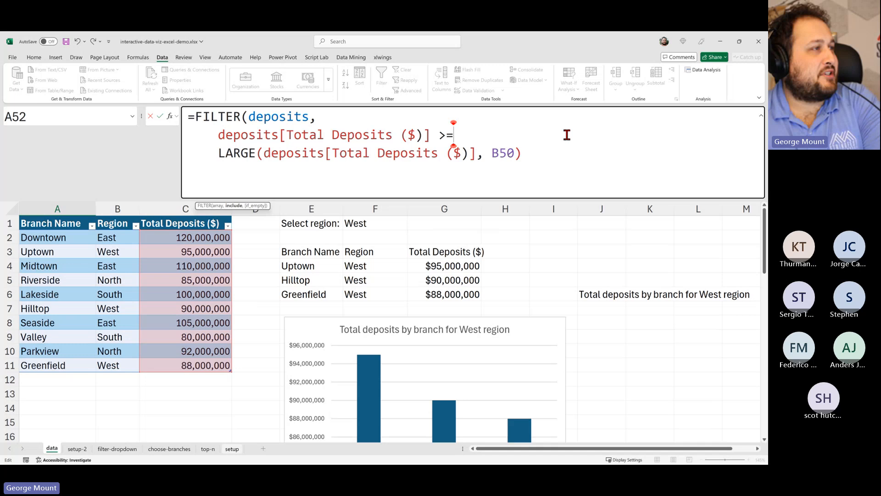
# Complete the FILTER formula with the missing closing parenthesis, enter it, and select A52
pyautogui.scroll(-11, 202, 273)
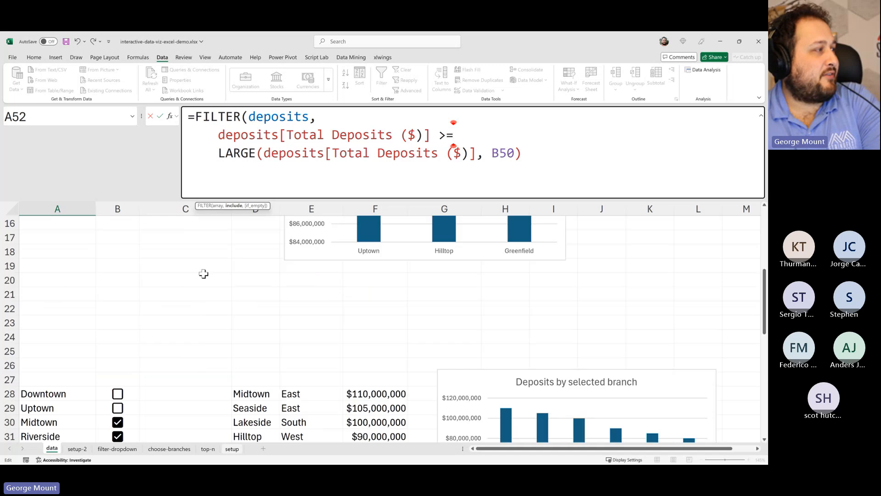
pyautogui.scroll(-5, 139, 299)
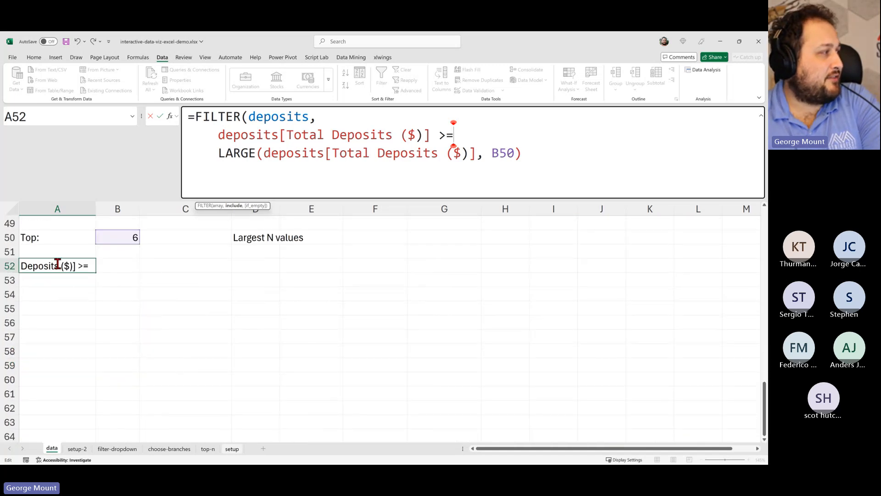
pyautogui.scroll(5, 66, 270)
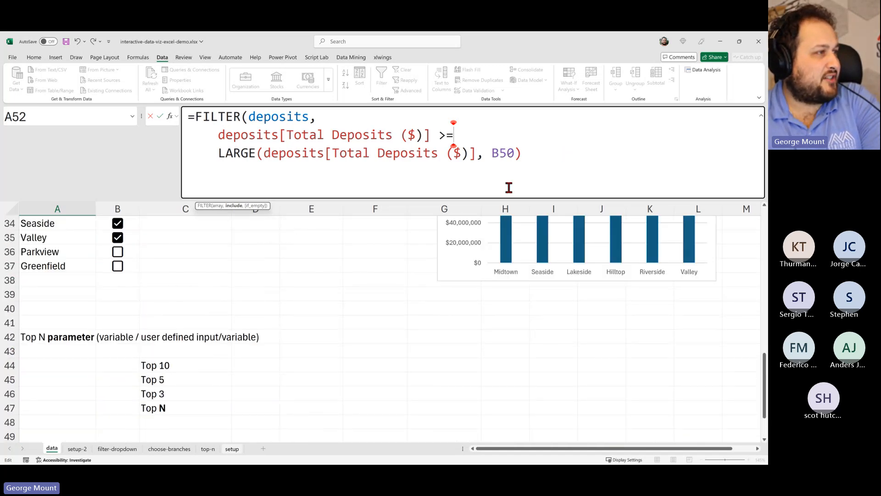
pyautogui.scroll(11, 339, 299)
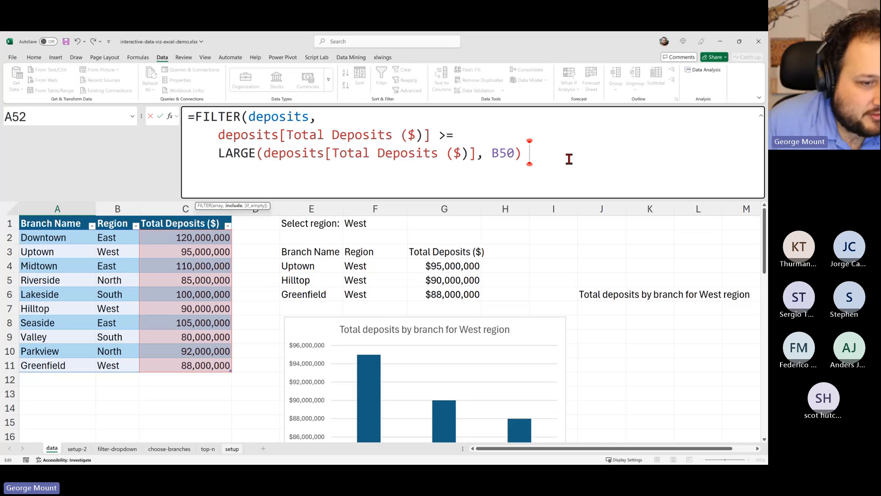
pyautogui.press('Return')
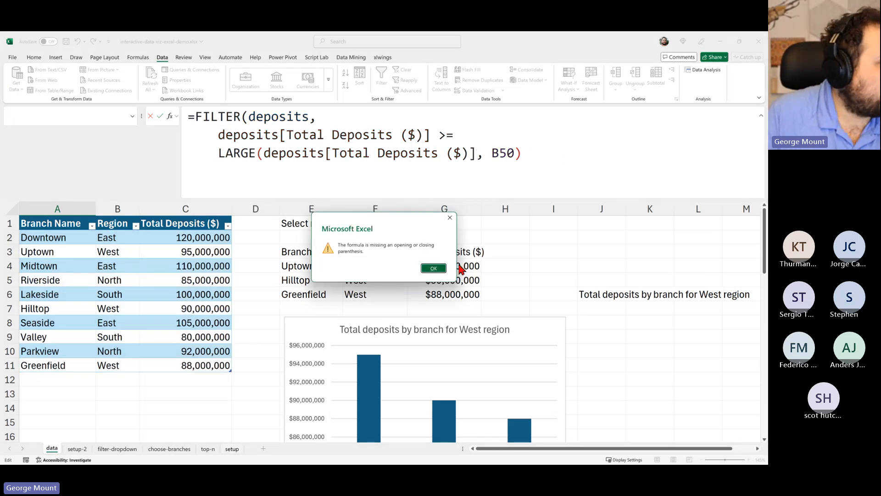
pyautogui.click(437, 269)
pyautogui.write(')')
pyautogui.press('Return')
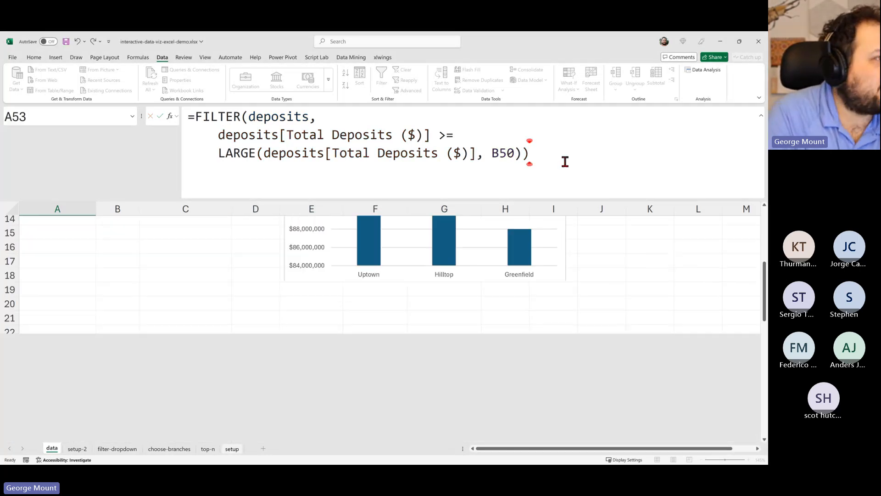
pyautogui.press('Up')
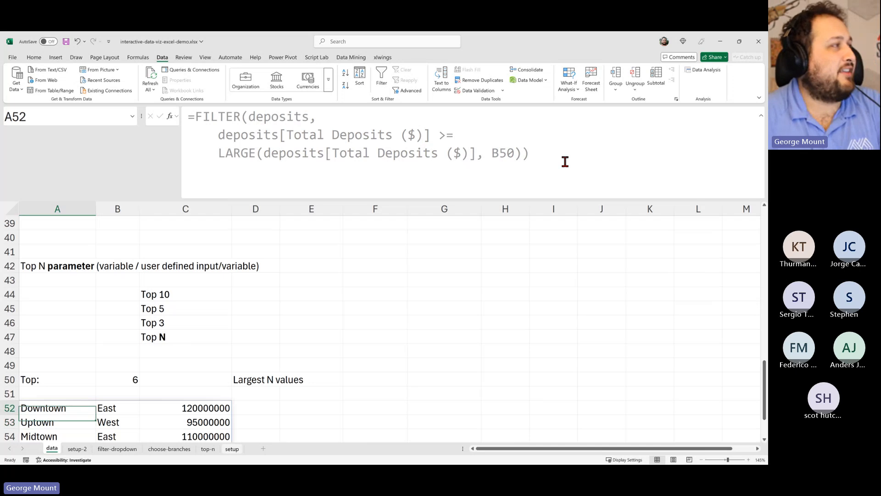
# Review the FILTER formula in A52 together with the branch rows it returns
pyautogui.scroll(-3, 424, 189)
pyautogui.tripleClick(557, 155)
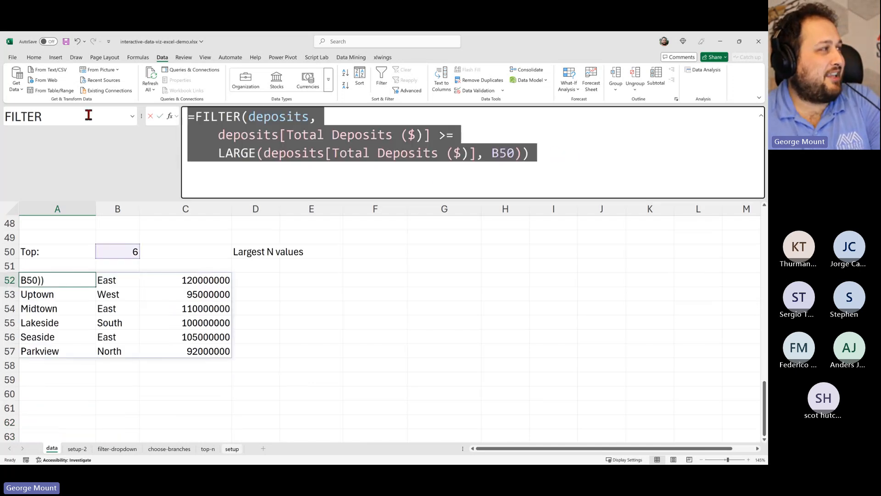
pyautogui.hotkey('alt', 'Tab')
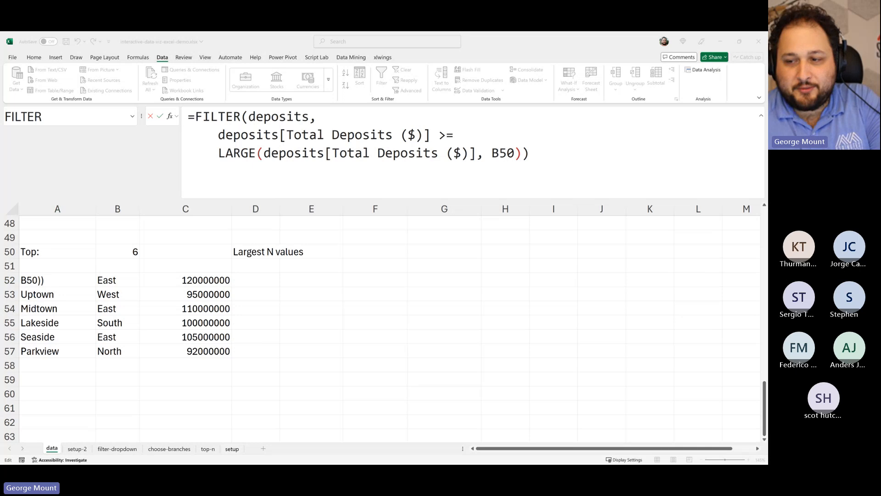
pyautogui.hotkey('alt', 'Tab')
pyautogui.press('Escape')
# Test the Top parameter in B50 with the values 1 and 10
pyautogui.scroll(8, 158, 313)
pyautogui.scroll(-7, 147, 317)
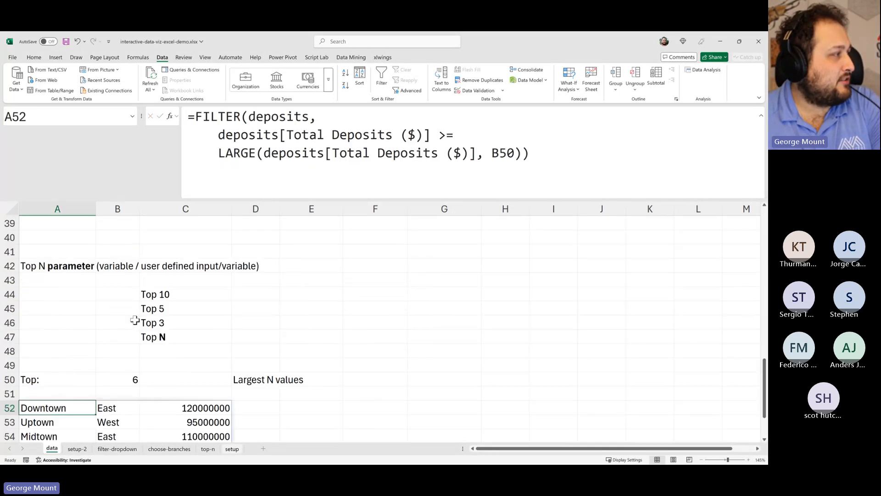
pyautogui.click(123, 296)
pyautogui.write('1')
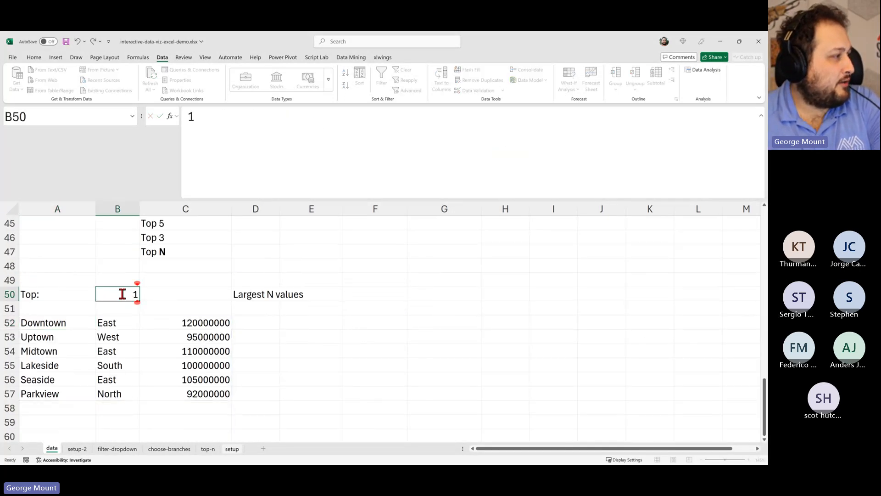
pyautogui.press('Return')
pyautogui.scroll(2, 124, 296)
pyautogui.click(115, 383)
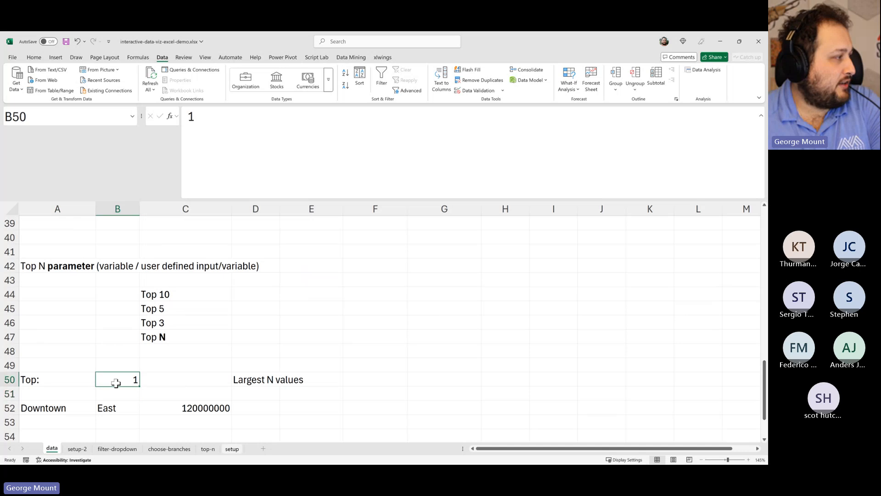
pyautogui.write('10')
pyautogui.press('Return')
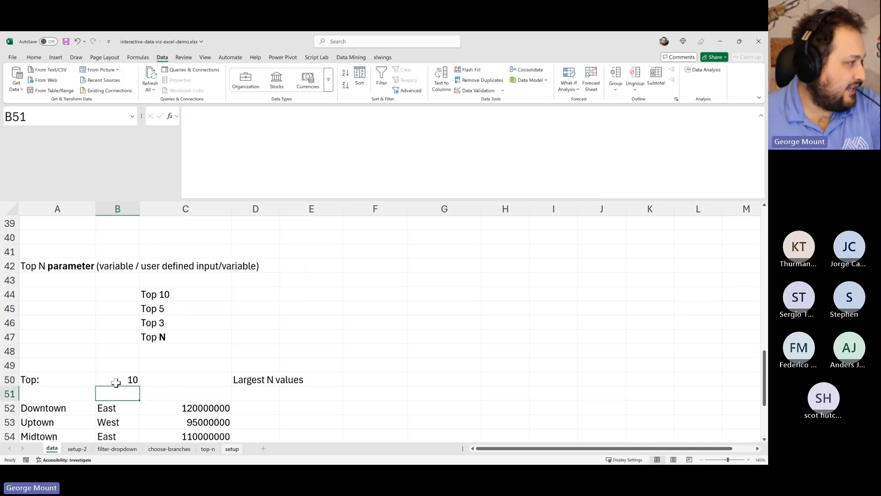
# Compare the rows returned by the FILTER formula with the branch names in the source deposits table
pyautogui.scroll(-5, 118, 380)
pyautogui.scroll(6, 127, 298)
pyautogui.scroll(12, 127, 297)
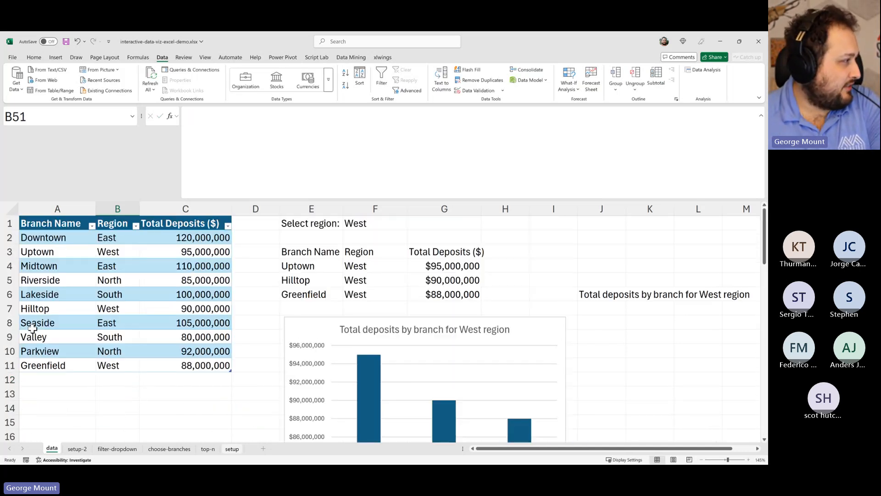
pyautogui.moveTo(36, 366); pyautogui.dragTo(36, 238)
pyautogui.scroll(-14, 112, 275)
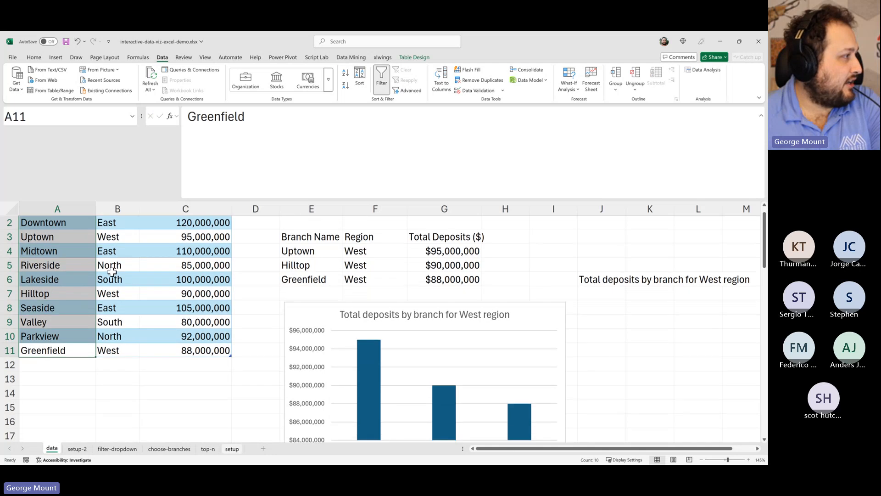
pyautogui.scroll(-2, 112, 273)
# Test the Top parameter in B50 with 8 and 2, and set it to 6
pyautogui.click(126, 235)
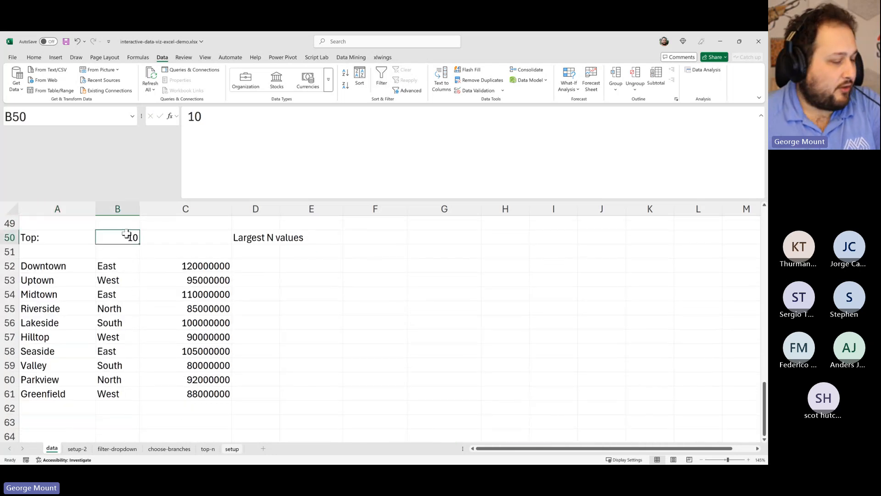
pyautogui.write('8')
pyautogui.hotkey('ctrl', 'Return')
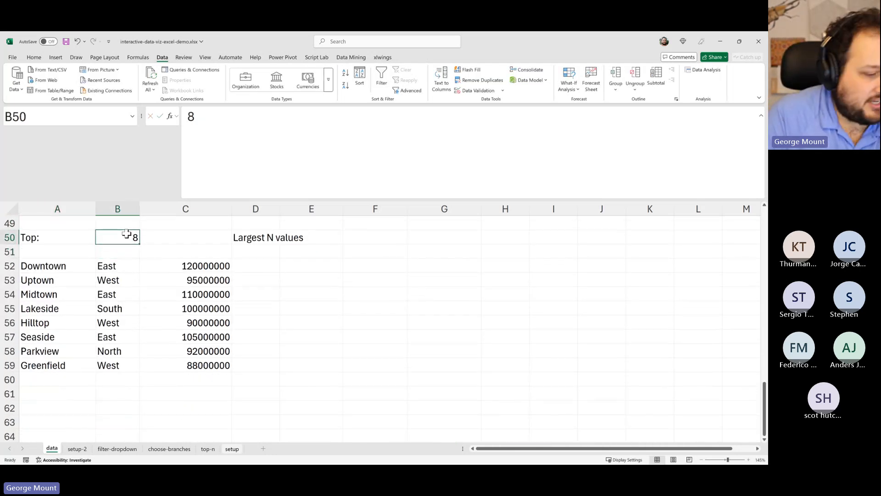
pyautogui.write('2')
pyautogui.press('Return')
pyautogui.press('Up')
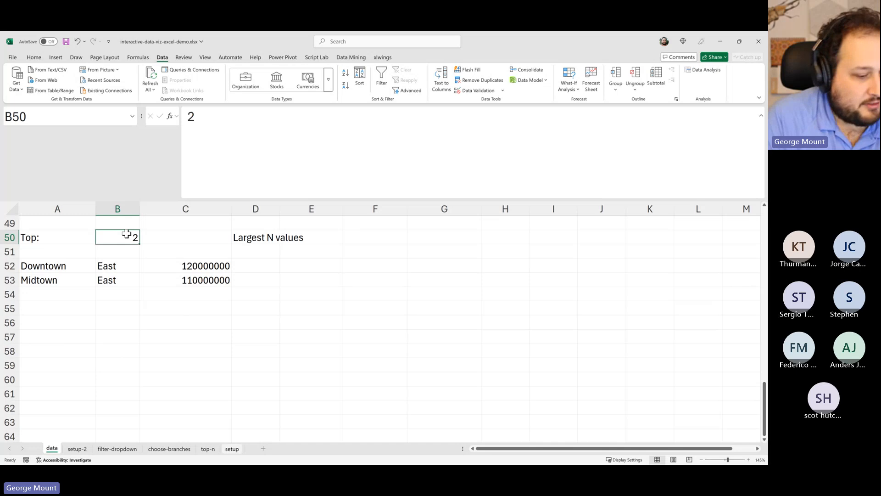
pyautogui.write('6')
pyautogui.press('Return')
pyautogui.press('Up')
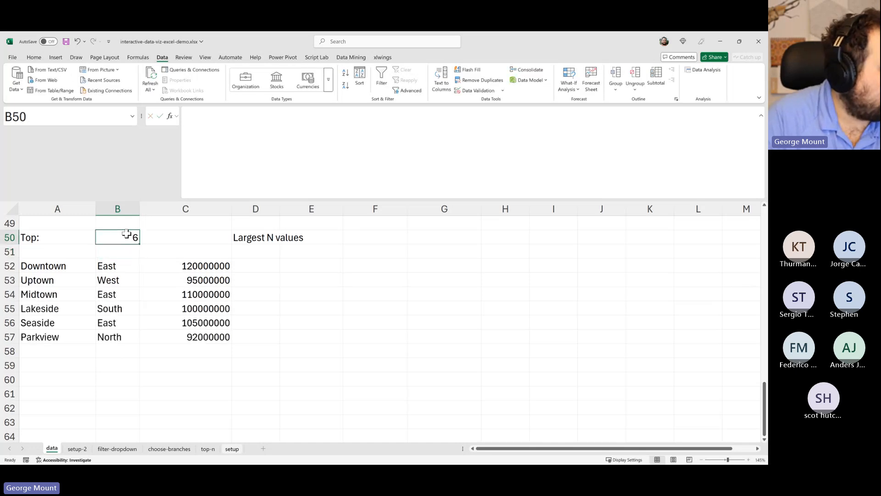
# Wrap the A52 FILTER formula in SORT, with sort index 3 and sort order -1 on a new line
pyautogui.click(57, 270)
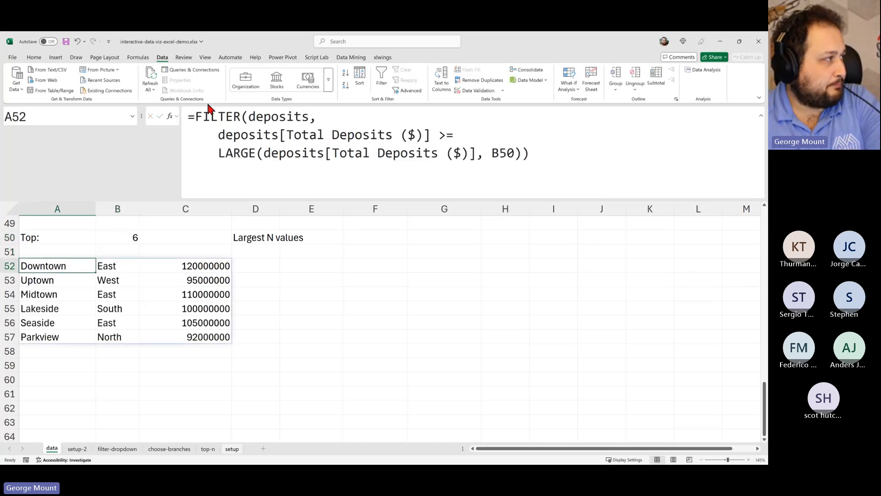
pyautogui.click(196, 117)
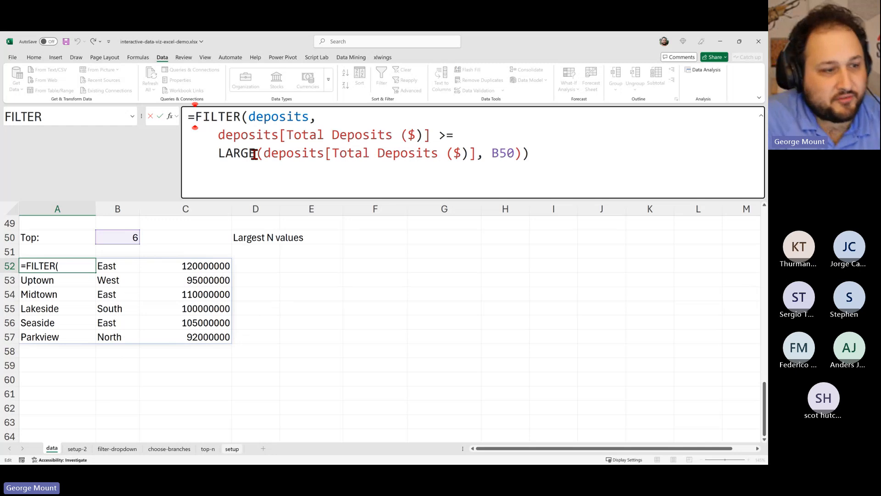
pyautogui.write('sort')
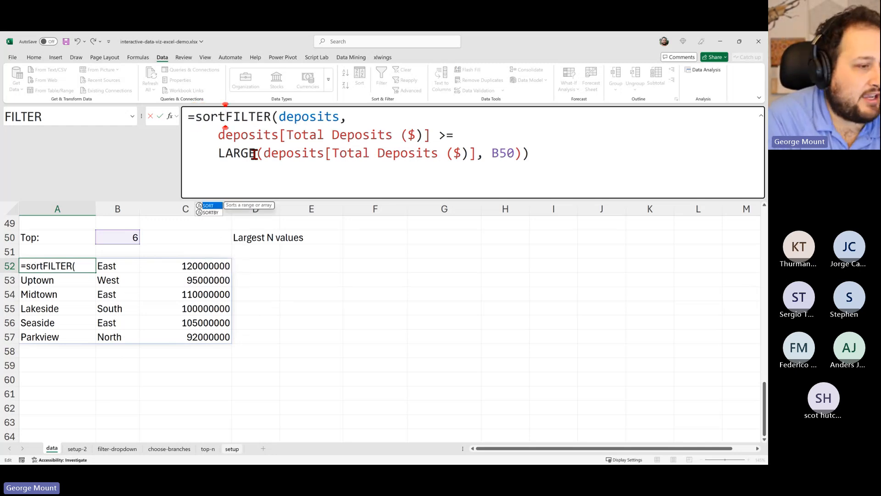
pyautogui.write('(')
pyautogui.click(564, 156)
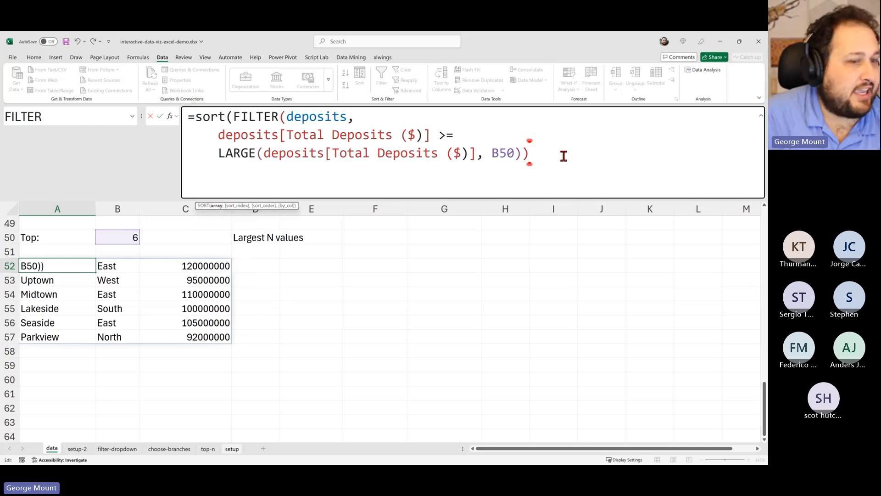
pyautogui.write(',')
pyautogui.hotkey('alt', 'Return')
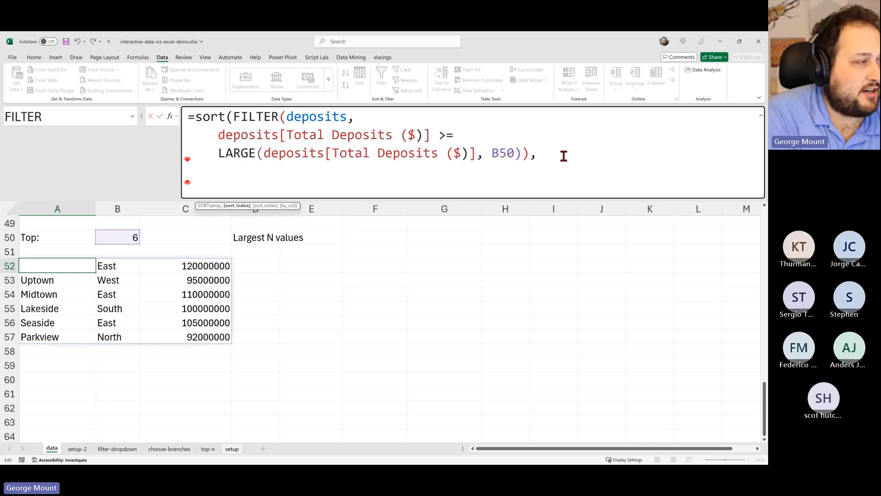
pyautogui.write('3, ')
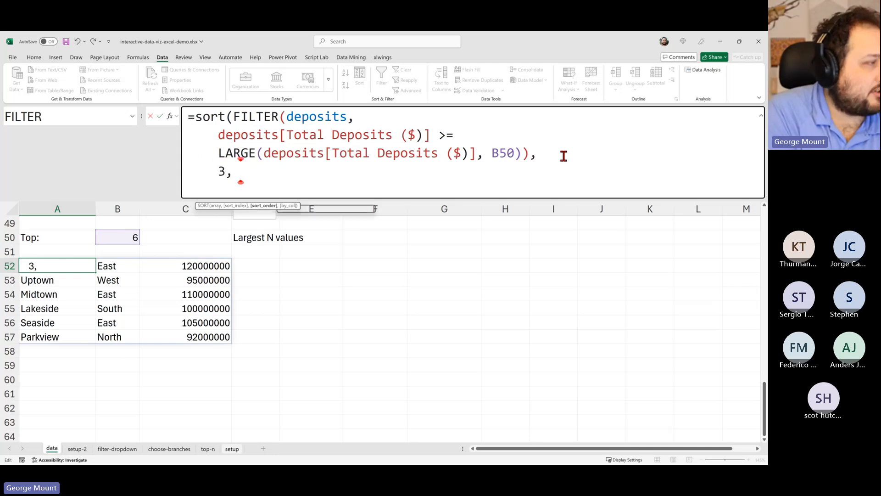
pyautogui.write('-1)')
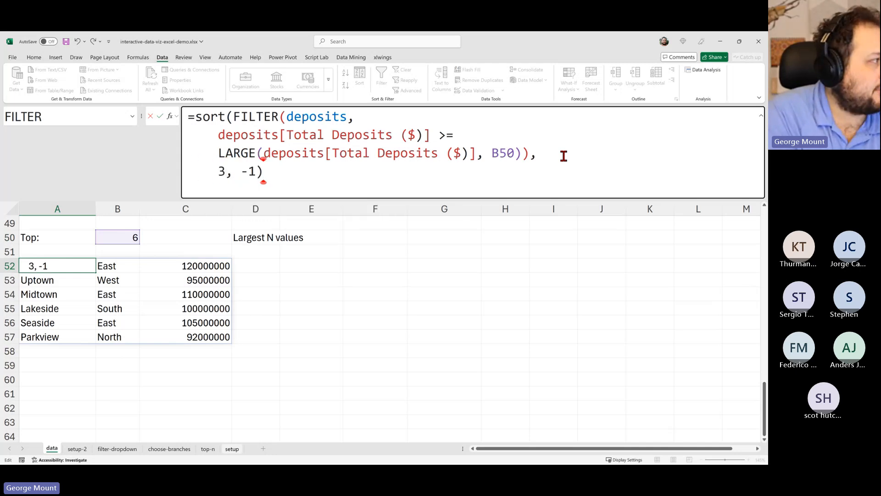
pyautogui.press('Return')
pyautogui.press('Up')
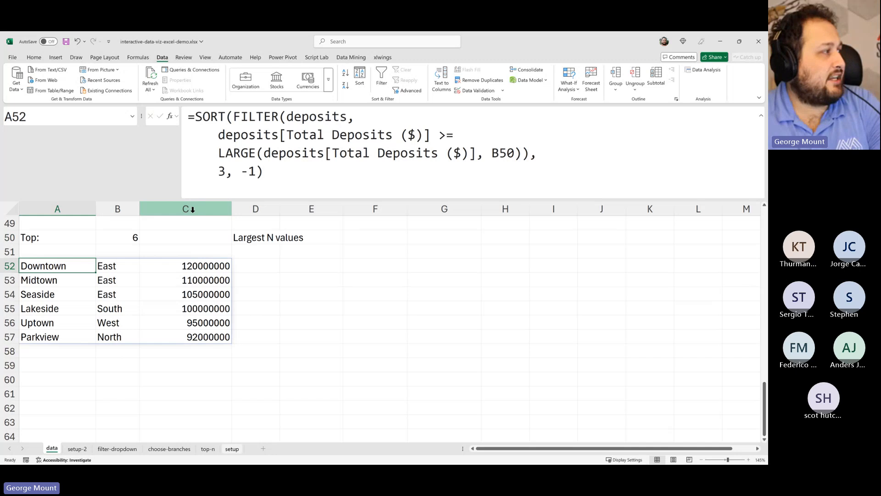
# Format column C as Currency with no decimal places and no currency symbol
pyautogui.click(193, 209)
pyautogui.hotkey('ctrl', '1')
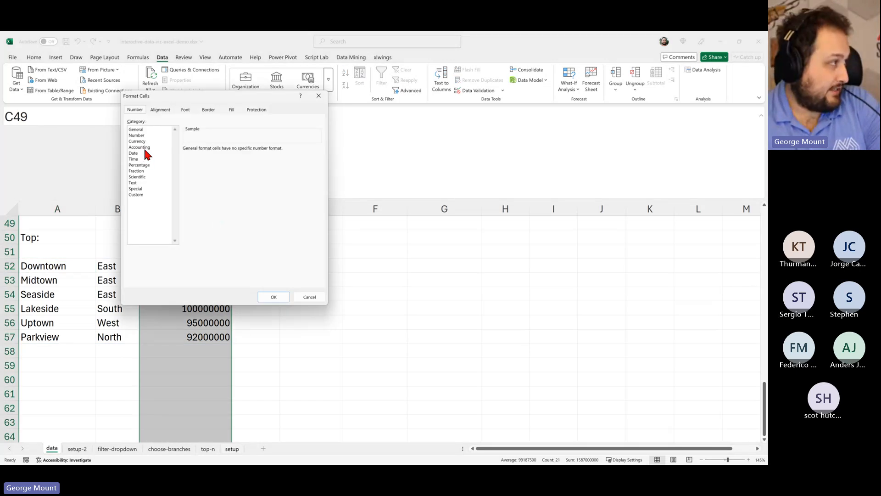
pyautogui.click(147, 141)
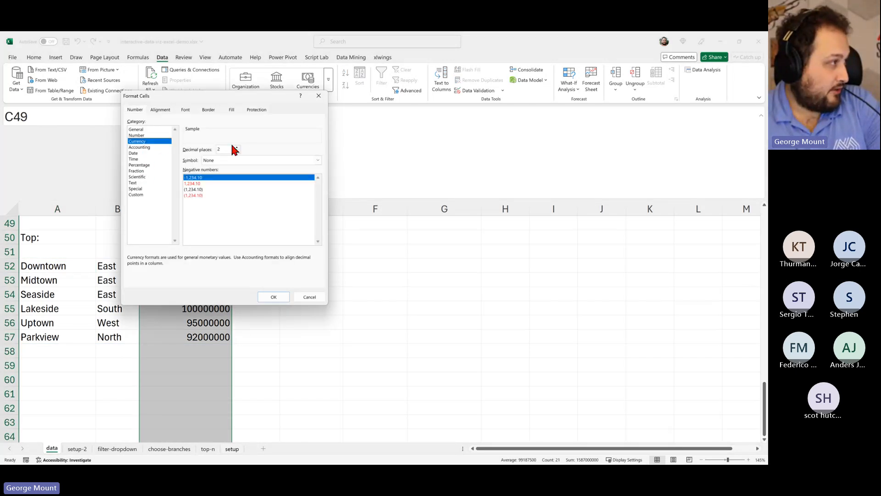
pyautogui.click(237, 154)
pyautogui.click(274, 296)
pyautogui.click(275, 296)
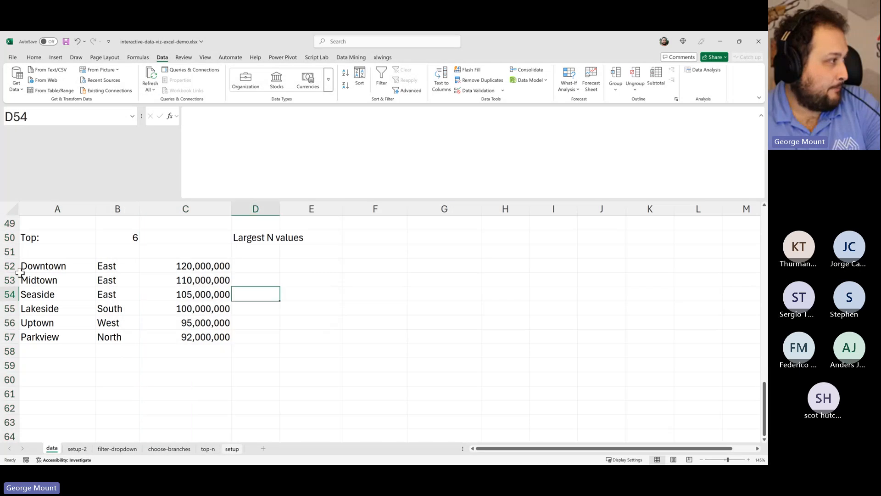
# Format column C as Currency with the $ symbol and no decimal places
pyautogui.click(27, 269)
pyautogui.click(191, 207)
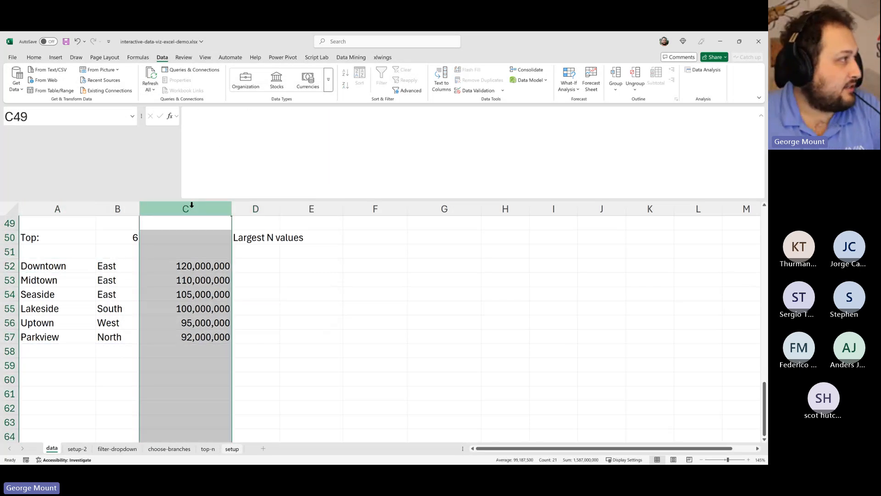
pyautogui.hotkey('ctrl', '1')
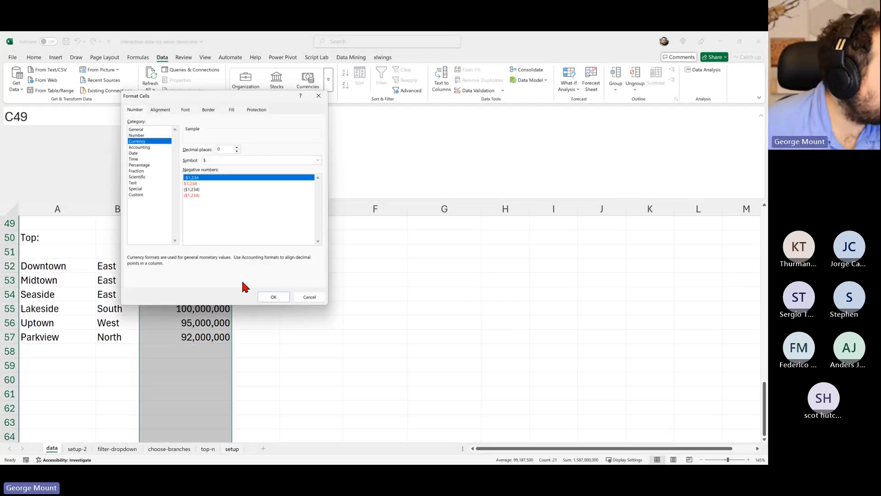
pyautogui.click(273, 296)
# Examine the full SORT and FILTER formula in A52 without changing it
pyautogui.click(56, 269)
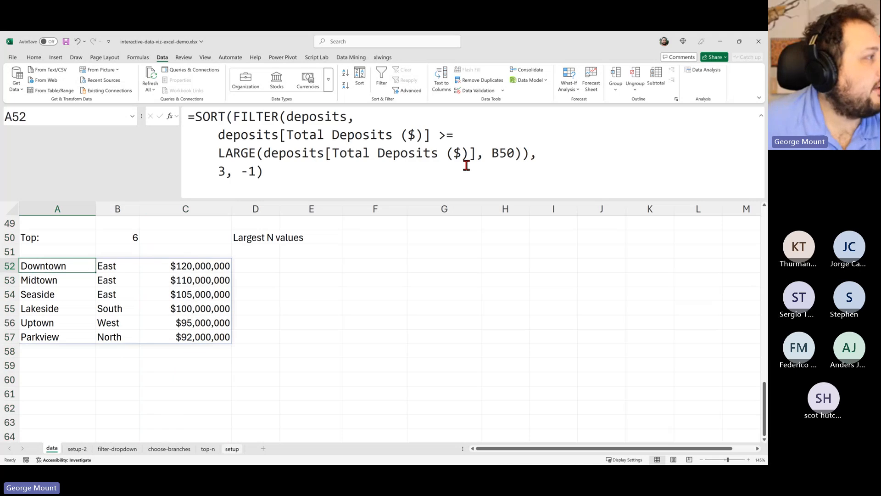
pyautogui.moveTo(467, 166); pyautogui.dragTo(48, 79)
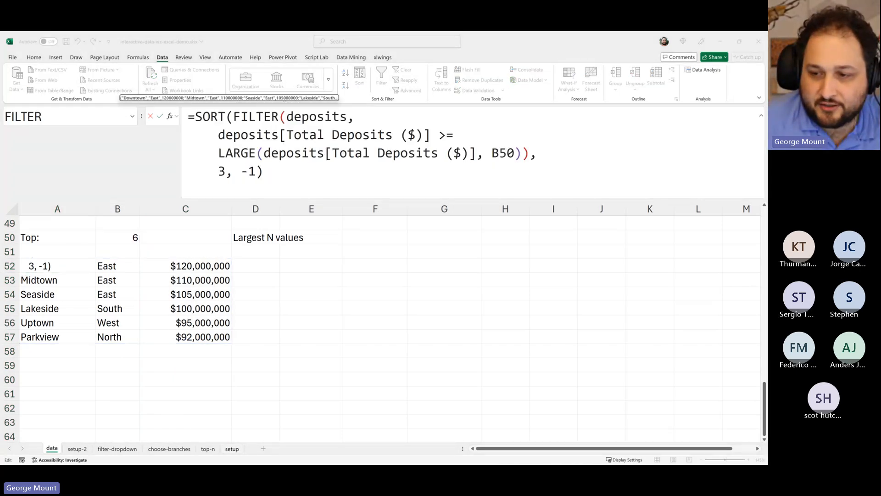
pyautogui.click(417, 409)
pyautogui.press('Escape')
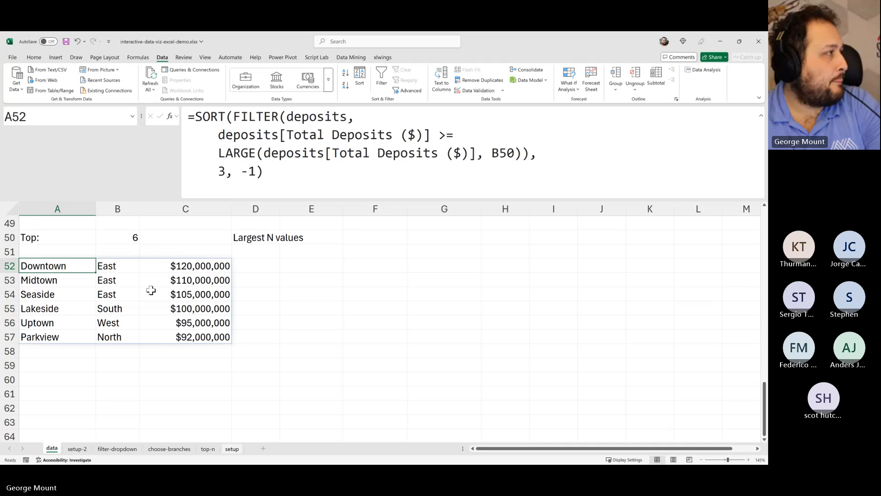
# Insert a clustered column chart of the A52:C57 results with branch names only on the axis, and place it over columns E to I
pyautogui.moveTo(223, 336); pyautogui.dragTo(32, 265)
pyautogui.click(56, 59)
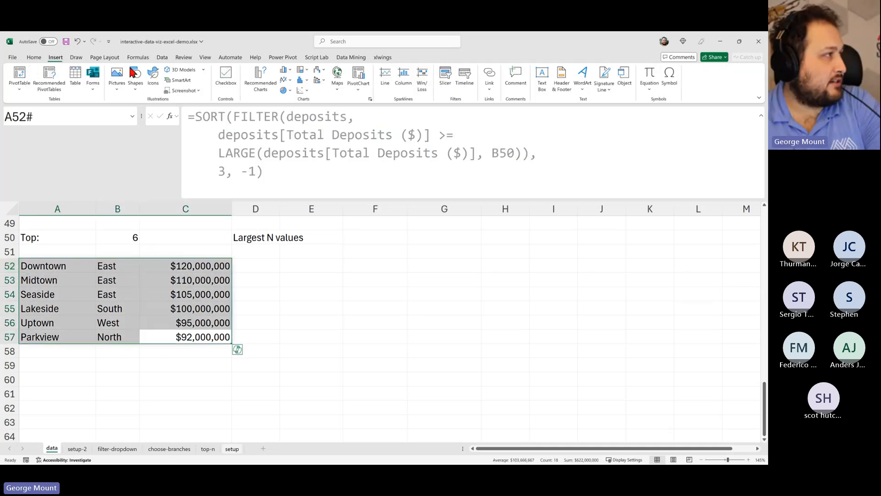
pyautogui.click(261, 85)
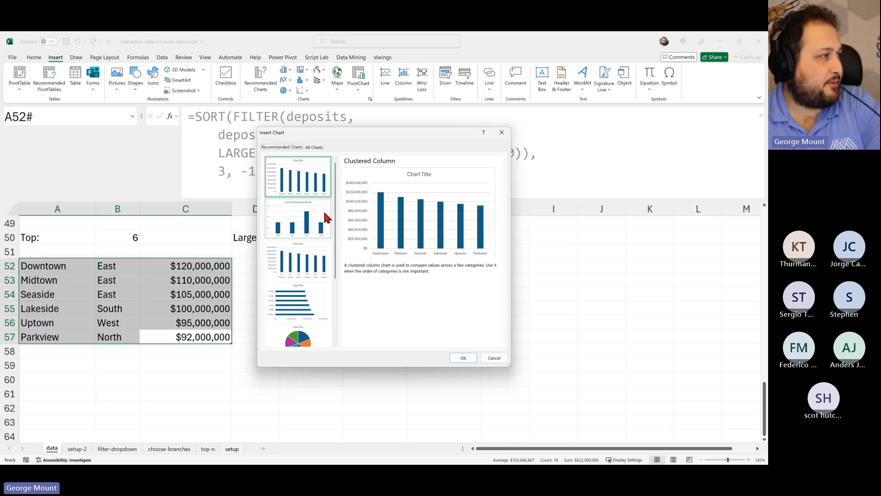
pyautogui.click(288, 266)
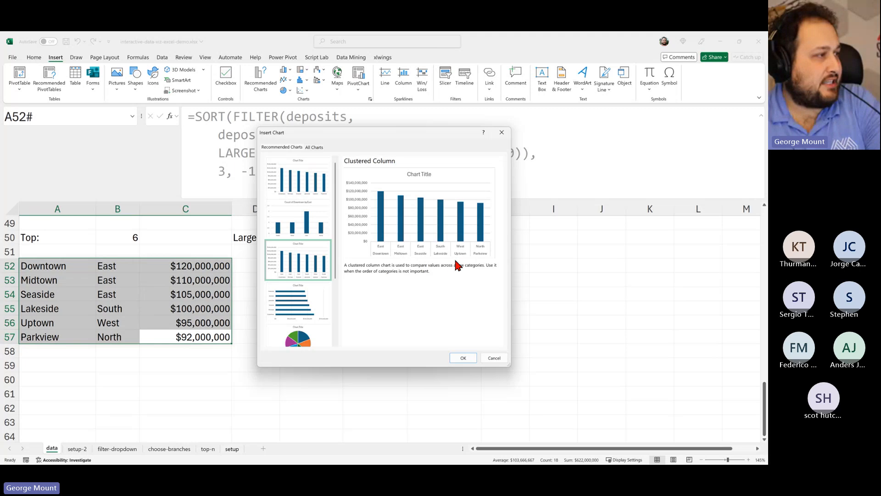
pyautogui.click(307, 186)
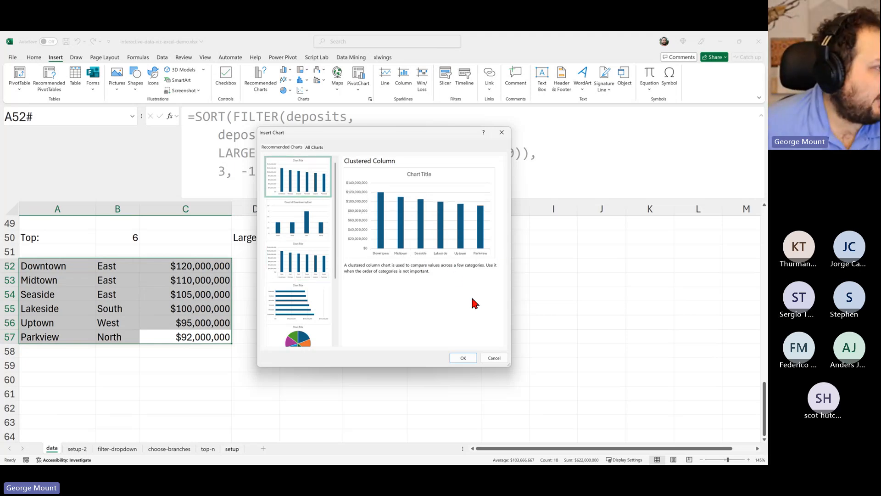
pyautogui.click(466, 358)
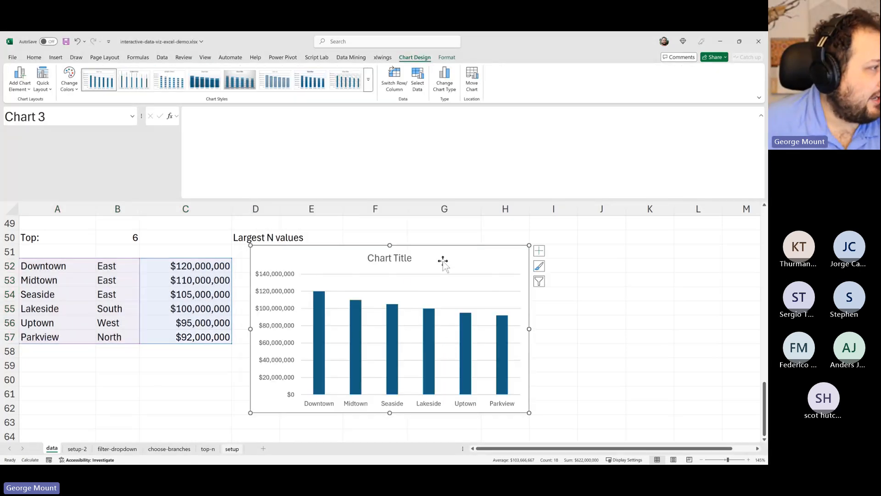
pyautogui.moveTo(443, 259); pyautogui.dragTo(480, 255)
# Test the chart with Top values of 2 and 6 in B50, and set the parameter to 4
pyautogui.click(110, 236)
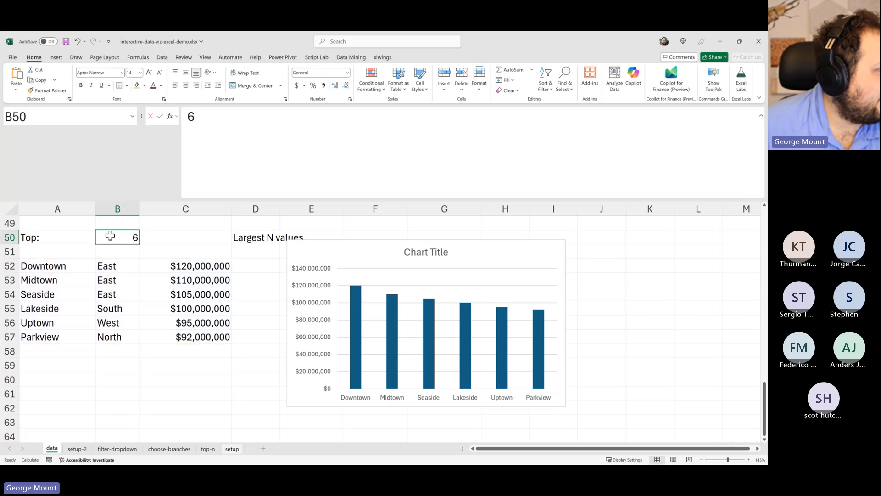
pyautogui.write('2')
pyautogui.press('Return')
pyautogui.click(110, 236)
pyautogui.write('6')
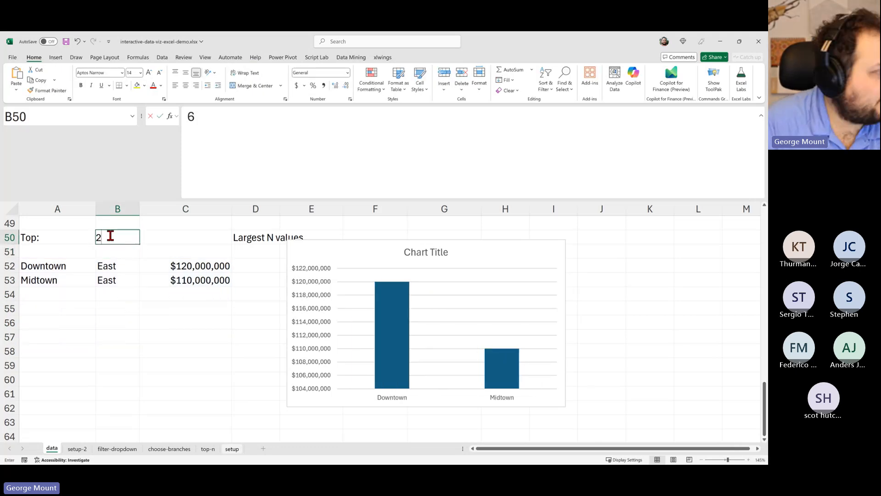
pyautogui.press('Return')
pyautogui.click(110, 236)
pyautogui.write('4')
pyautogui.press('Return')
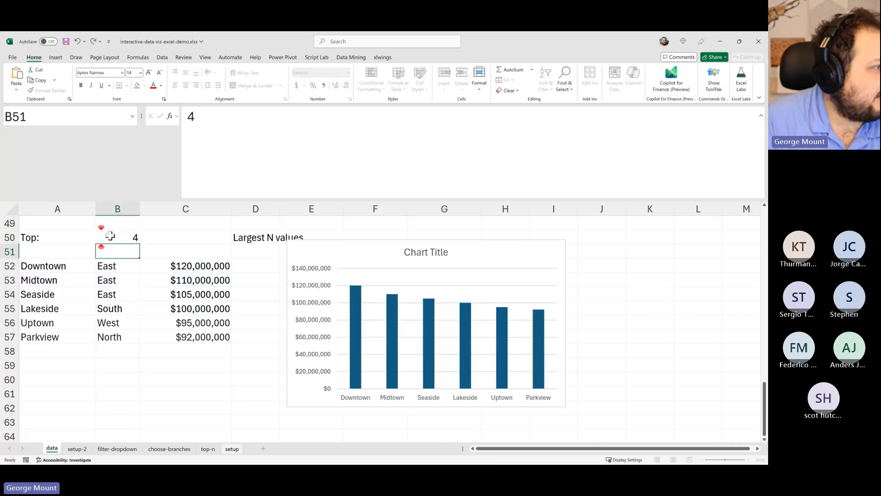
pyautogui.click(110, 236)
# Build the dynamic title text in J52 with =CONCAT("Top ", B50, " branches by total deposits")
pyautogui.click(605, 268)
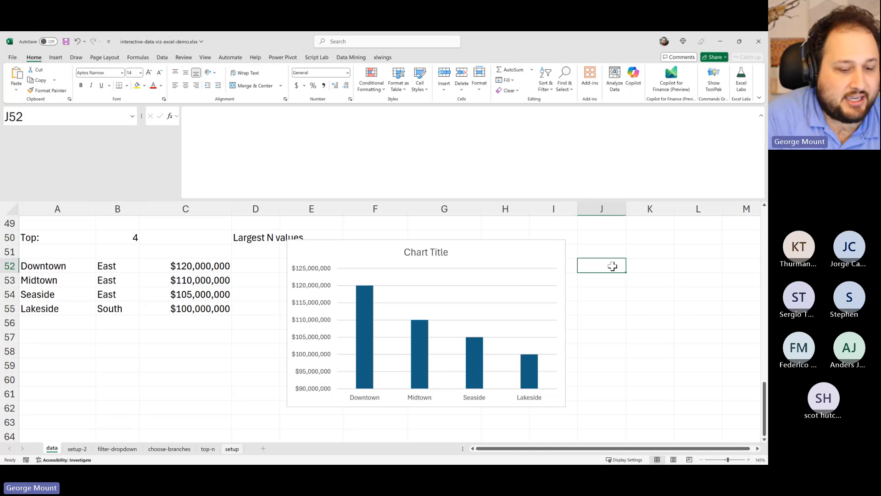
pyautogui.write('=conc')
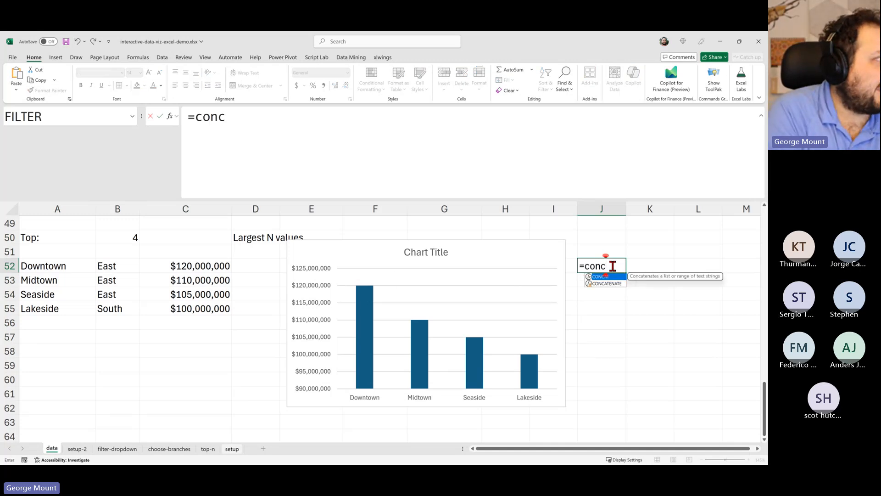
pyautogui.press('Tab')
pyautogui.write('"')
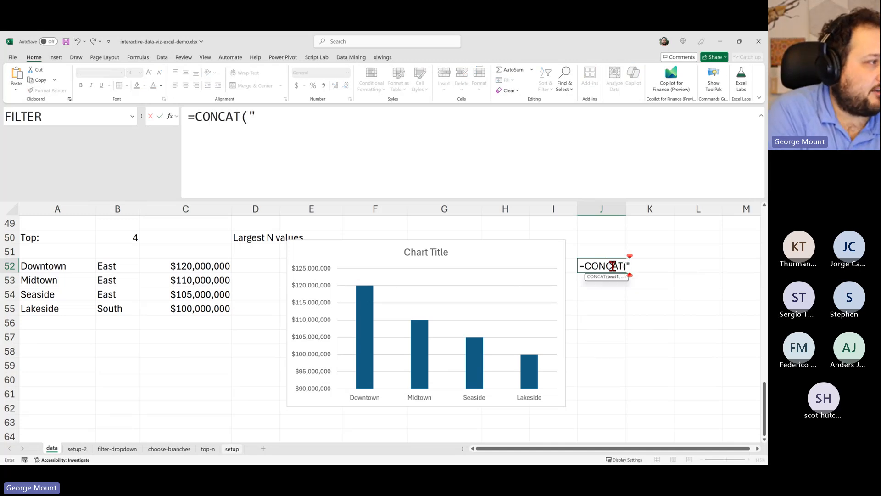
pyautogui.write('Top')
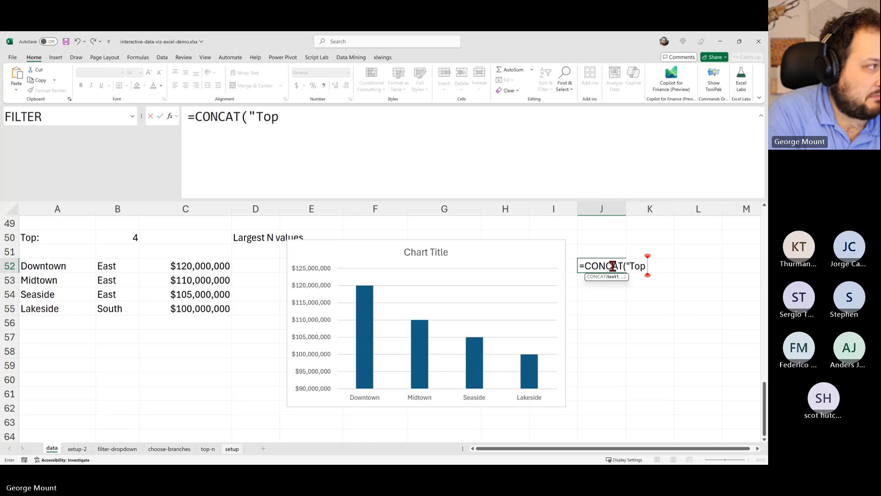
pyautogui.write(' ",')
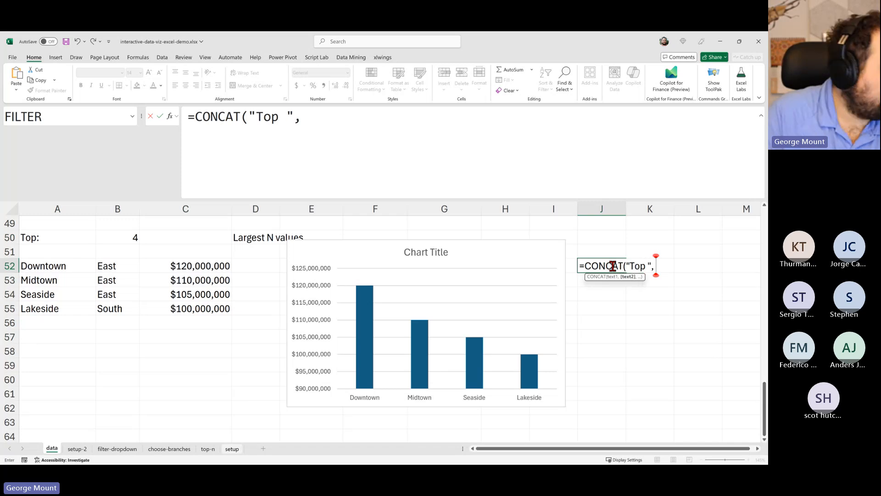
pyautogui.click(133, 238)
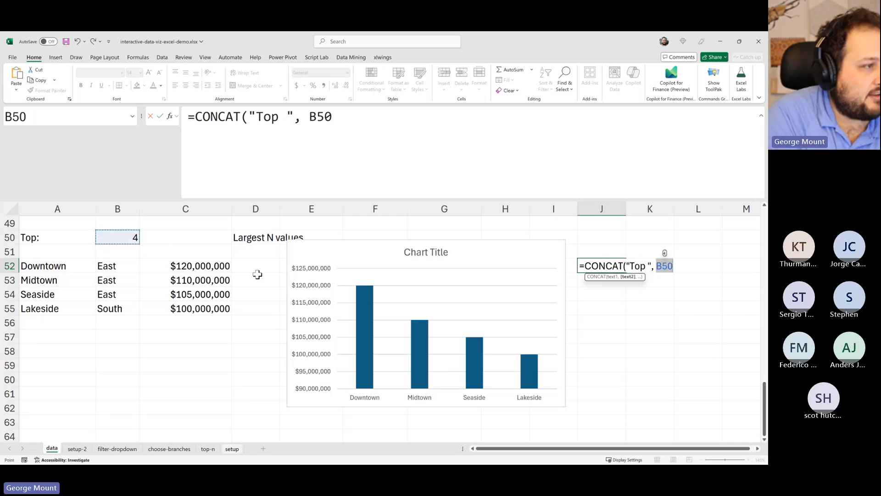
pyautogui.write(', " branches b')
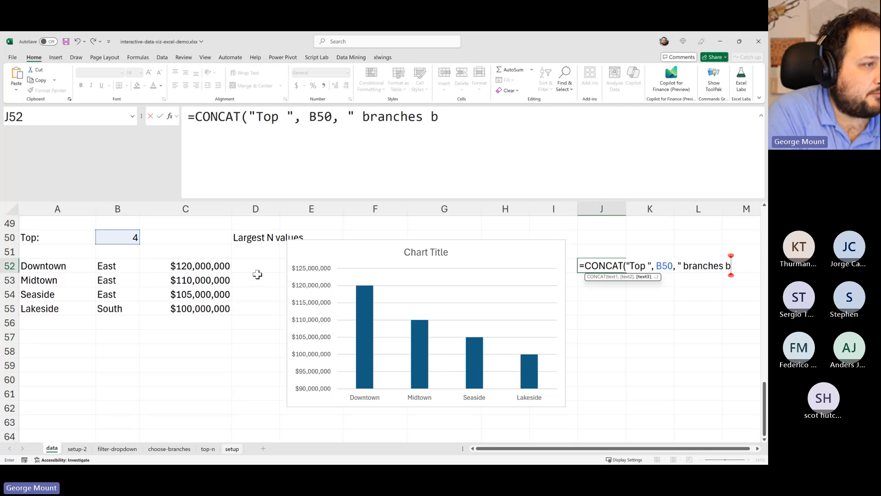
pyautogui.write('y total')
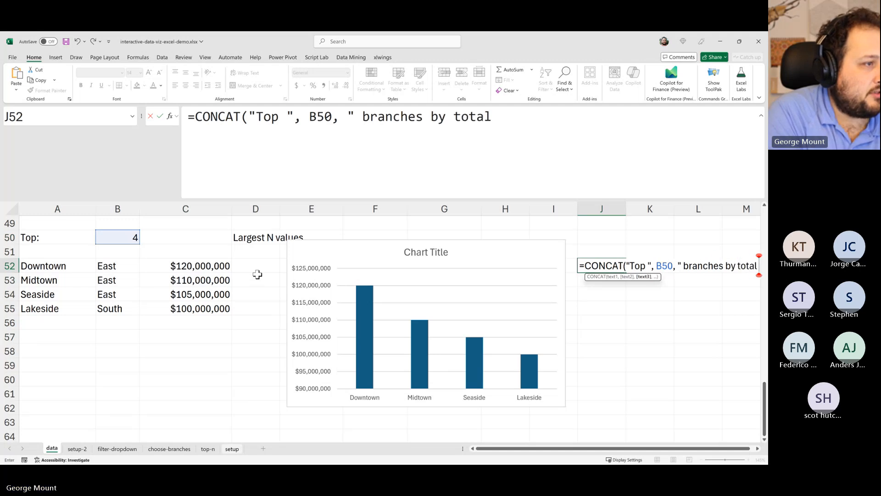
pyautogui.write(' deposits")')
pyautogui.press('Return')
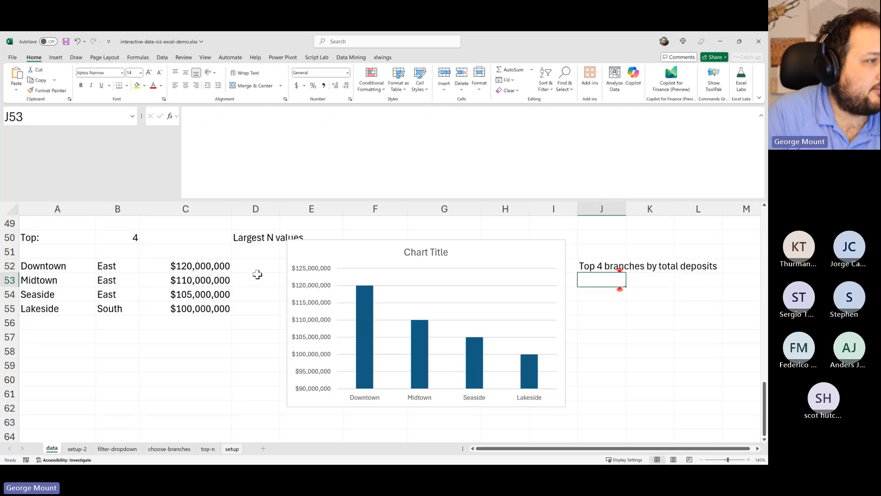
pyautogui.press('Up')
# Link the Top N chart's title to cell J52 on the data sheet
pyautogui.click(418, 246)
pyautogui.click(420, 250)
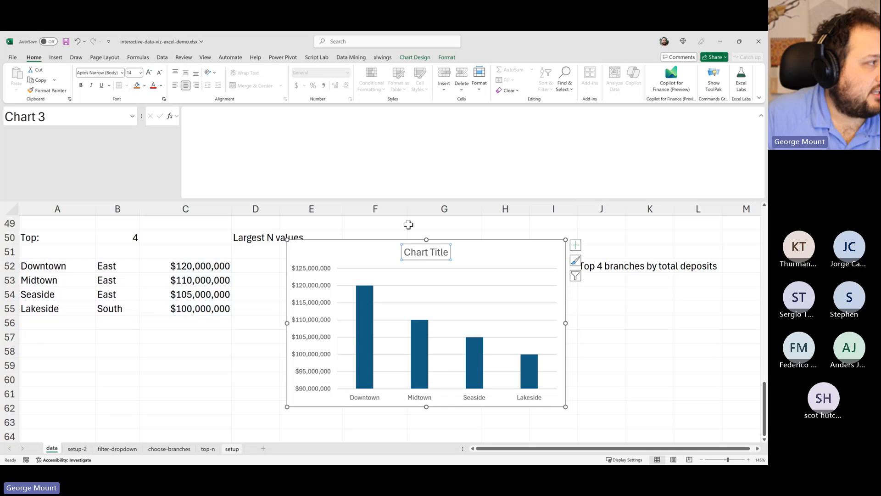
pyautogui.click(305, 129)
pyautogui.write('=')
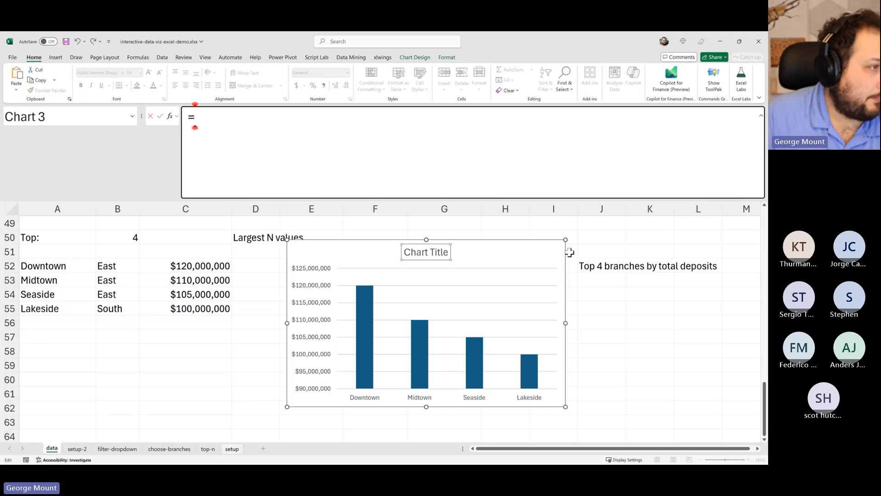
pyautogui.click(590, 265)
pyautogui.press('Return')
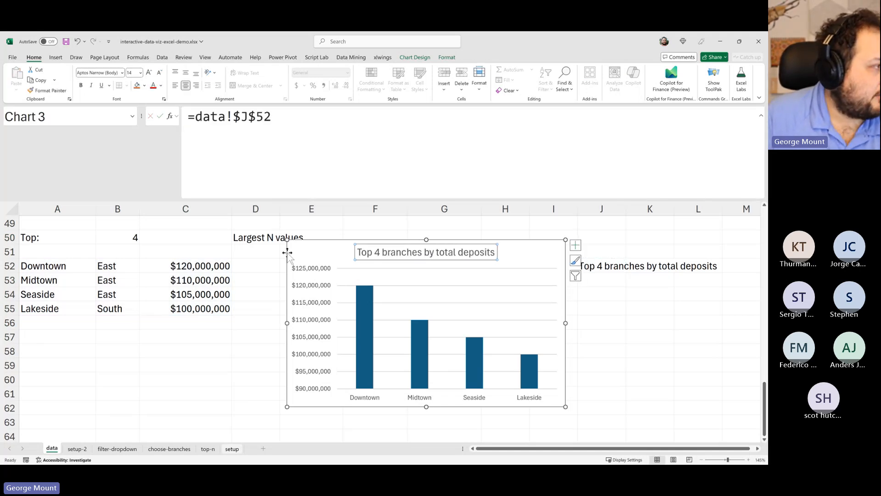
# Test the linked chart title with a Top value of 2 in B50, and set the parameter to 6
pyautogui.click(209, 263)
pyautogui.click(86, 239)
pyautogui.click(108, 239)
pyautogui.write('2')
pyautogui.press('Return')
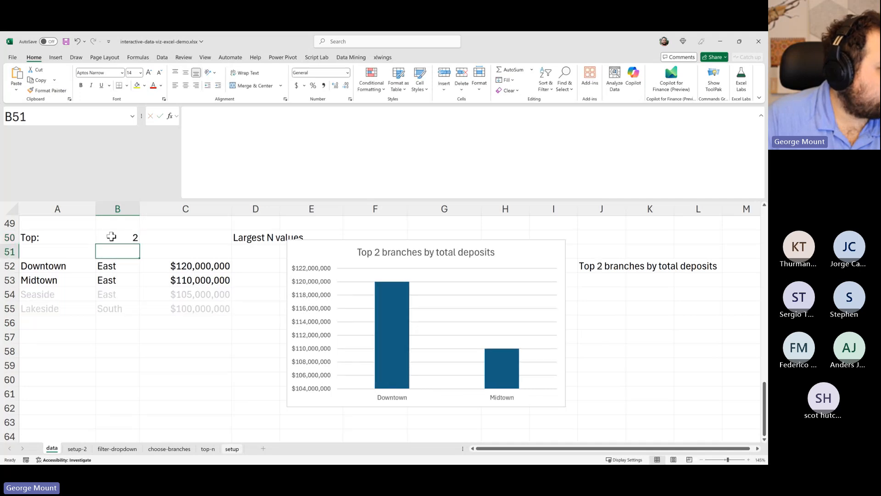
pyautogui.click(131, 237)
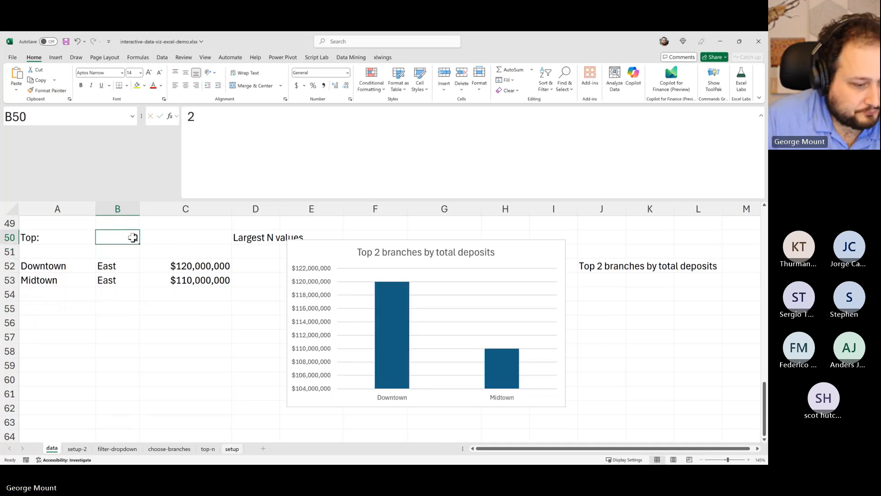
pyautogui.write('6')
pyautogui.press('Return')
# Collapse the expanded formula bar to a single line
pyautogui.scroll(-1, 339, 379)
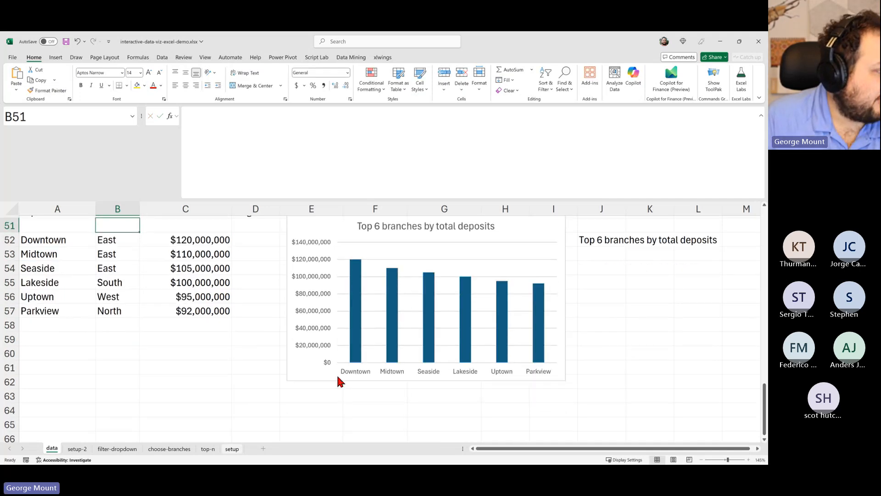
pyautogui.scroll(7, 285, 374)
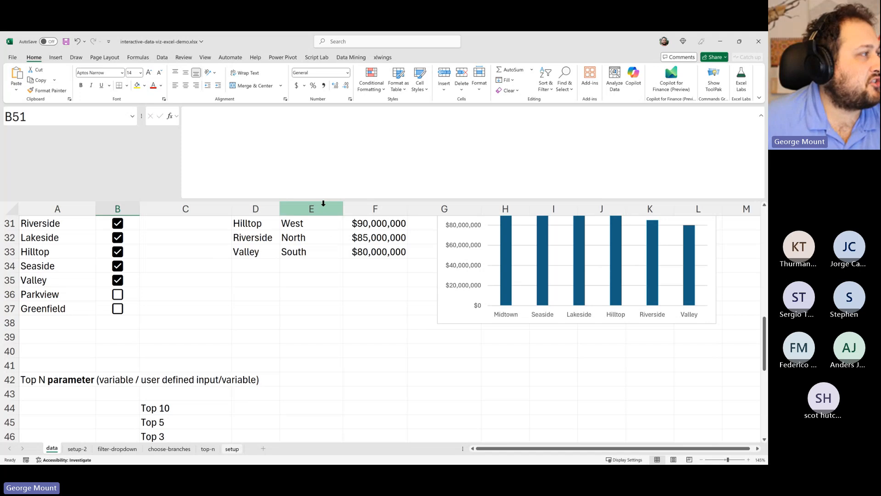
pyautogui.moveTo(325, 199); pyautogui.dragTo(317, 134)
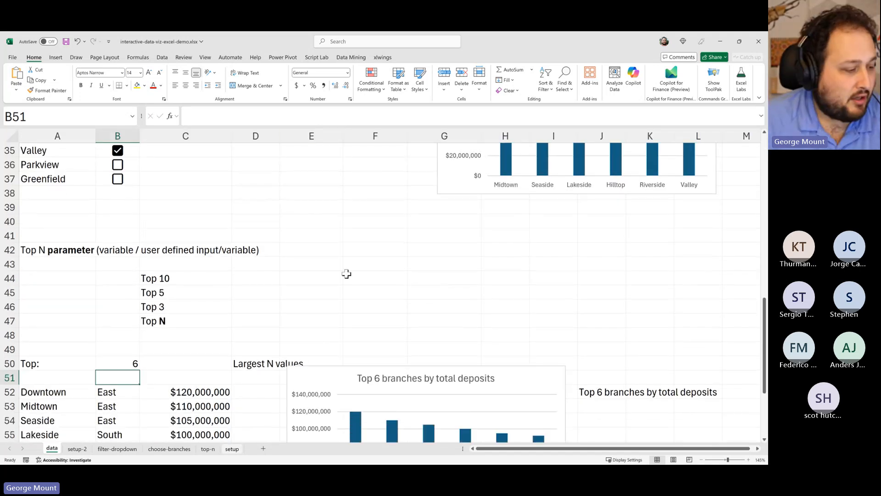
# Review the region dropdown, branch checkbox and Top N sections on the data sheet, including the A52 formula
pyautogui.scroll(11, 401, 367)
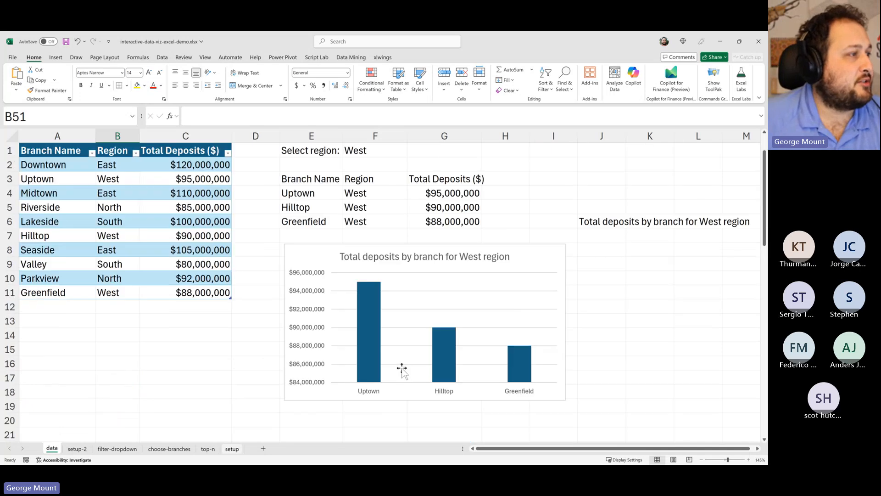
pyautogui.scroll(-5, 186, 289)
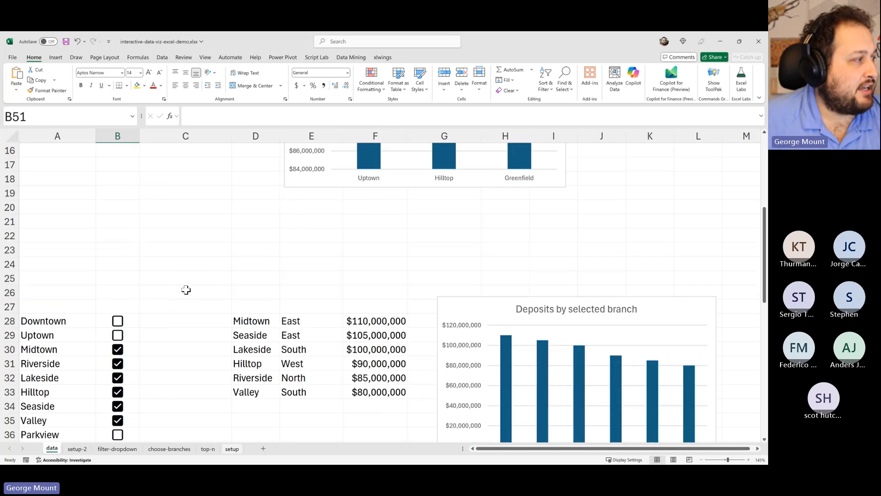
pyautogui.scroll(-5, 186, 290)
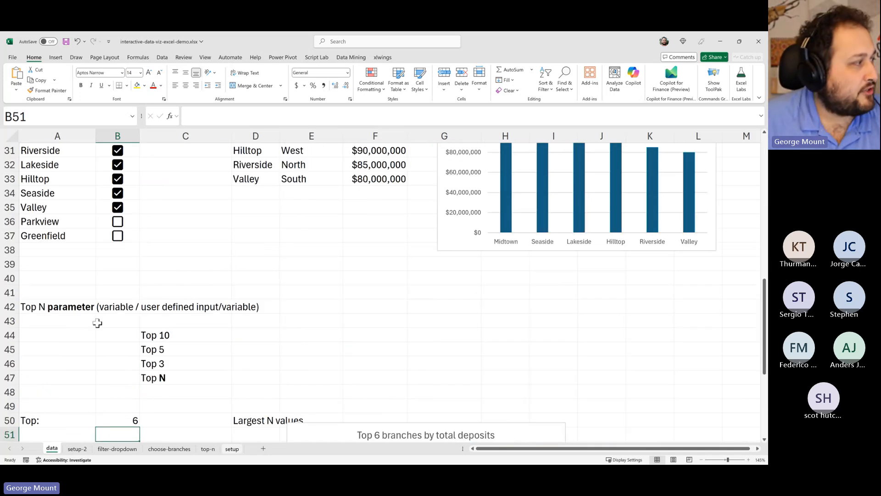
pyautogui.click(165, 336)
pyautogui.scroll(-5, 223, 289)
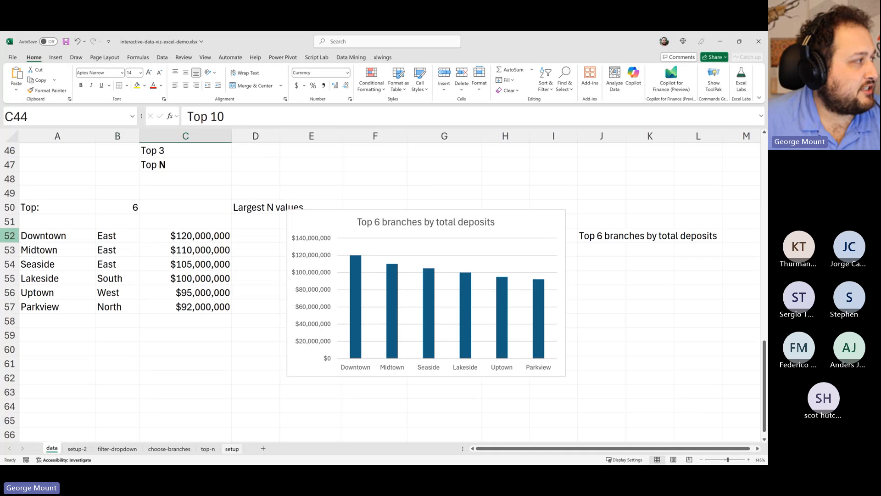
pyautogui.click(33, 237)
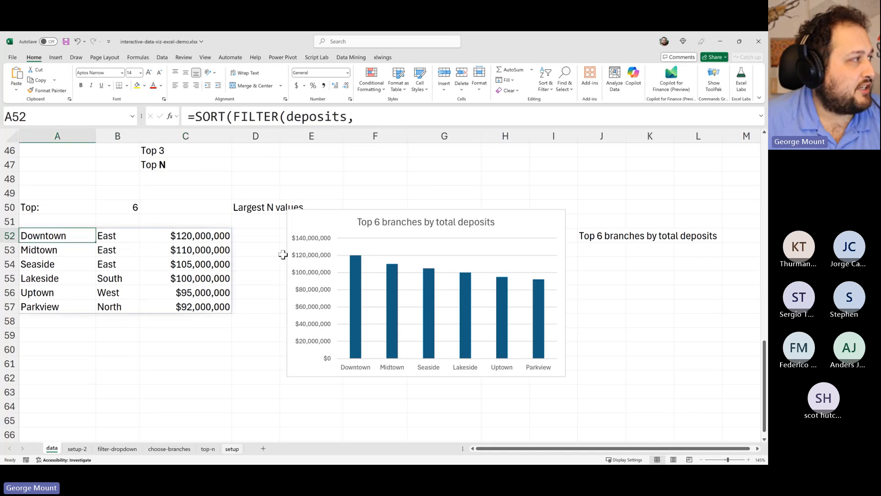
# Move the Top N chart up beside the results table and enlarge it to reach column J, with B50 selected again
pyautogui.click(122, 206)
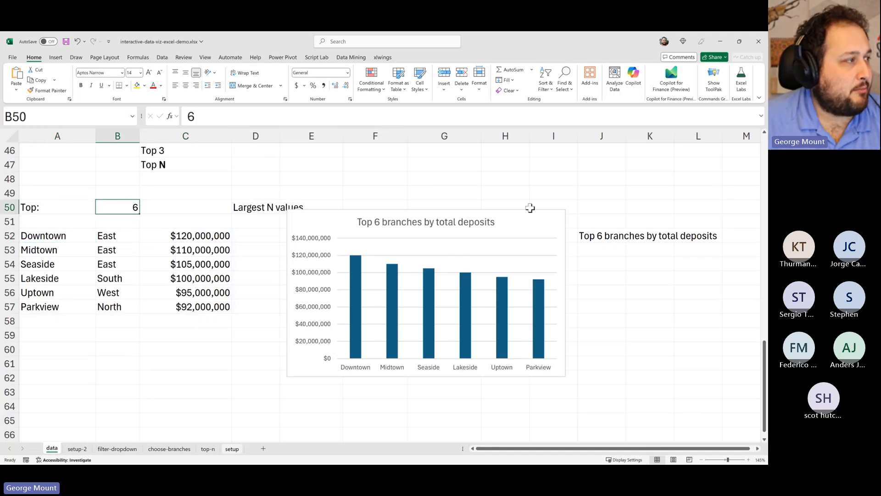
pyautogui.moveTo(543, 219); pyautogui.dragTo(518, 171)
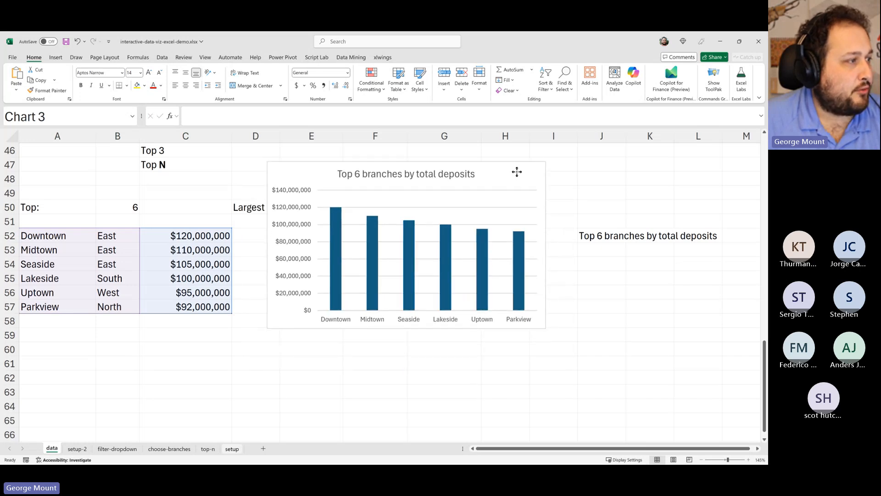
pyautogui.moveTo(548, 328); pyautogui.dragTo(609, 376)
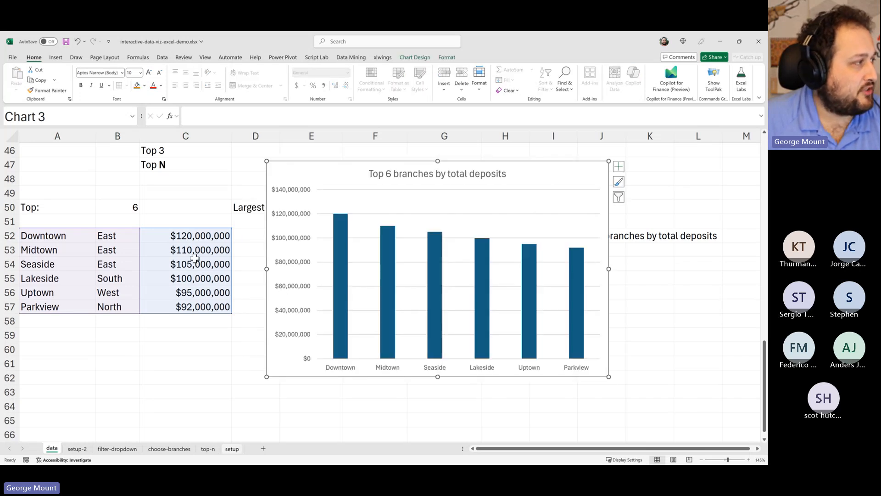
pyautogui.click(118, 213)
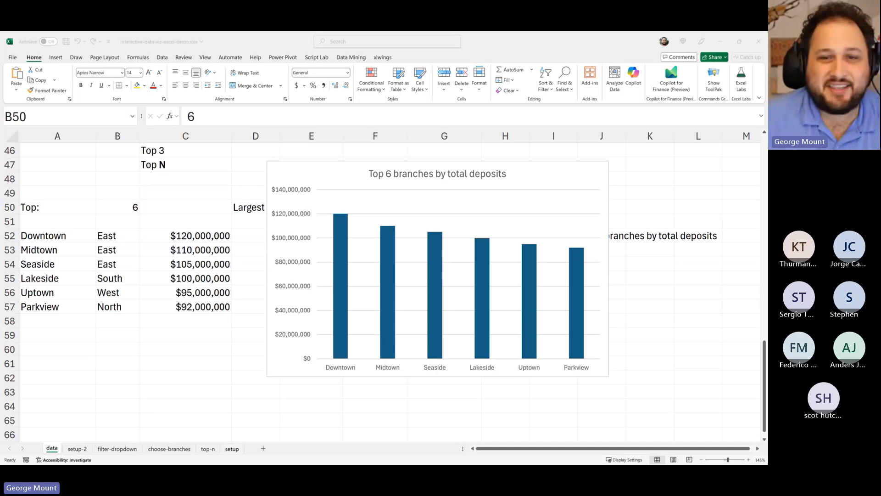
# Switch to the browser and examine the upcoming events on the Stringfest Analytics Eventbrite page, with the web address copied out and cleared
pyautogui.moveTo(768, 46); pyautogui.dragTo(535, 39)
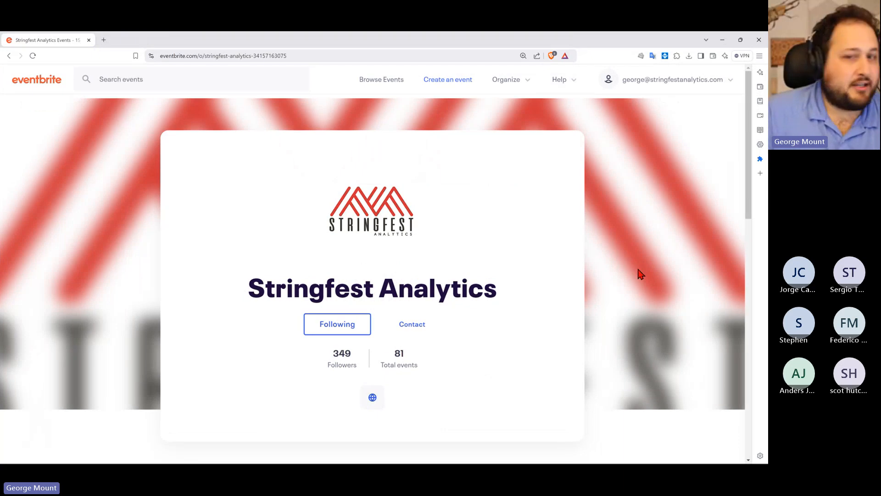
pyautogui.click(255, 54)
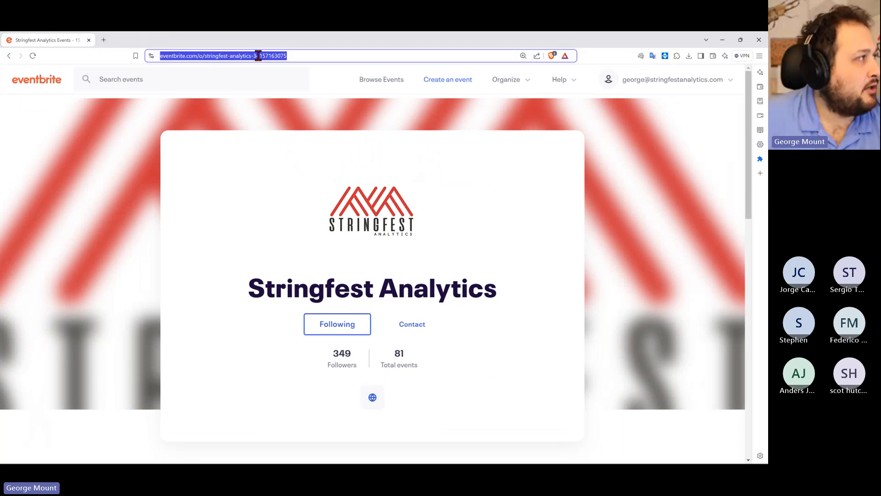
pyautogui.press('BackSpace')
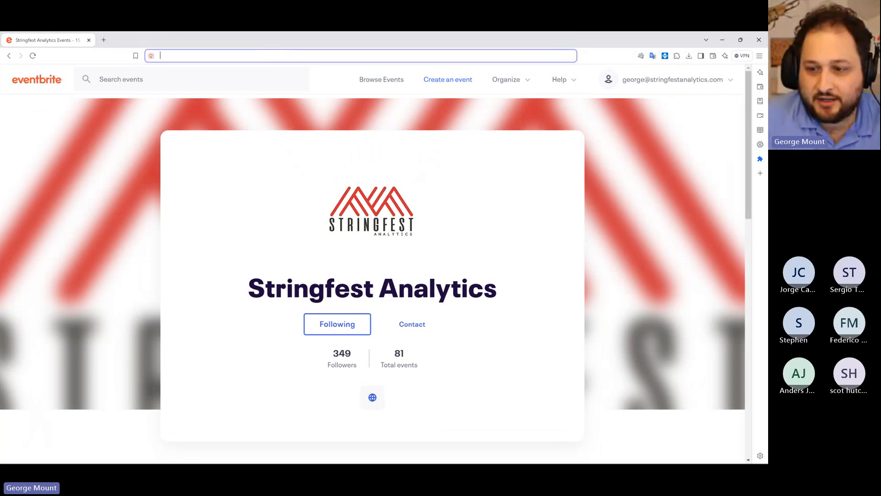
pyautogui.hotkey('alt', 'Tab')
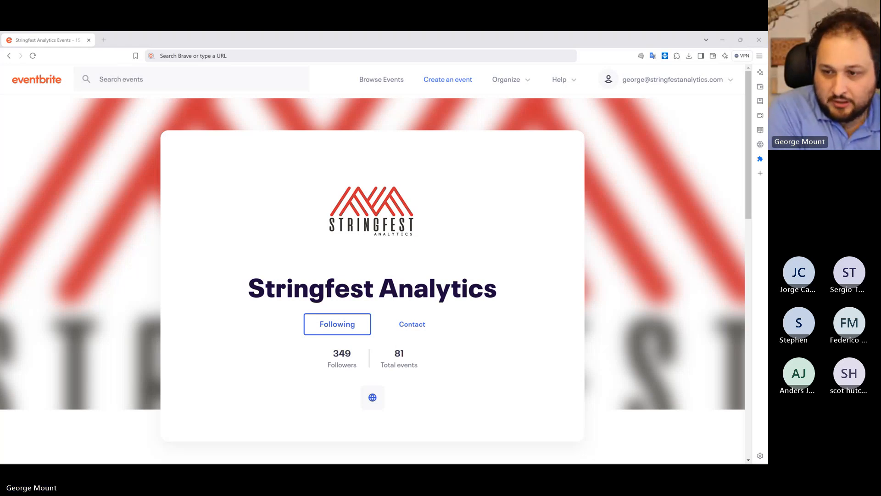
pyautogui.scroll(-8, 546, 212)
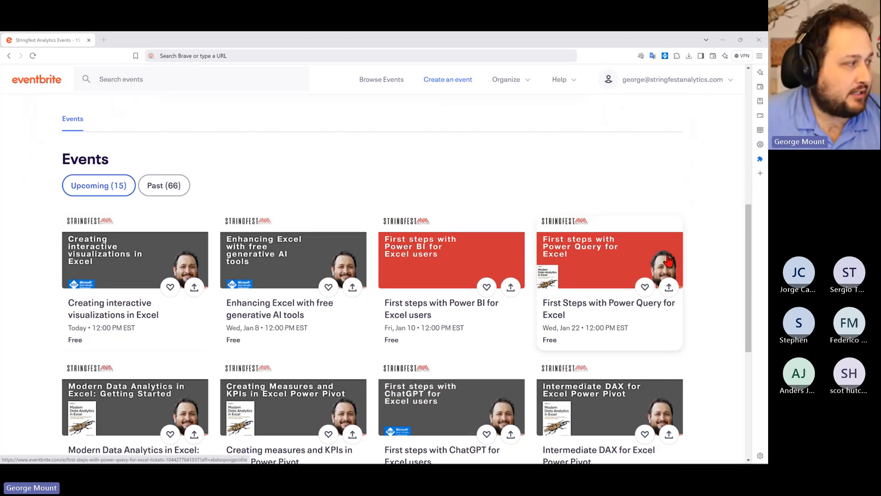
pyautogui.scroll(-2, 668, 260)
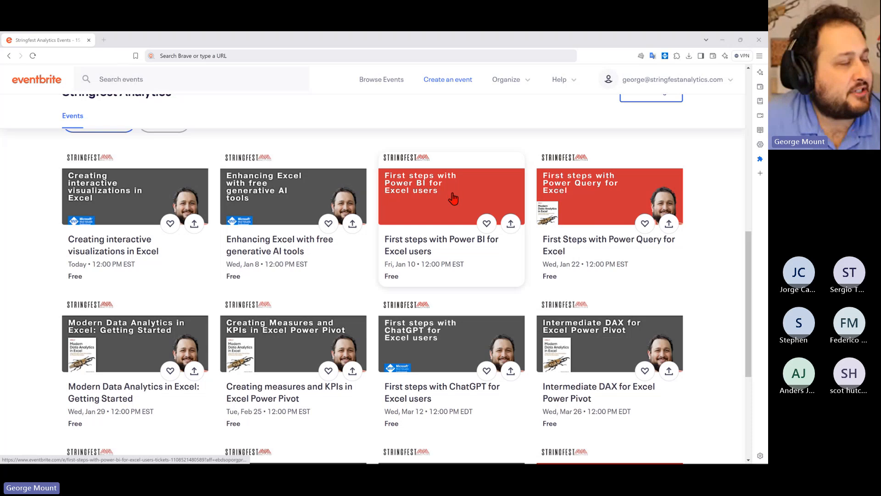
pyautogui.scroll(-1, 636, 272)
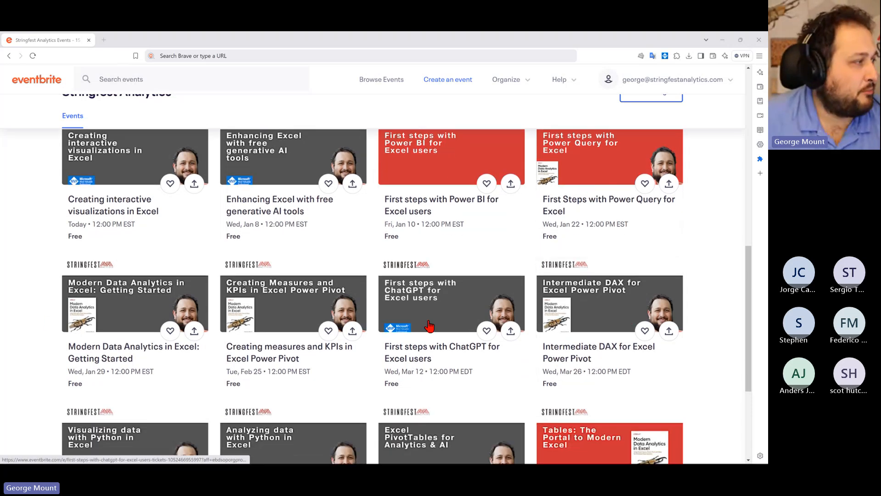
pyautogui.scroll(-1, 432, 326)
pyautogui.scroll(-3, 436, 326)
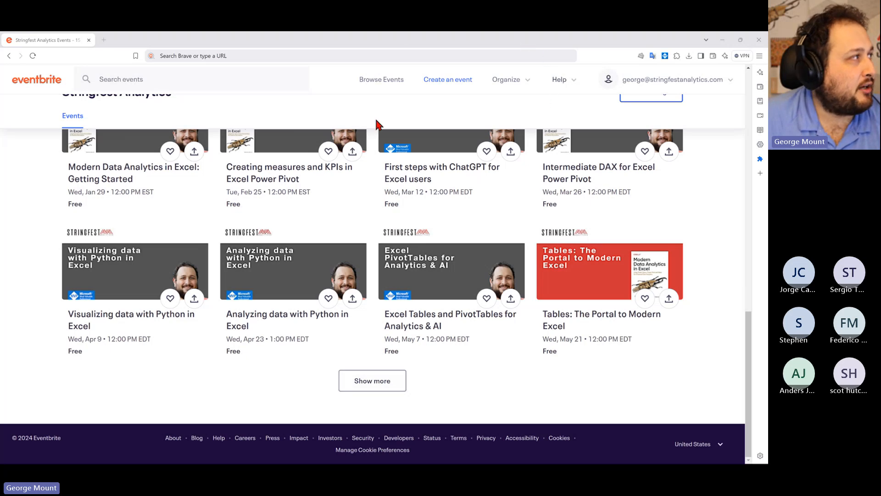
pyautogui.click(490, 33)
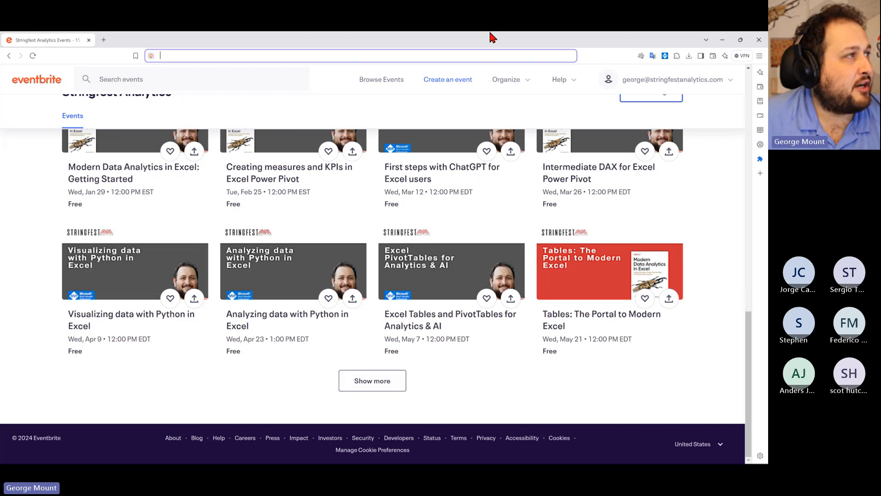
# Put away the Eventbrite window and bring up the Stringfest Analytics event feedback page in the browser
pyautogui.moveTo(486, 43); pyautogui.dragTo(768, 92)
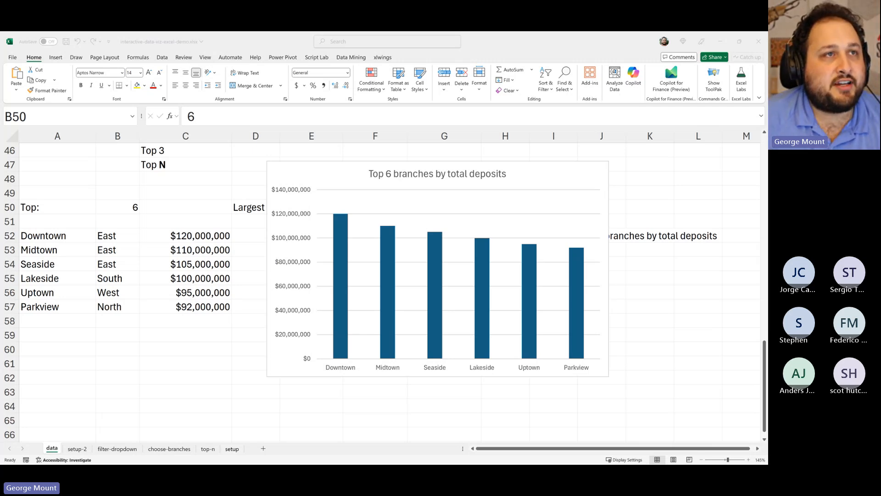
pyautogui.moveTo(768, 92); pyautogui.dragTo(215, 33)
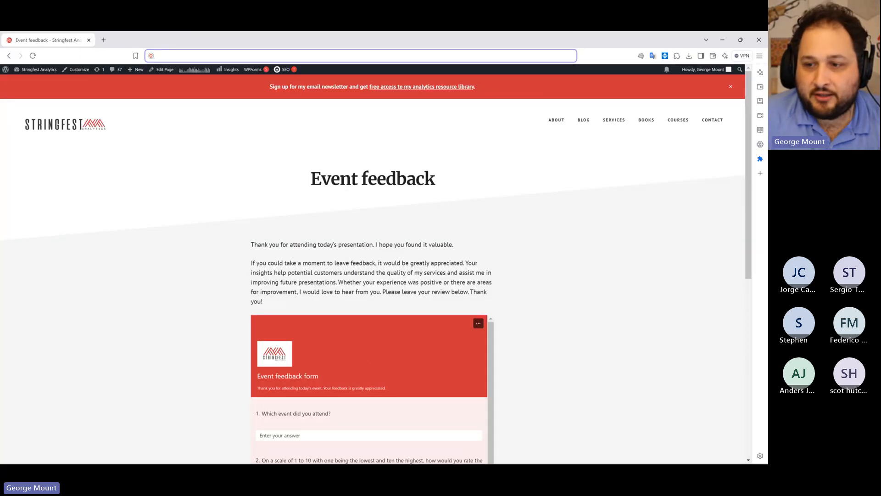